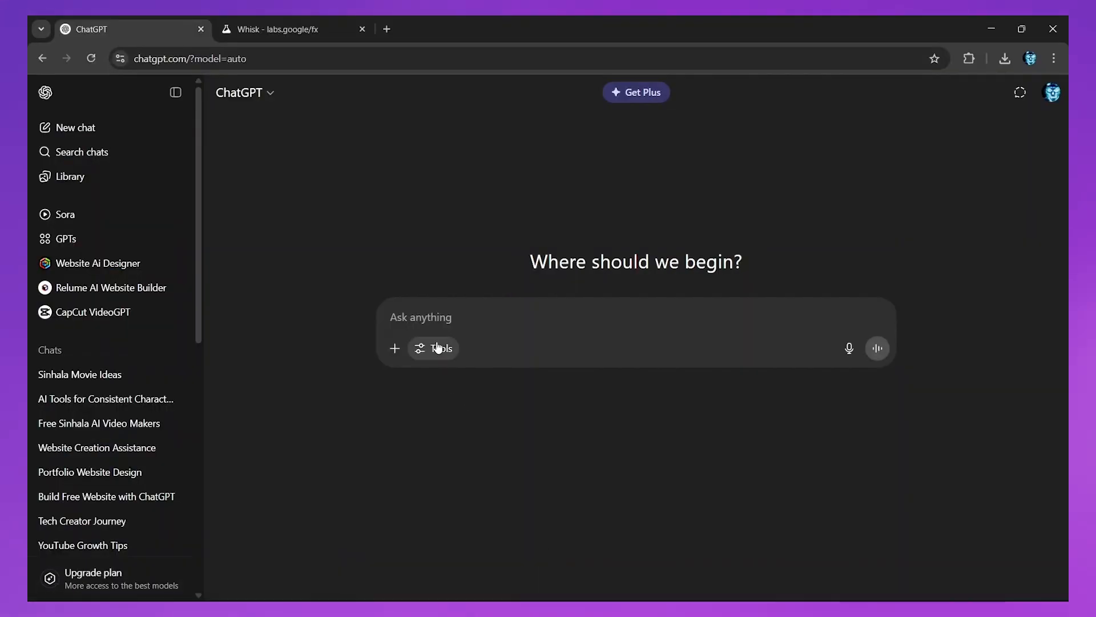
# With Think for longer enabled, submit the prompt "Provide me a script to create a movie trailer about A historical king of Sri Lanka using AI".
pyautogui.click(438, 347)
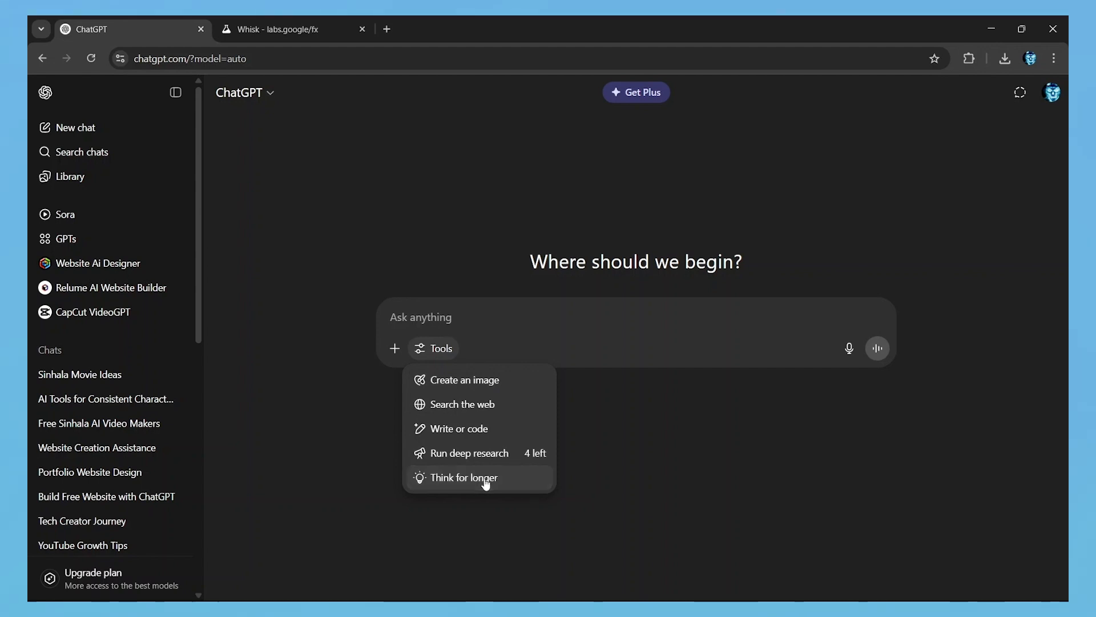
pyautogui.click(485, 479)
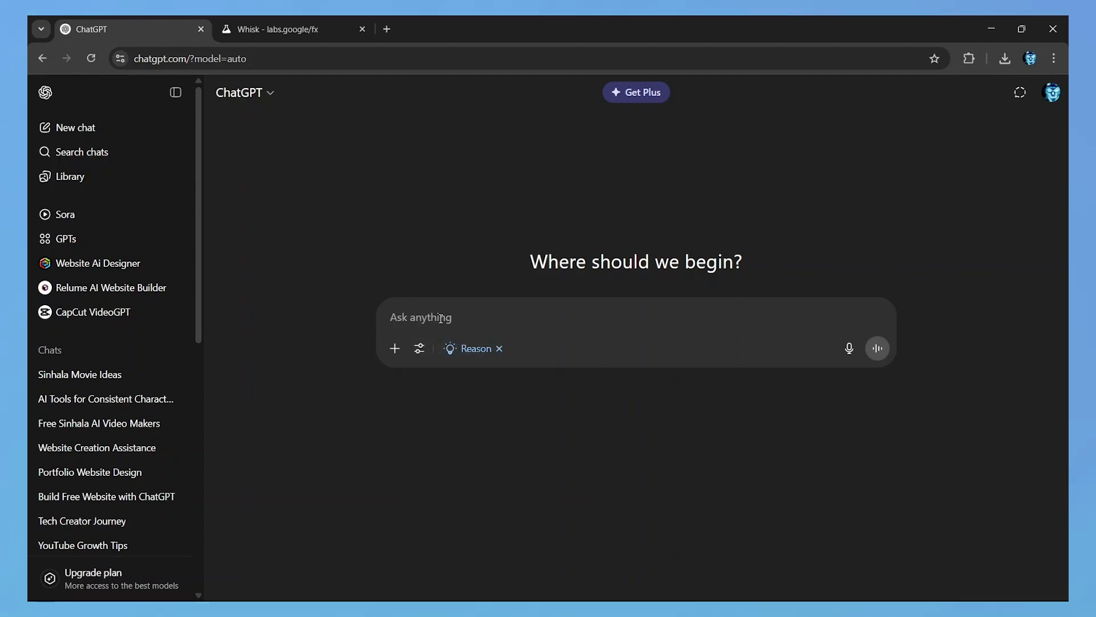
pyautogui.write('Provide nme')
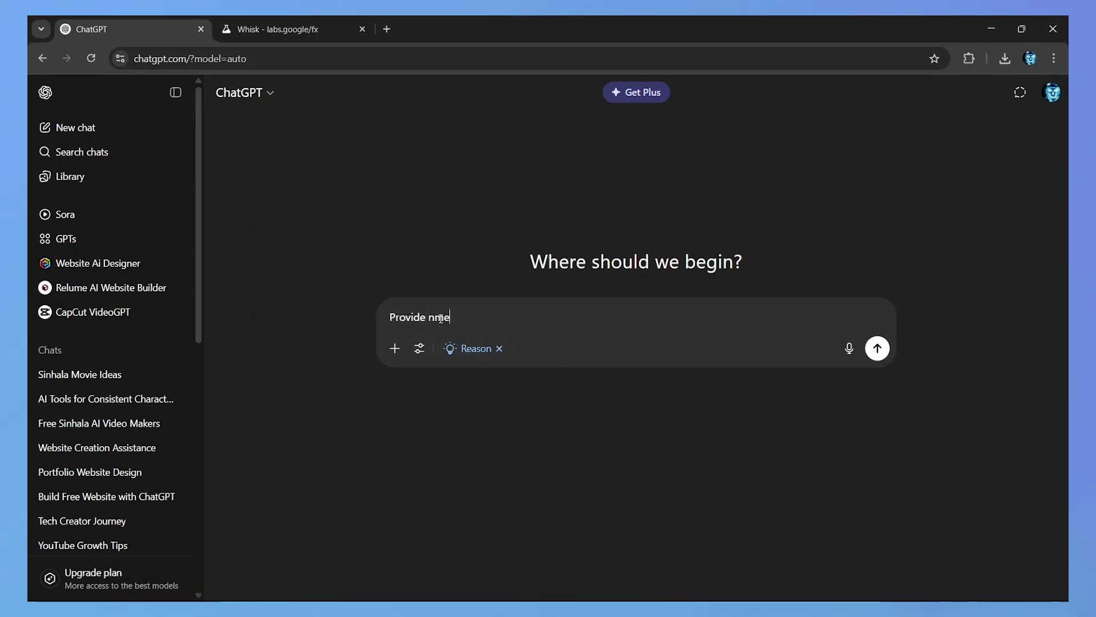
pyautogui.press('BackSpace')
pyautogui.press('BackSpace')
pyautogui.press('BackSpace')
pyautogui.write('me a ')
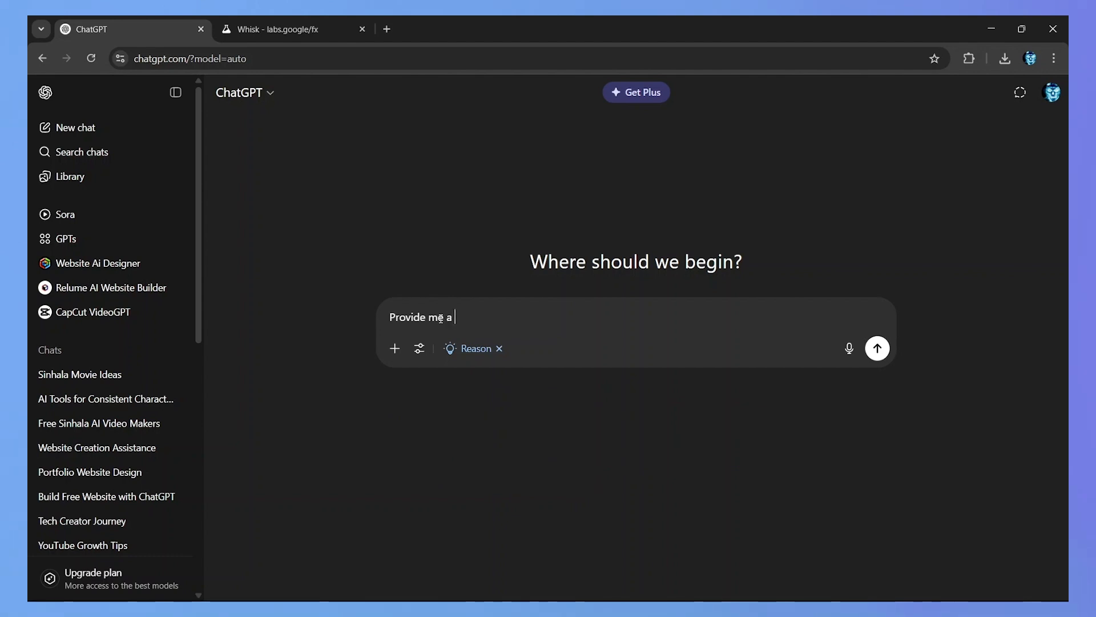
pyautogui.write('script ')
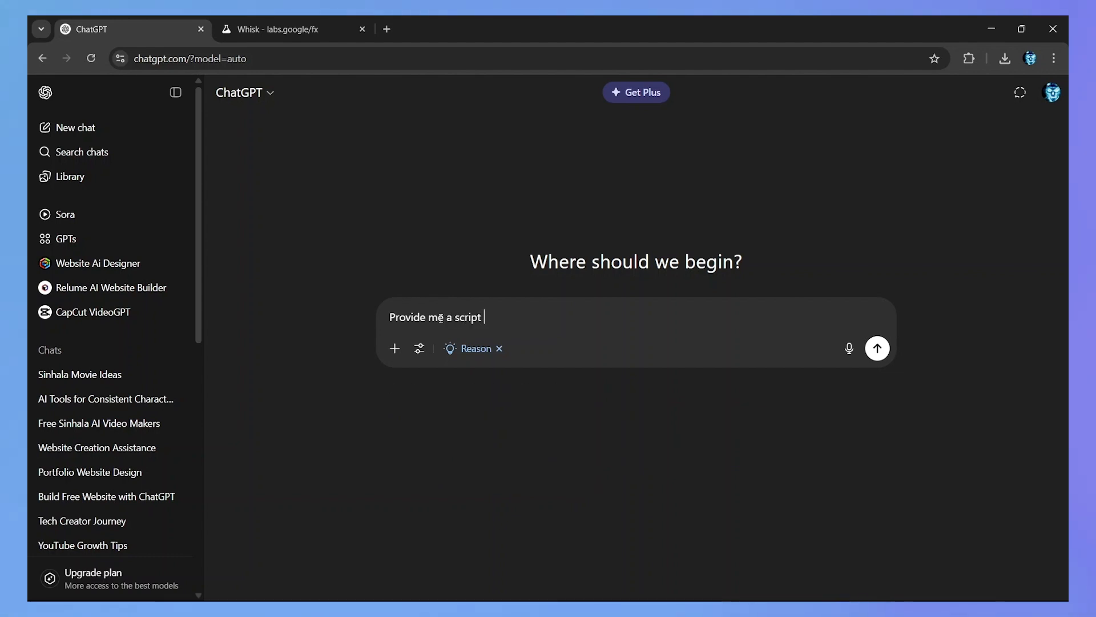
pyautogui.write('a')
pyautogui.press('BackSpace')
pyautogui.write('to ')
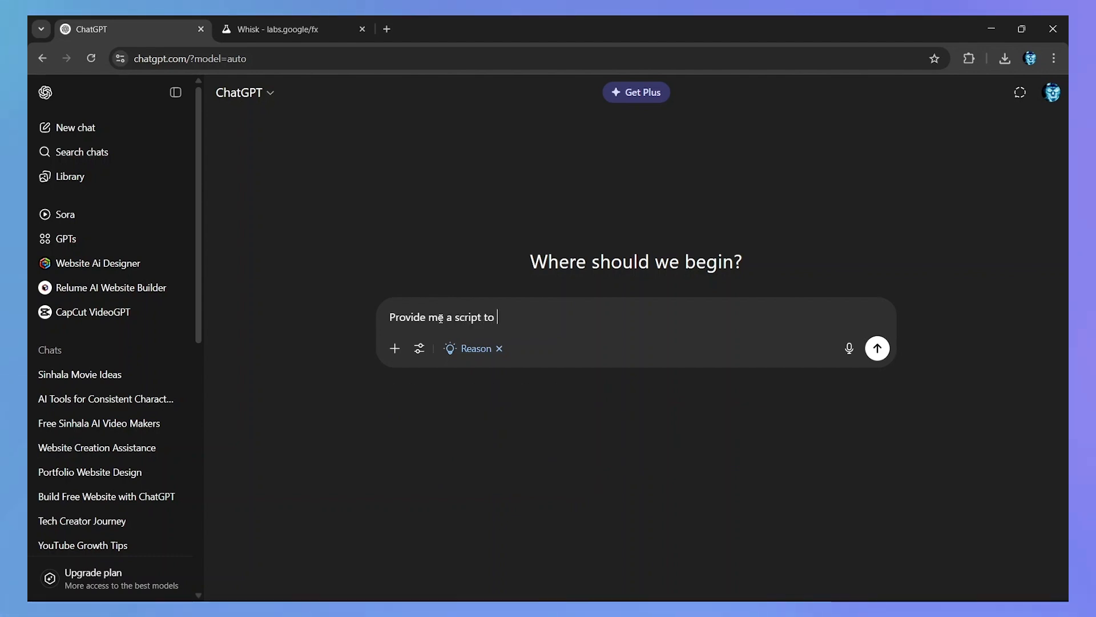
pyautogui.write('create ')
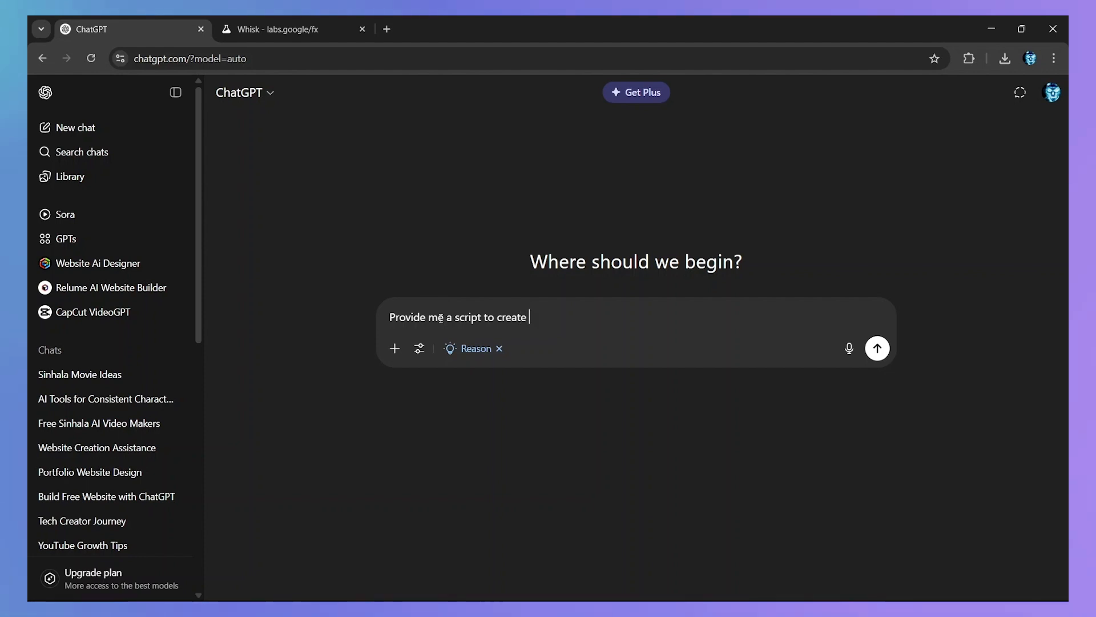
pyautogui.write('a movie trailer ab')
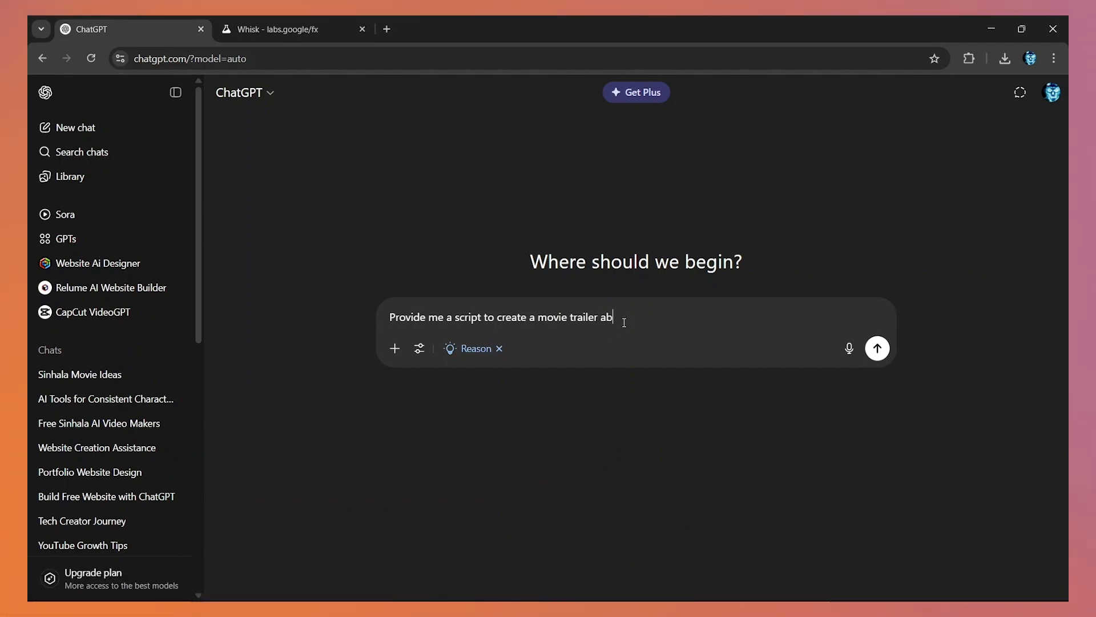
pyautogui.write('out A his')
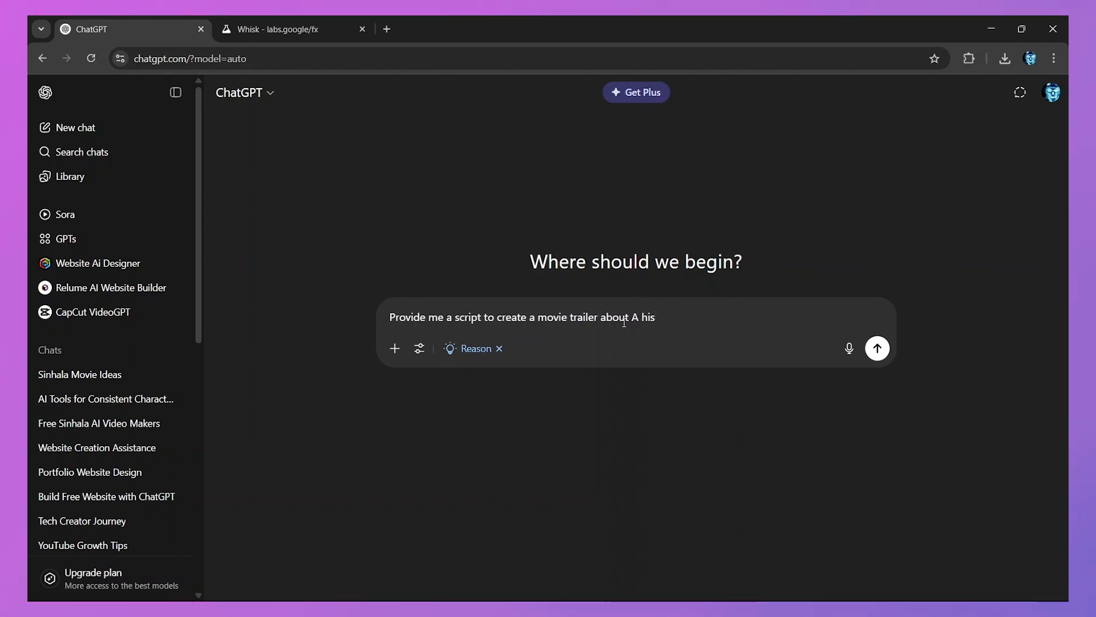
pyautogui.write('torical ki')
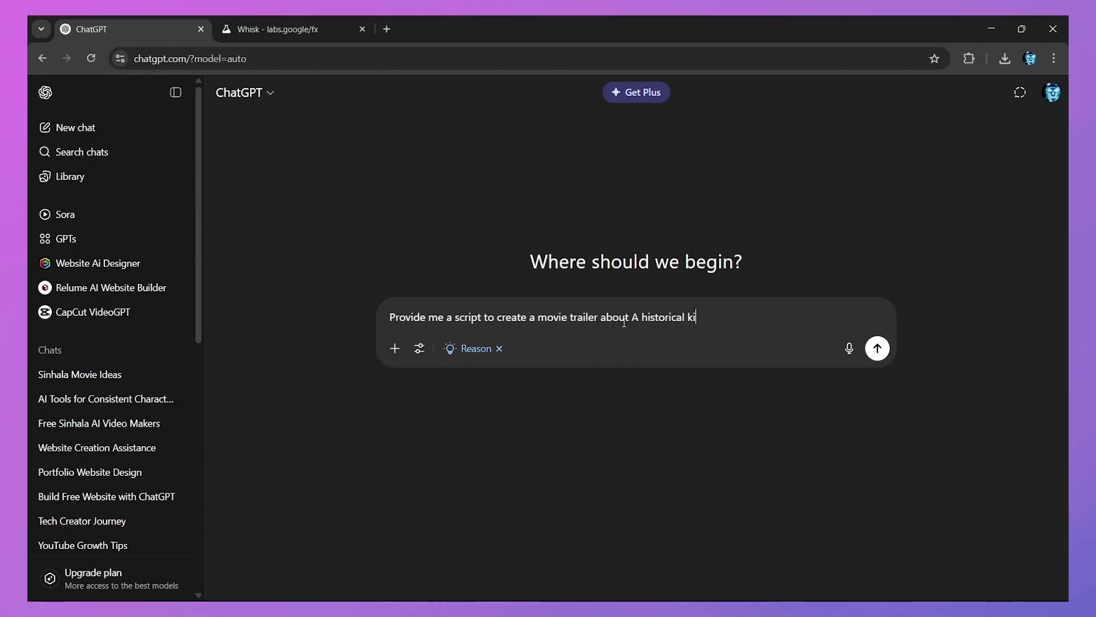
pyautogui.write('ng of')
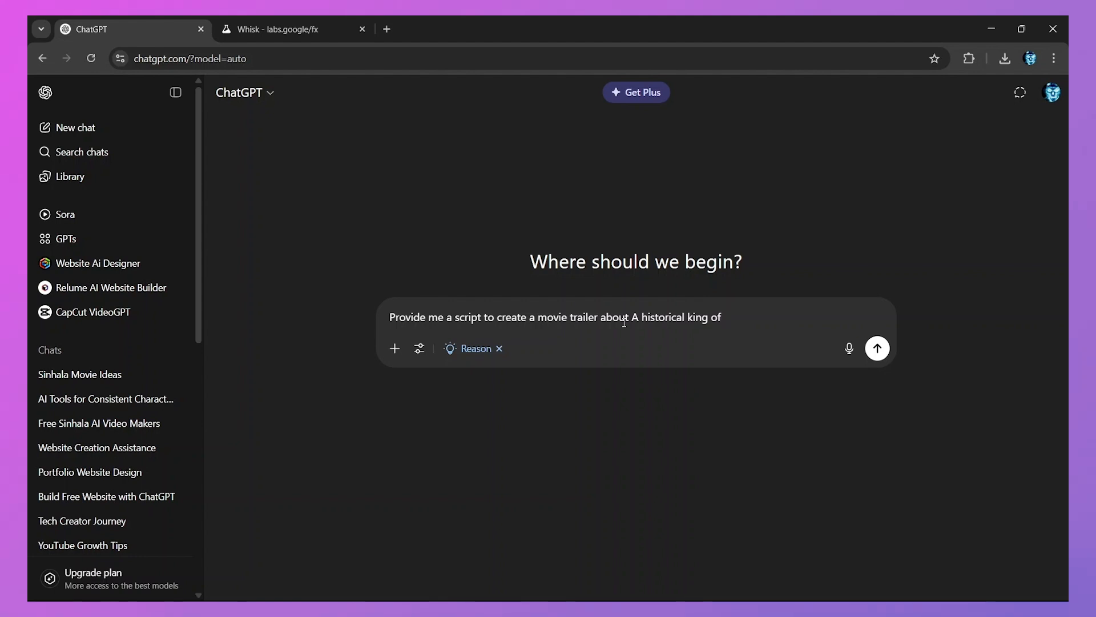
pyautogui.write(' Sri Lanka usi')
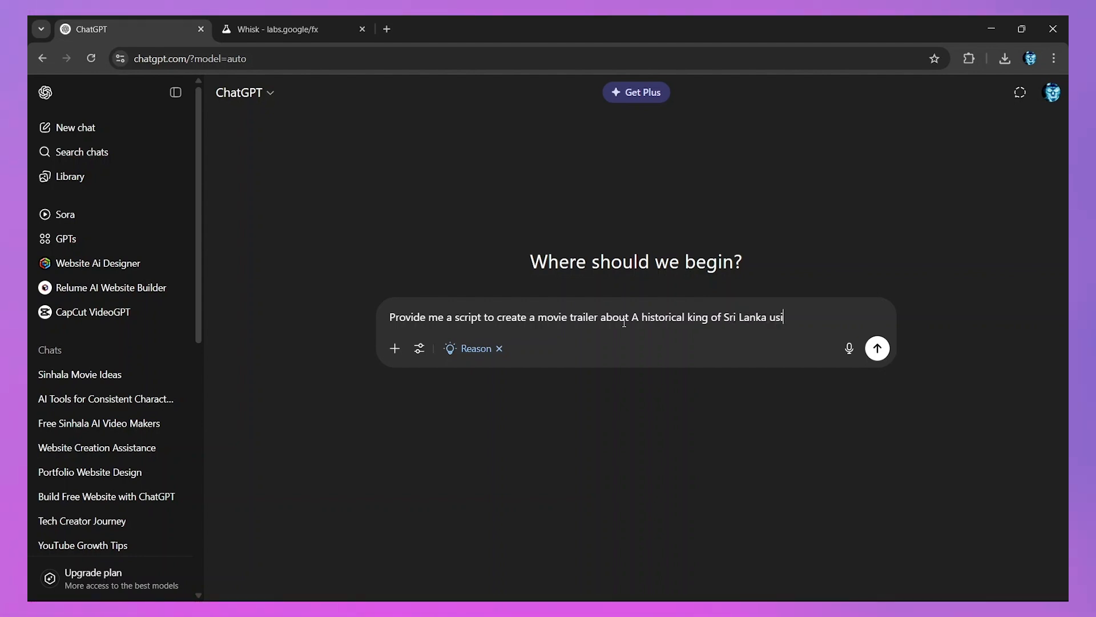
pyautogui.write('ng AI')
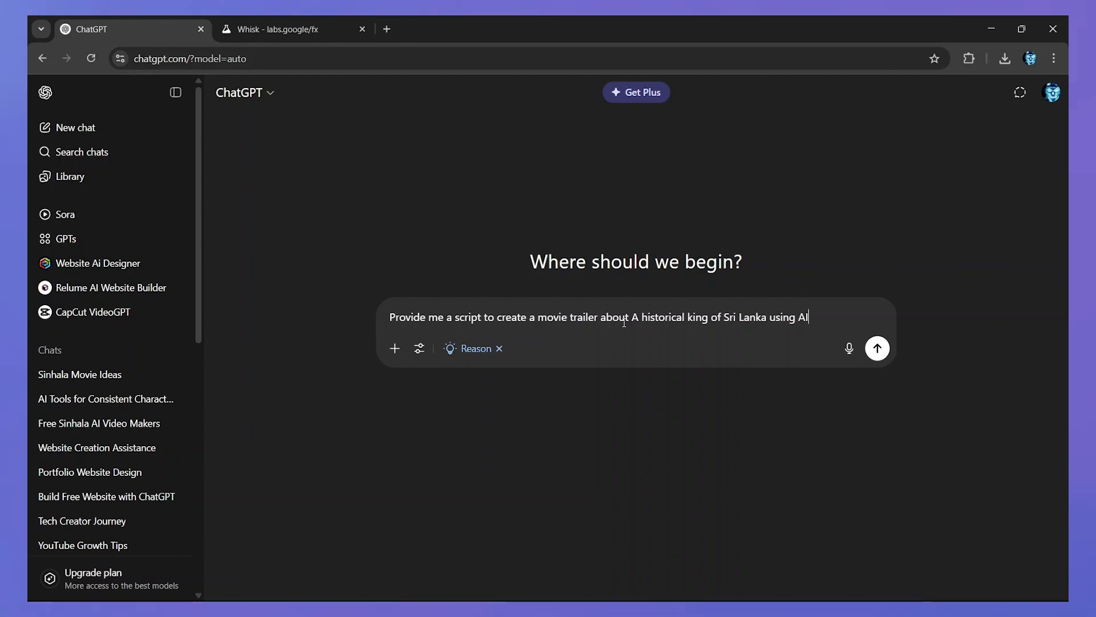
pyautogui.press('Return')
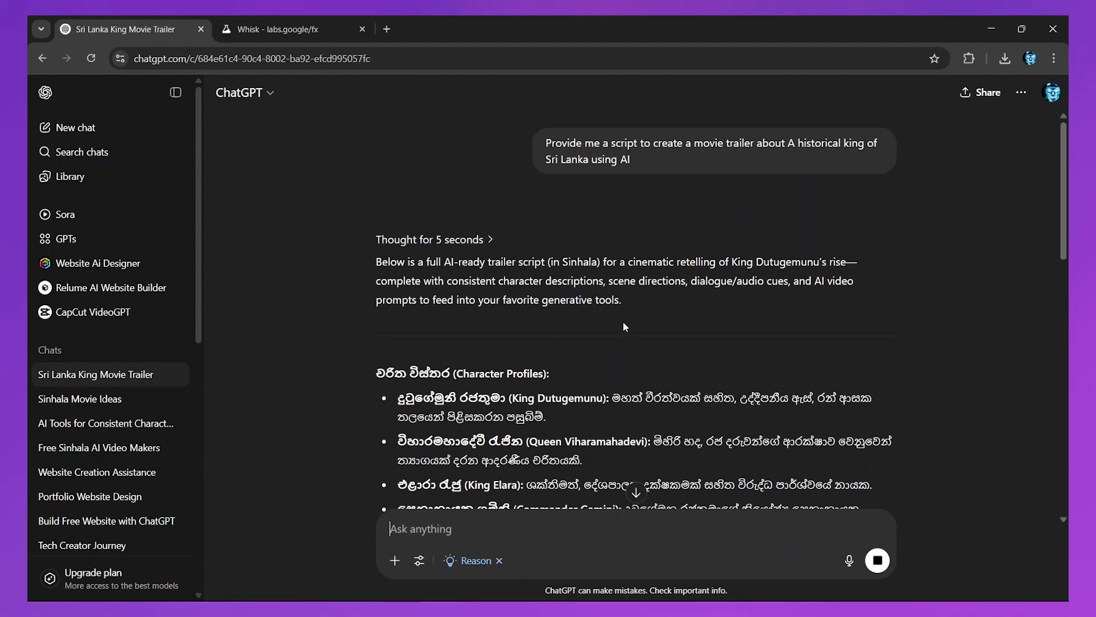
# Read through the generated trailer script, examining the character profiles, the scenes with their video and audio prompts, and the usage notes.
pyautogui.scroll(-4, 625, 327)
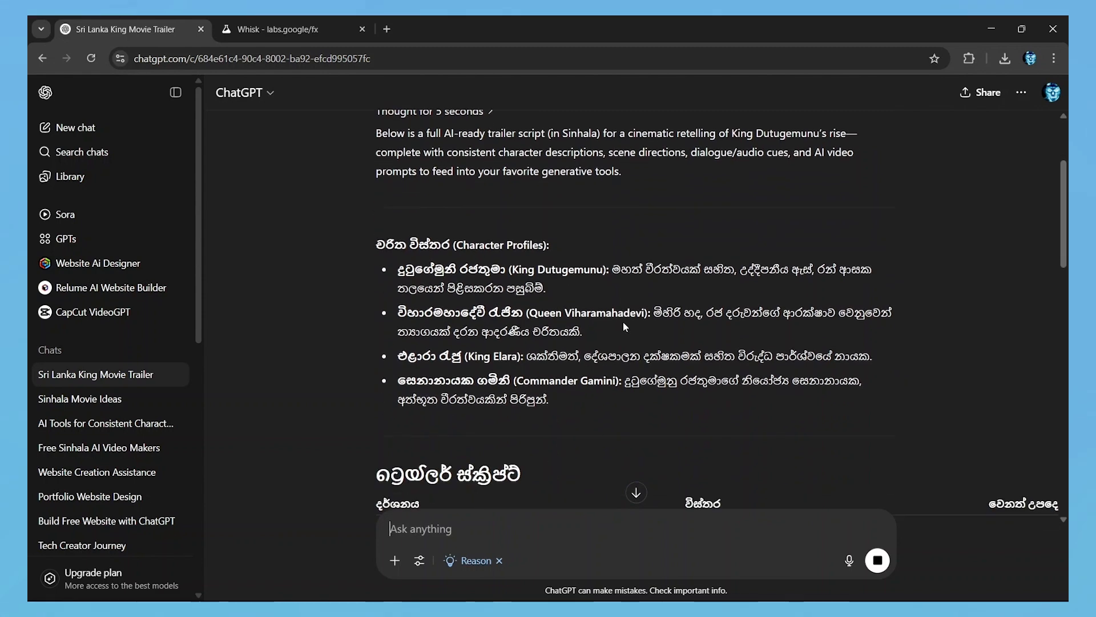
pyautogui.scroll(-3, 625, 327)
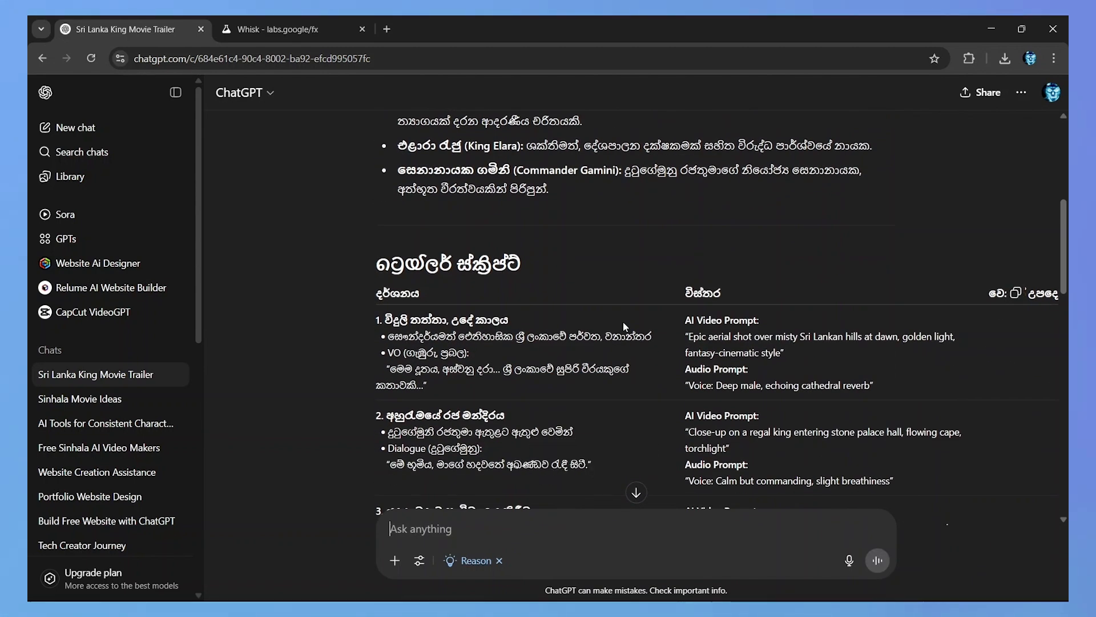
pyautogui.scroll(-3, 489, 345)
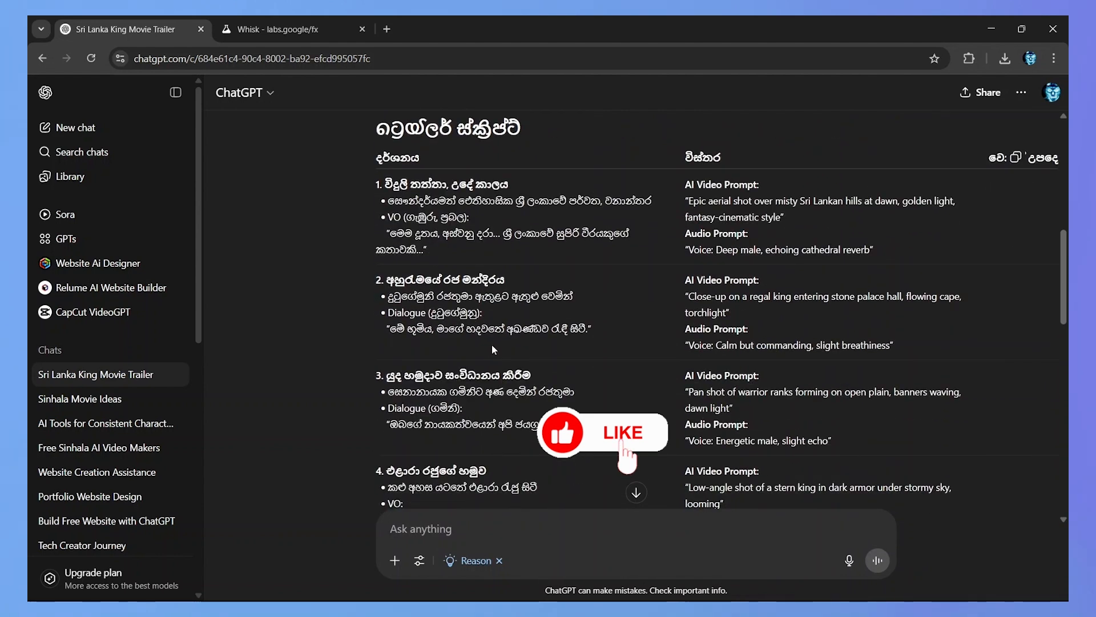
pyautogui.scroll(-1, 493, 347)
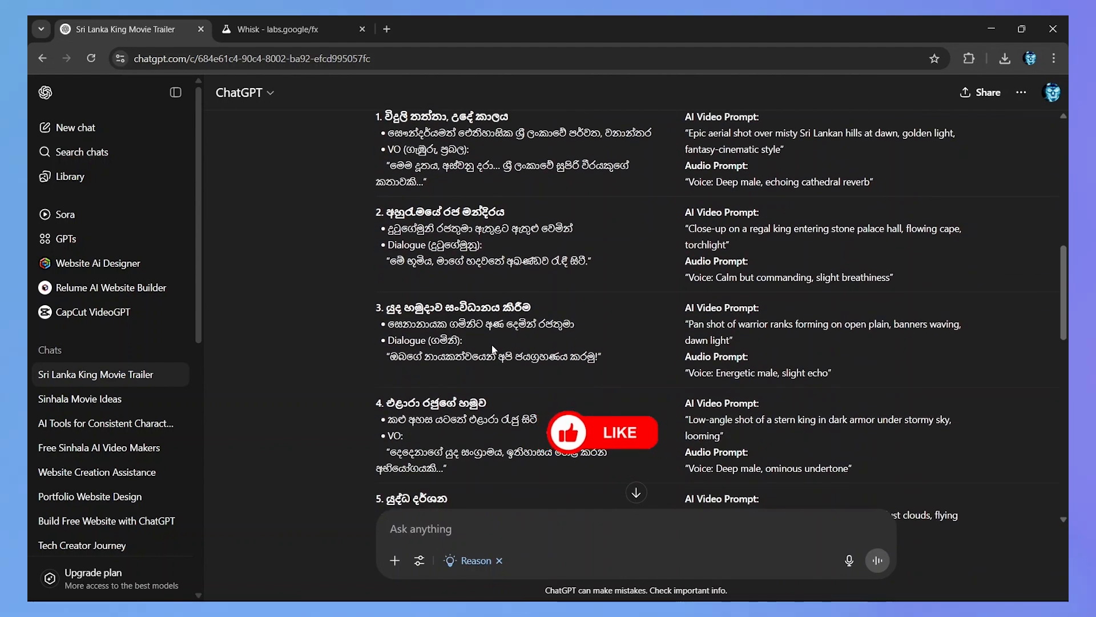
pyautogui.scroll(-3, 493, 350)
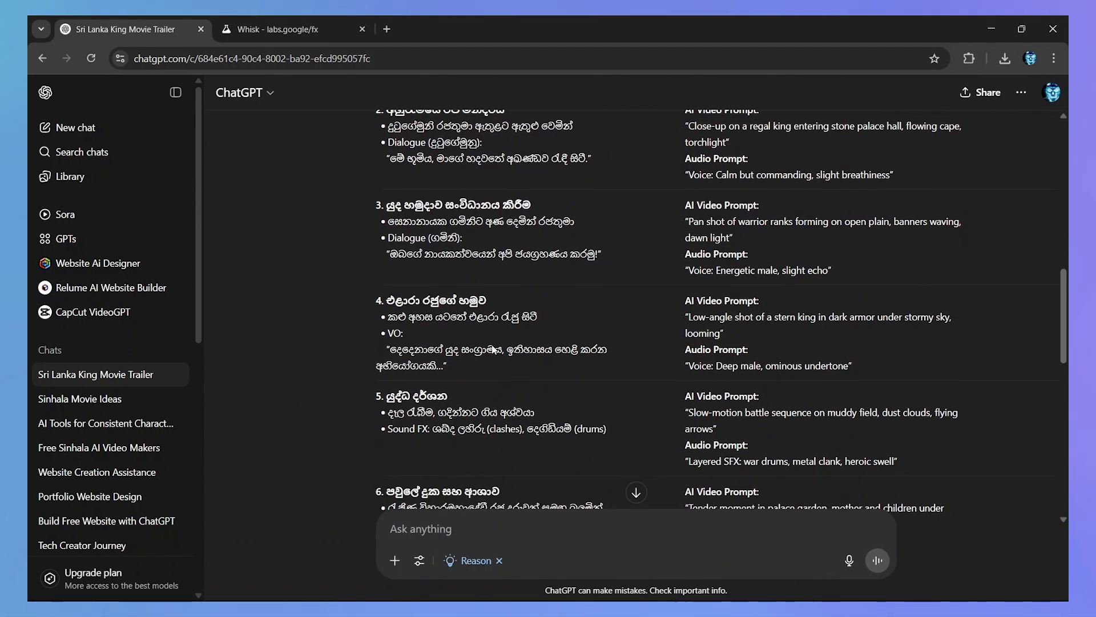
pyautogui.scroll(-3, 493, 349)
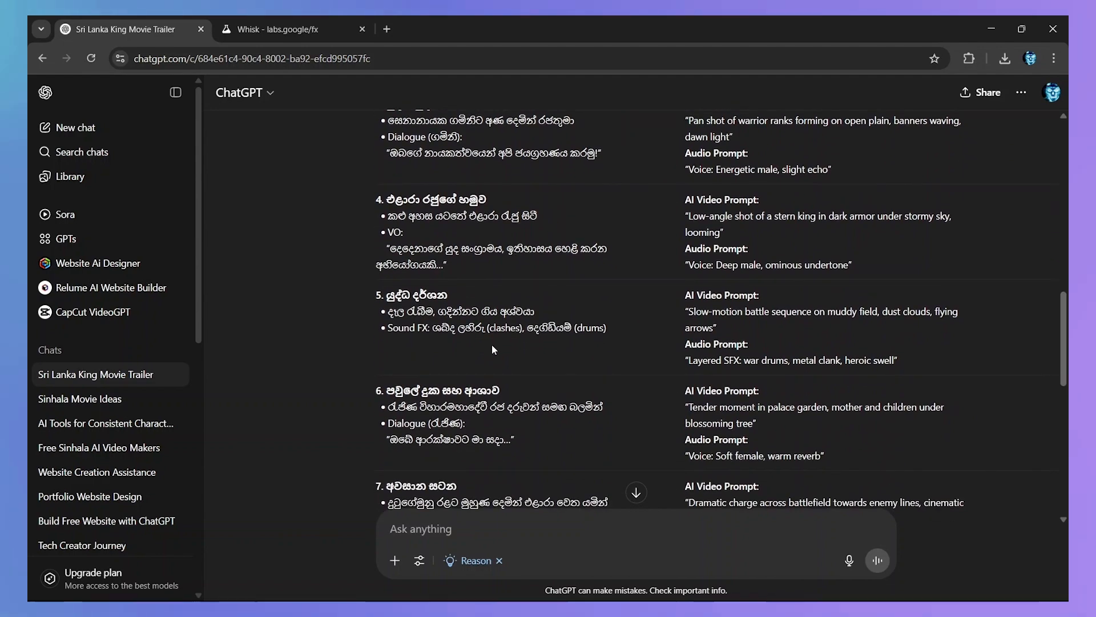
pyautogui.scroll(-4, 493, 347)
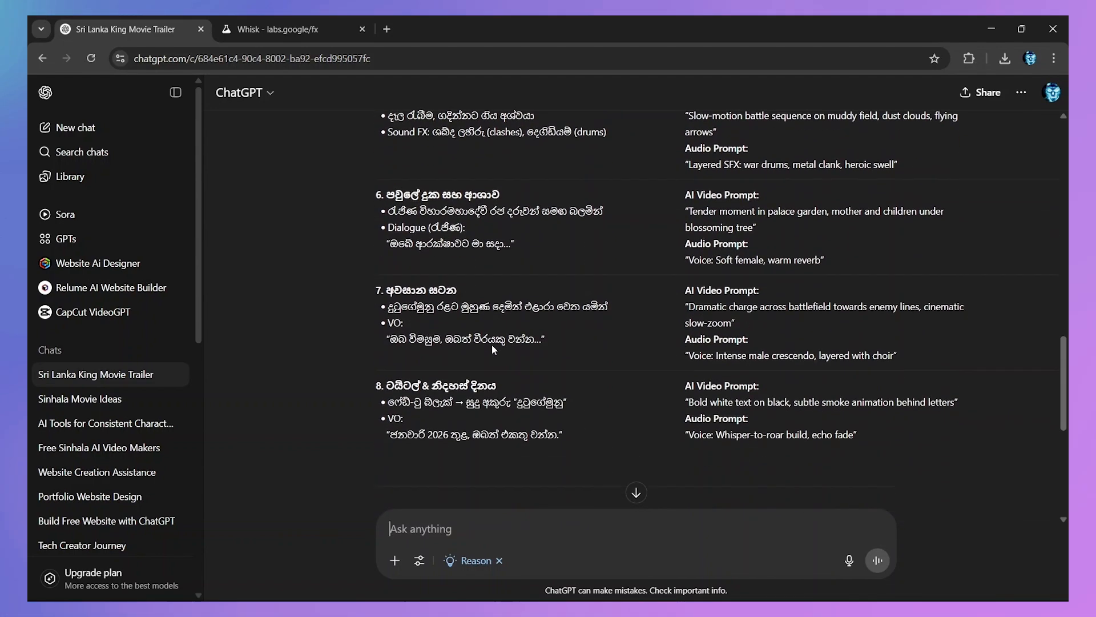
pyautogui.scroll(-4, 493, 350)
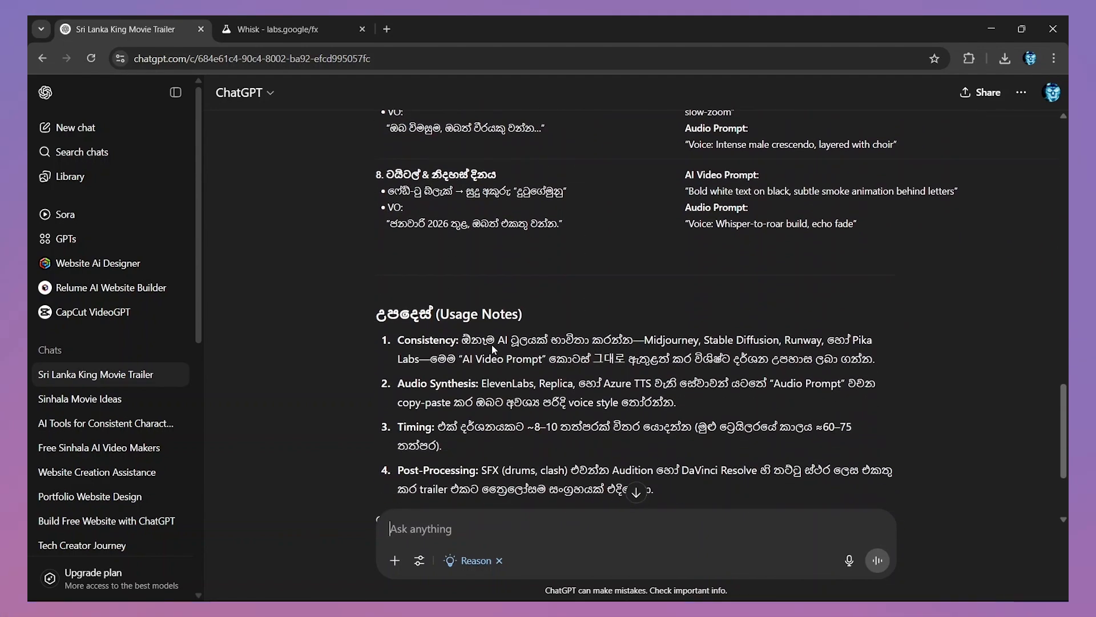
pyautogui.scroll(-1, 493, 349)
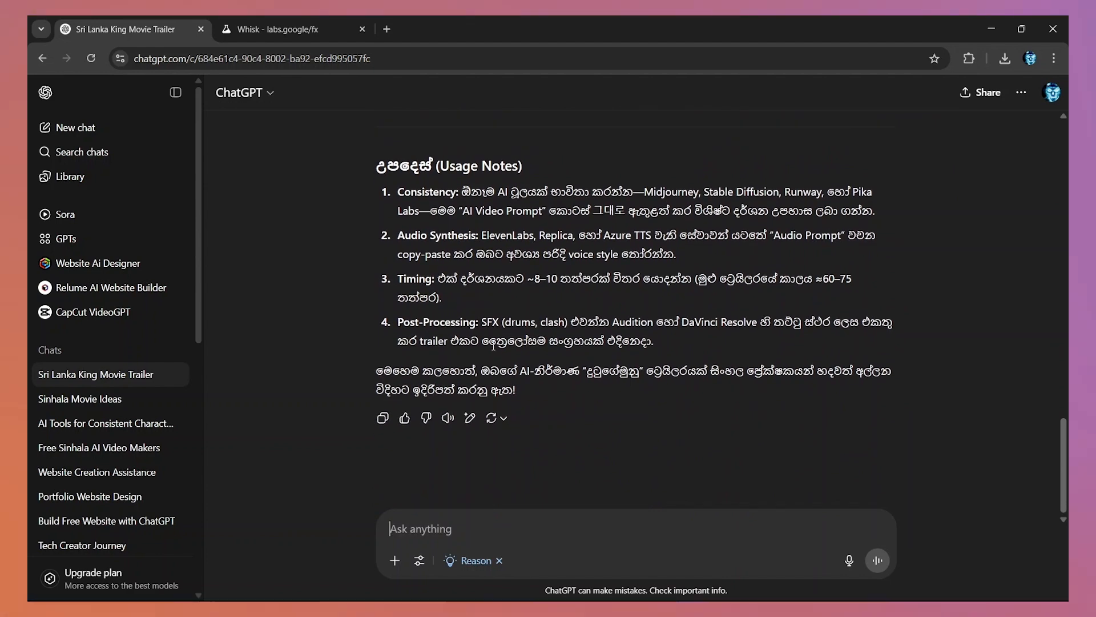
pyautogui.scroll(6, 493, 347)
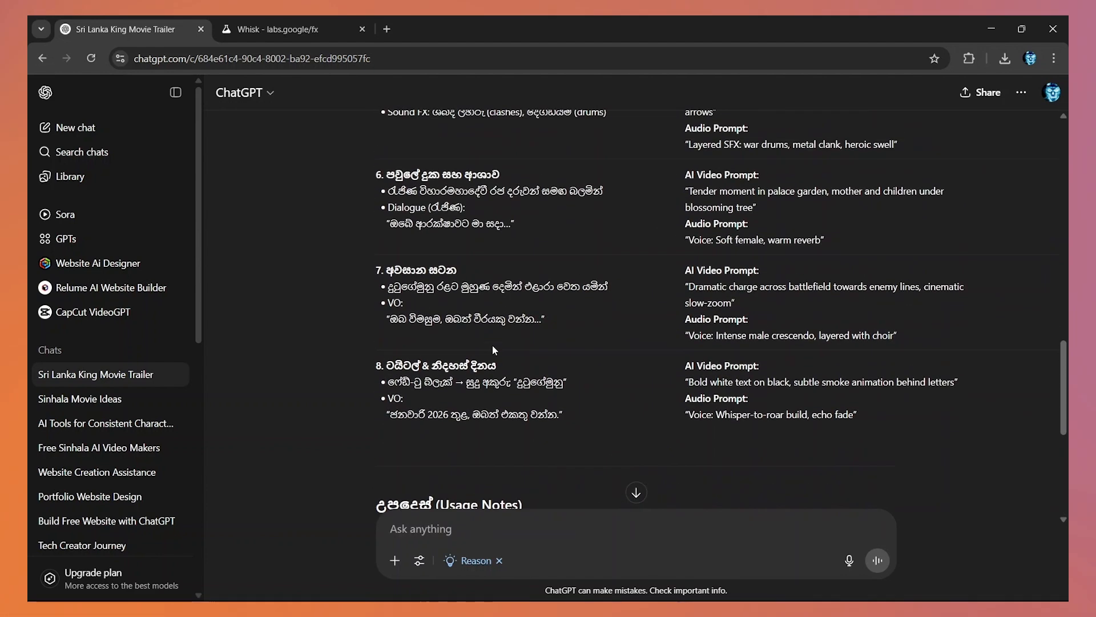
pyautogui.scroll(3, 494, 350)
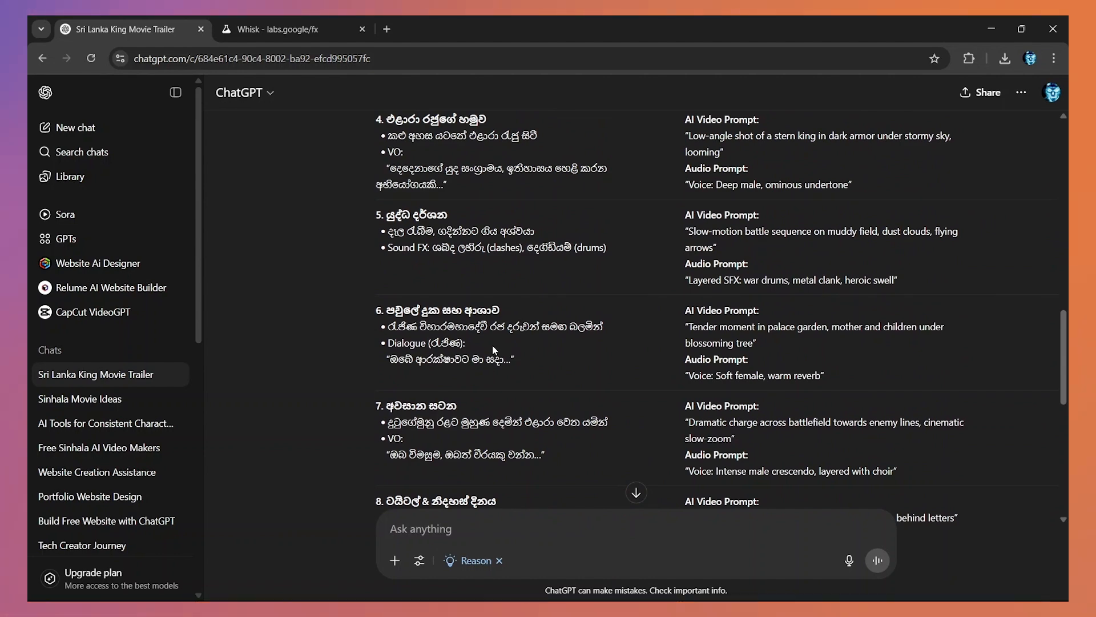
pyautogui.scroll(3, 494, 350)
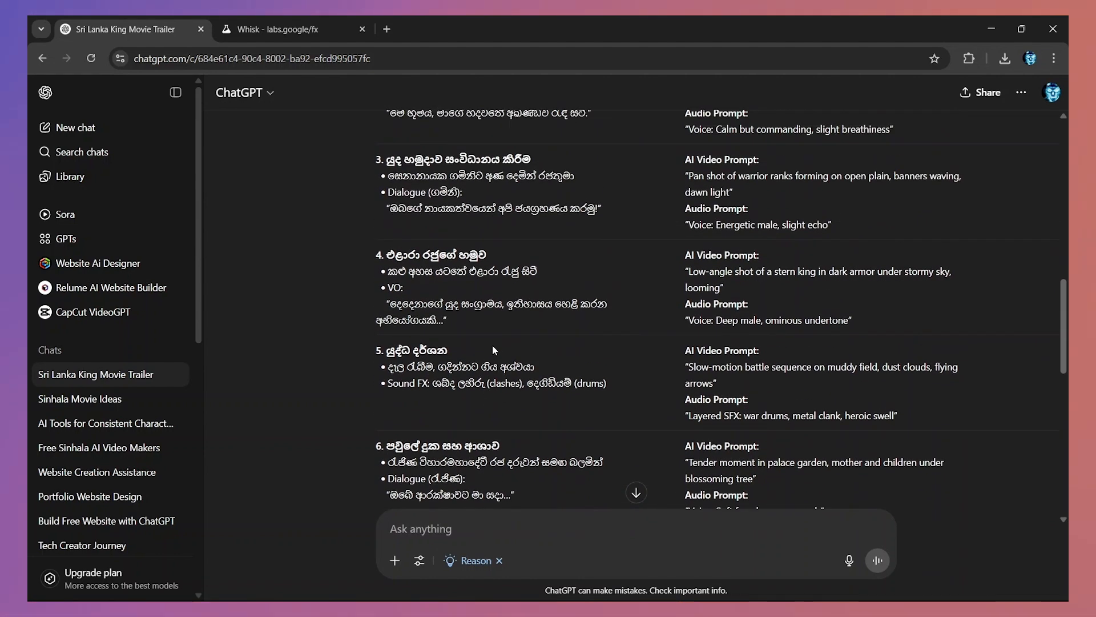
pyautogui.scroll(6, 492, 349)
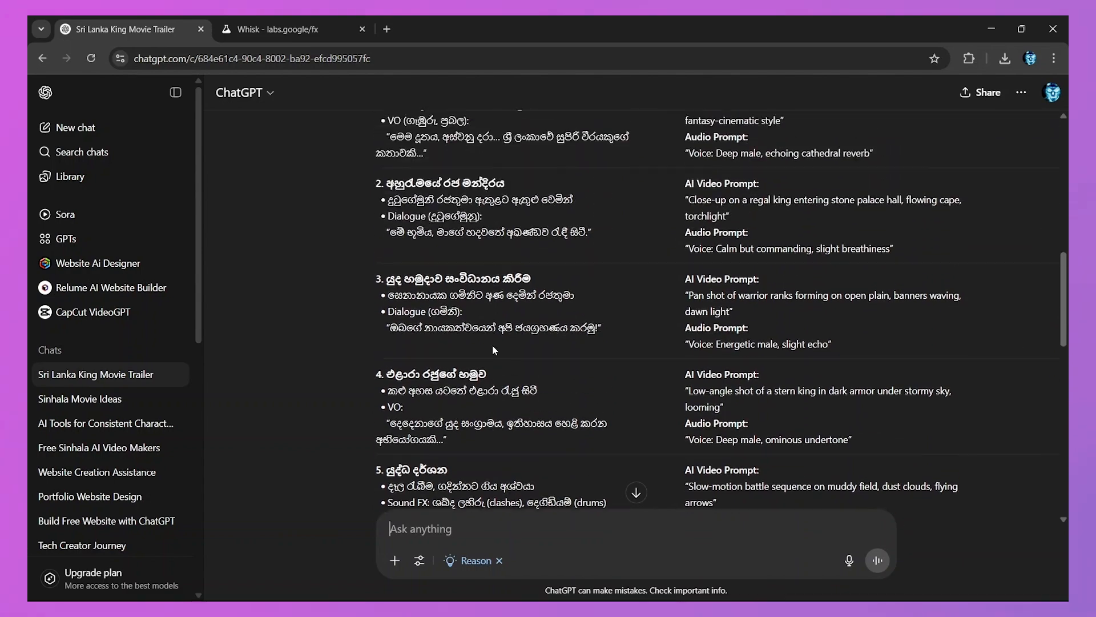
pyautogui.scroll(6, 494, 351)
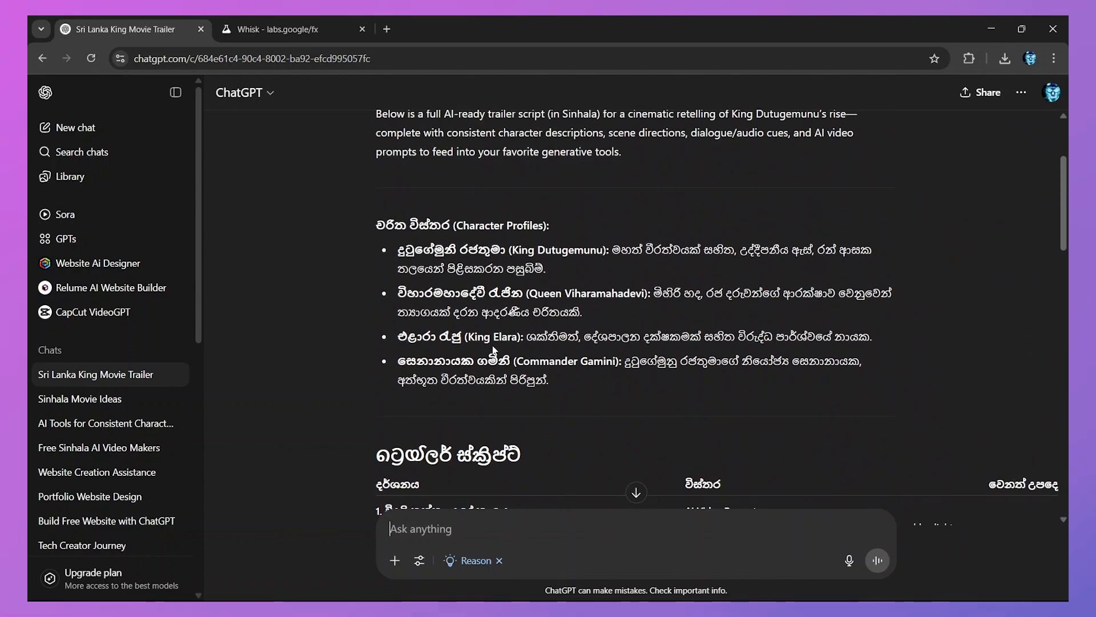
pyautogui.scroll(2, 494, 350)
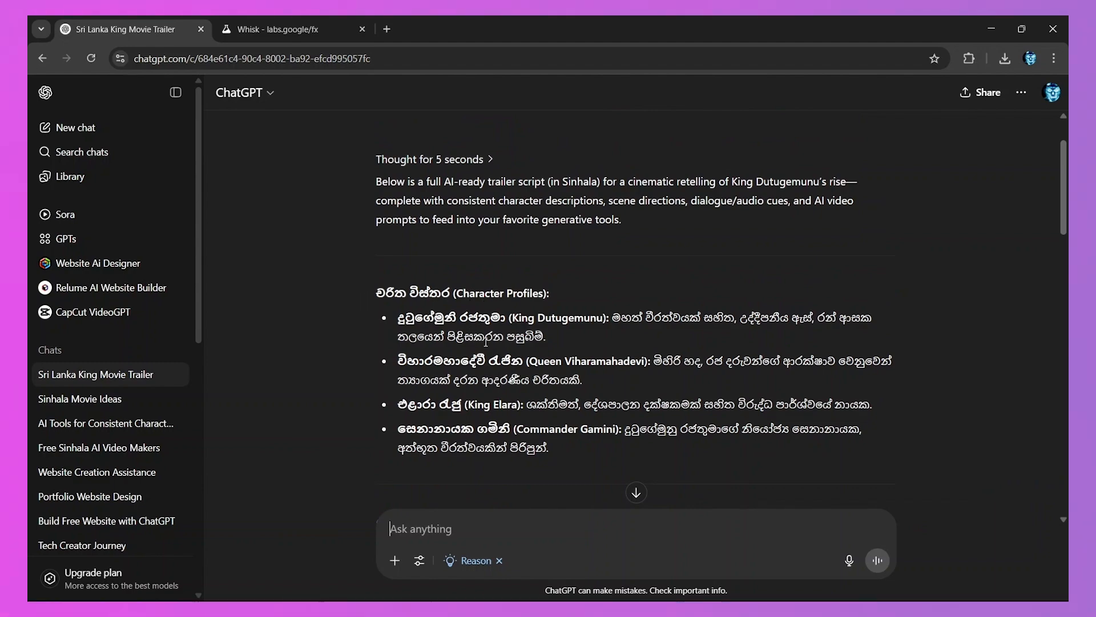
# Turn off Reason and begin the follow-up prompt with "provide me the above response in English and dialogues in Sinhala".
pyautogui.scroll(-20, 374, 199)
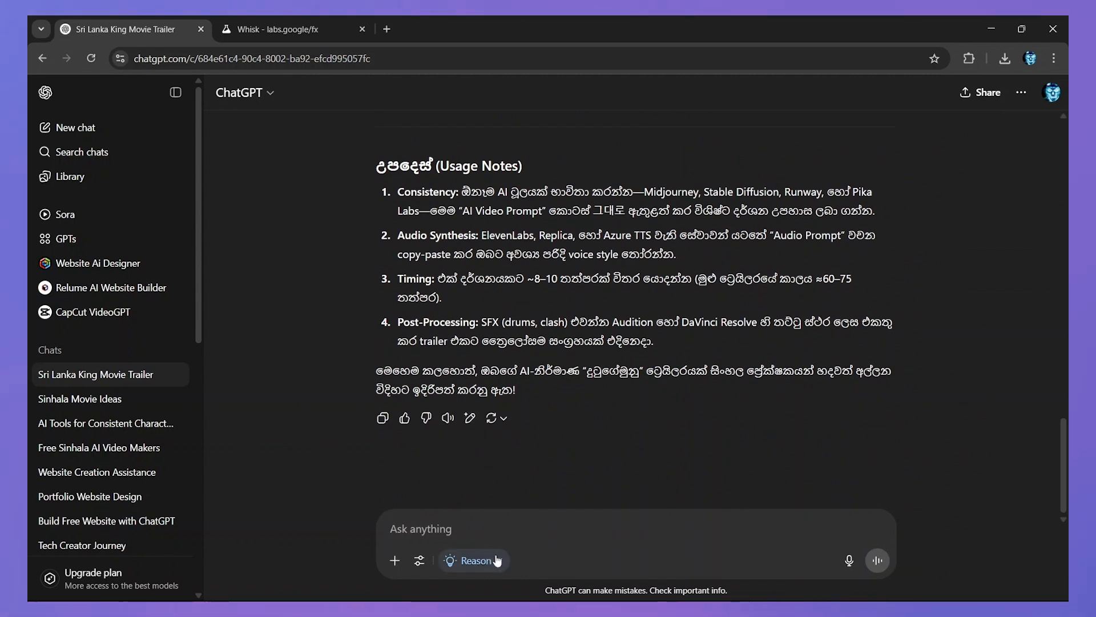
pyautogui.click(499, 560)
pyautogui.write('provide me the above')
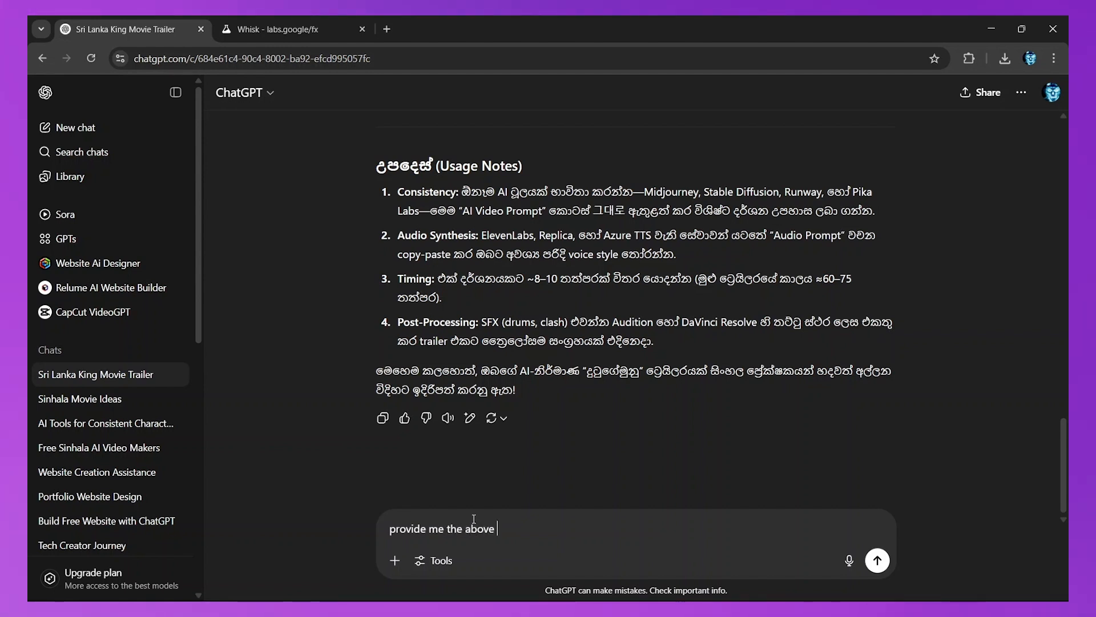
pyautogui.write('response in')
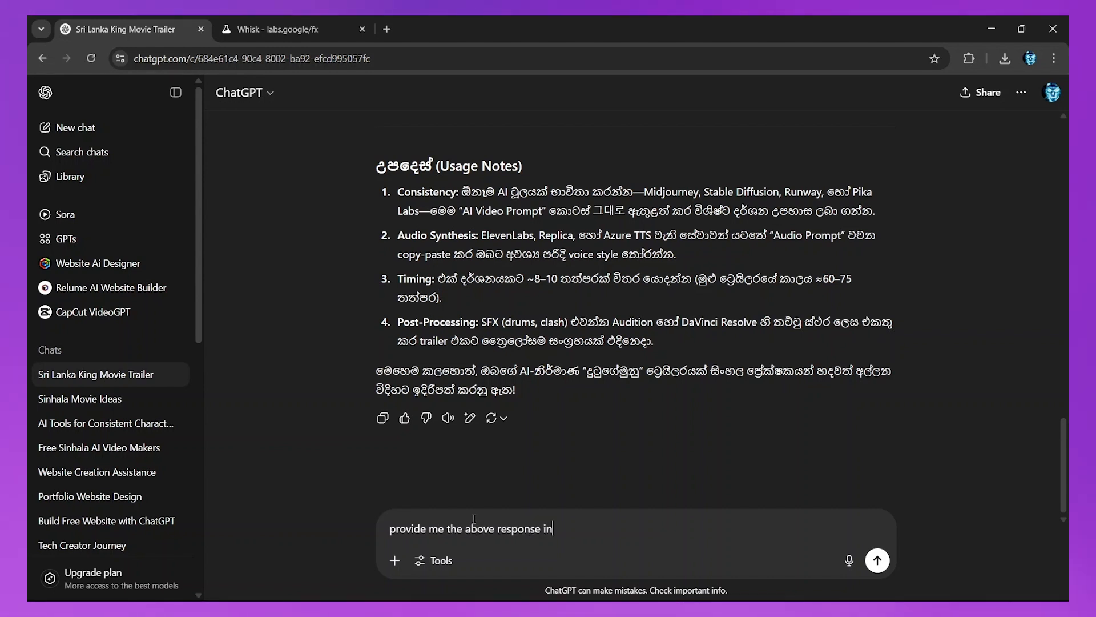
pyautogui.write(' English')
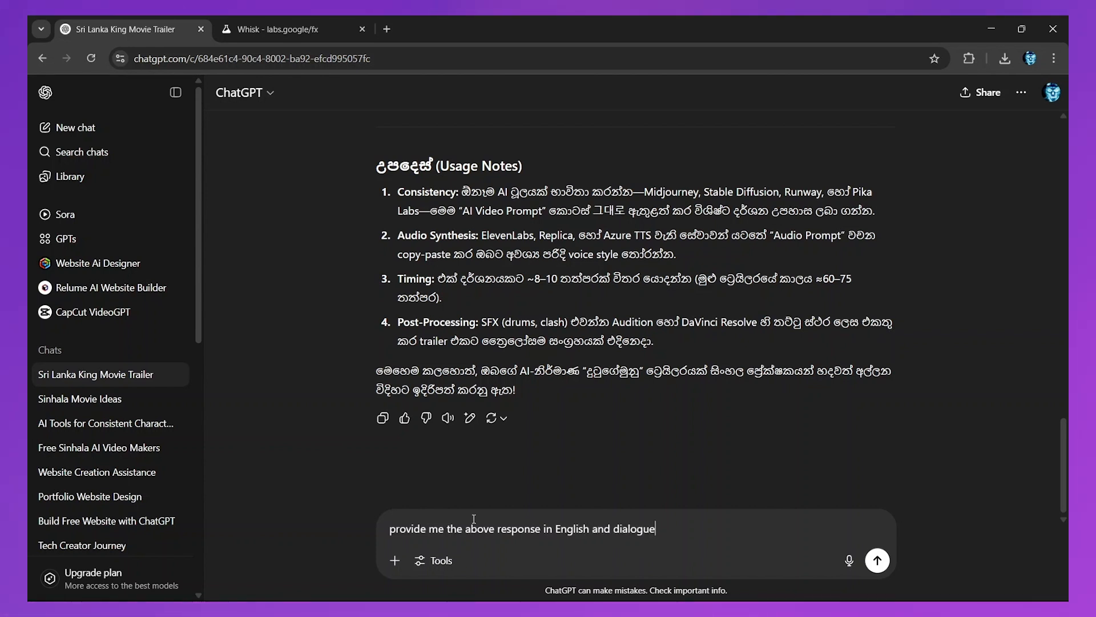
pyautogui.write('and dialogue ')
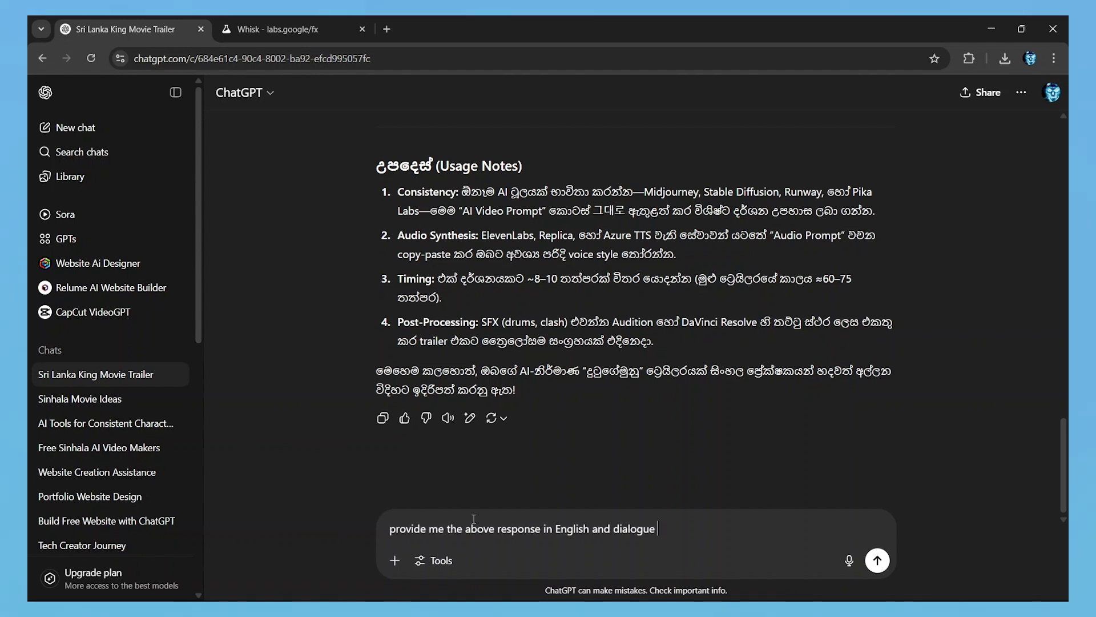
pyautogui.write('au')
pyautogui.press('BackSpace')
pyautogui.press('BackSpace')
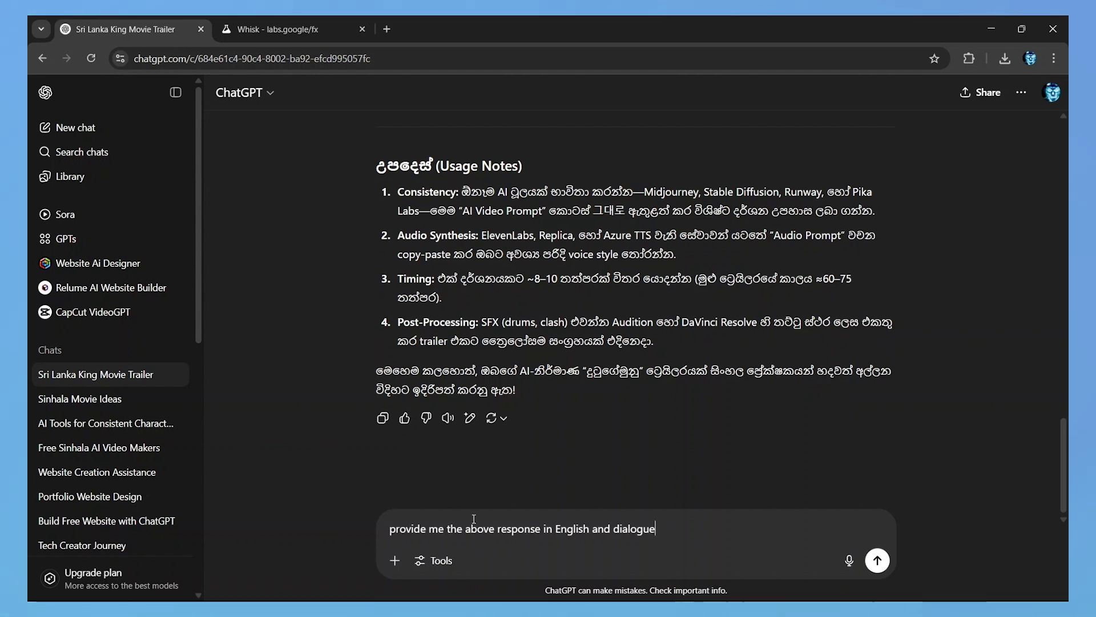
pyautogui.write('s in Sinhala')
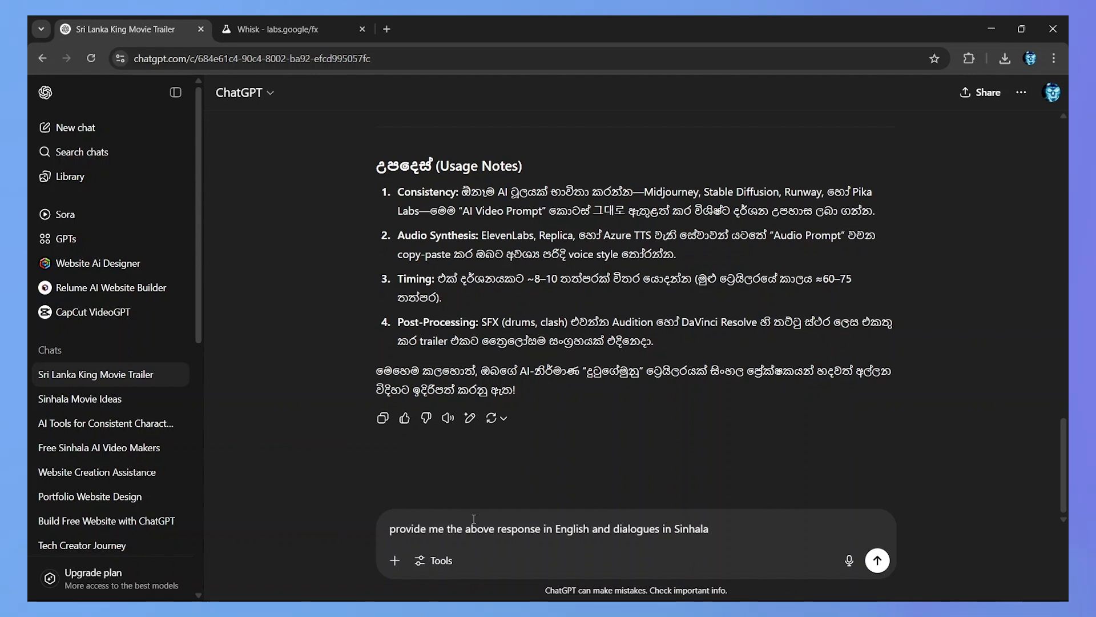
# Append "Also provide a more detailed scenes and describe the characters more. And provide the prompts to generate the image" and animation, and submit the prompt.
pyautogui.write('. Also ')
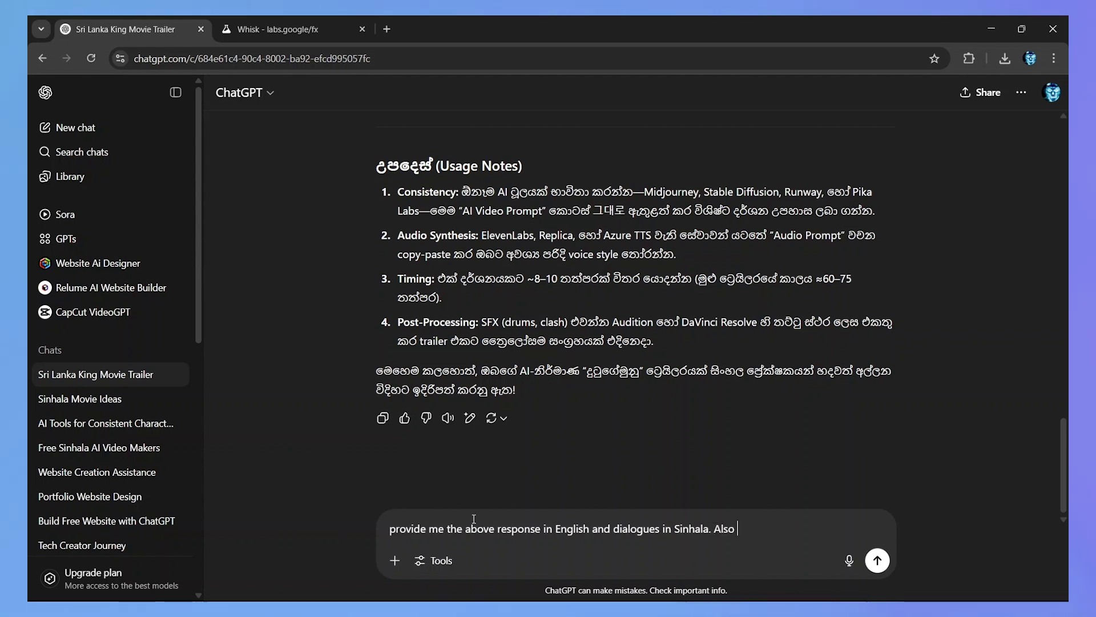
pyautogui.write('provide ')
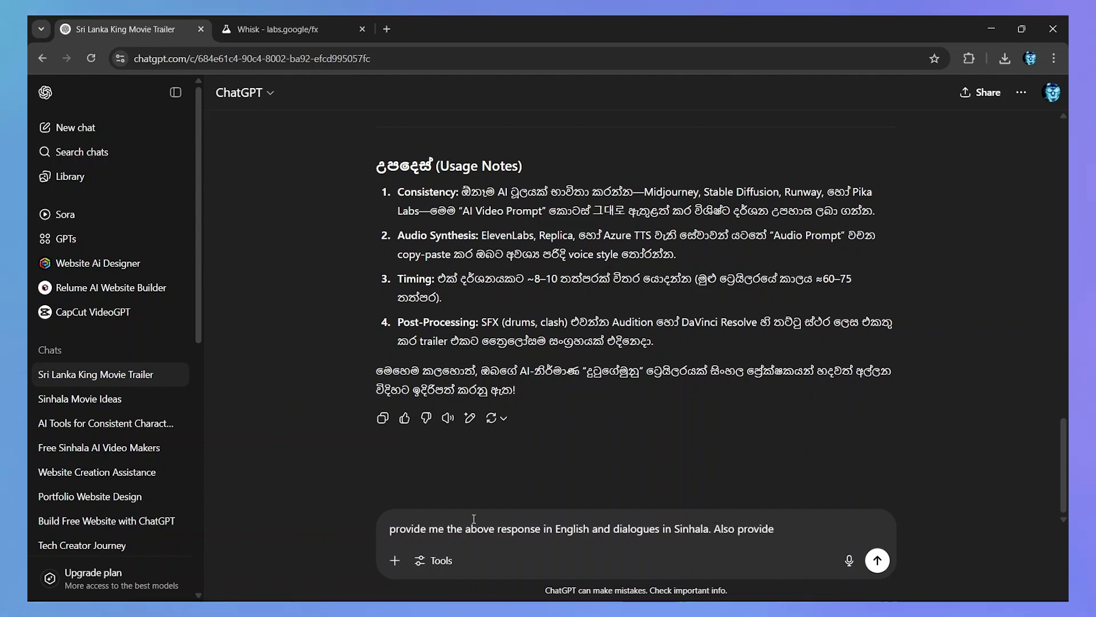
pyautogui.write('a more ')
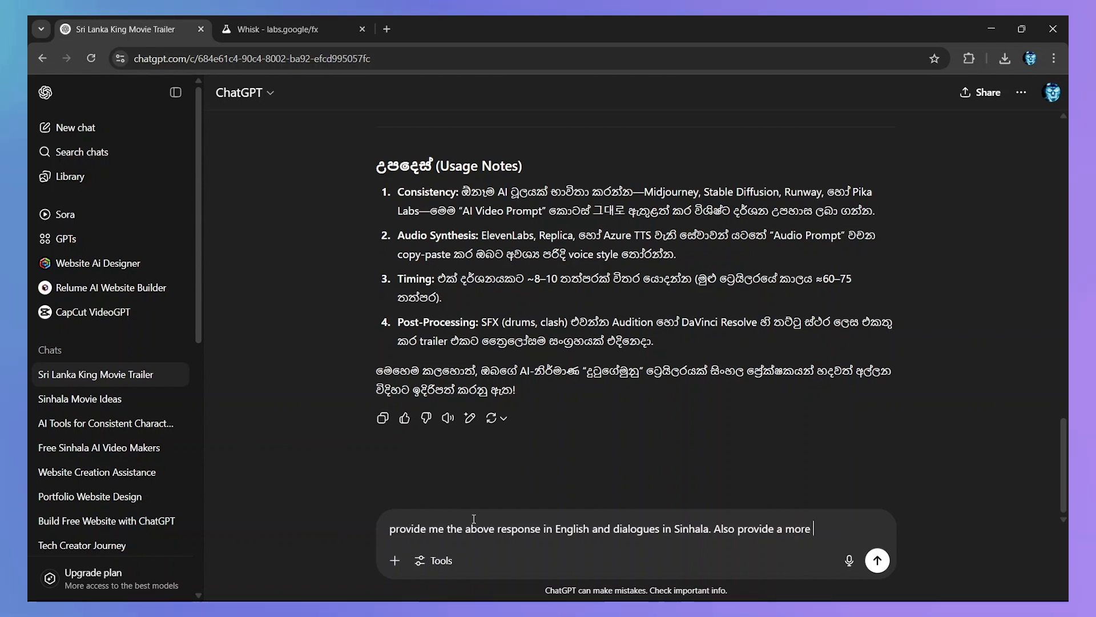
pyautogui.write('detail')
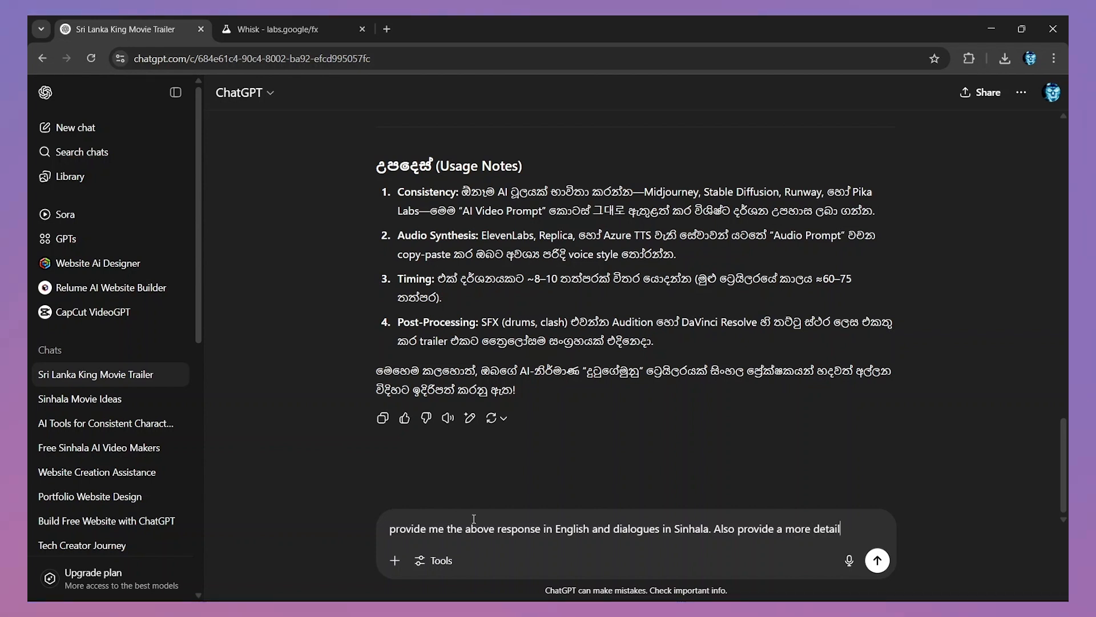
pyautogui.write('ed scenes a')
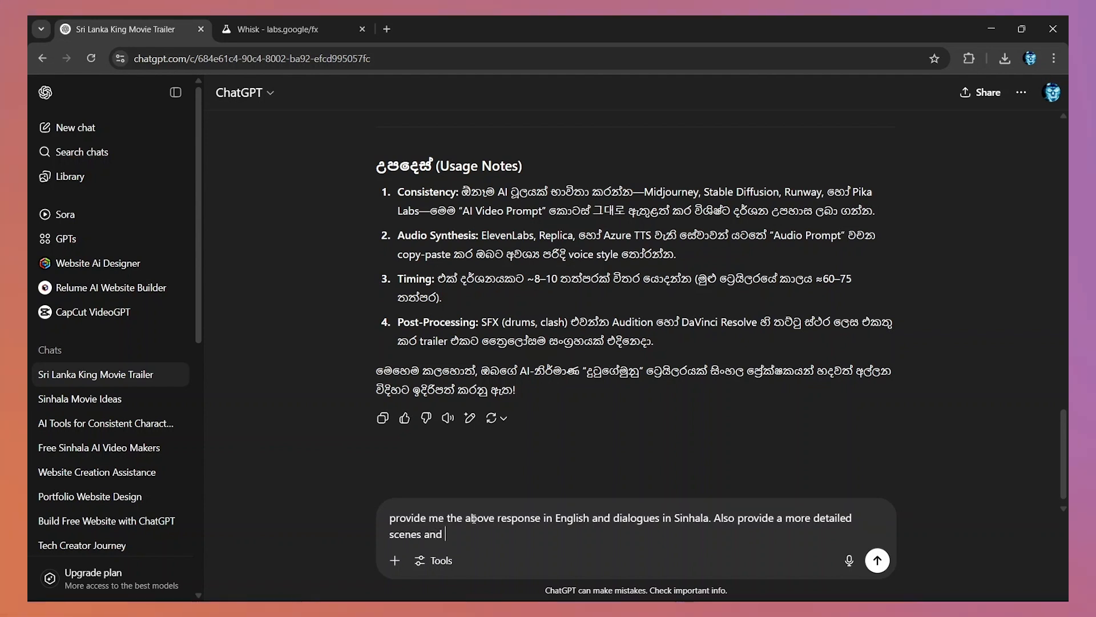
pyautogui.write('nd describe')
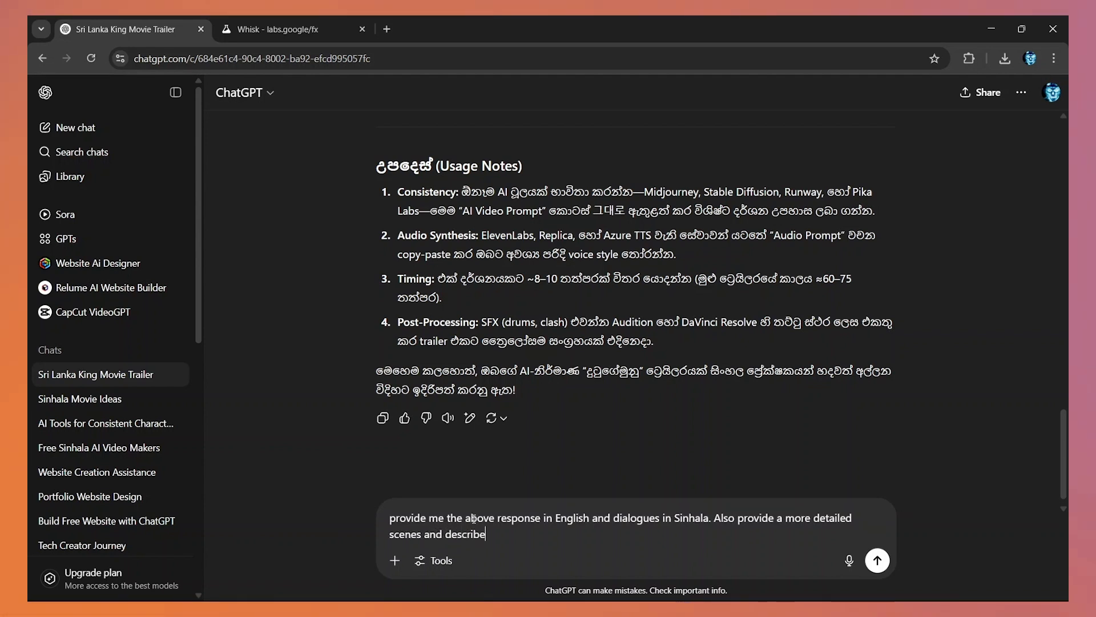
pyautogui.write(' the char')
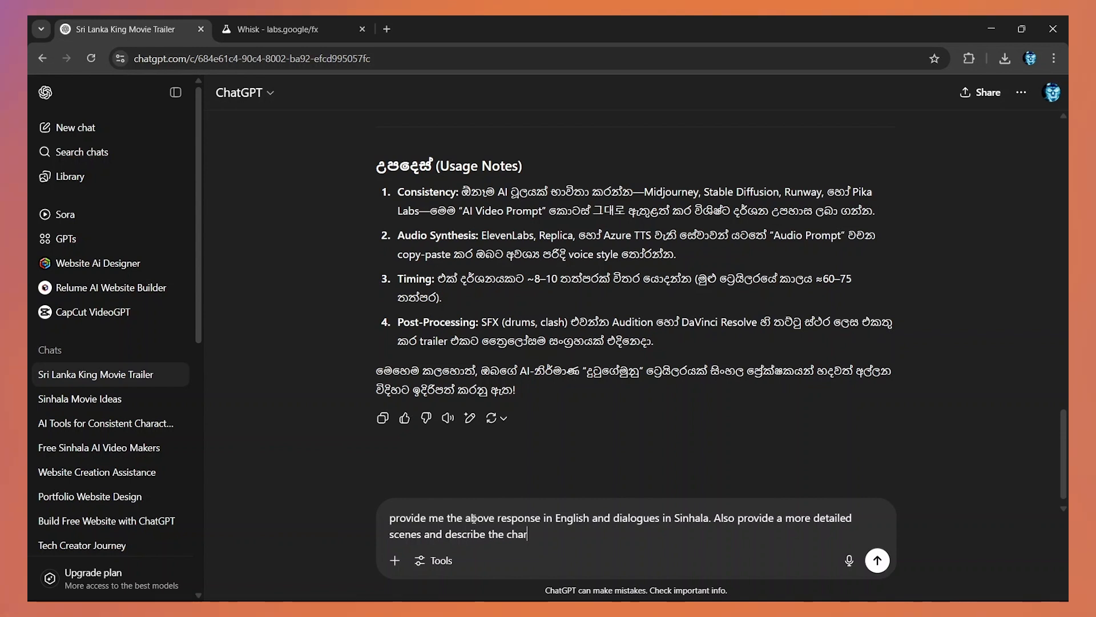
pyautogui.write('acter')
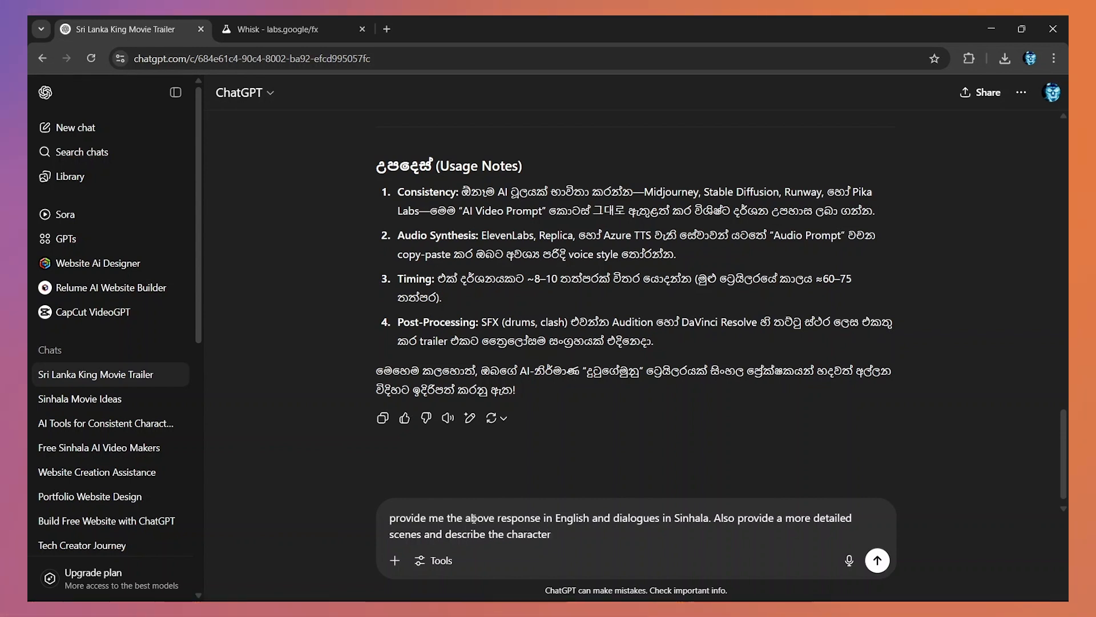
pyautogui.write('s more')
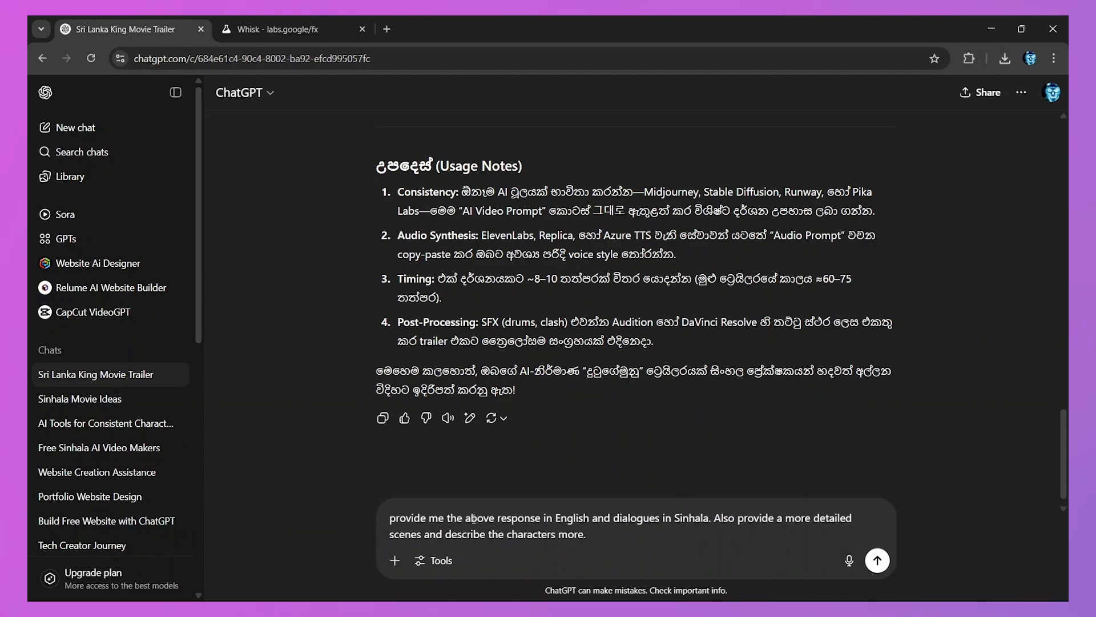
pyautogui.write('. And provide the prompts to generate the image and animat')
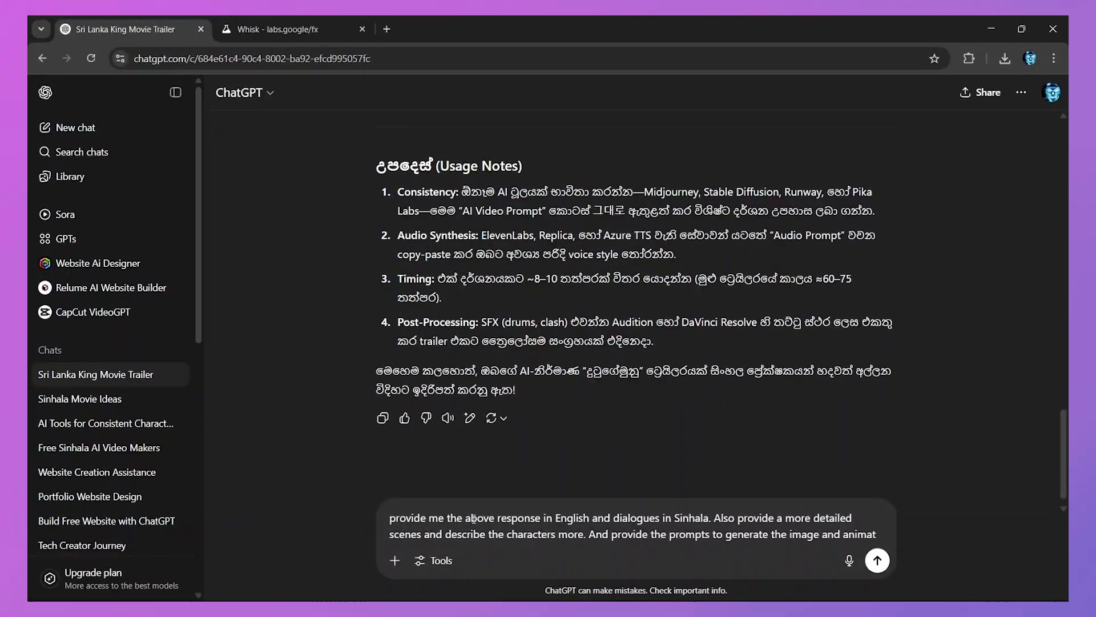
pyautogui.press('Return')
# Read through the new trailer script, examining the character prompts, the scene-by-scene dialogues and visual prompts, and the final title reveal.
pyautogui.scroll(-13, 489, 423)
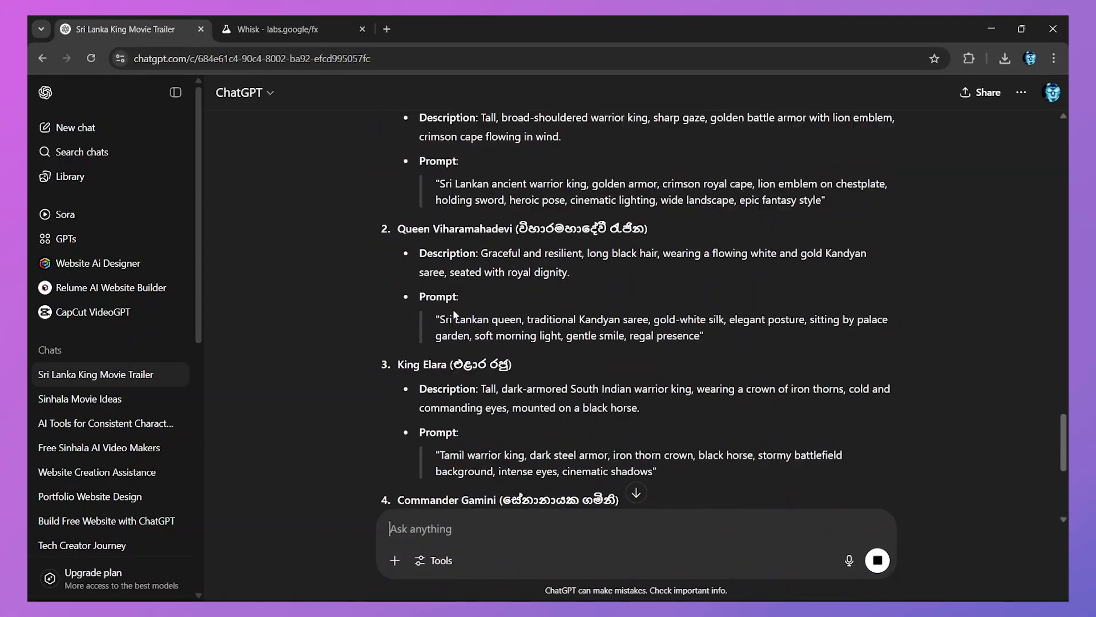
pyautogui.scroll(-11, 765, 340)
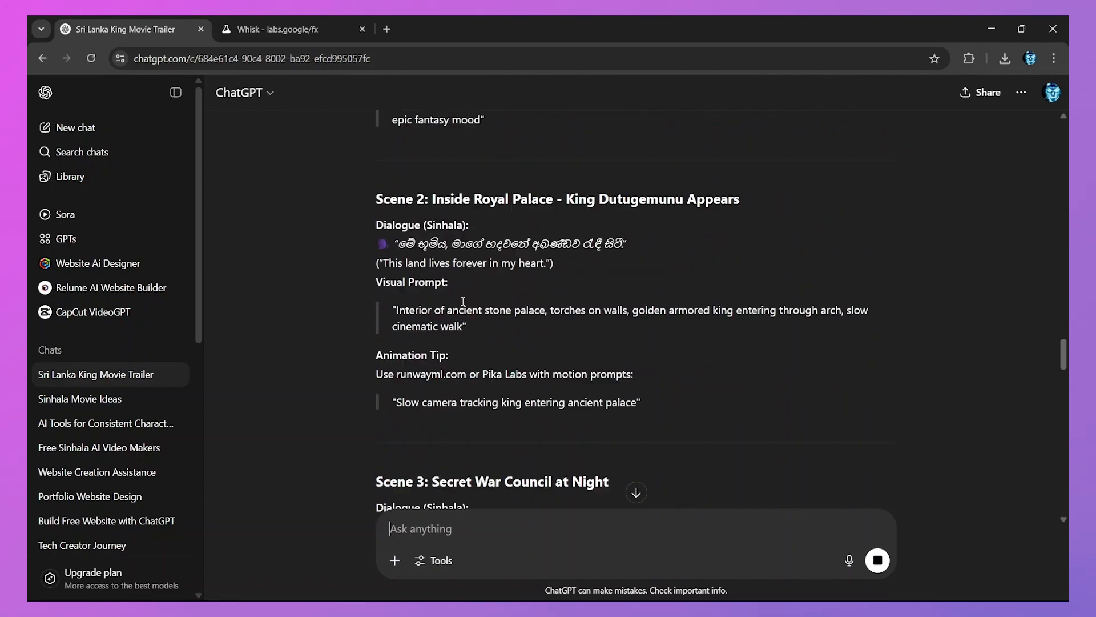
pyautogui.scroll(-1, 479, 293)
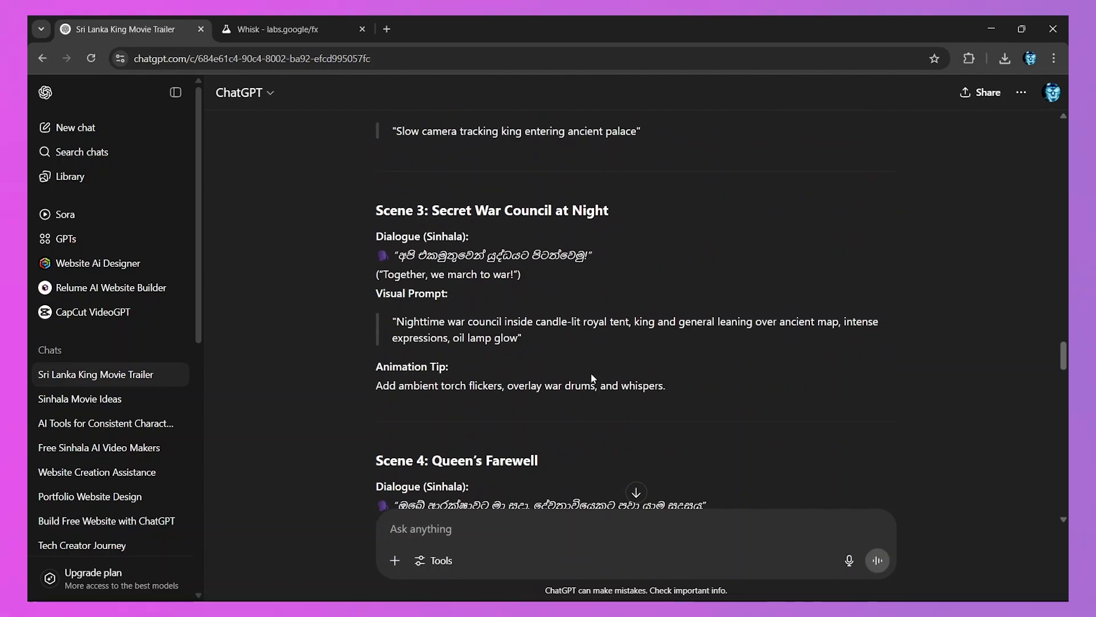
pyautogui.scroll(-3, 618, 364)
pyautogui.scroll(-15, 498, 381)
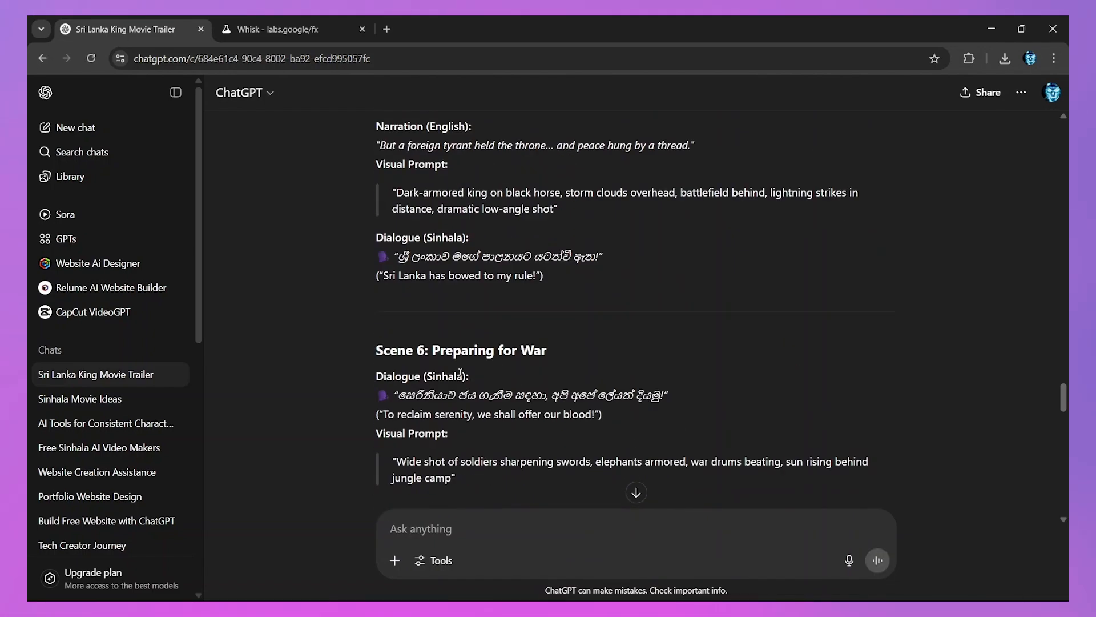
pyautogui.scroll(-14, 554, 382)
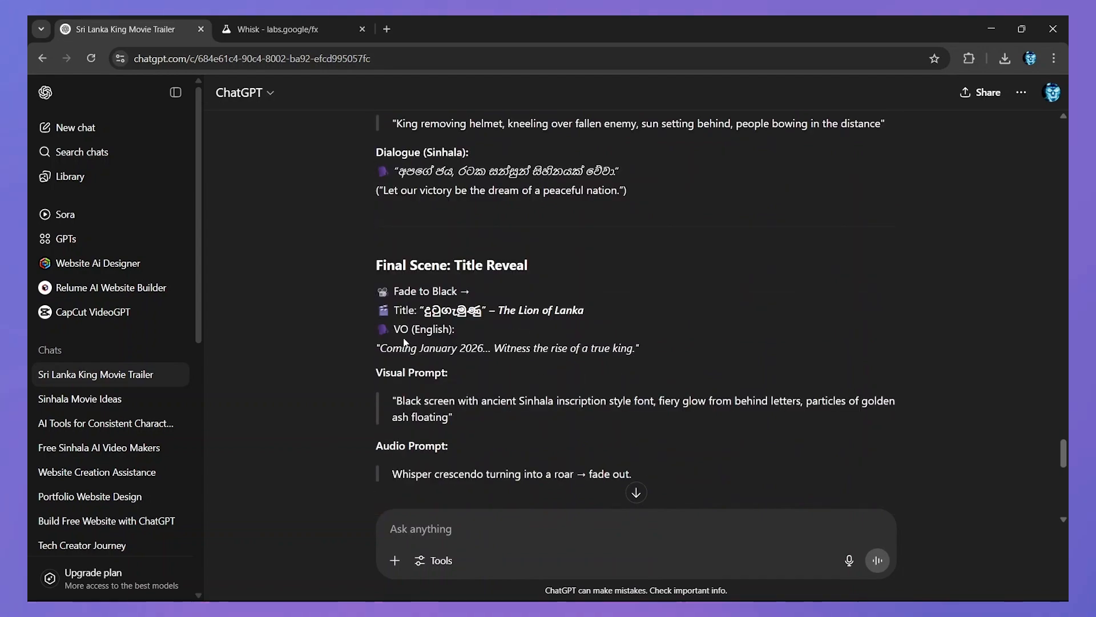
pyautogui.scroll(3, 462, 398)
pyautogui.scroll(20, 463, 398)
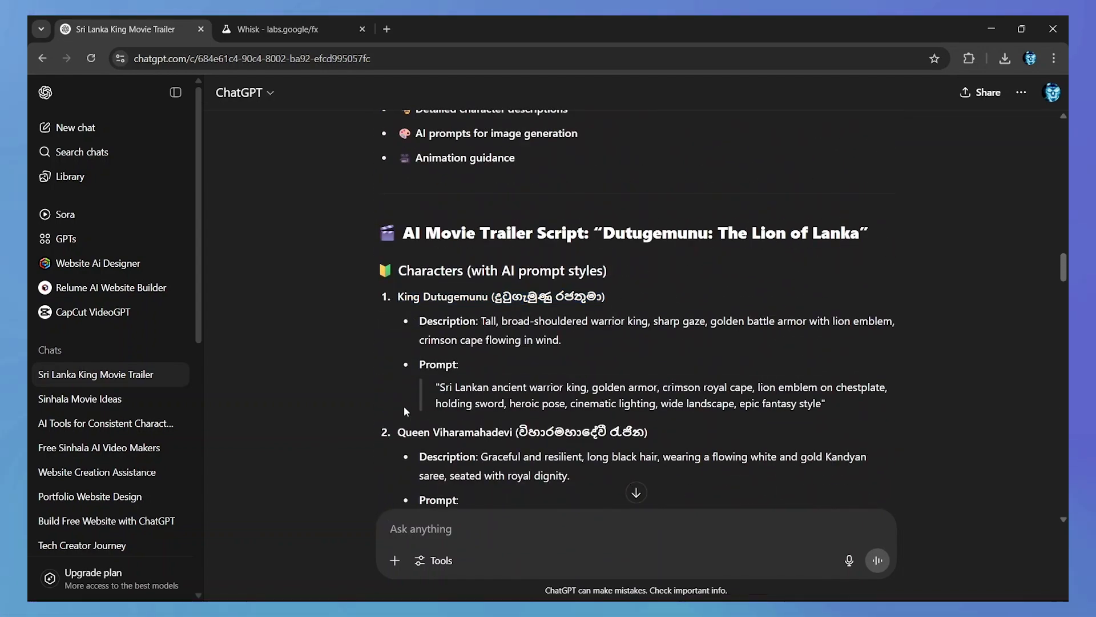
pyautogui.scroll(-4, 628, 479)
pyautogui.scroll(1, 618, 454)
pyautogui.scroll(4, 617, 454)
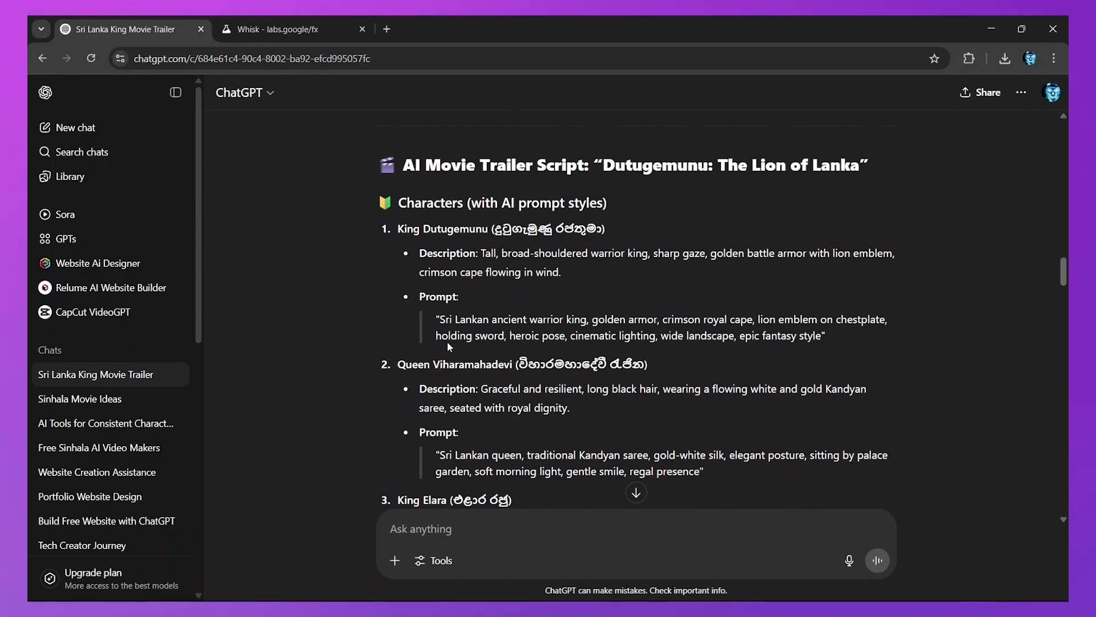
# Copy the image prompt text under King Dutugemunu in the Characters section, without the quotation marks.
pyautogui.moveTo(441, 320); pyautogui.dragTo(798, 338)
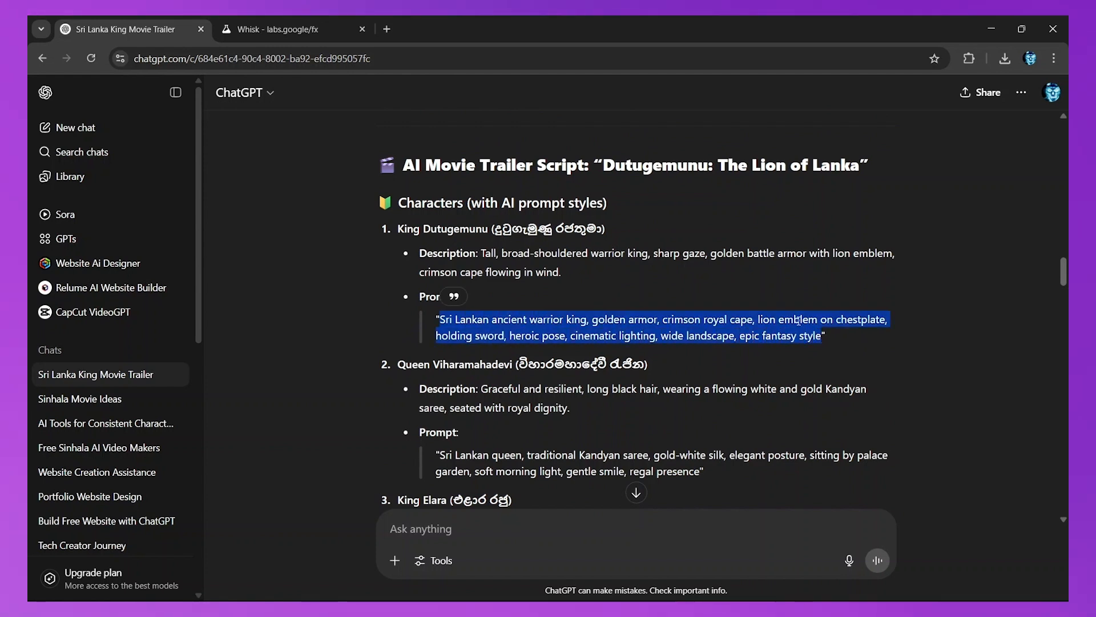
pyautogui.rightClick(822, 337)
pyautogui.click(809, 341)
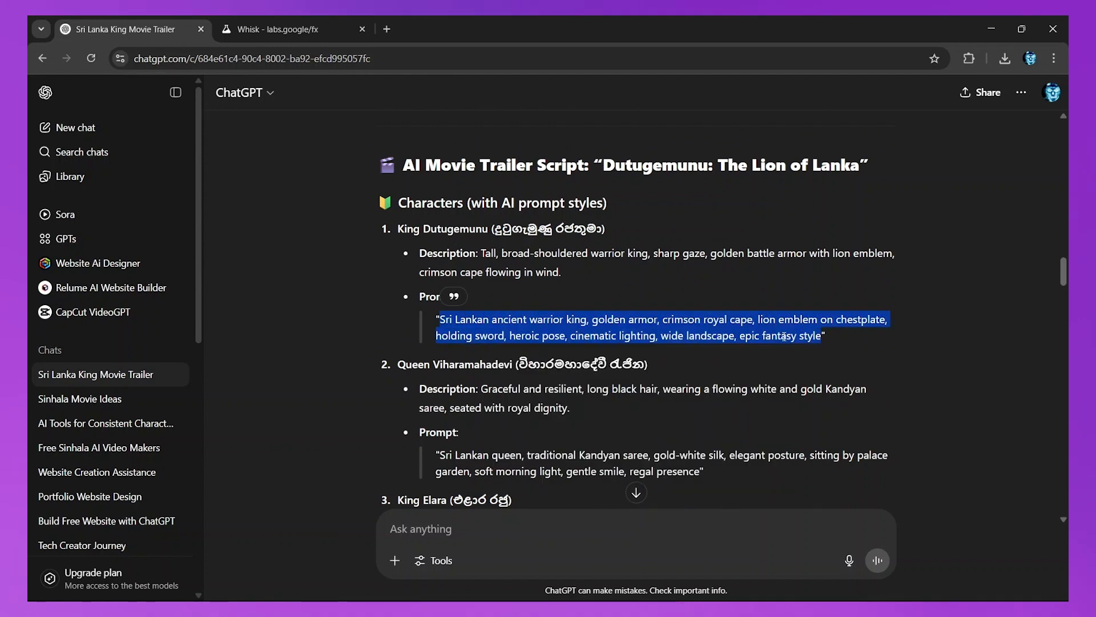
# Switch to Whisk, expand the image inputs and delete the dinosaur image from the Subject section.
pyautogui.click(333, 31)
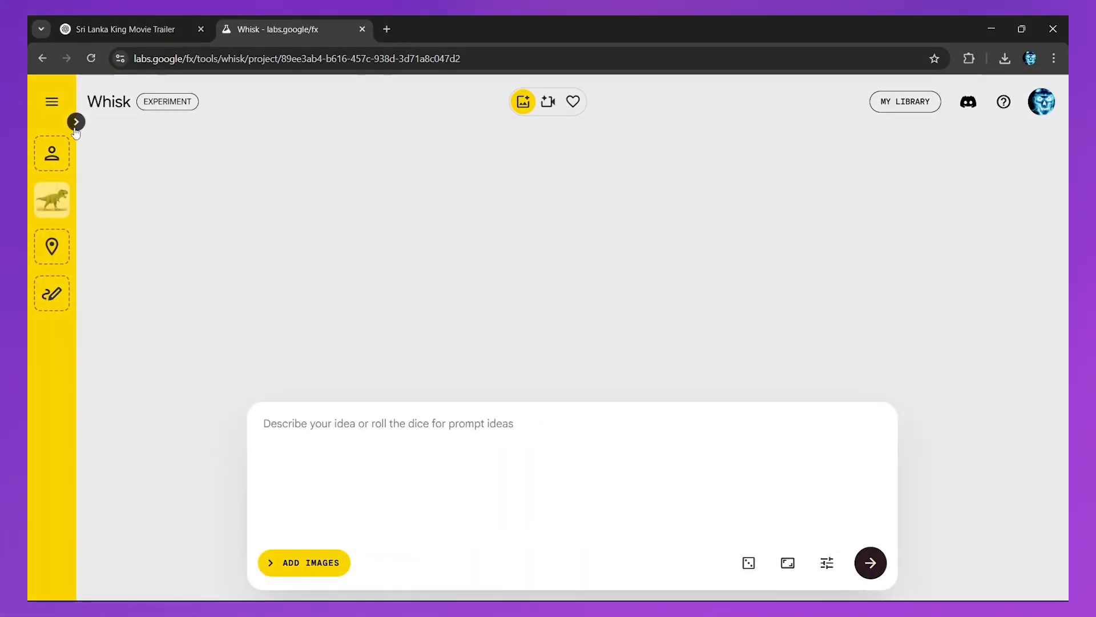
pyautogui.click(76, 122)
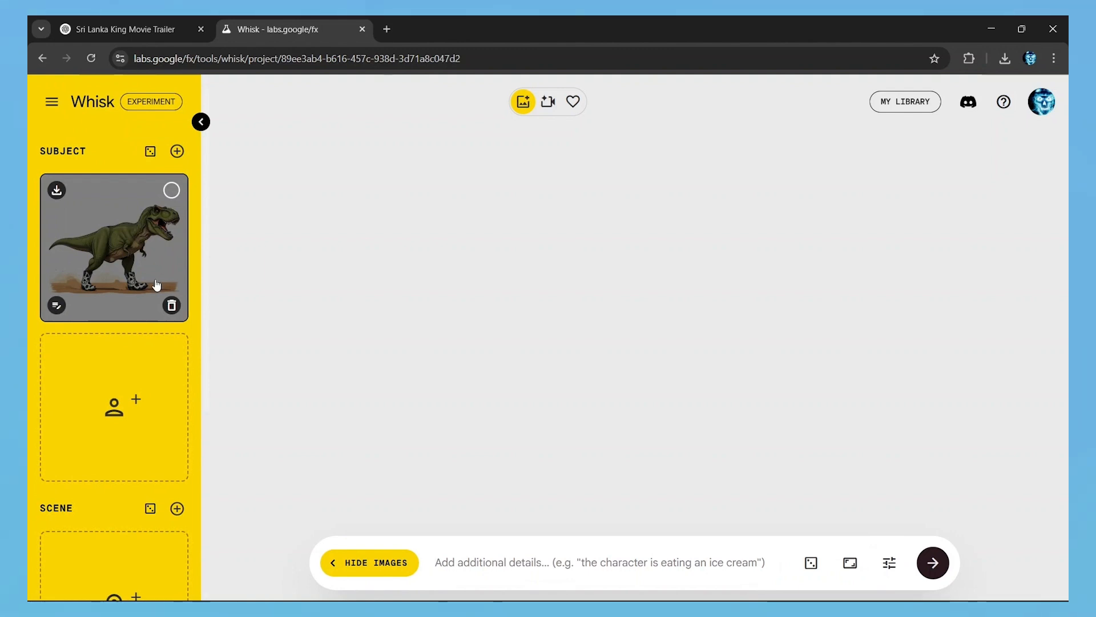
pyautogui.click(171, 305)
pyautogui.scroll(-2, 145, 191)
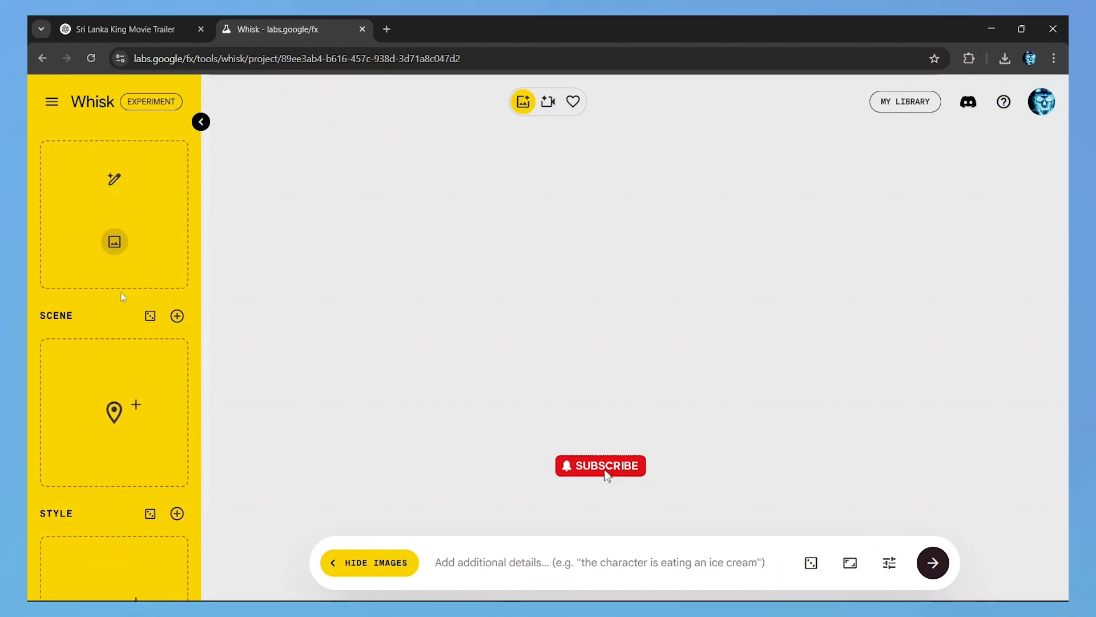
pyautogui.scroll(2, 150, 290)
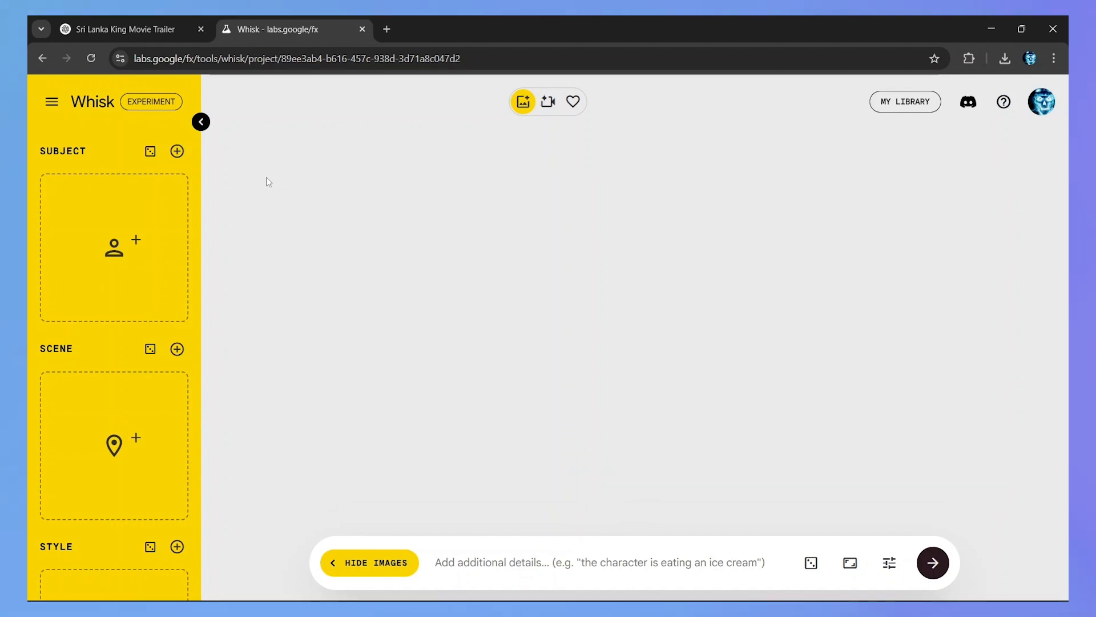
# Return to the ChatGPT script and copy King Dutugemunu's character prompt, from "Sri Lankan ancient warrior king" to "epic fantasy style".
pyautogui.click(139, 34)
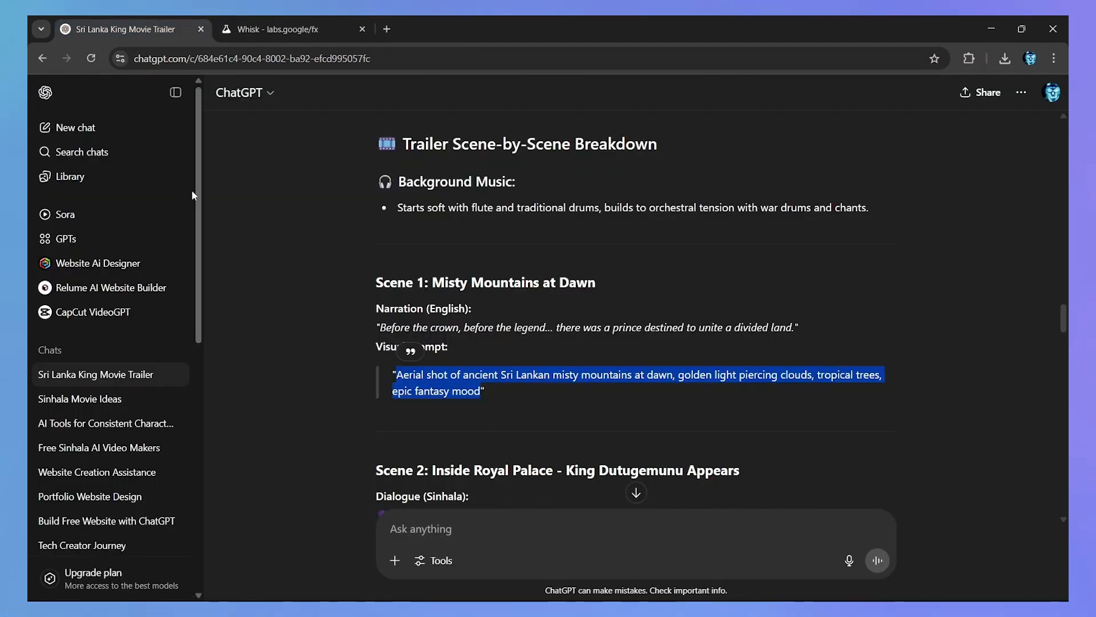
pyautogui.scroll(5, 338, 266)
pyautogui.scroll(5, 337, 264)
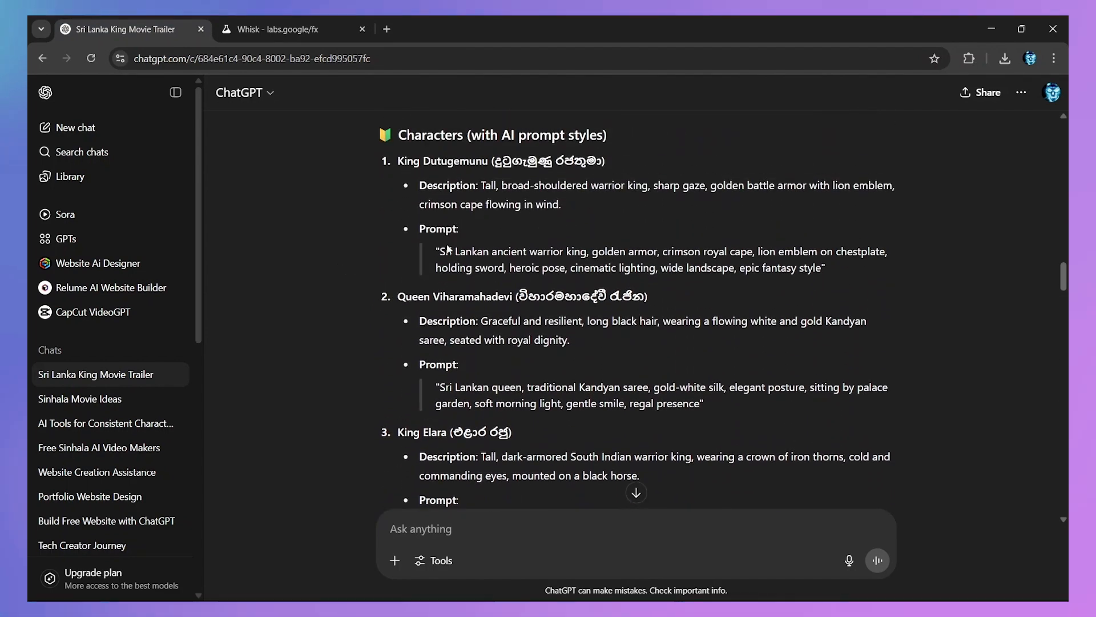
pyautogui.moveTo(441, 253); pyautogui.dragTo(823, 270)
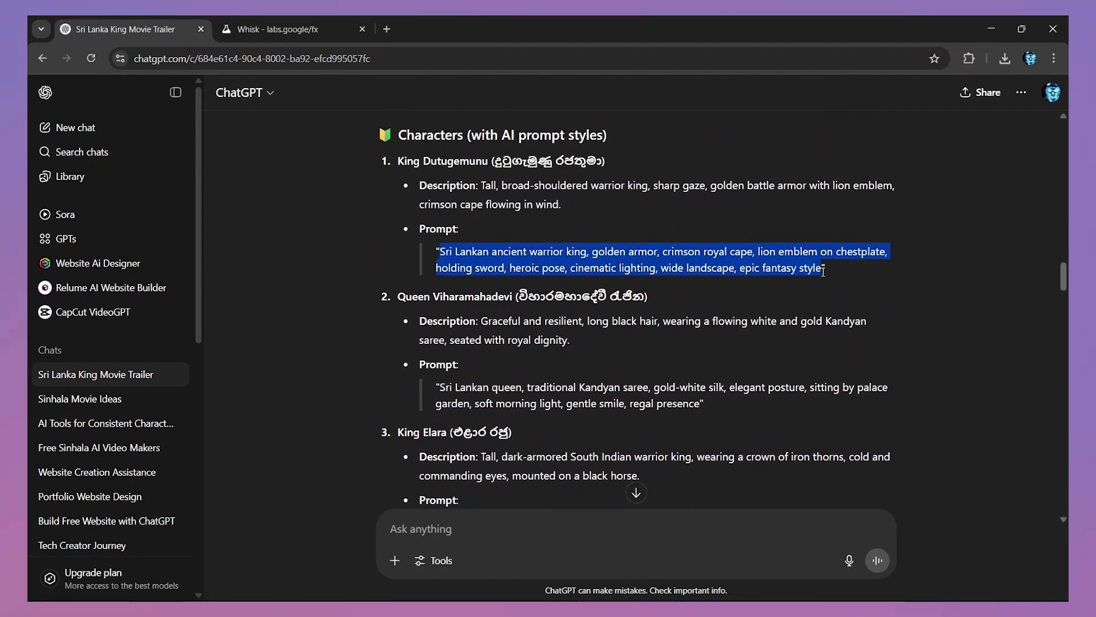
pyautogui.rightClick(633, 272)
pyautogui.click(784, 282)
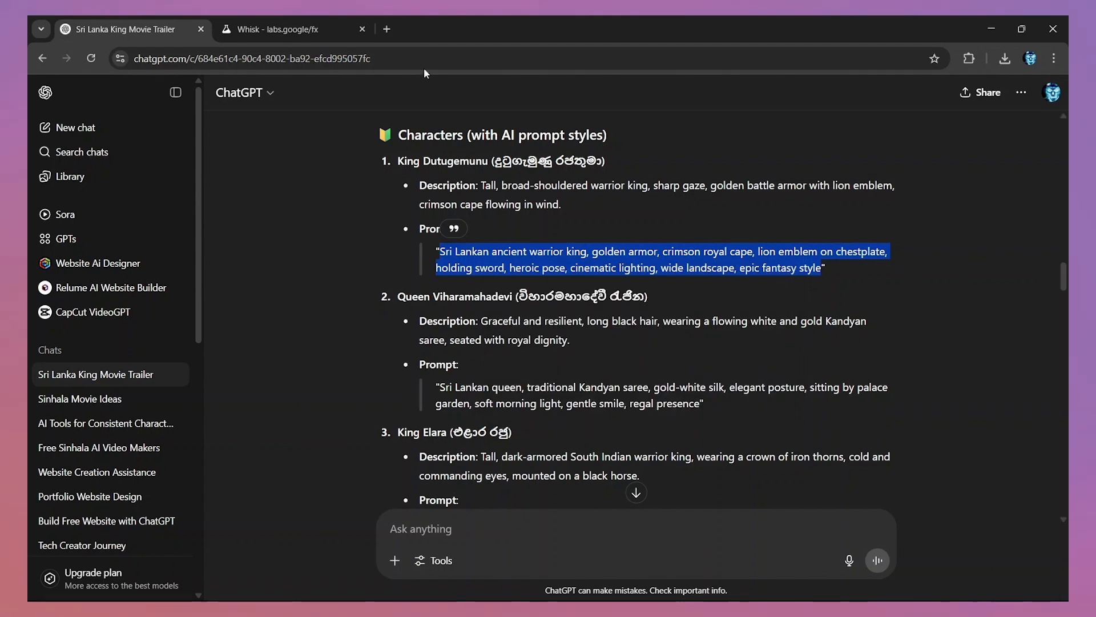
# Switch to Whisk and paste King Dutugemunu's character prompt into a new image generation prompt for the Subject section.
pyautogui.click(346, 32)
pyautogui.moveTo(152, 289)
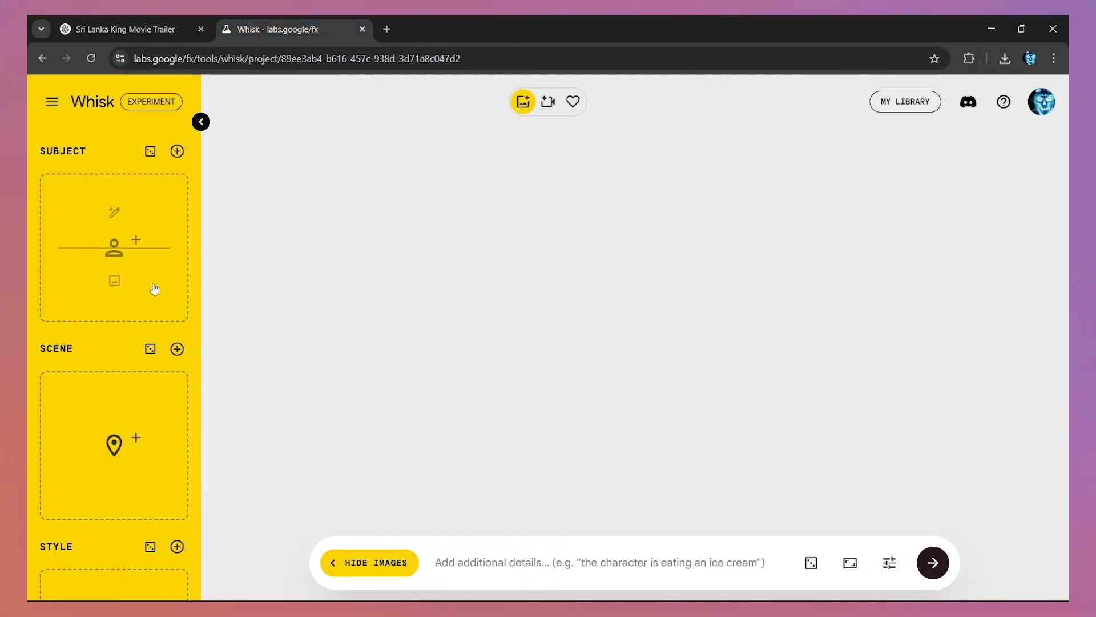
pyautogui.click(114, 208)
pyautogui.rightClick(329, 281)
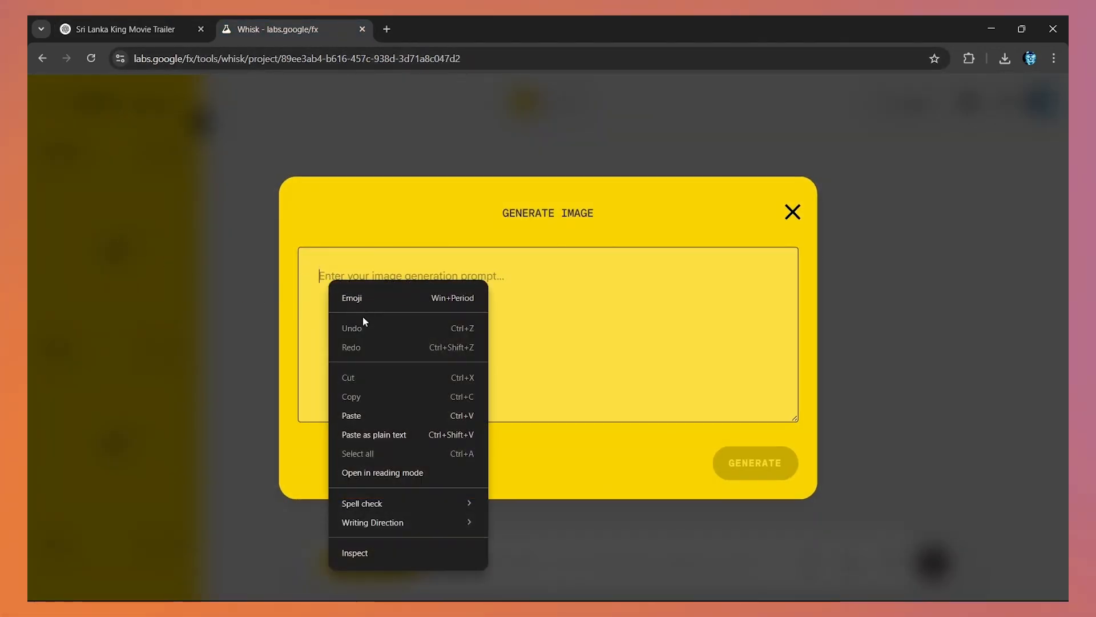
pyautogui.click(368, 420)
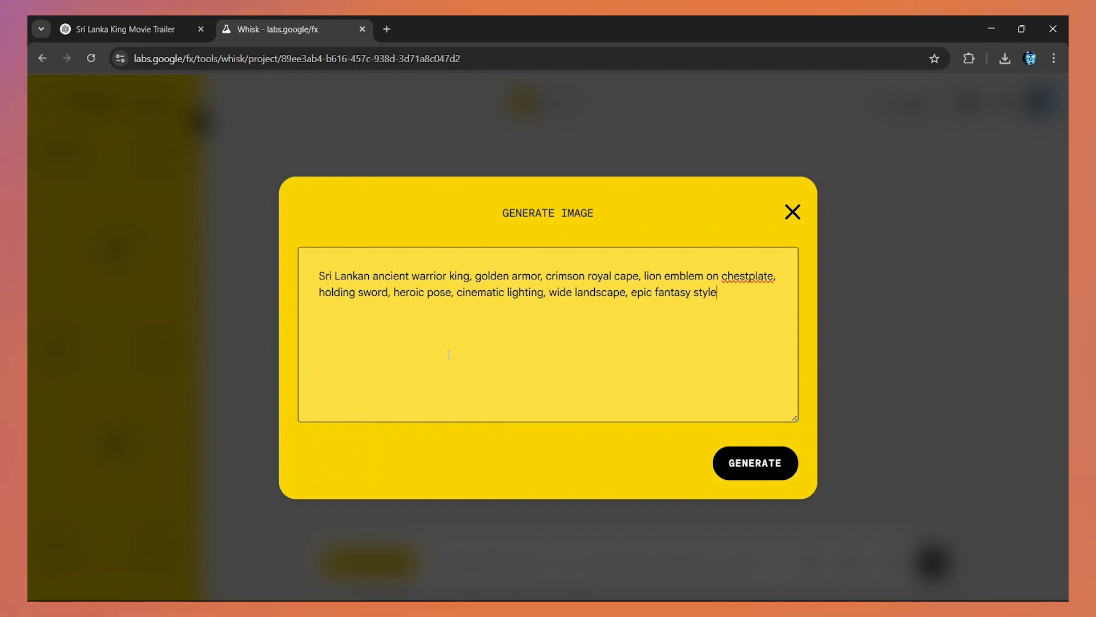
# Add "muscular," after "Sri Lankan ancient warrior king," in the prompt and generate the subject image.
pyautogui.click(477, 281)
pyautogui.write('mus')
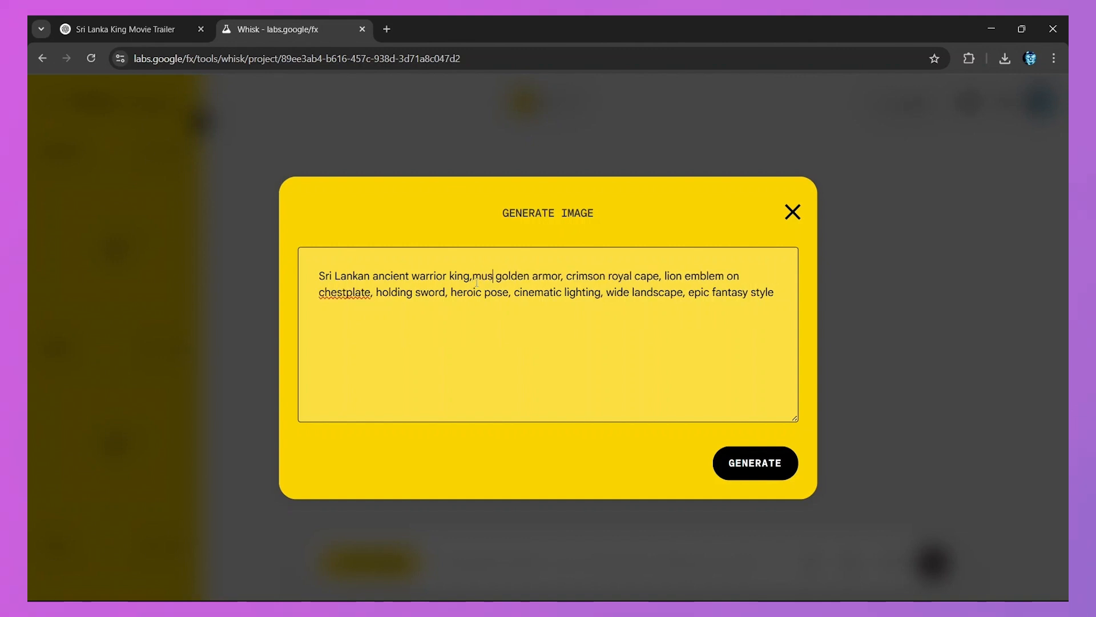
pyautogui.write('culared')
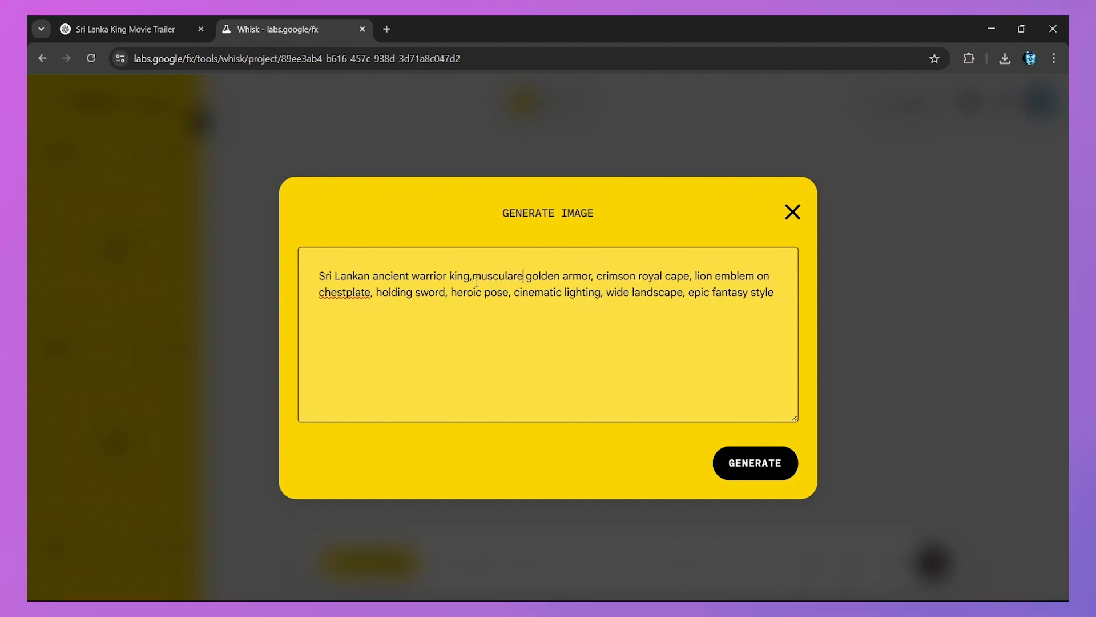
pyautogui.write(',')
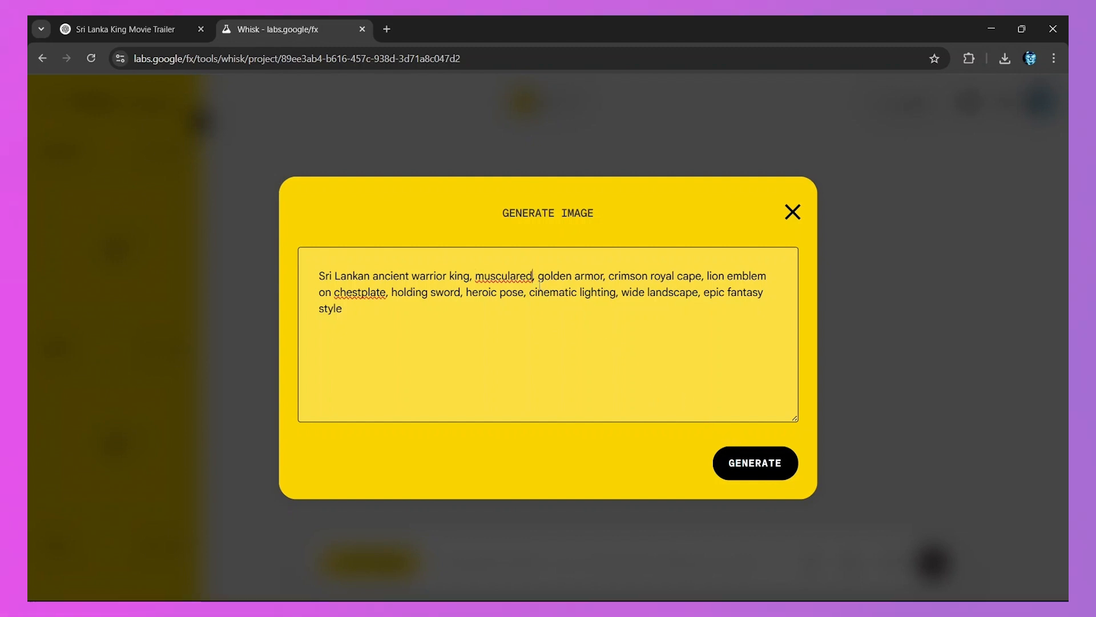
pyautogui.press('BackSpace')
pyautogui.press('BackSpace')
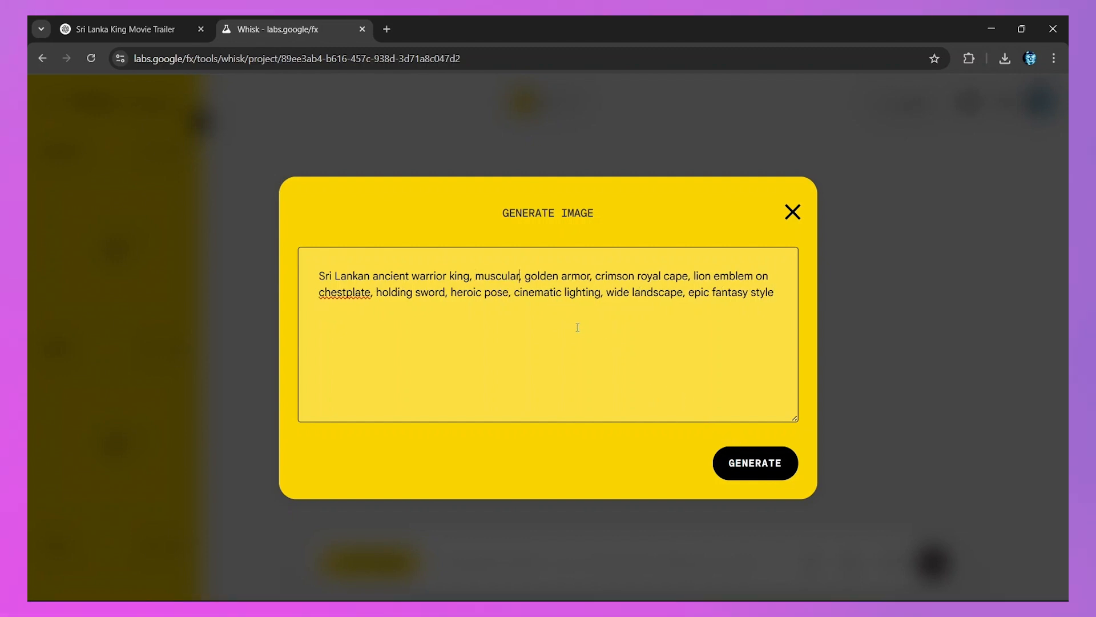
pyautogui.click(746, 462)
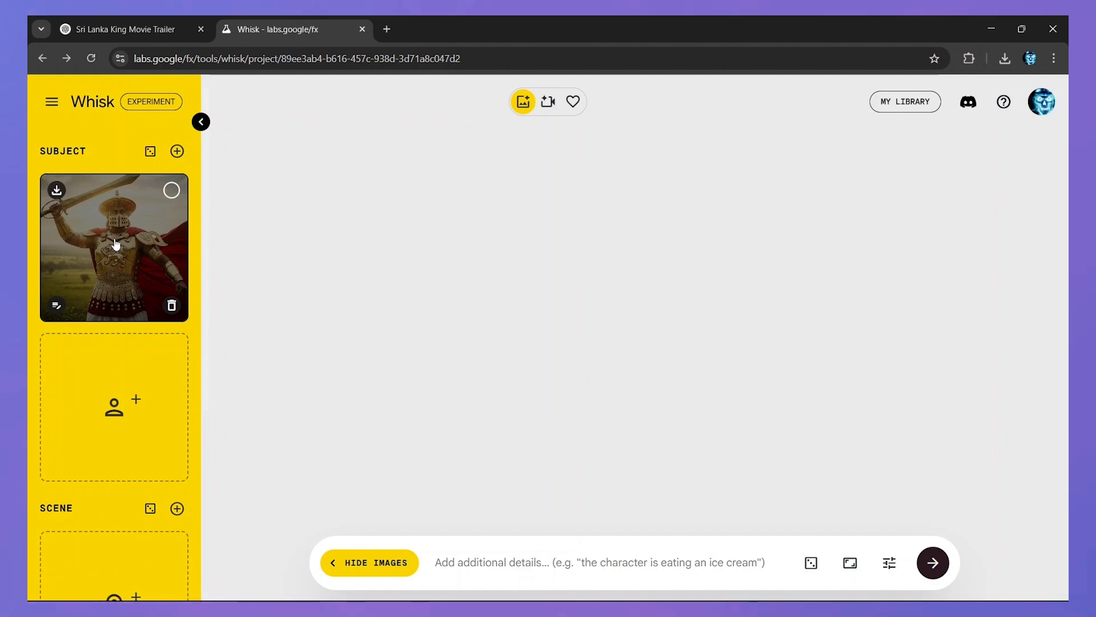
# Generate alternatives of the king's subject image from its details and keep the version holding a sword and a round lion shield.
pyautogui.click(57, 306)
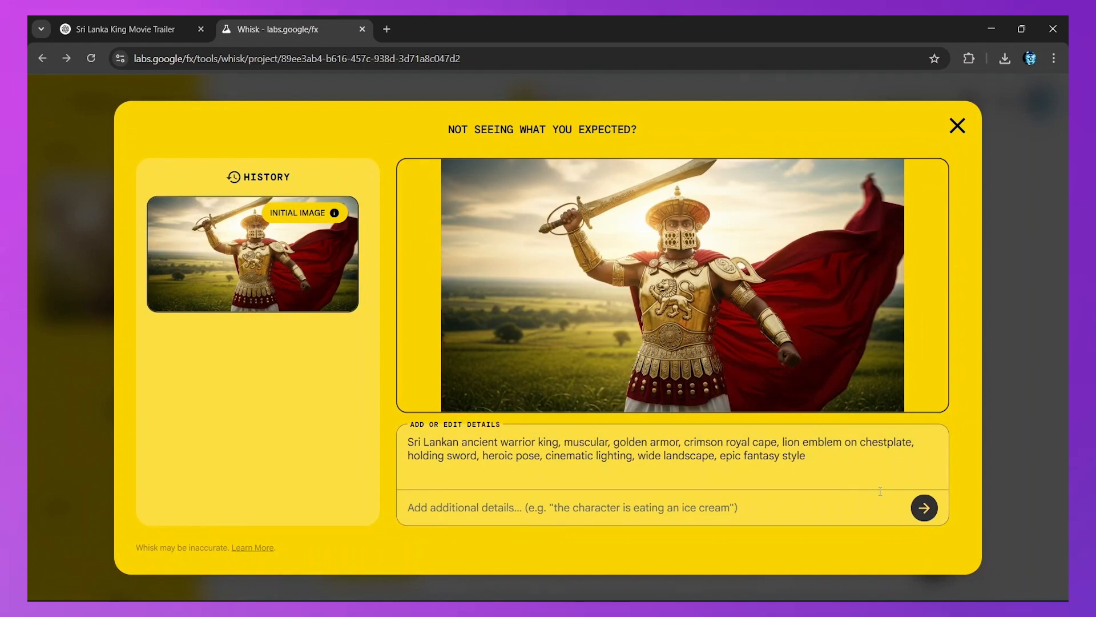
pyautogui.click(917, 509)
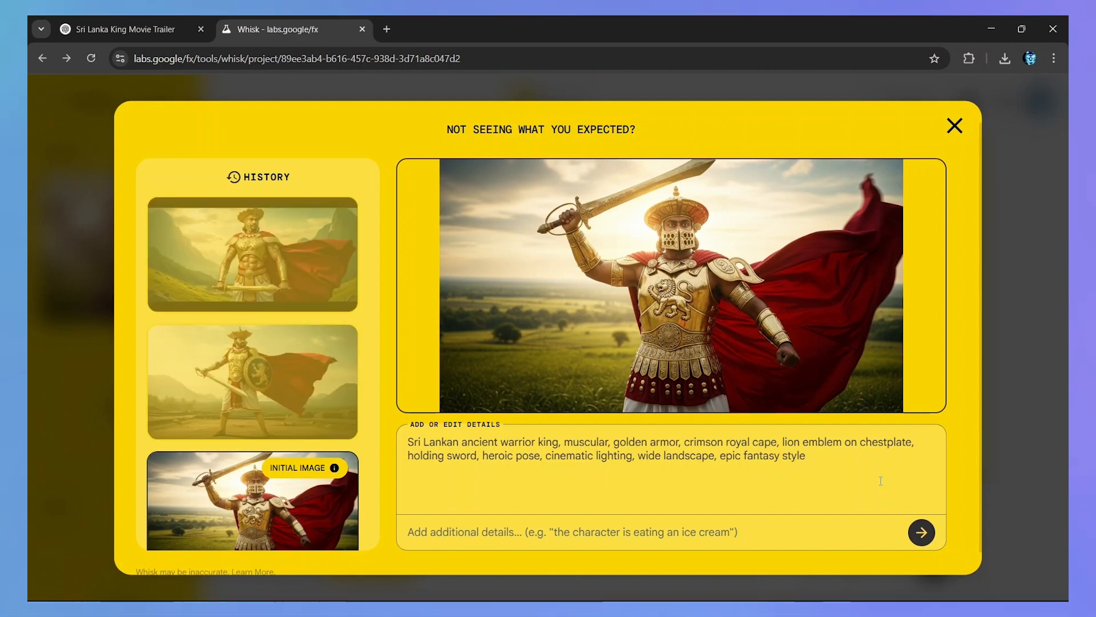
pyautogui.click(268, 380)
pyautogui.click(953, 128)
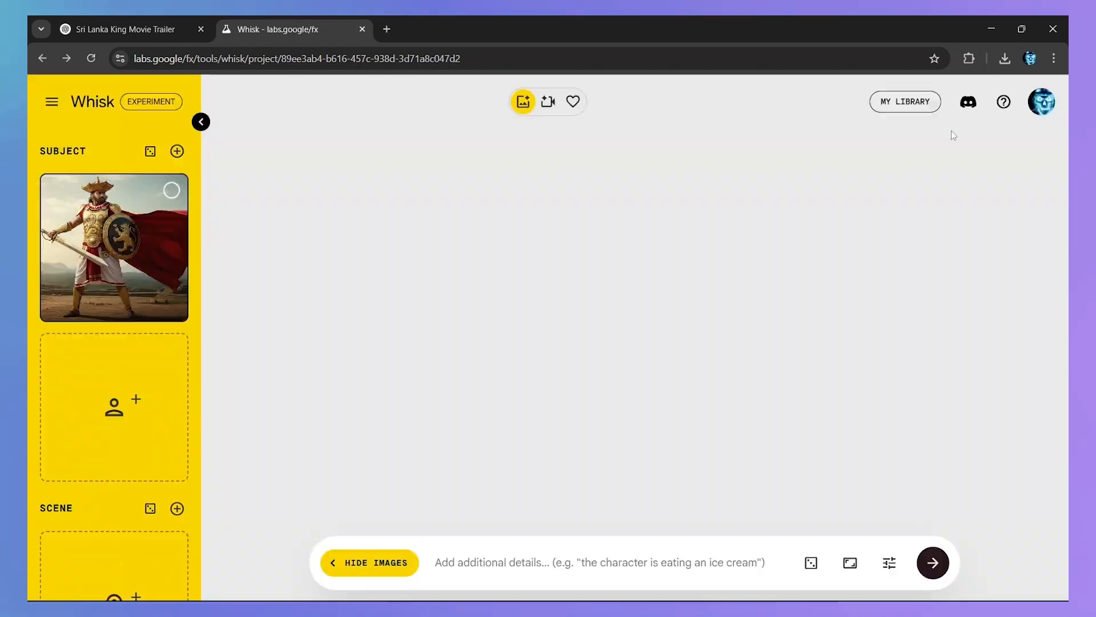
# Start a second Subject image prompt in Whisk and copy Queen Viharamahadevi's prompt from the ChatGPT script, without the quotation marks.
pyautogui.click(114, 368)
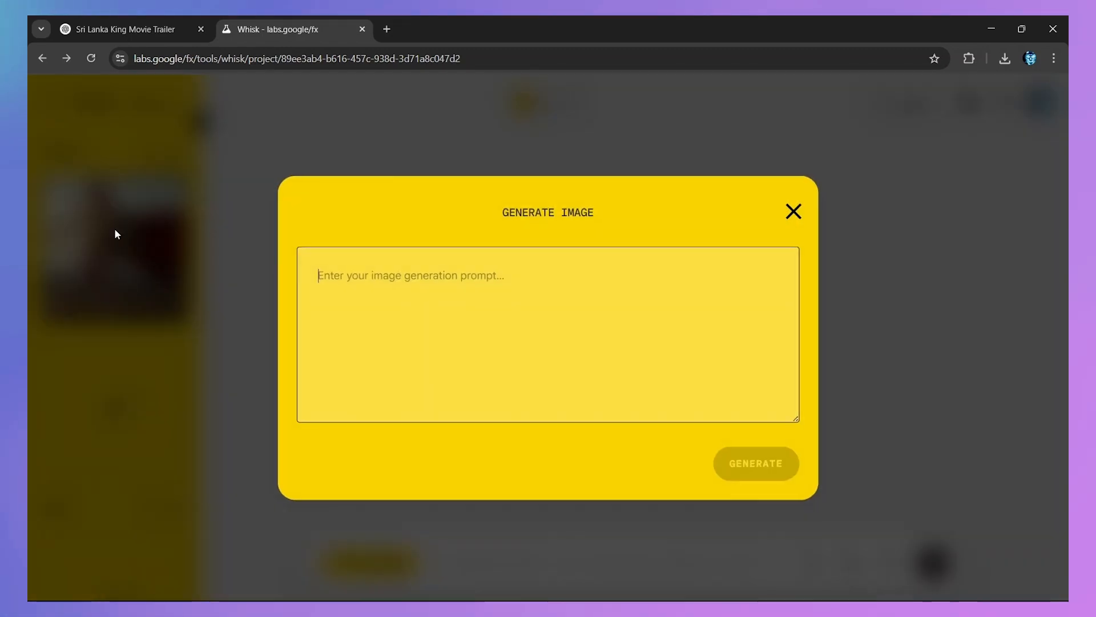
pyautogui.click(125, 29)
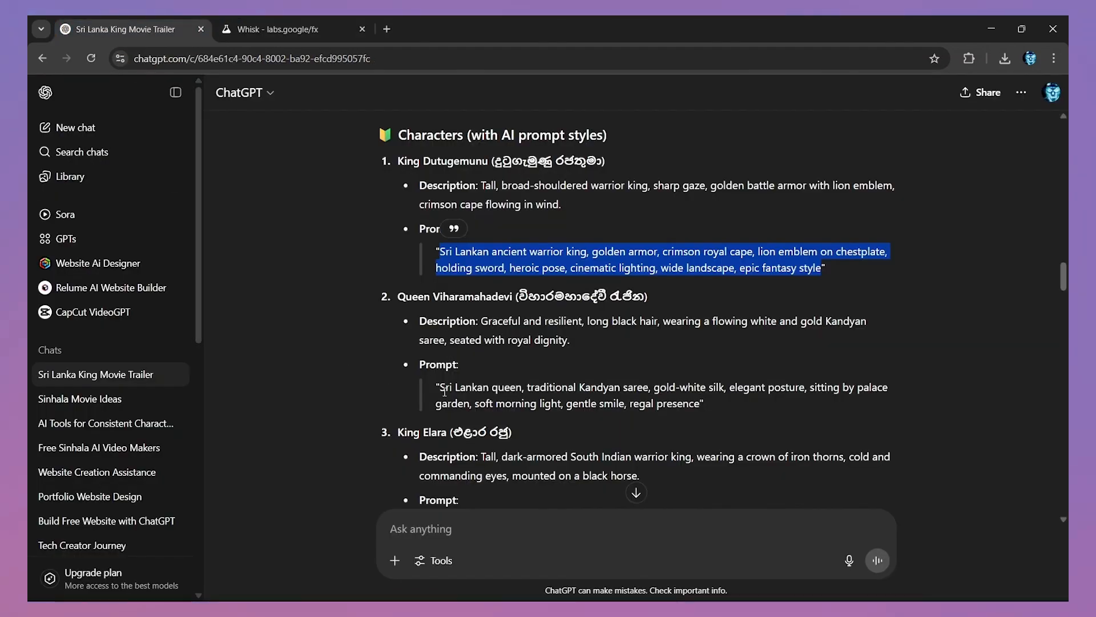
pyautogui.moveTo(441, 387); pyautogui.dragTo(695, 399)
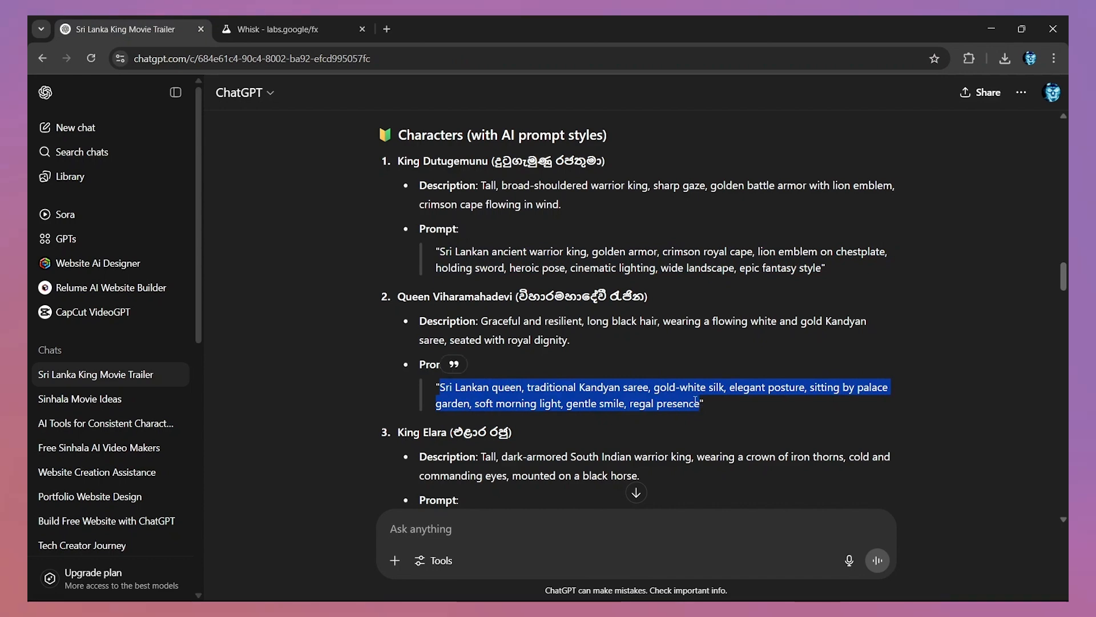
pyautogui.click(701, 410)
# Paste the queen's prompt into Whisk's image generation prompt and generate her as a second subject.
pyautogui.click(274, 29)
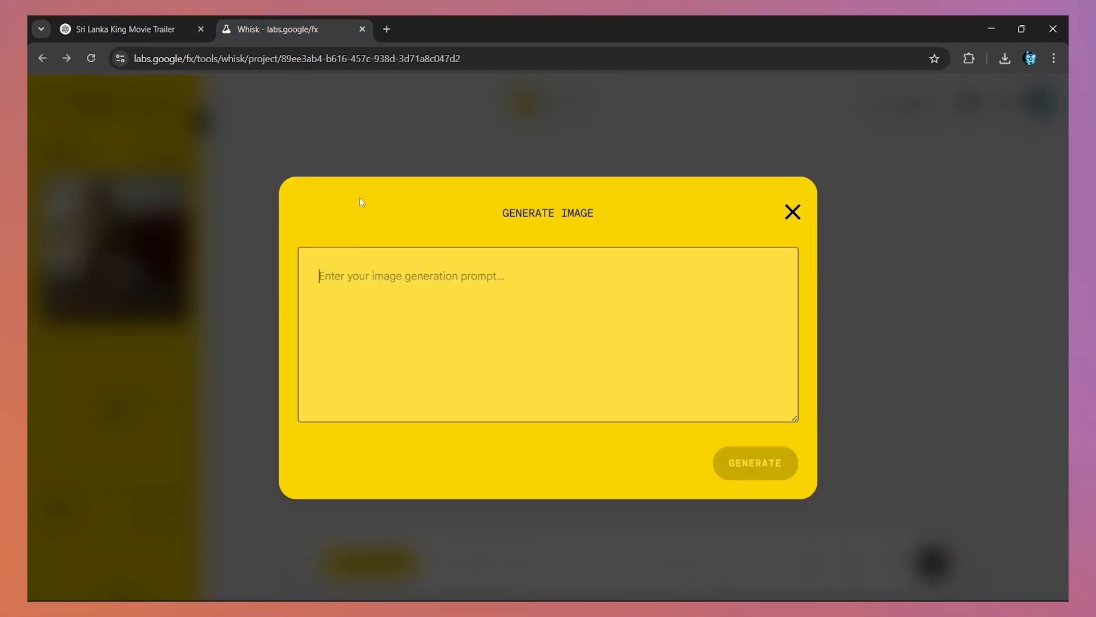
pyautogui.rightClick(372, 287)
pyautogui.click(386, 416)
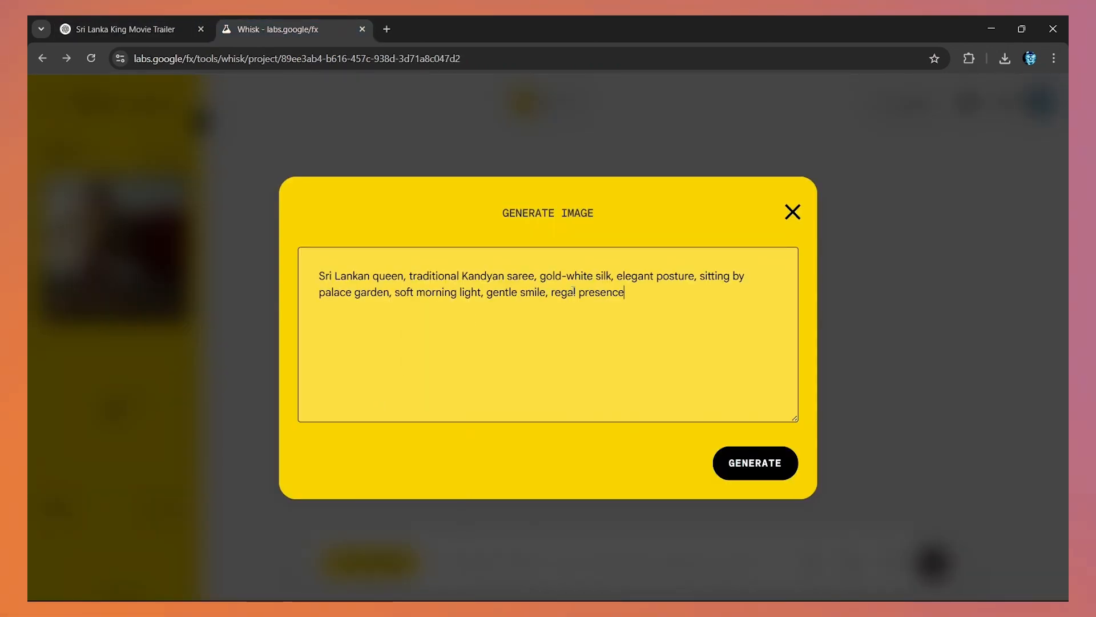
pyautogui.click(743, 464)
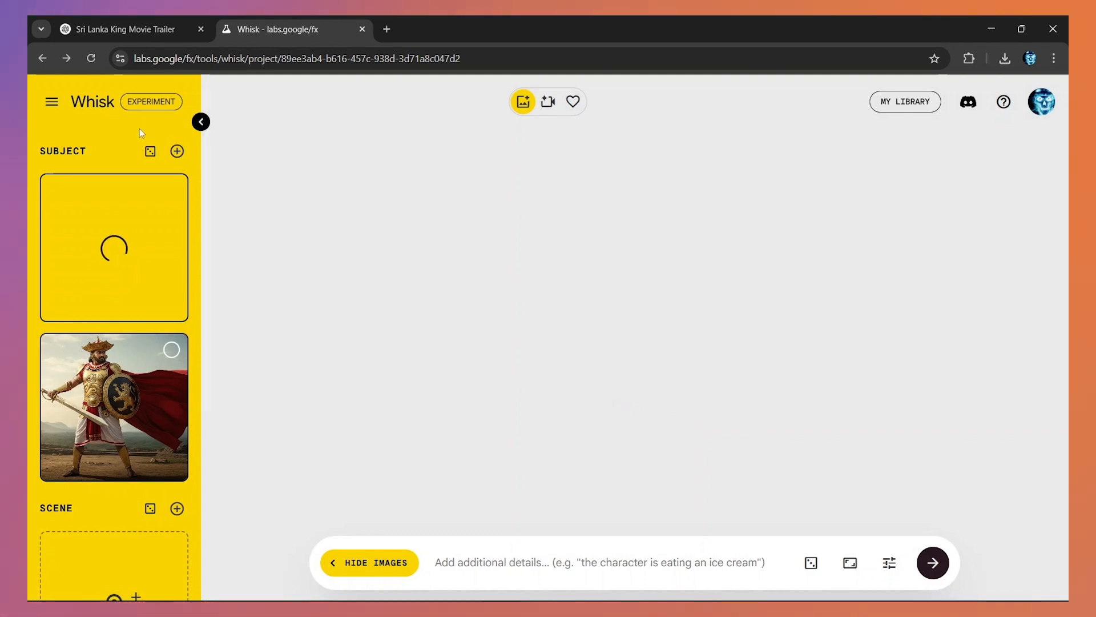
# Start a third Subject image prompt in Whisk and copy King Elara's "Tamil warrior king" prompt from the ChatGPT script.
pyautogui.scroll(-5, 150, 252)
pyautogui.moveTo(147, 261)
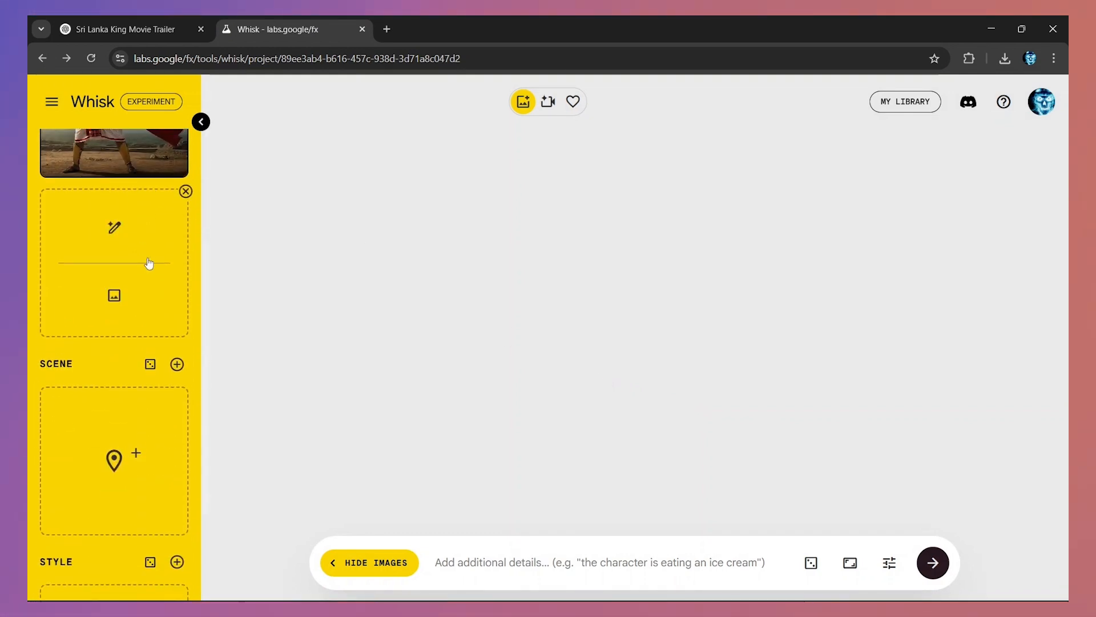
pyautogui.click(127, 237)
pyautogui.click(118, 22)
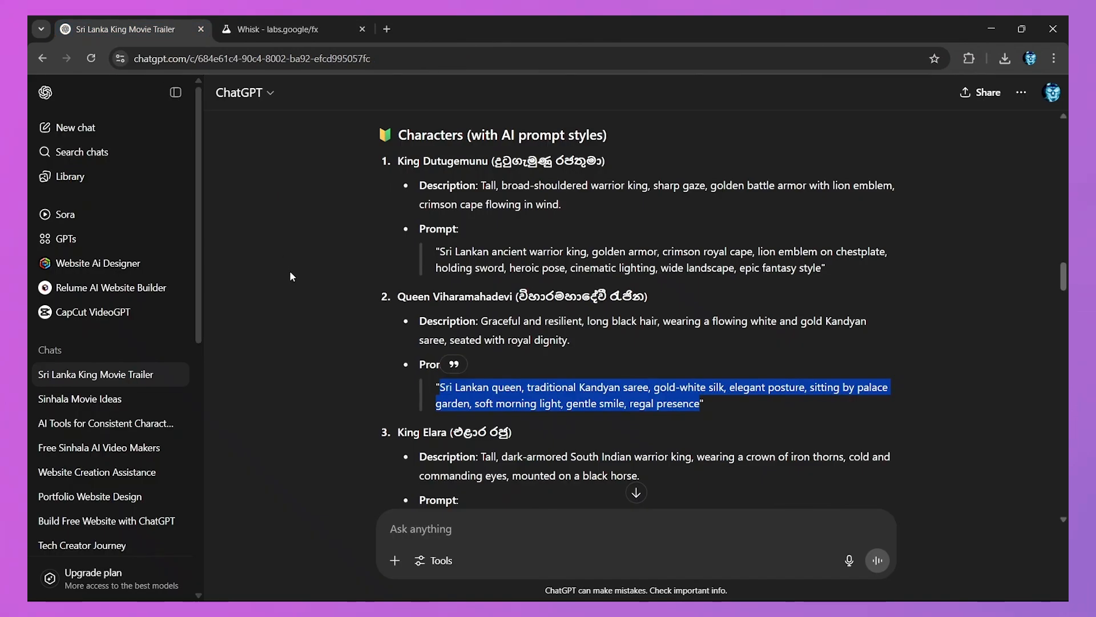
pyautogui.scroll(-3, 395, 320)
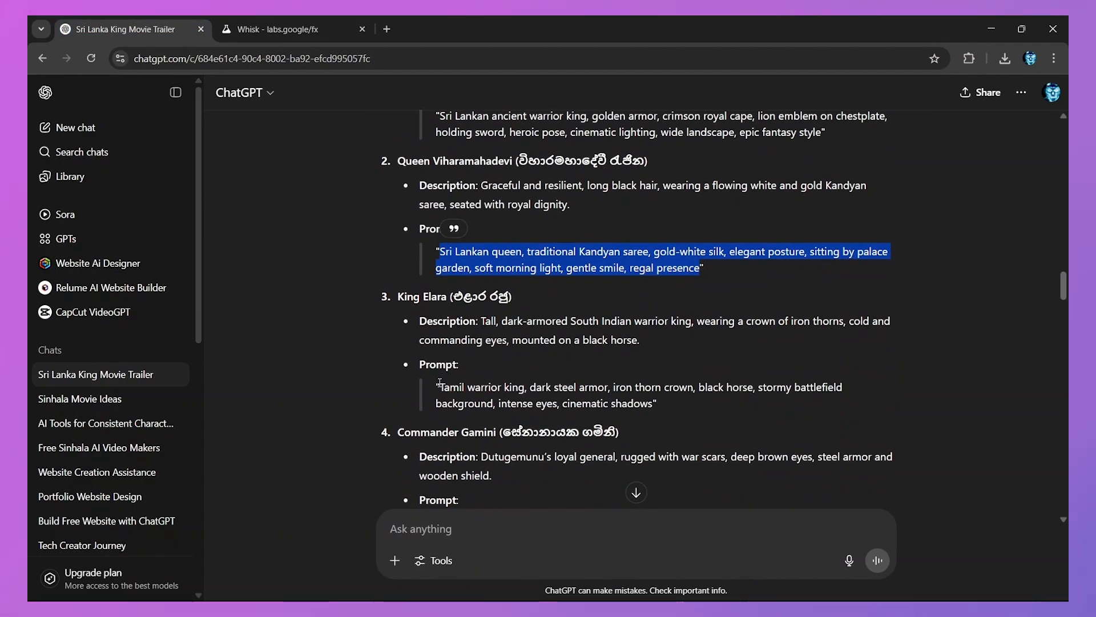
pyautogui.moveTo(440, 383); pyautogui.dragTo(465, 389)
pyautogui.click(655, 404)
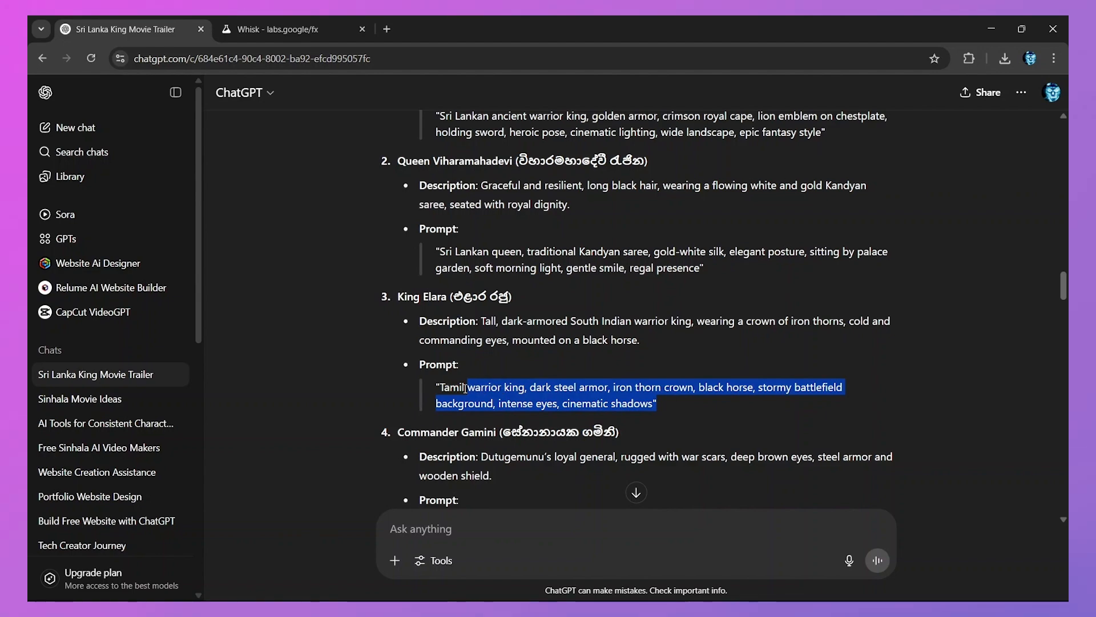
pyautogui.rightClick(448, 389)
pyautogui.click(157, 341)
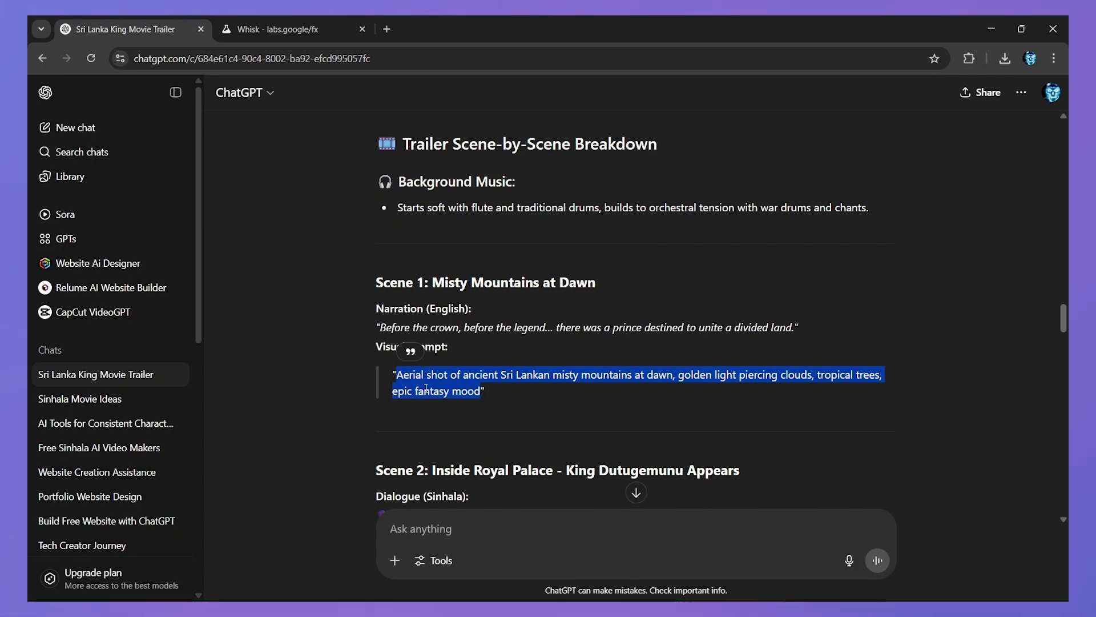
# Copy the visual prompt of Scene 1: Misty Mountains at Dawn from the script, without the quotation marks, and return to Whisk.
pyautogui.click(392, 384)
pyautogui.moveTo(396, 376); pyautogui.dragTo(475, 388)
pyautogui.hotkey('ctrl', 'c')
pyautogui.click(313, 26)
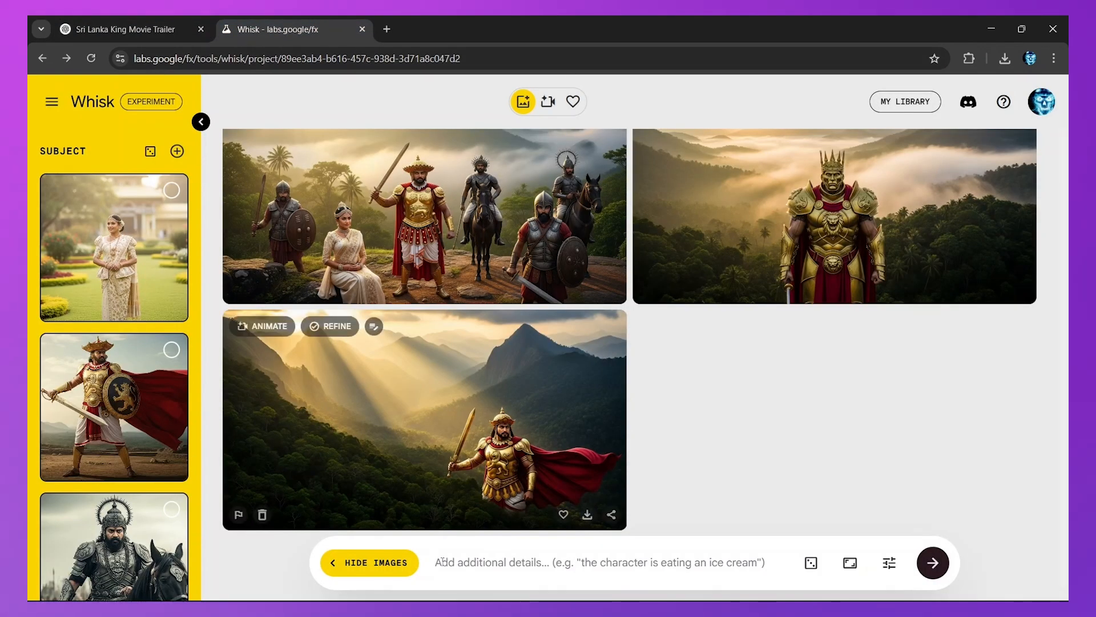
# Generate images from the pasted Scene 1 visual prompt and download the one with the steep rock peak in the sun rays.
pyautogui.click(469, 565)
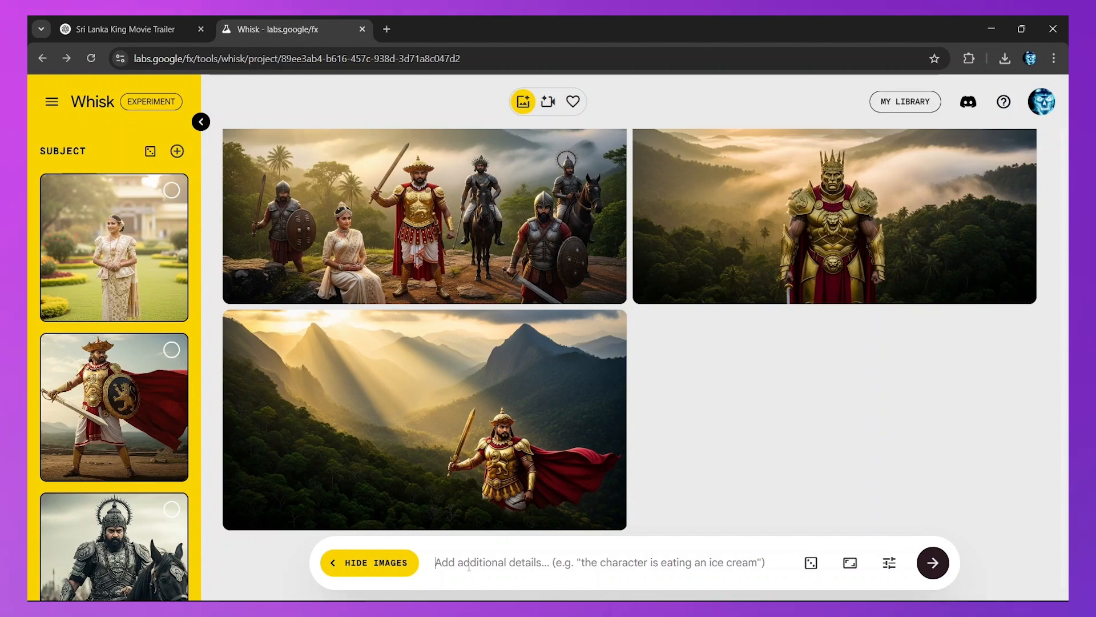
pyautogui.hotkey('ctrl', 'v')
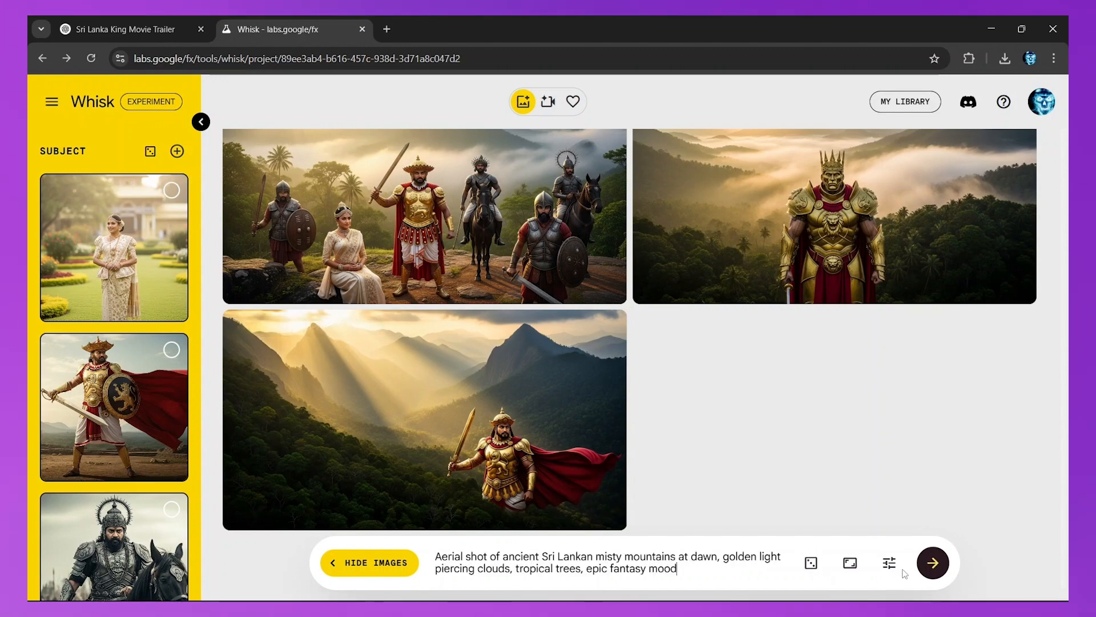
pyautogui.click(946, 572)
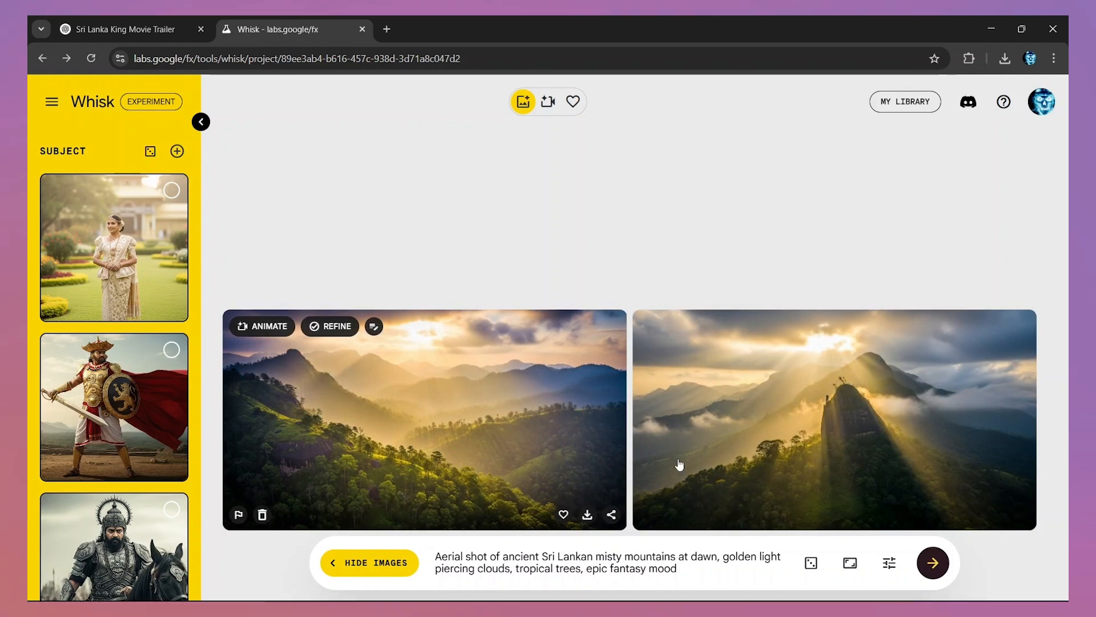
pyautogui.moveTo(825, 382)
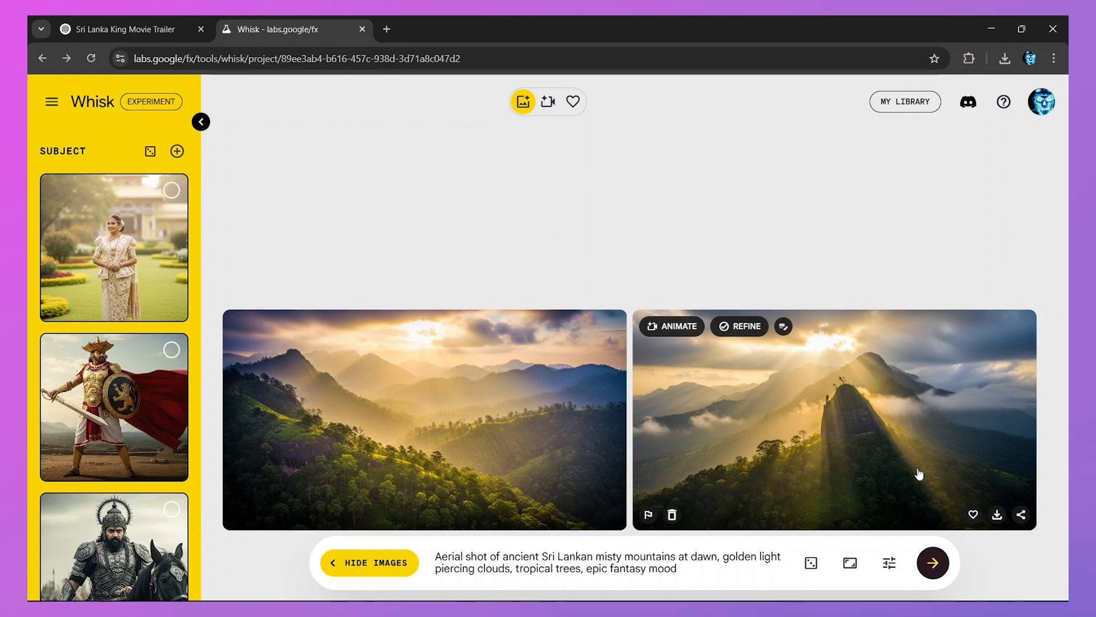
pyautogui.click(997, 515)
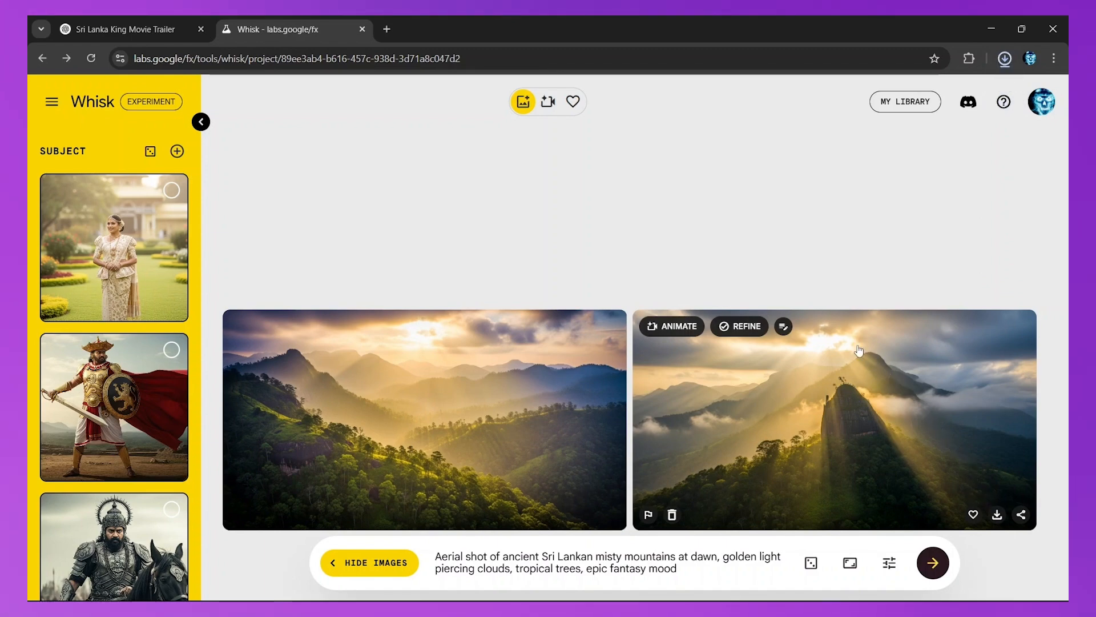
# Copy Scene 2's visual prompt from the ChatGPT script and replace the Scene 1 prompt in Whisk with it.
pyautogui.click(126, 30)
pyautogui.scroll(-3, 634, 286)
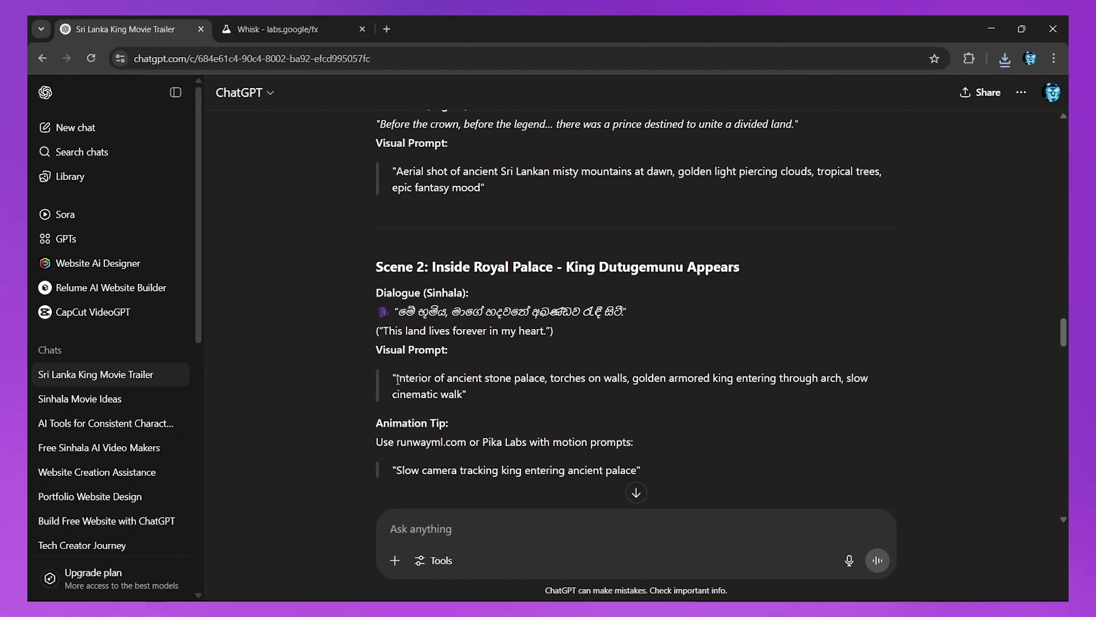
pyautogui.moveTo(397, 378); pyautogui.dragTo(462, 394)
pyautogui.hotkey('ctrl', 'c')
pyautogui.click(291, 29)
pyautogui.moveTo(678, 570); pyautogui.dragTo(435, 553)
pyautogui.hotkey('ctrl', 'v')
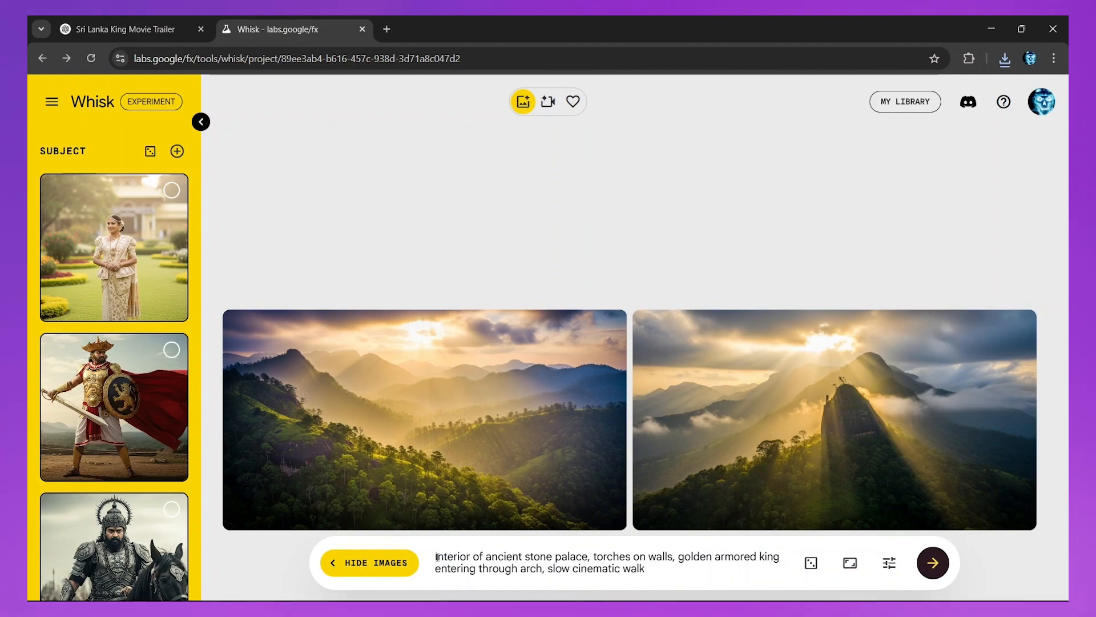
# Insert Scene 2's title, "Inside Royal Palace - King Dutugemunu Appears", above the prompt text in Whisk and check the scene in the script.
pyautogui.click(125, 29)
pyautogui.moveTo(432, 267); pyautogui.dragTo(759, 271)
pyautogui.click(292, 29)
pyautogui.write('Inside Royal Palace - King Dutugemunu Appears')
pyautogui.click(126, 29)
pyautogui.scroll(-1, 327, 299)
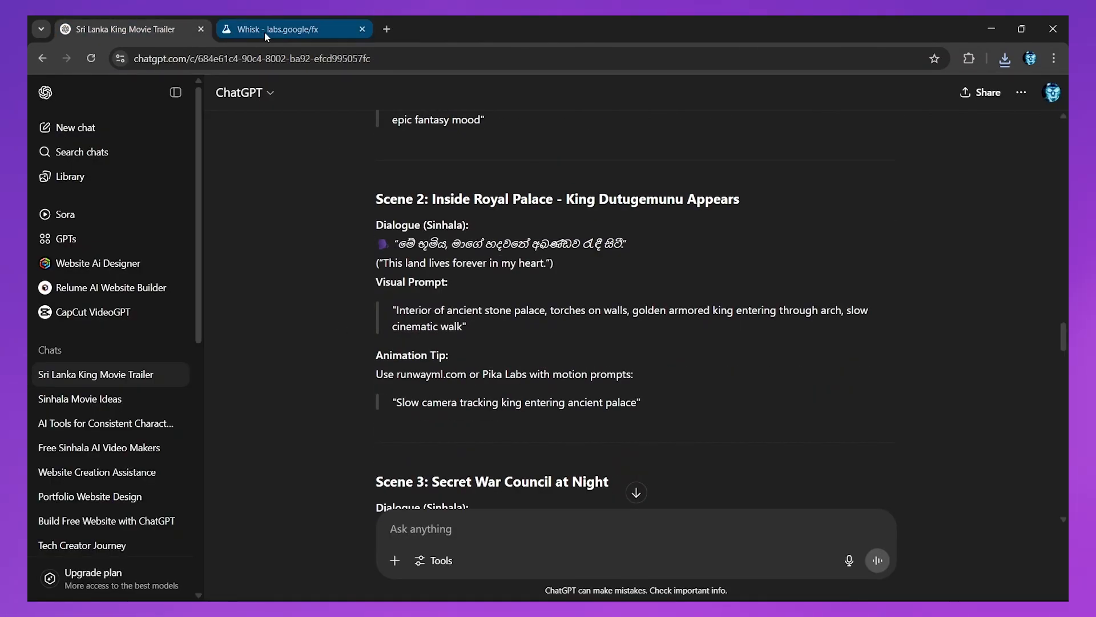
# Select the king with the lion shield as subject, generate the Scene 2 images and download the one showing him without a helmet.
pyautogui.click(291, 30)
pyautogui.scroll(-1, 171, 286)
pyautogui.click(171, 283)
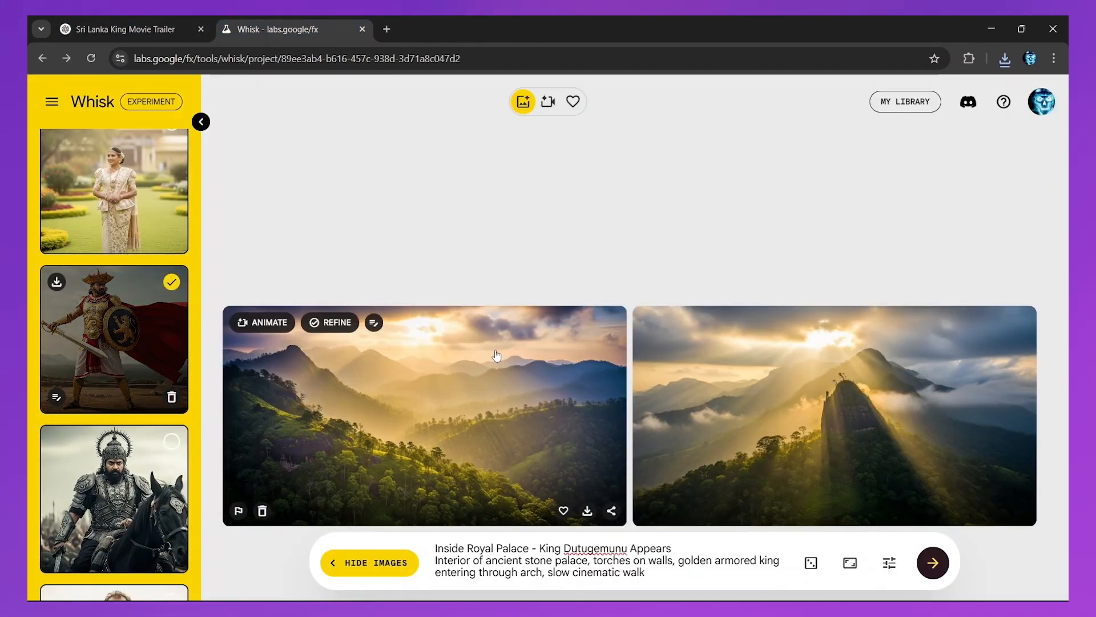
pyautogui.click(933, 563)
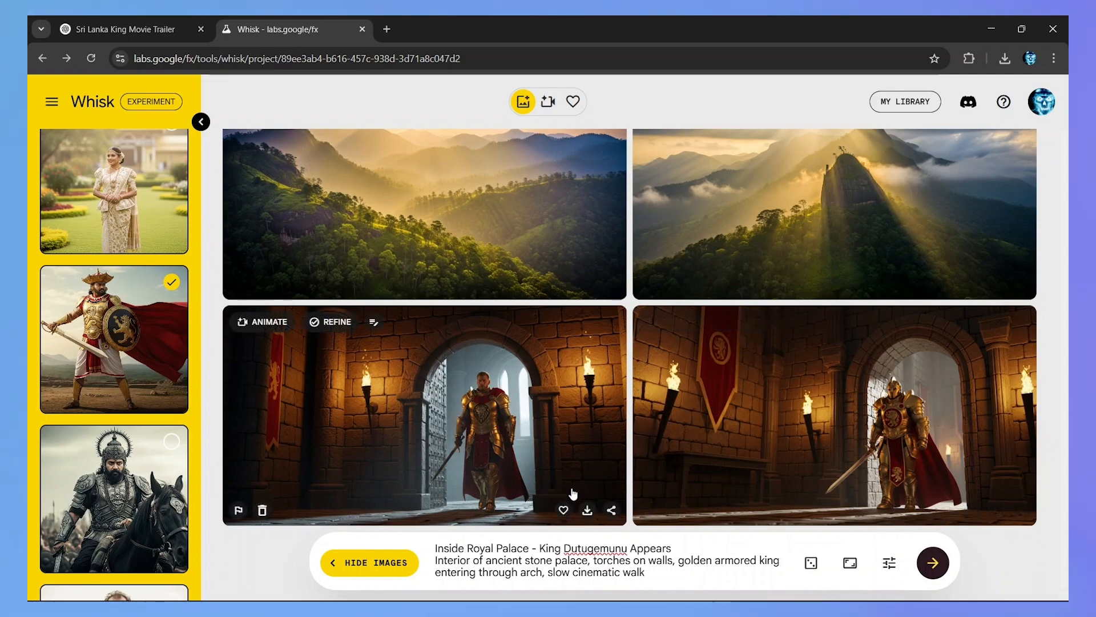
pyautogui.click(587, 509)
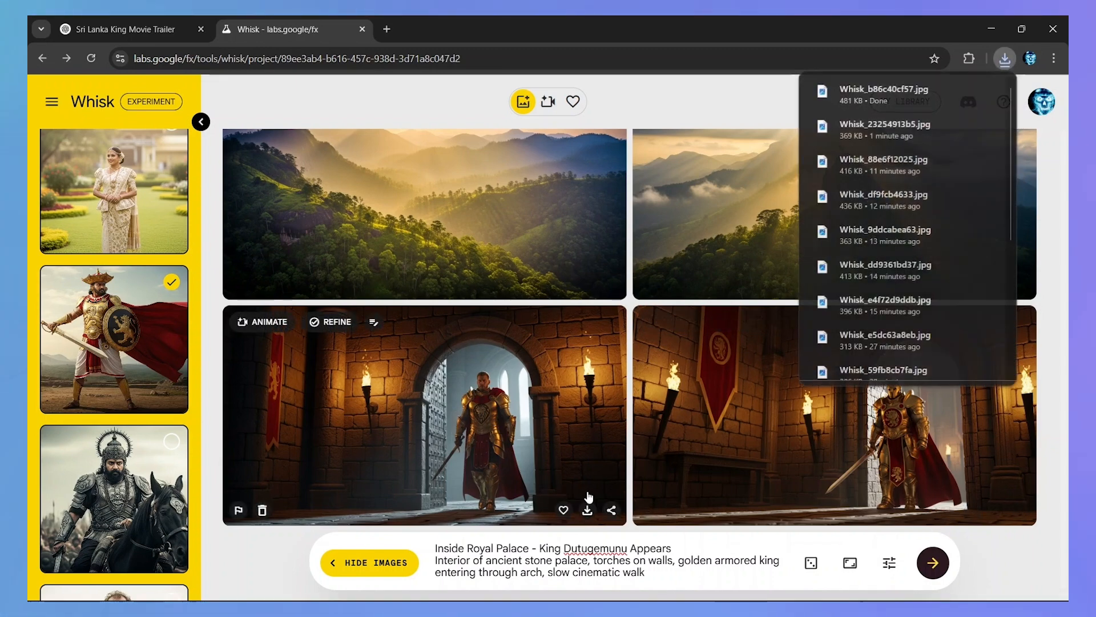
# Copy the visual prompt of Scene 3, Secret War Council at Night, from the ChatGPT script.
pyautogui.hotkey('ctrl', '1')
pyautogui.scroll(-3, 319, 268)
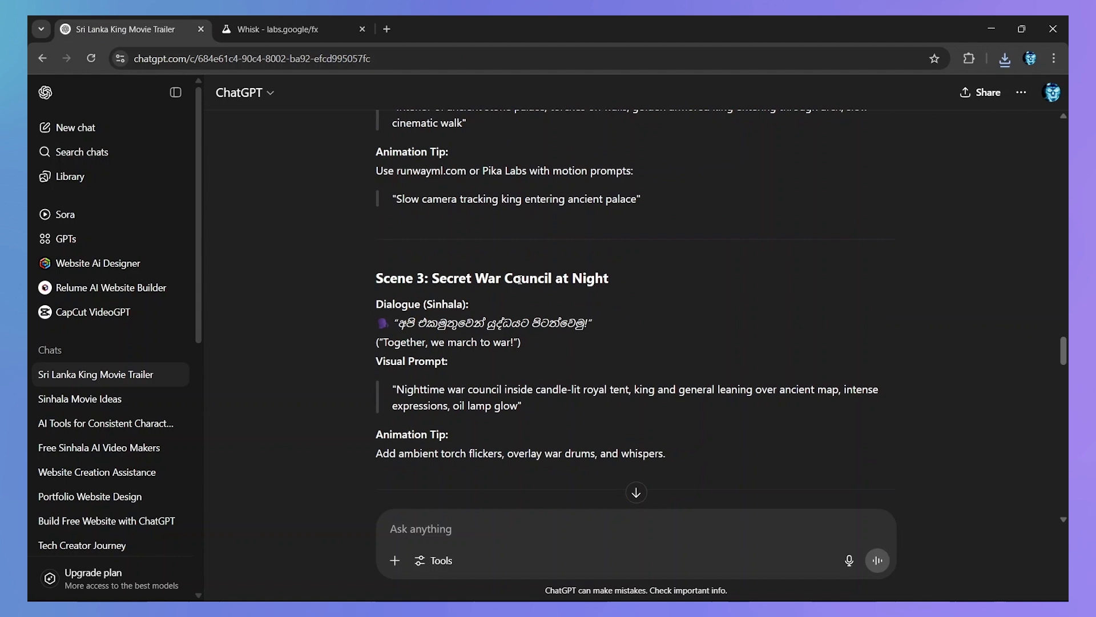
pyautogui.tripleClick(397, 390)
pyautogui.hotkey('ctrl', 'c')
pyautogui.scroll(-2, 628, 343)
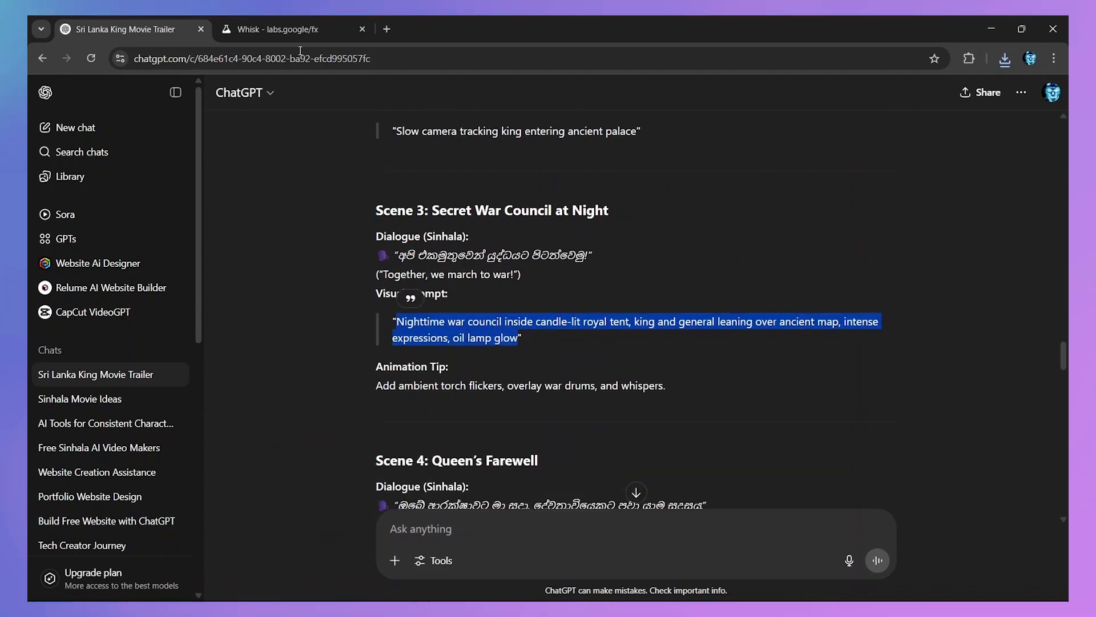
# Replace the Scene 2 prompt in Whisk with the copied nighttime war council prompt and generate its images.
pyautogui.click(248, 32)
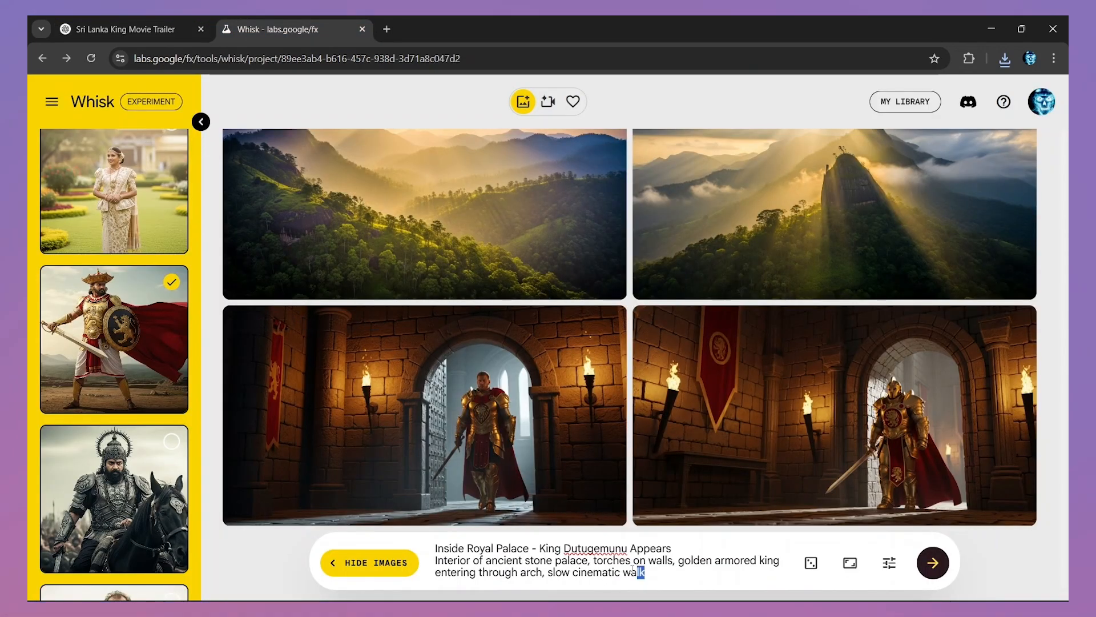
pyautogui.moveTo(644, 572); pyautogui.dragTo(462, 550)
pyautogui.press('BackSpace')
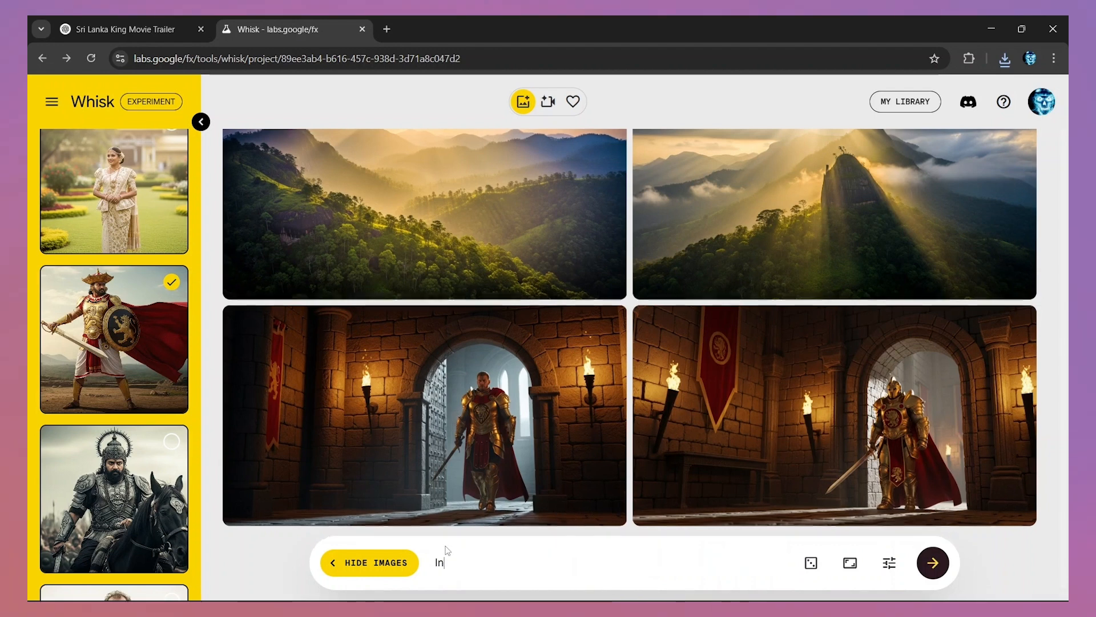
pyautogui.press('BackSpace')
pyautogui.hotkey('ctrl', 'v')
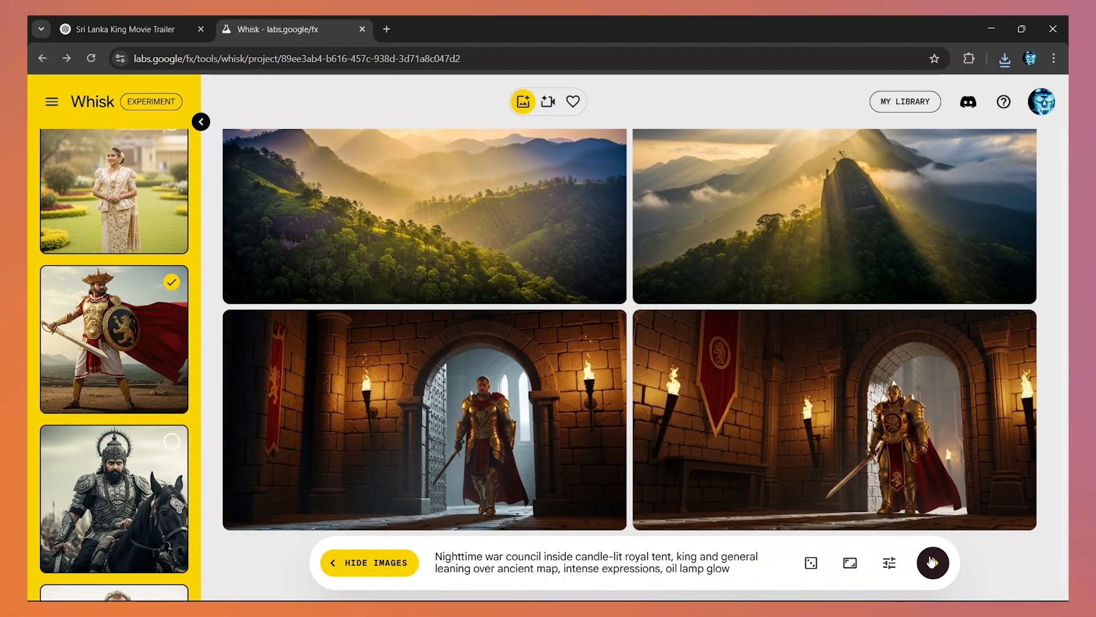
pyautogui.scroll(-3, 171, 471)
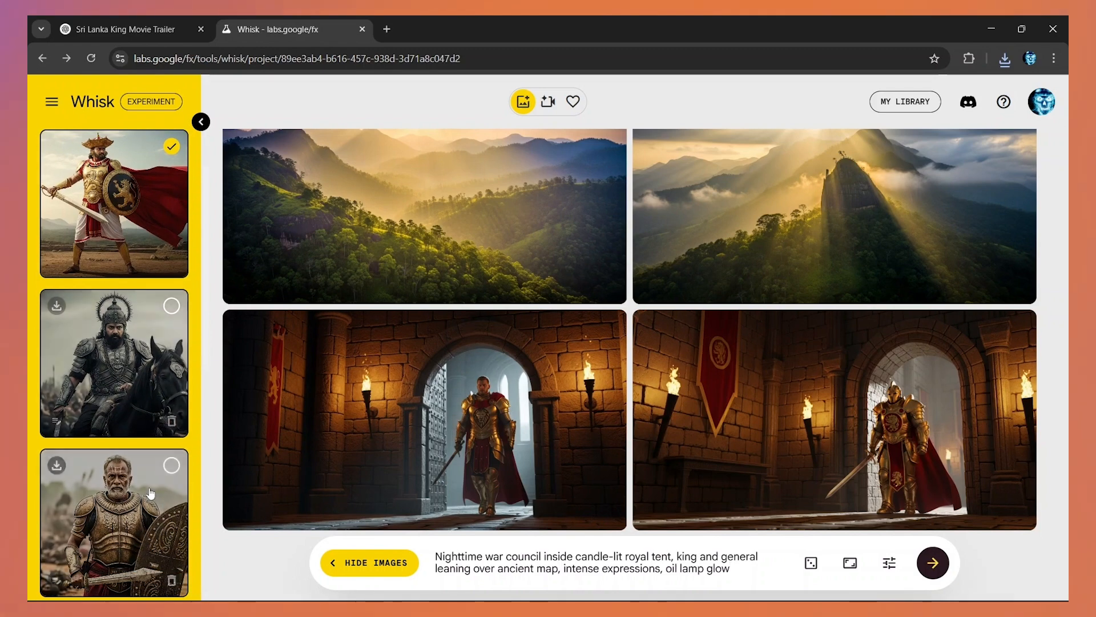
pyautogui.click(930, 561)
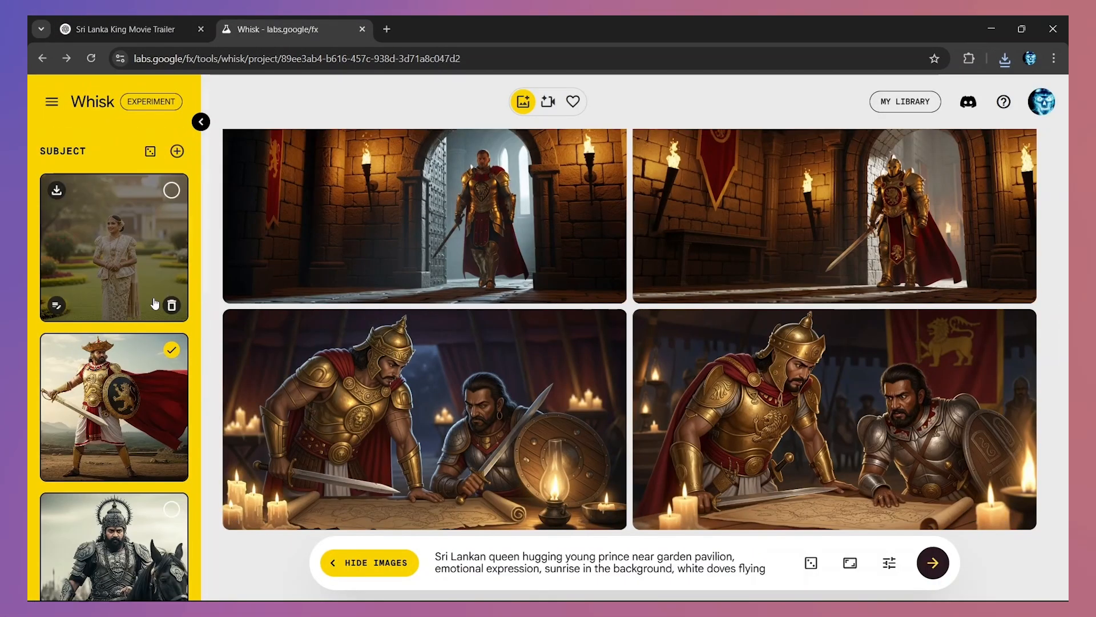
# Generate images from the visual prompts for the queen hugging the prince, the dark-armored king on horseback and the soldiers sharpening swords.
pyautogui.click(933, 562)
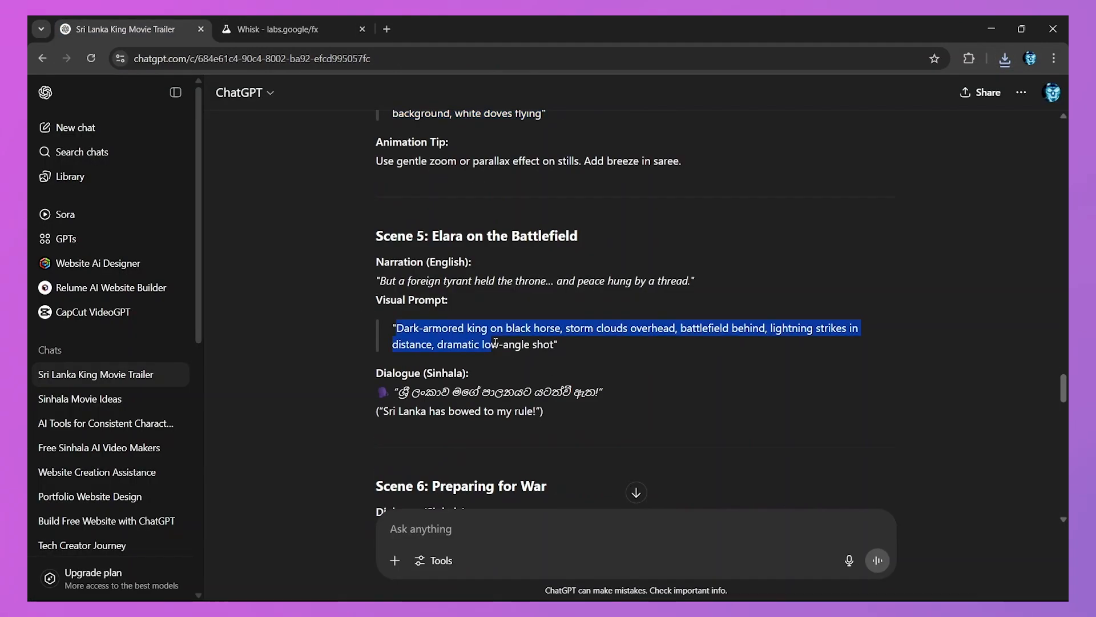
pyautogui.click(924, 551)
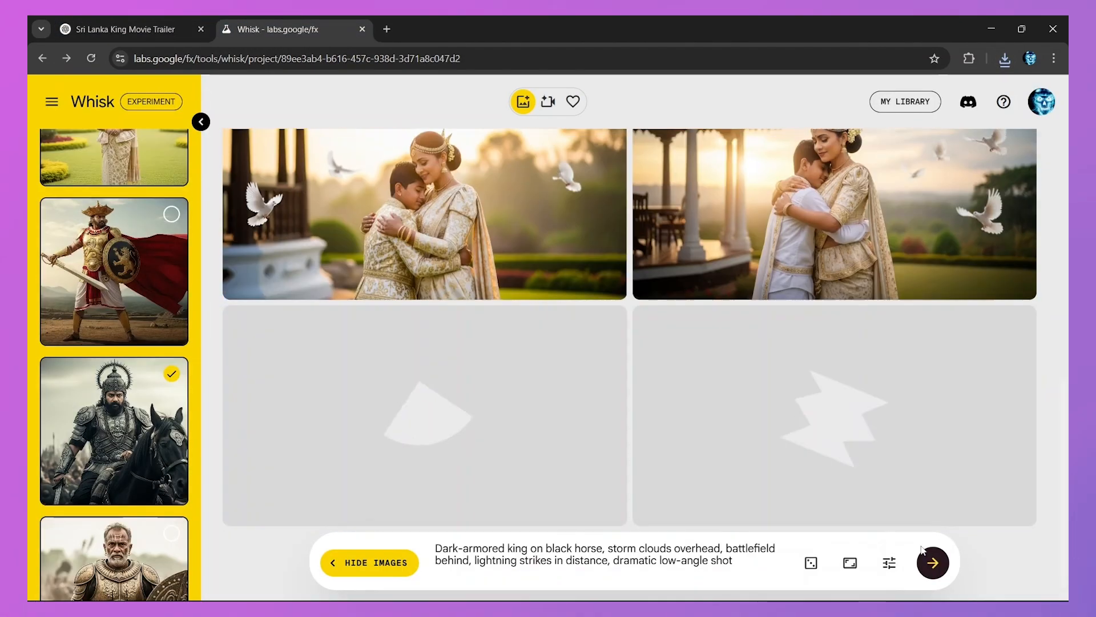
pyautogui.click(232, 509)
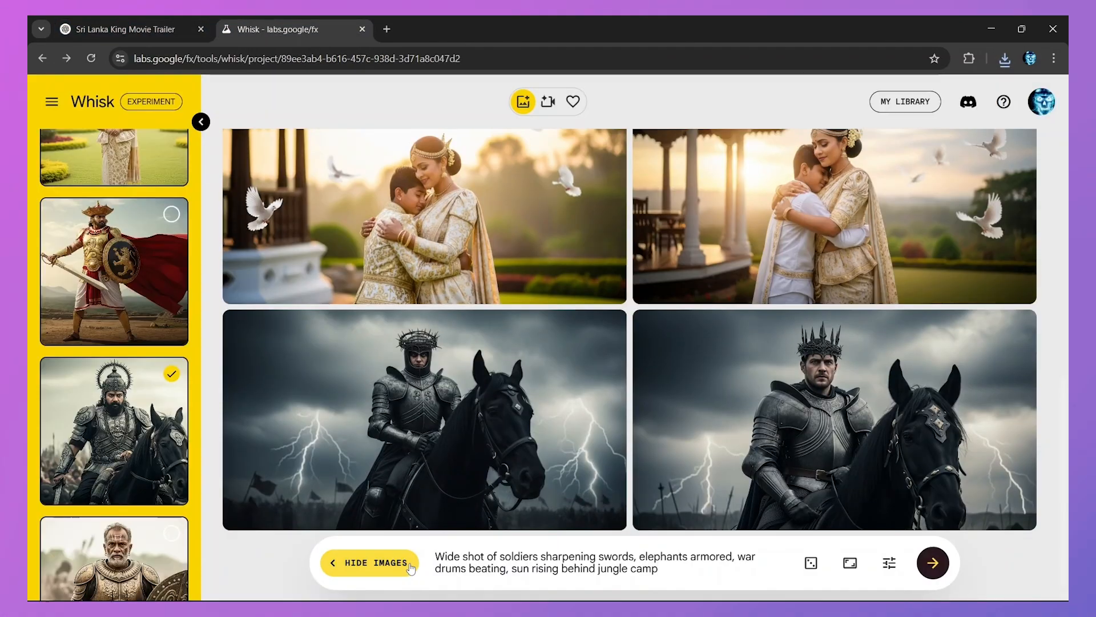
pyautogui.click(933, 562)
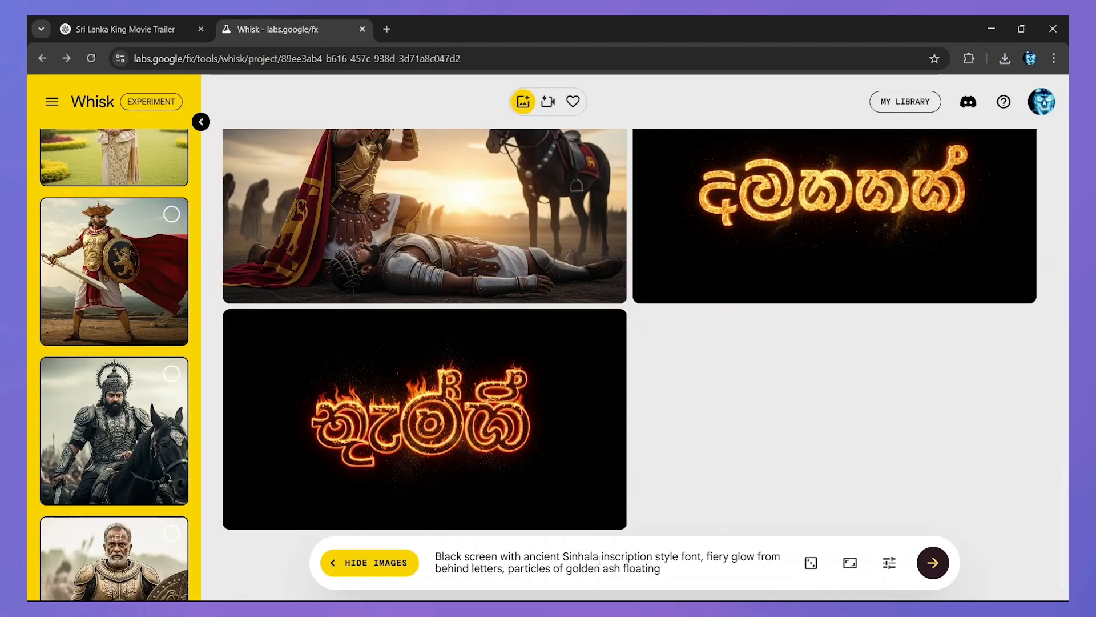
# Rework the title prompt for English lettering with the text "Dutugemunu" – The Lion of Lanka, then generate and download the three-line title image.
pyautogui.write('Use this to the text - "දුටුගැමුණු" – The Lion of Lanka')
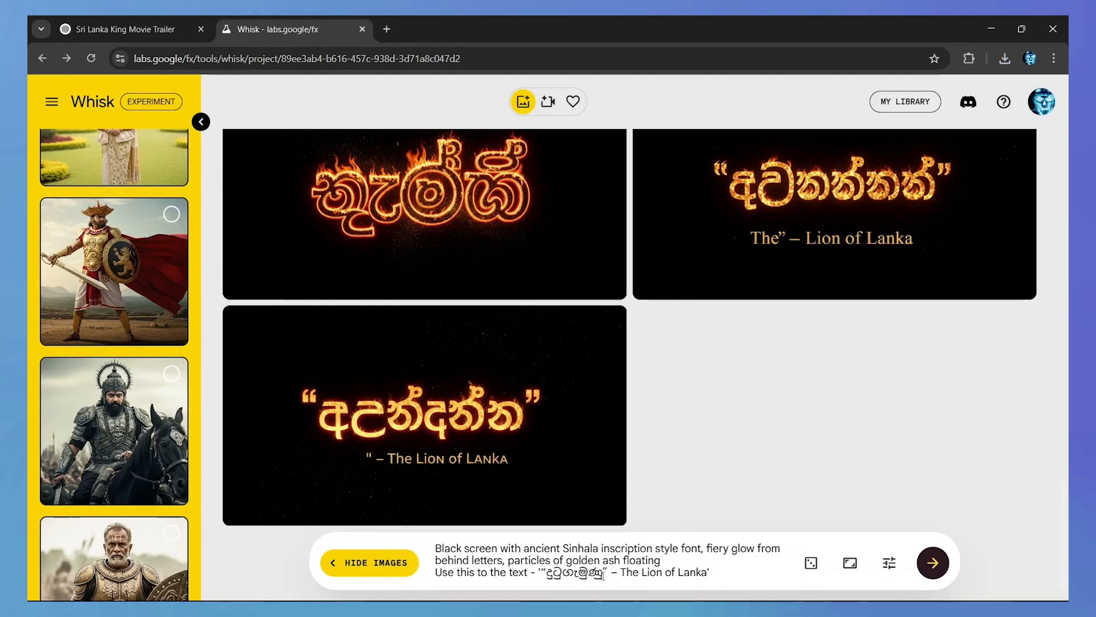
pyautogui.doubleClick(580, 548)
pyautogui.write('English')
pyautogui.press('Return')
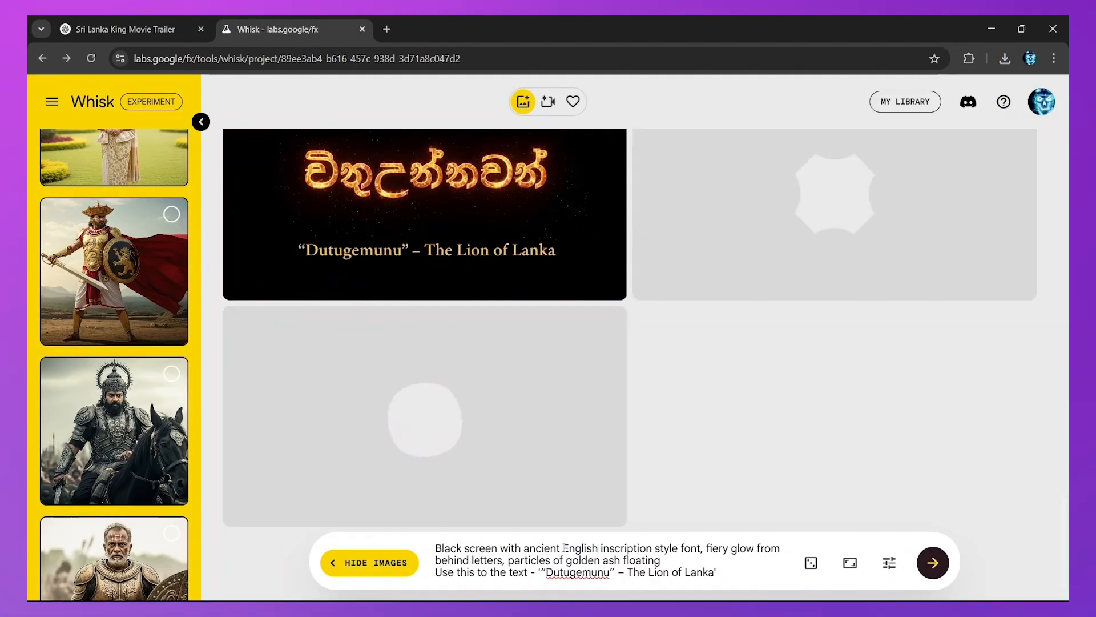
pyautogui.scroll(2, 771, 460)
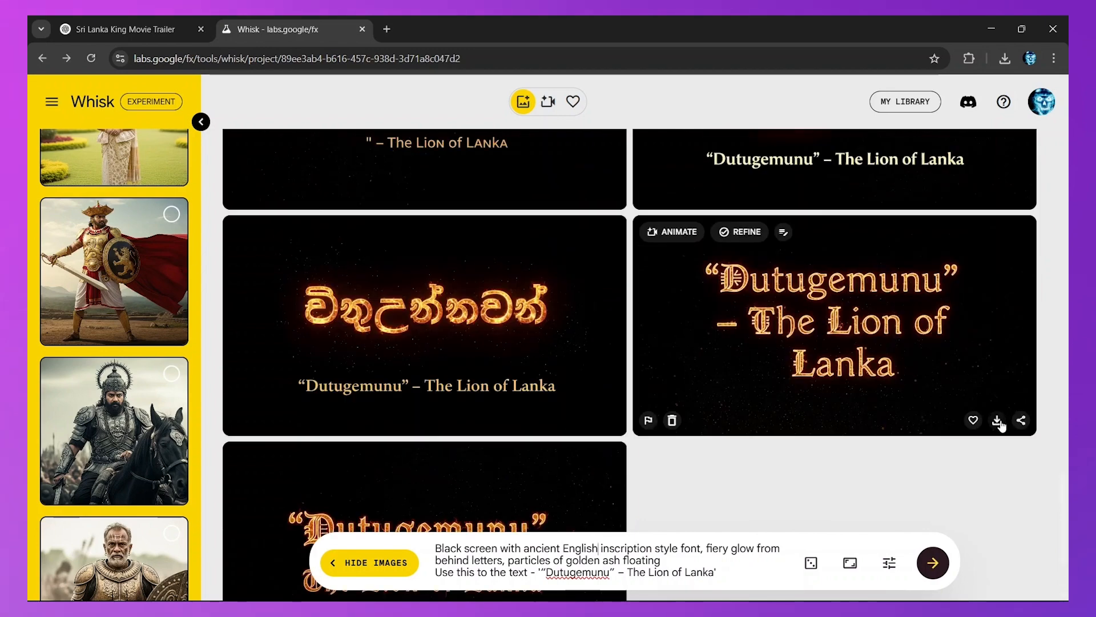
pyautogui.click(999, 423)
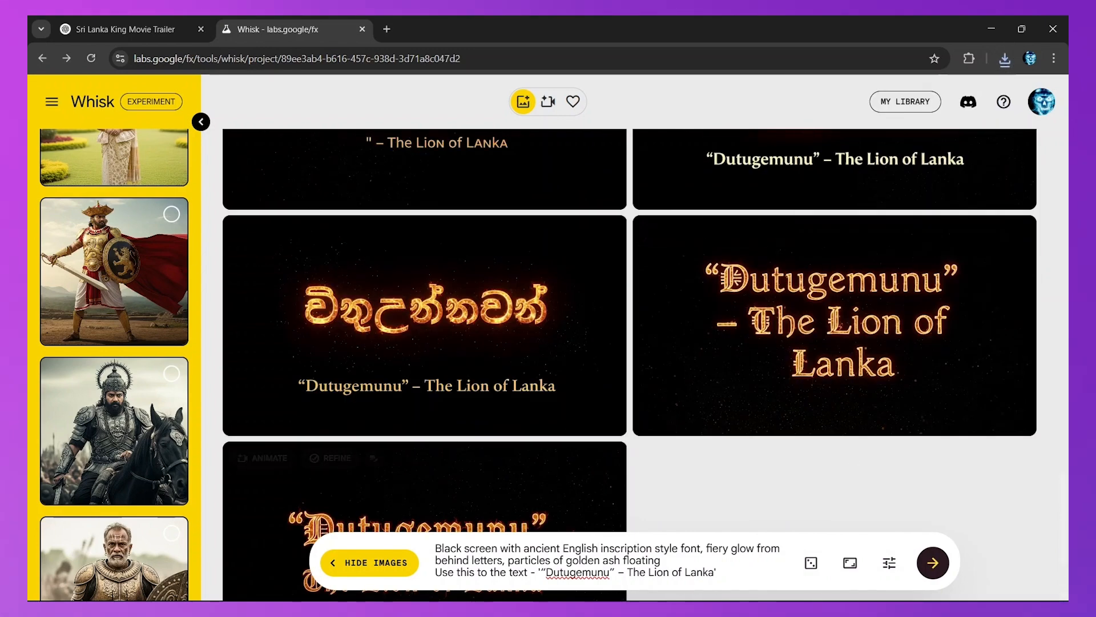
# Open the Downloads folder in File Explorer and put the images from Whisk_099726b67f through Whisk_df9fcb4633 on the clipboard.
pyautogui.click(575, 589)
pyautogui.click(108, 253)
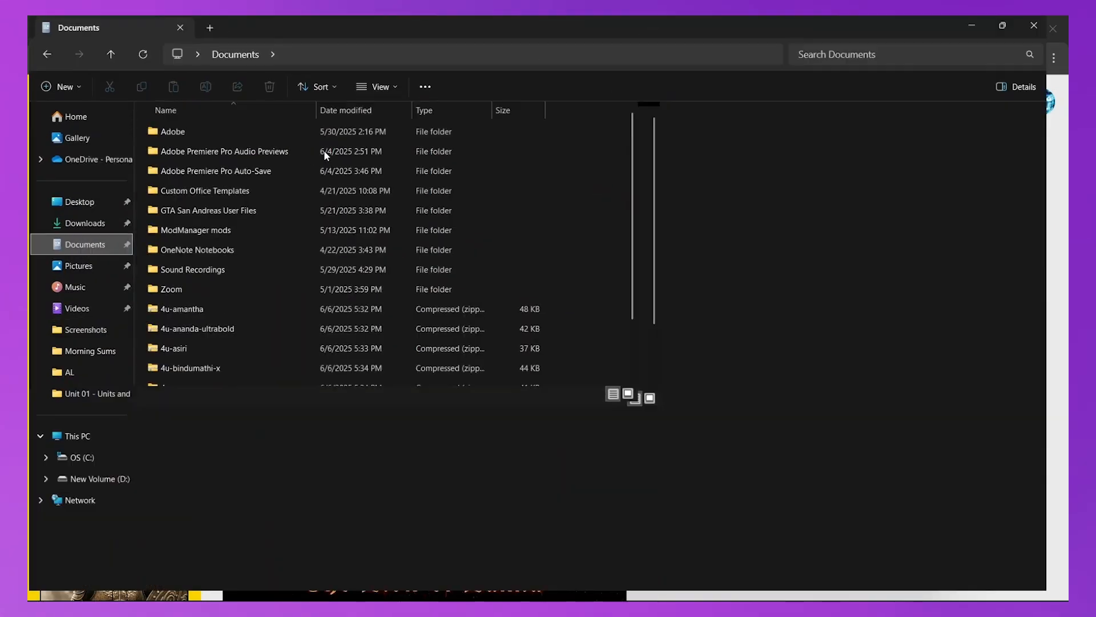
pyautogui.click(85, 226)
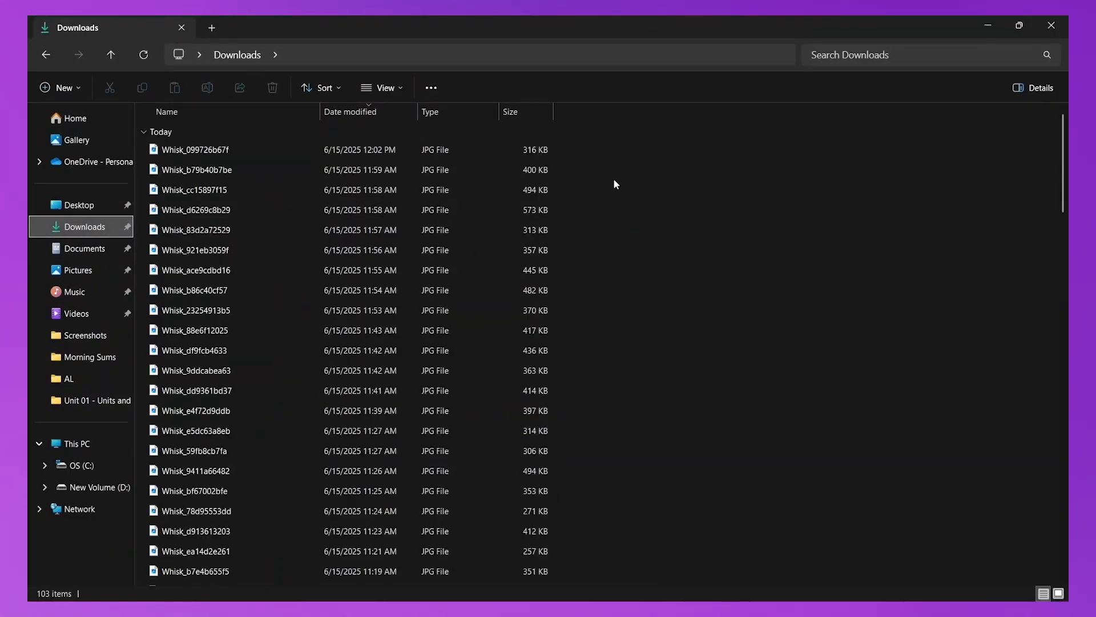
pyautogui.moveTo(588, 143); pyautogui.dragTo(474, 355)
pyautogui.rightClick(469, 273)
pyautogui.click(697, 210)
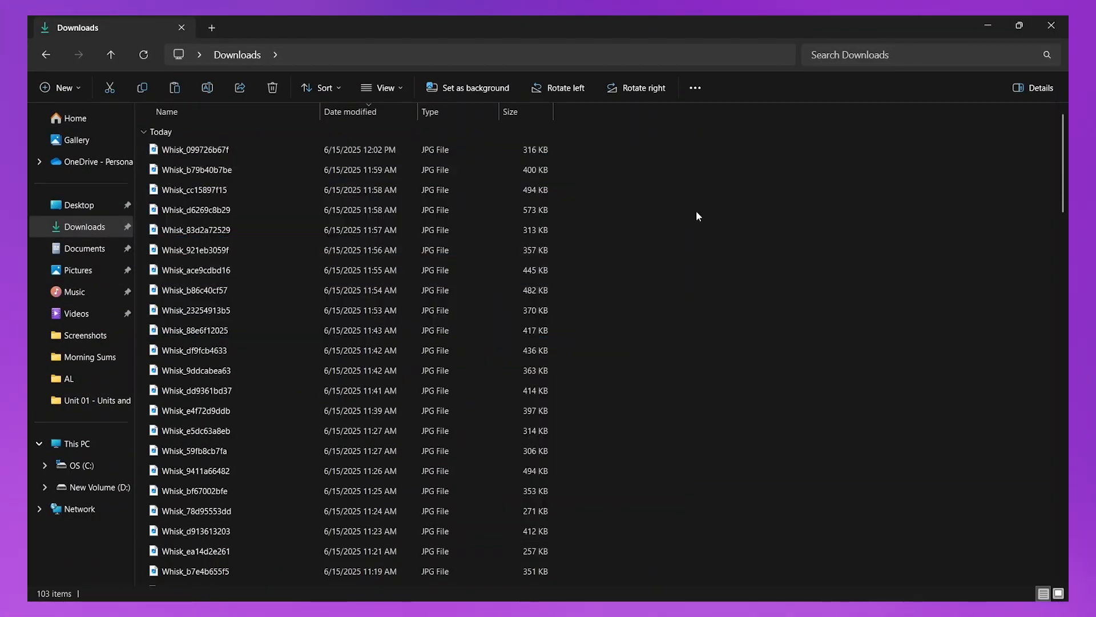
# Create a new folder named "Movie Trialer" in Downloads.
pyautogui.rightClick(697, 211)
pyautogui.moveTo(766, 335)
pyautogui.click(879, 329)
pyautogui.write('M')
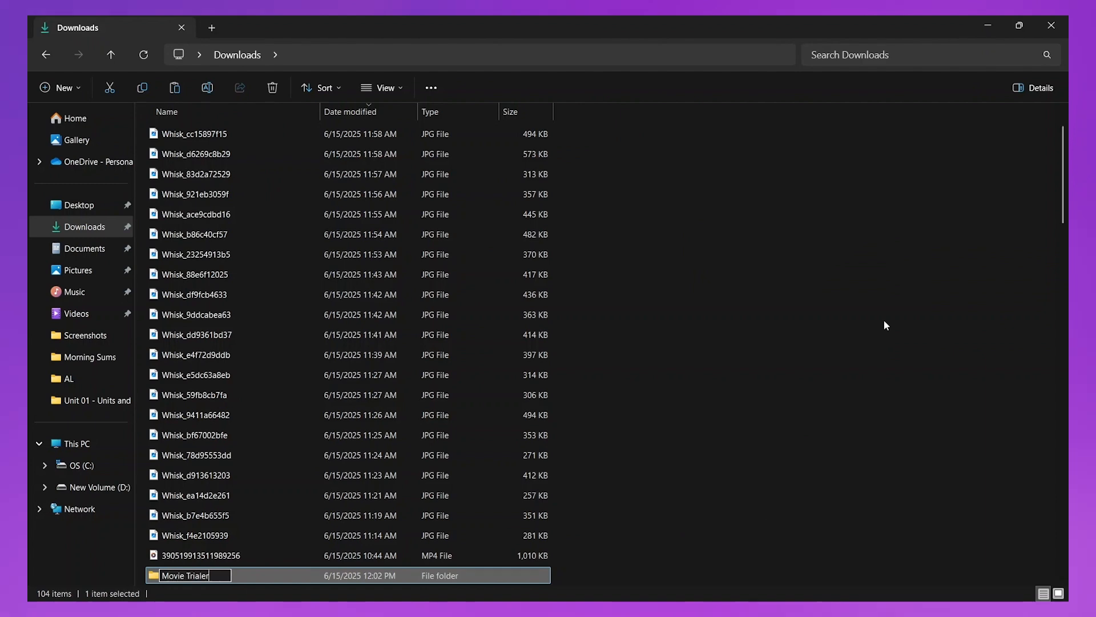
pyautogui.write('ovie Trialer')
pyautogui.press('Return')
# Open the "Movie Trialer" folder and paste the Whisk images into it.
pyautogui.press('Return')
pyautogui.rightClick(478, 273)
pyautogui.click(491, 305)
# Look through the trailer images in the photo viewer, starting with Whisk_099726b67f.
pyautogui.doubleClick(303, 354)
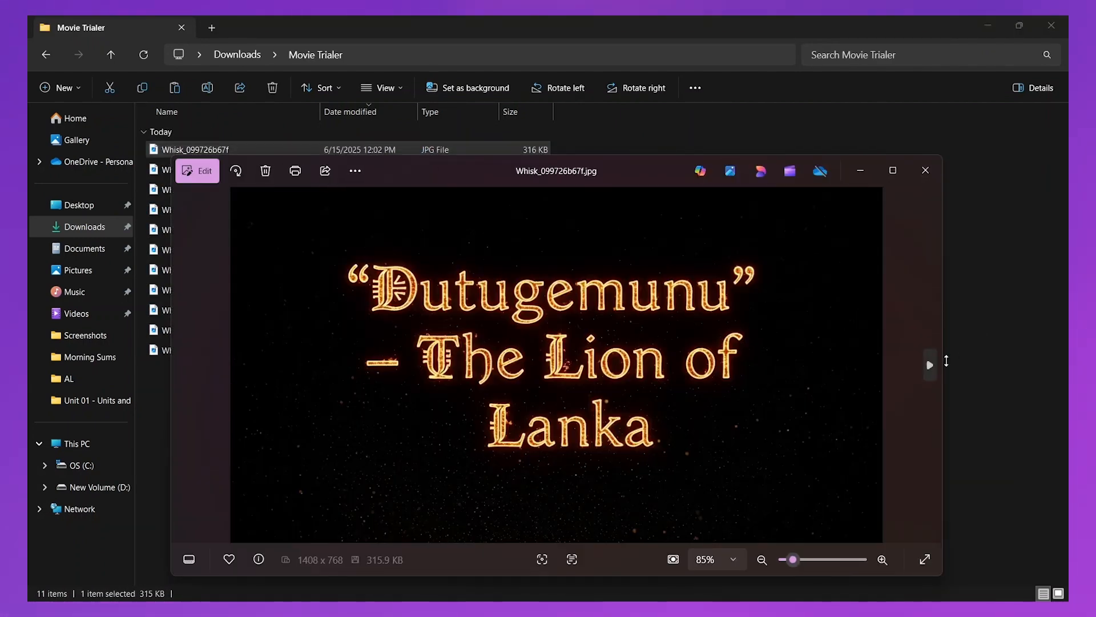
pyautogui.click(931, 365)
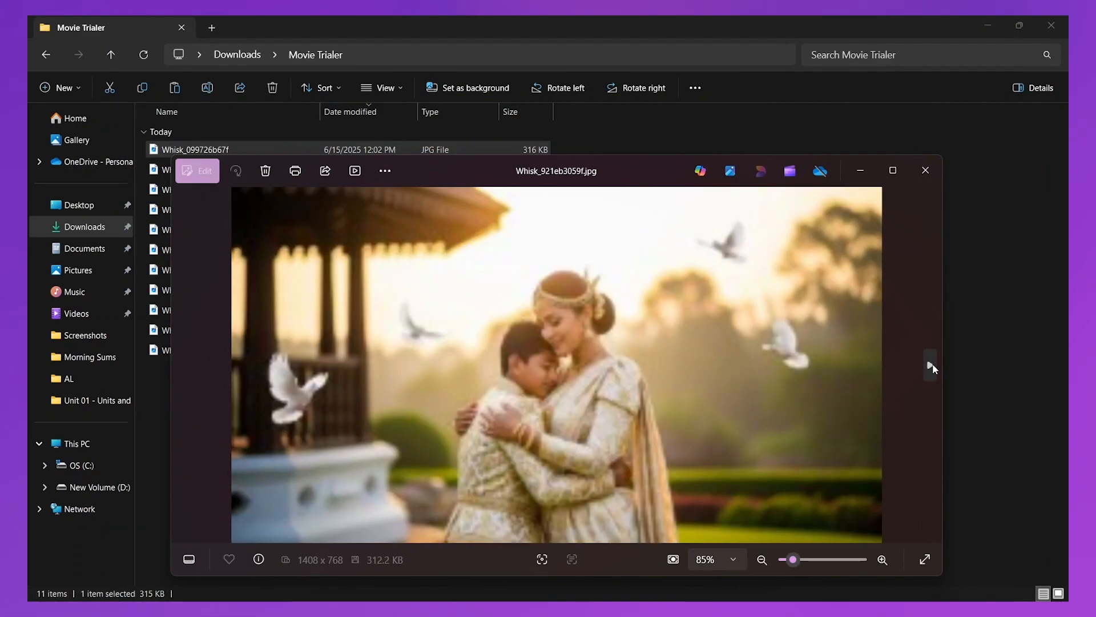
pyautogui.click(931, 366)
pyautogui.click(931, 365)
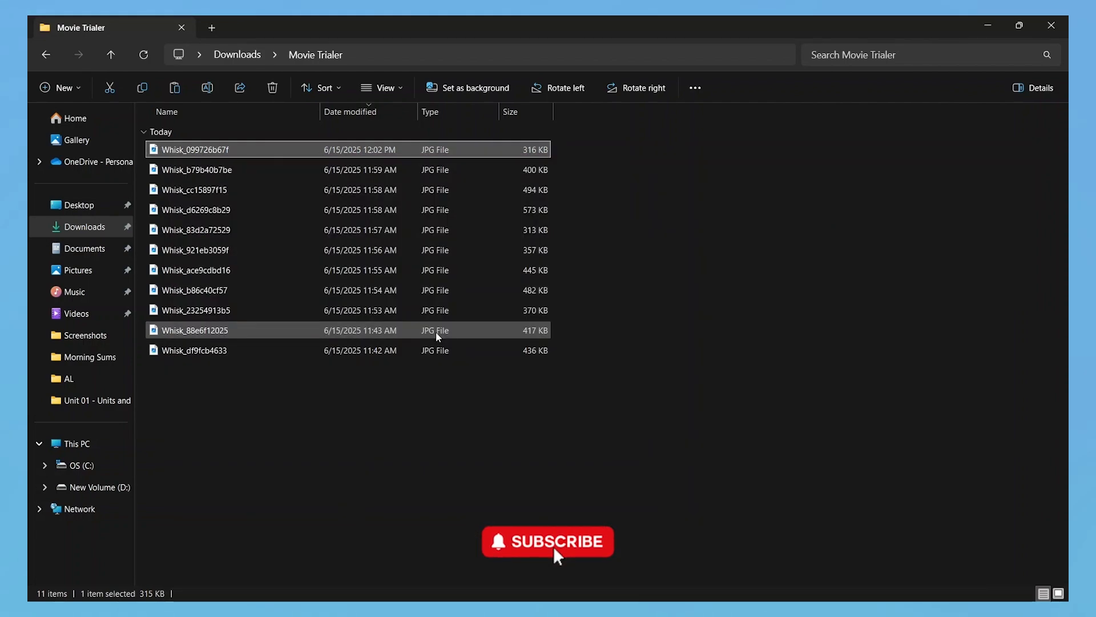
# Remove the two oldest images from the folder and rename the remaining scene images 1 to 9, from oldest to newest.
pyautogui.rightClick(217, 331)
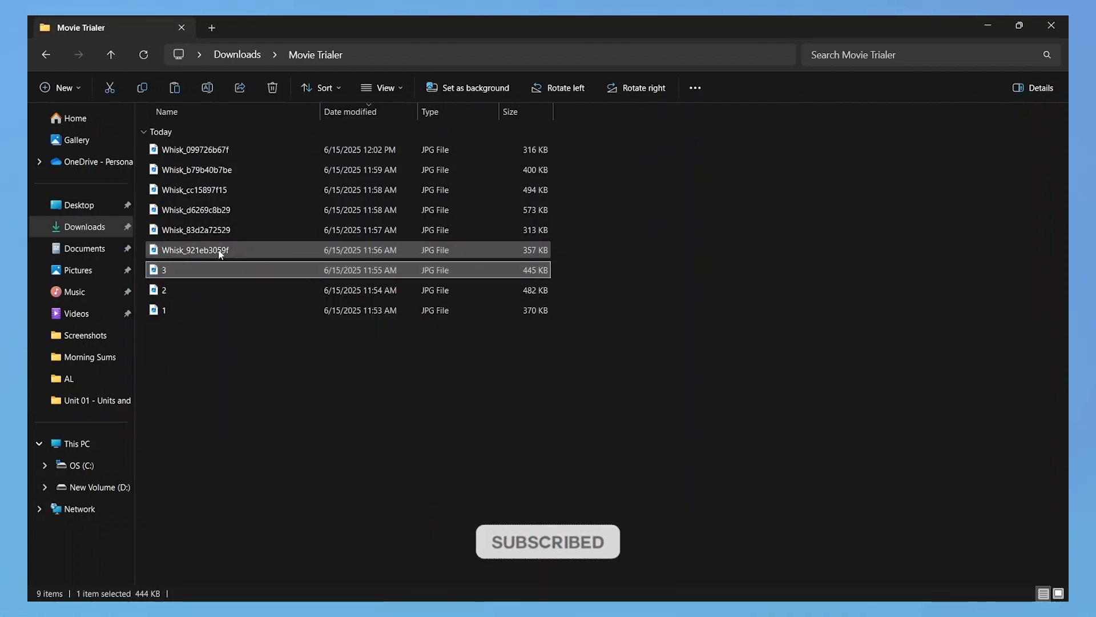
pyautogui.rightClick(220, 254)
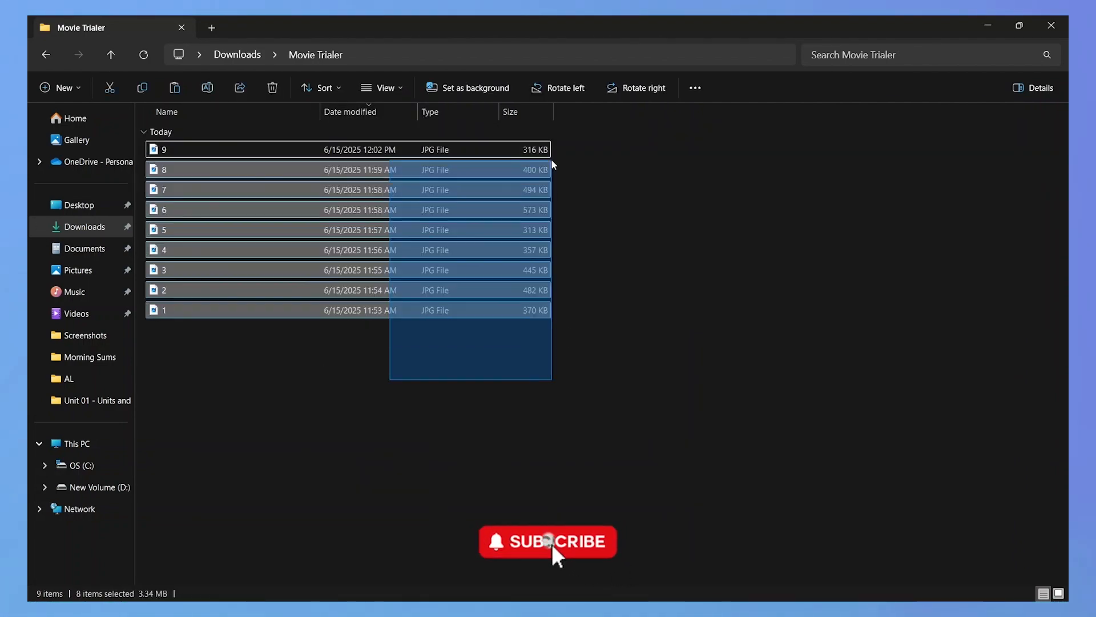
pyautogui.click(406, 398)
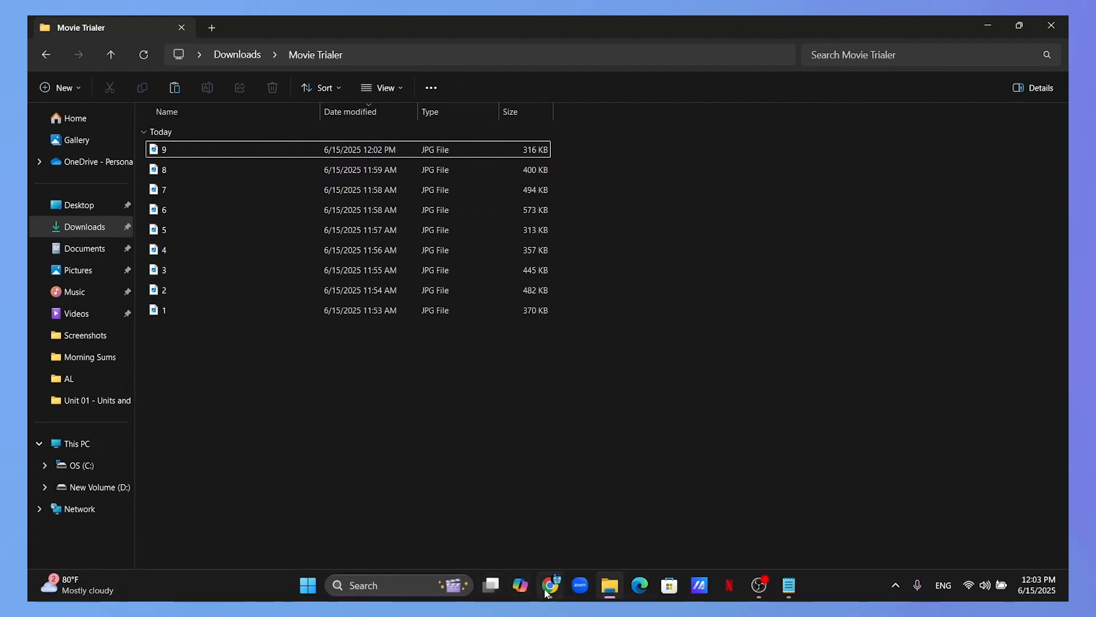
# Switch to Chrome, search the web for "hailuo ai" and open the video creation page on the Hailuo AI site.
pyautogui.click(548, 588)
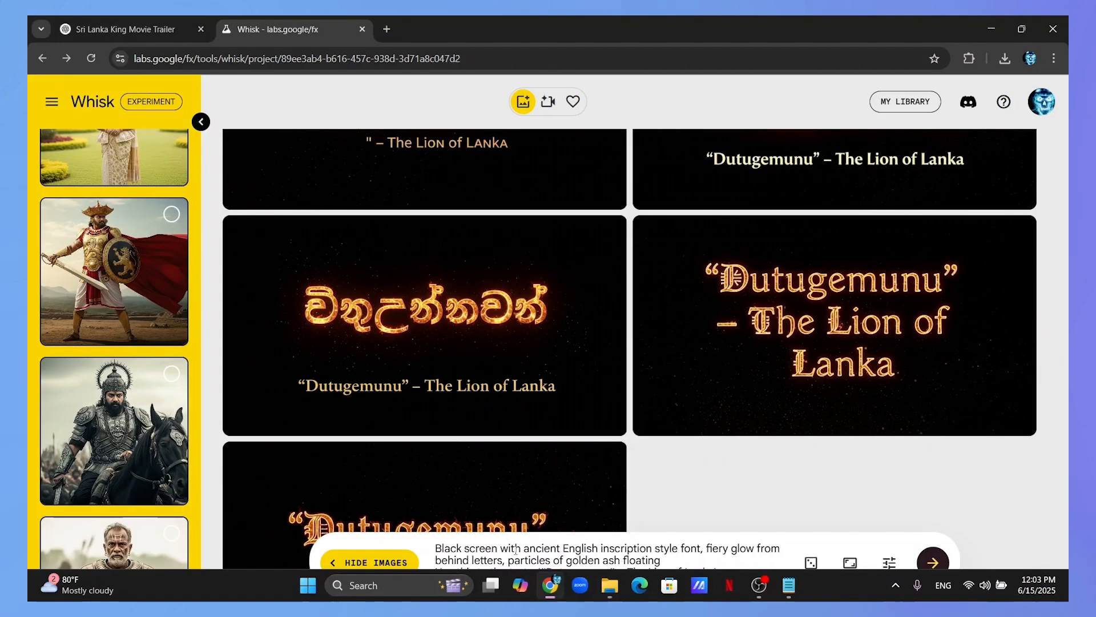
pyautogui.click(332, 60)
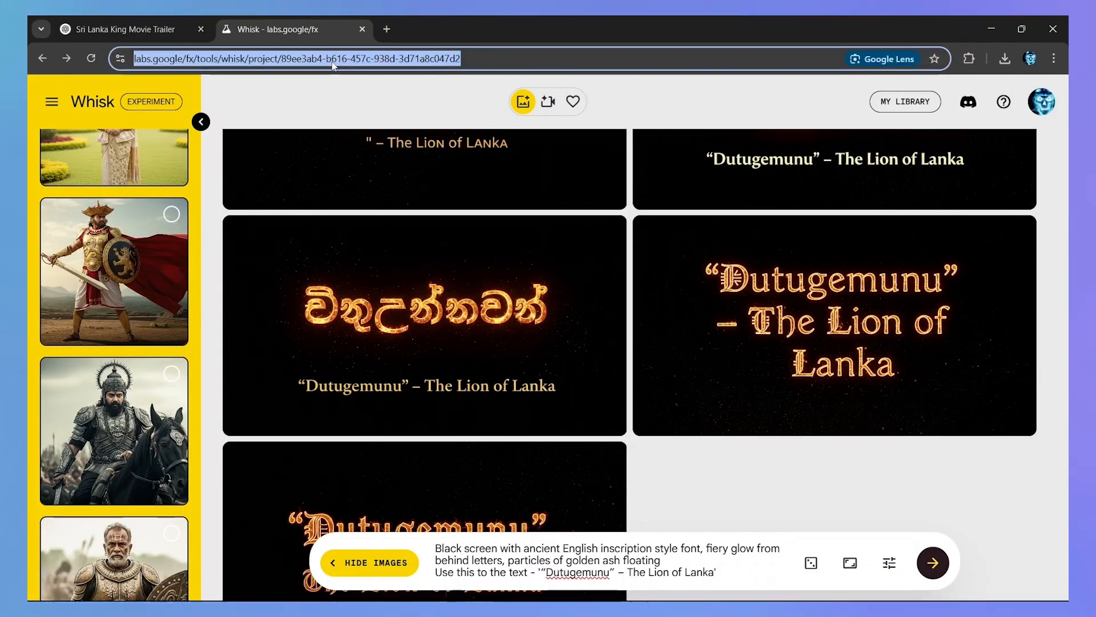
pyautogui.write('hil')
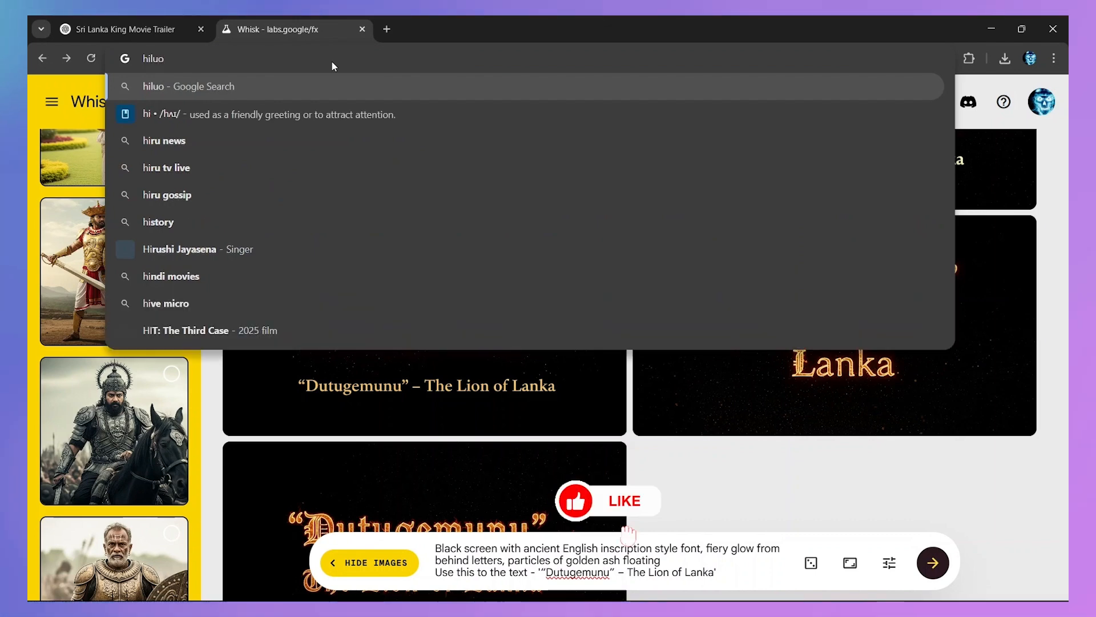
pyautogui.write('uo')
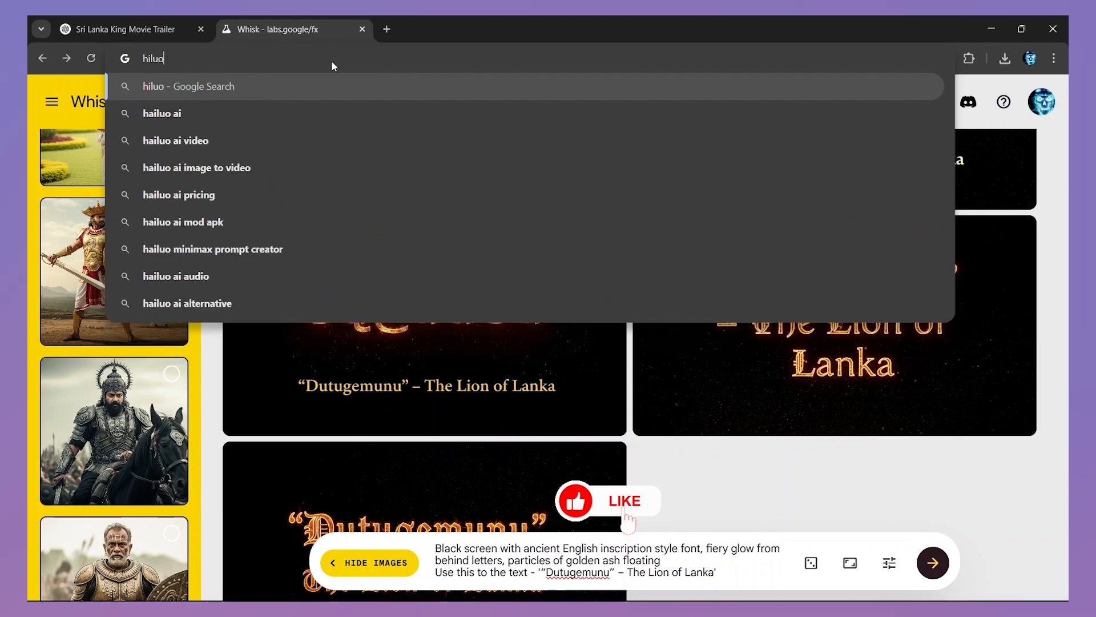
pyautogui.click(268, 110)
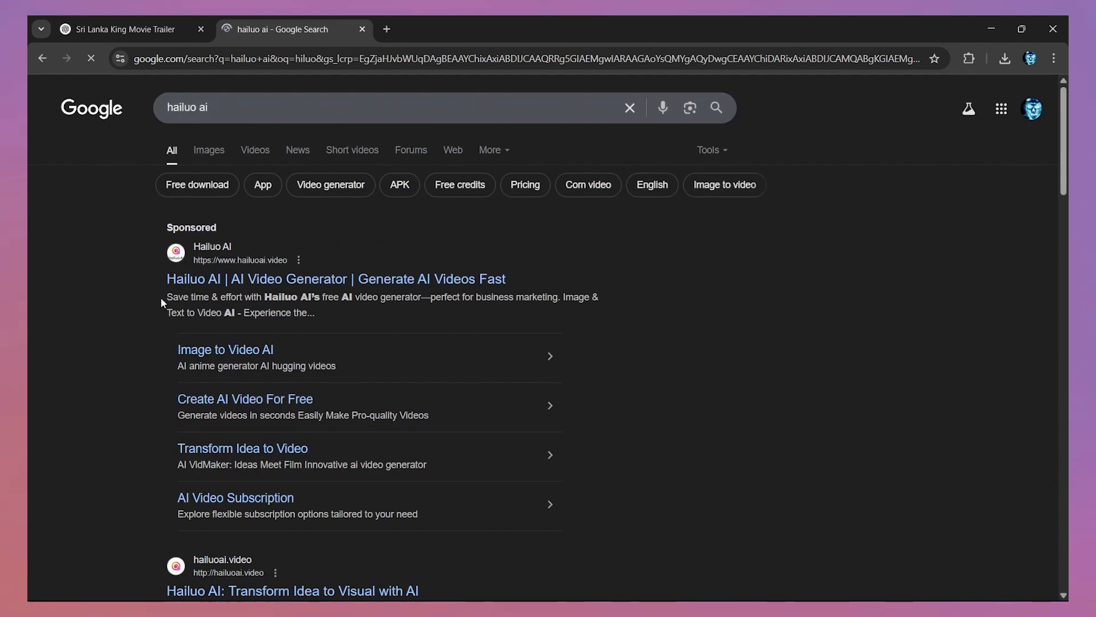
pyautogui.click(211, 285)
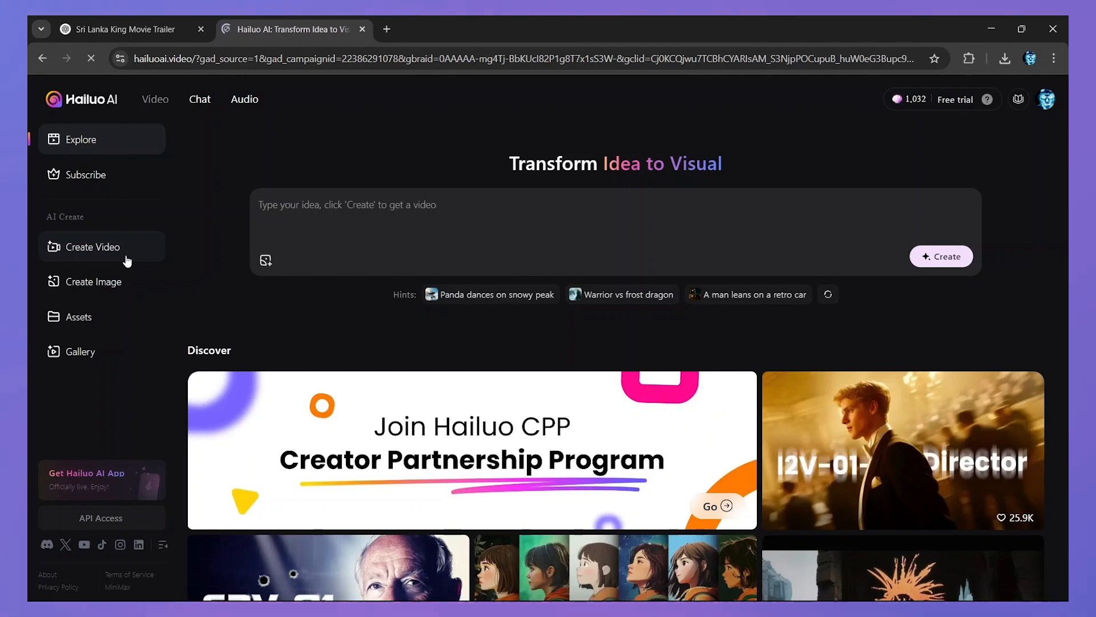
pyautogui.click(126, 261)
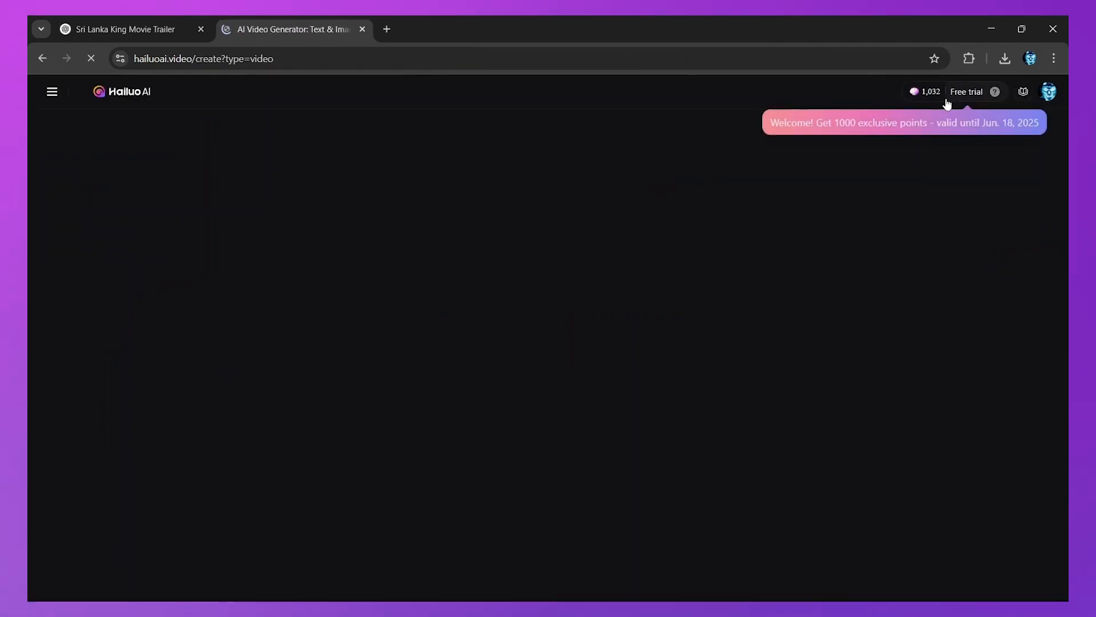
# Check the free trial terms and the credit details of the Hailuo AI account.
pyautogui.moveTo(977, 96)
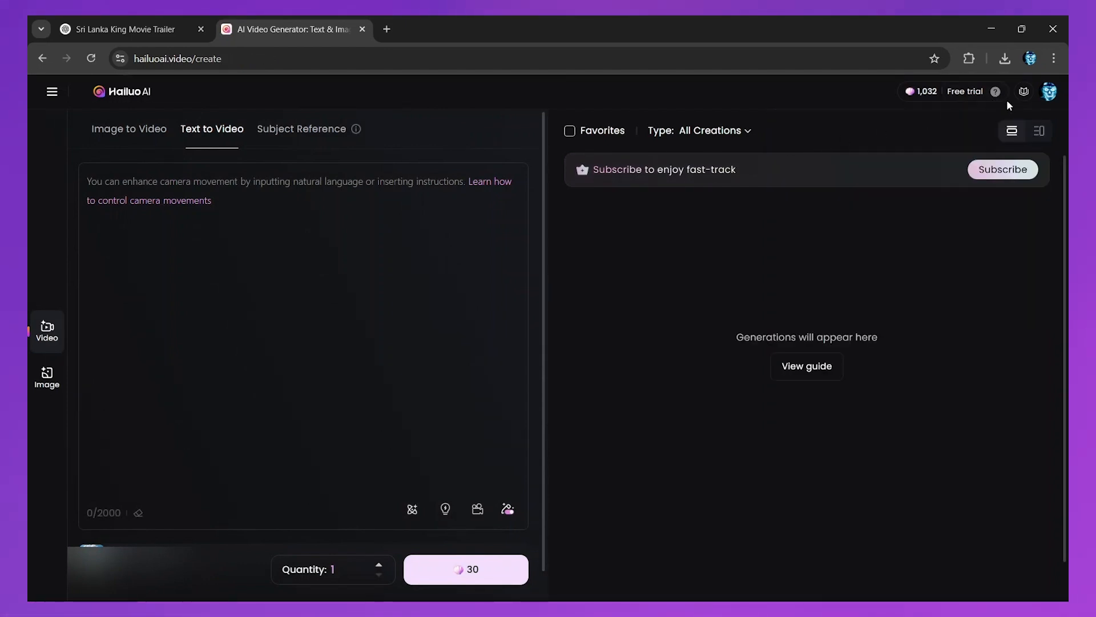
pyautogui.moveTo(777, 145); pyautogui.dragTo(895, 155)
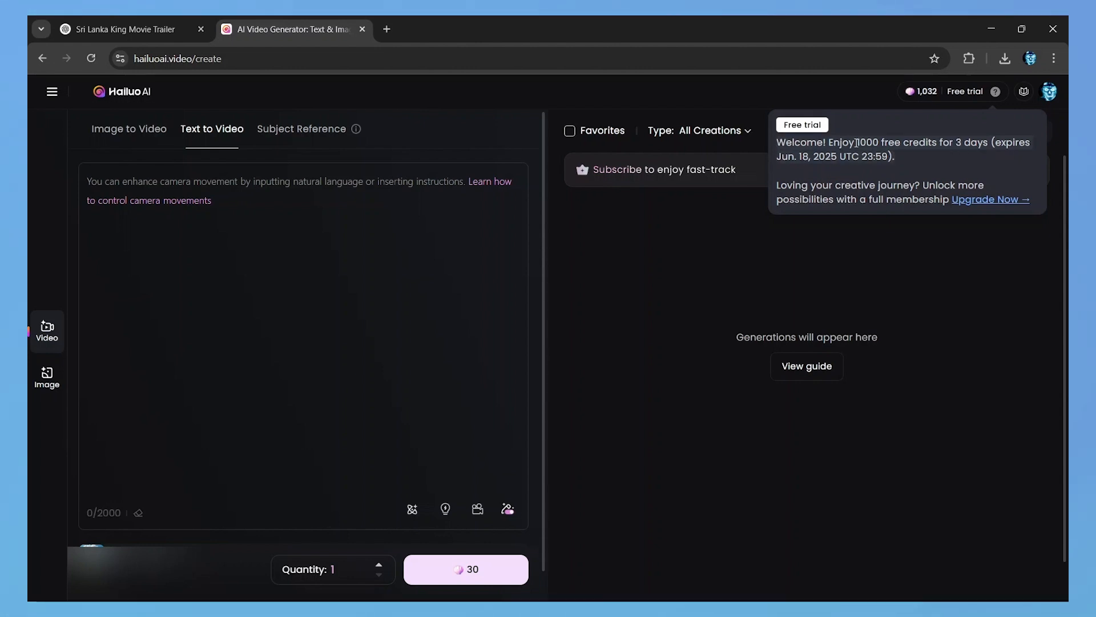
pyautogui.moveTo(921, 91)
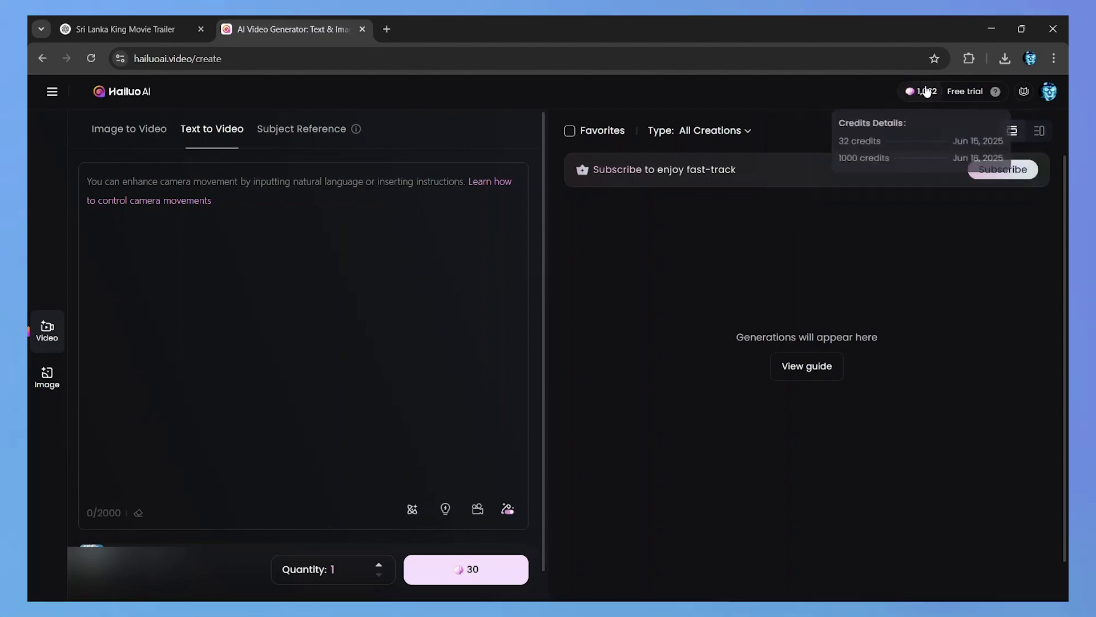
# Set the creation mode to Image to Video and upload image 1 from the Movie Trialer folder, searching Downloads for "movie".
pyautogui.click(301, 129)
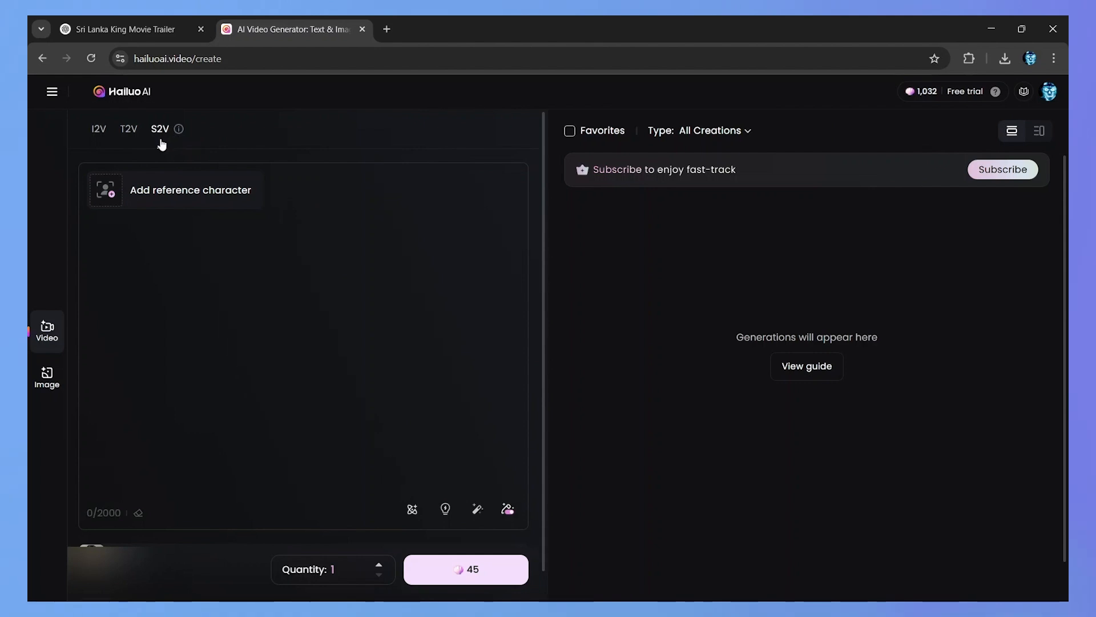
pyautogui.click(100, 137)
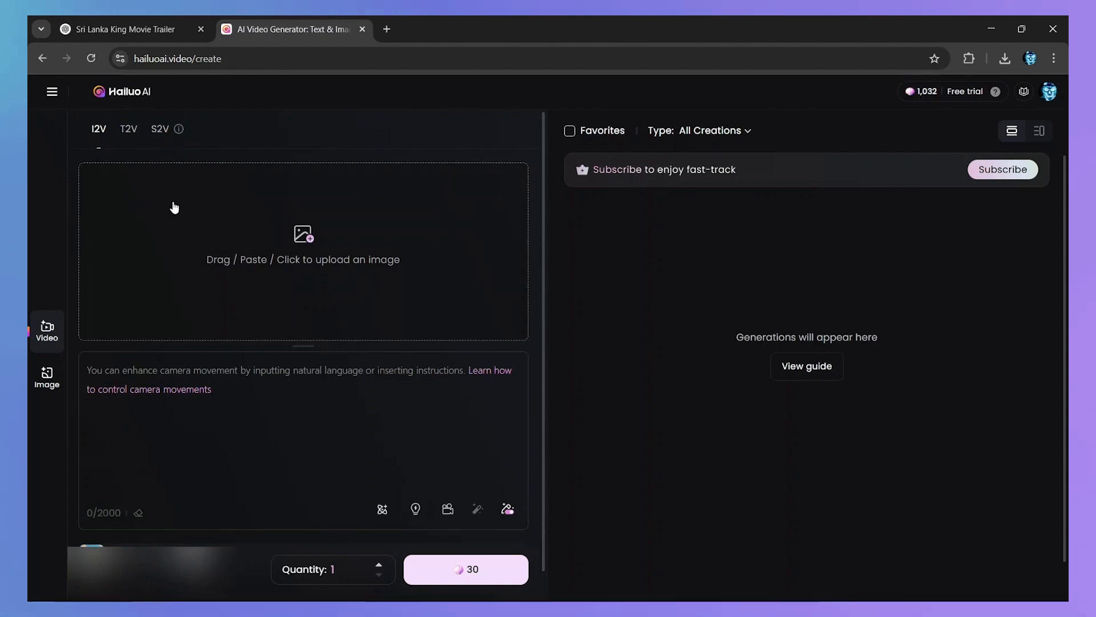
pyautogui.click(303, 247)
pyautogui.scroll(-10, 302, 237)
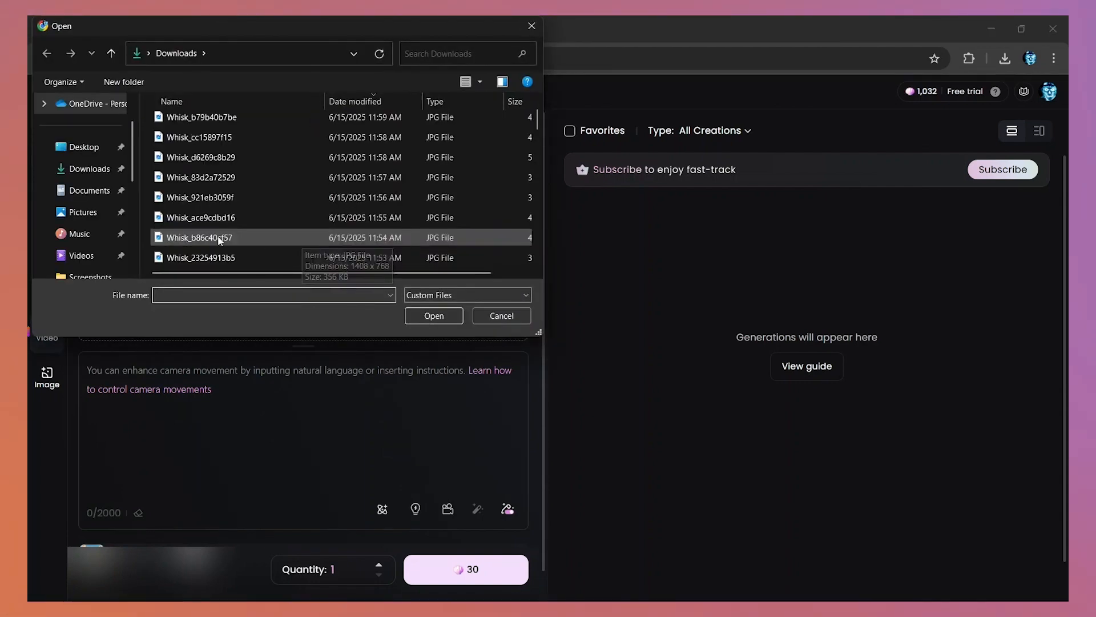
pyautogui.scroll(-10, 196, 233)
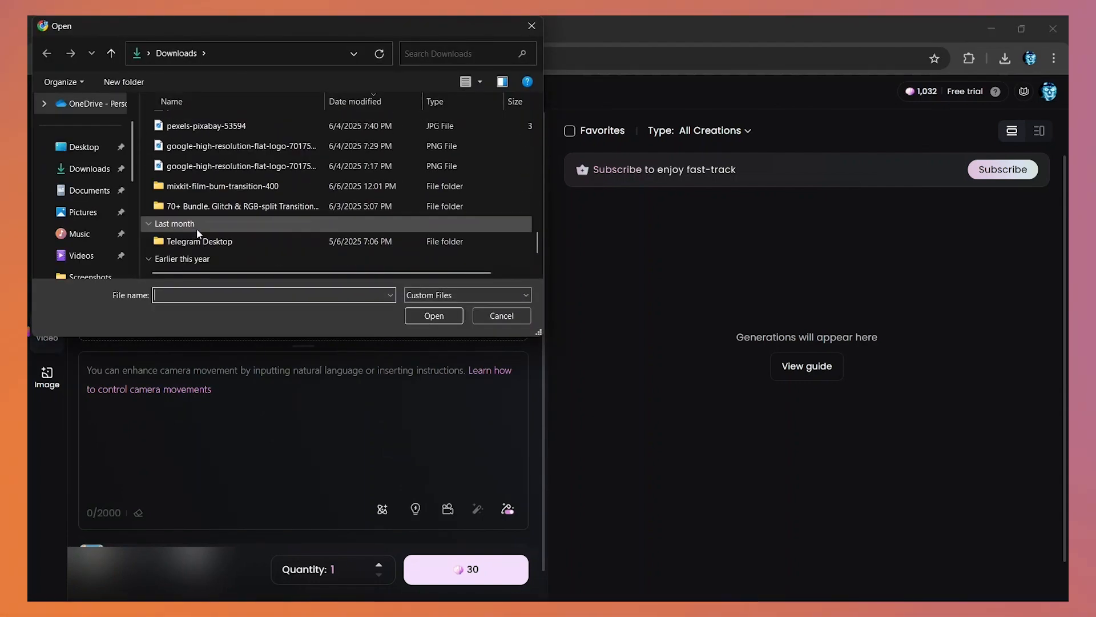
pyautogui.click(435, 52)
pyautogui.write('movie')
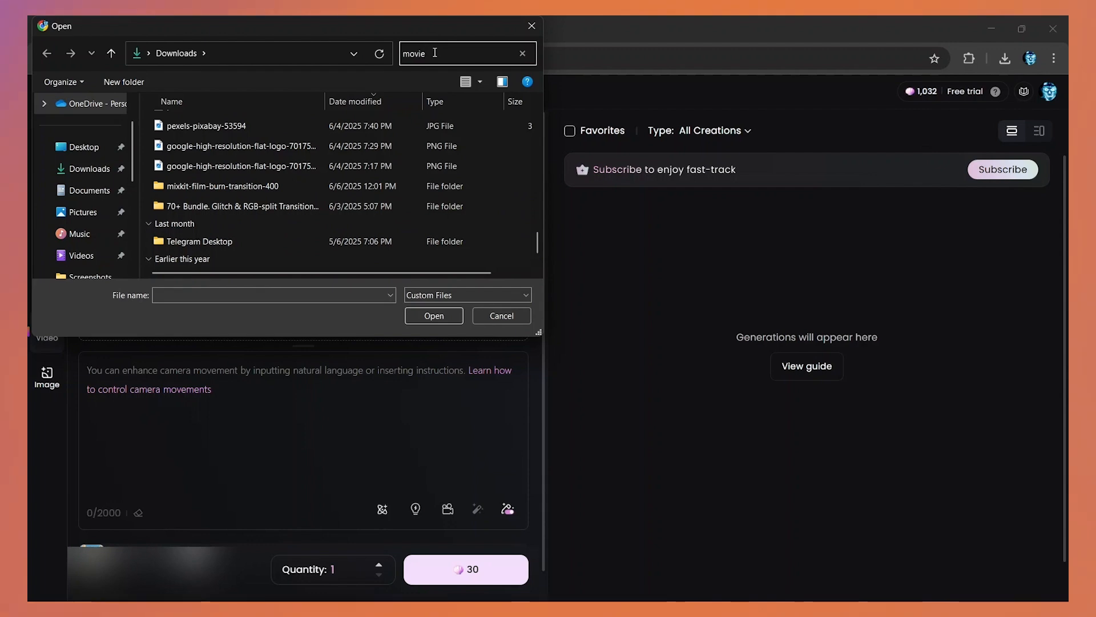
pyautogui.doubleClick(259, 134)
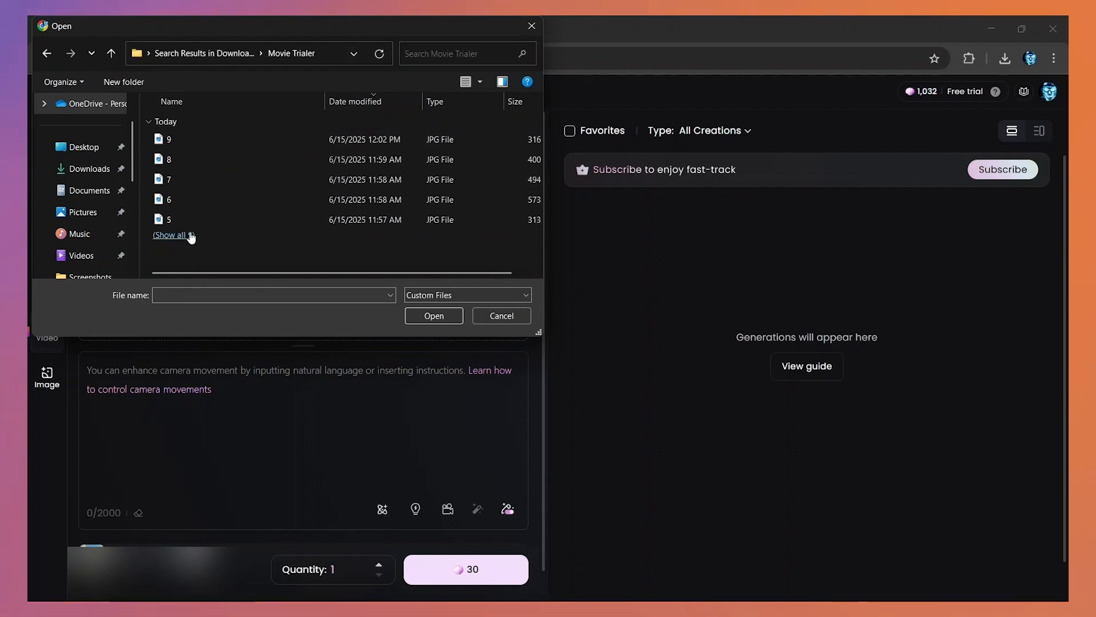
pyautogui.click(187, 236)
pyautogui.doubleClick(188, 258)
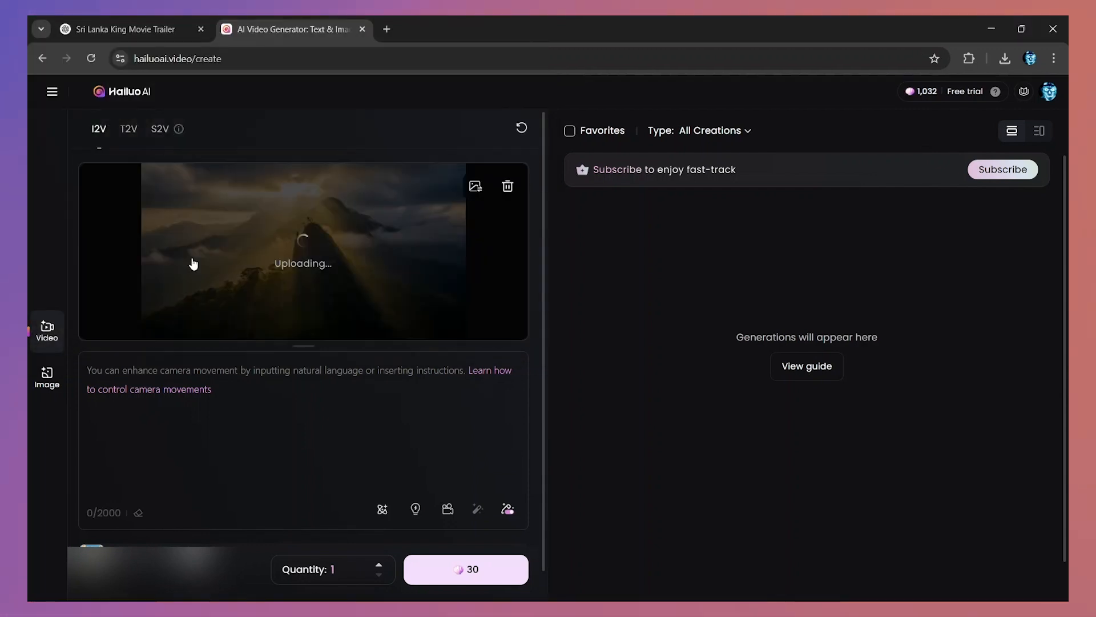
# Switch to the ChatGPT trailer conversation and copy the visual prompt of Scene 1: Misty Mountains at Dawn.
pyautogui.click(122, 29)
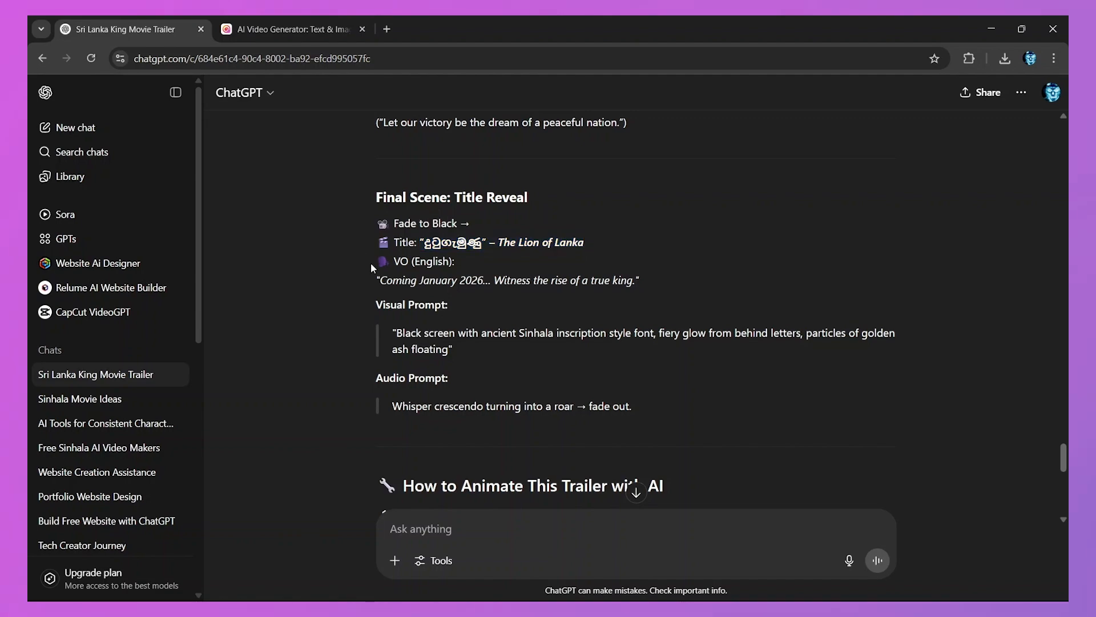
pyautogui.scroll(5, 371, 266)
pyautogui.scroll(15, 373, 267)
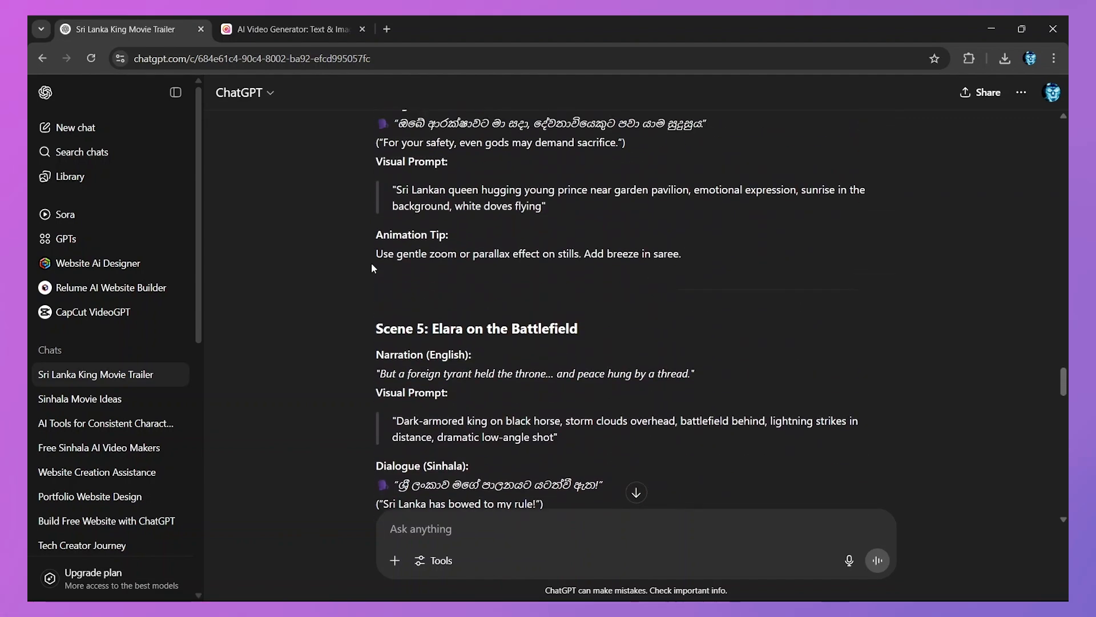
pyautogui.scroll(5, 371, 268)
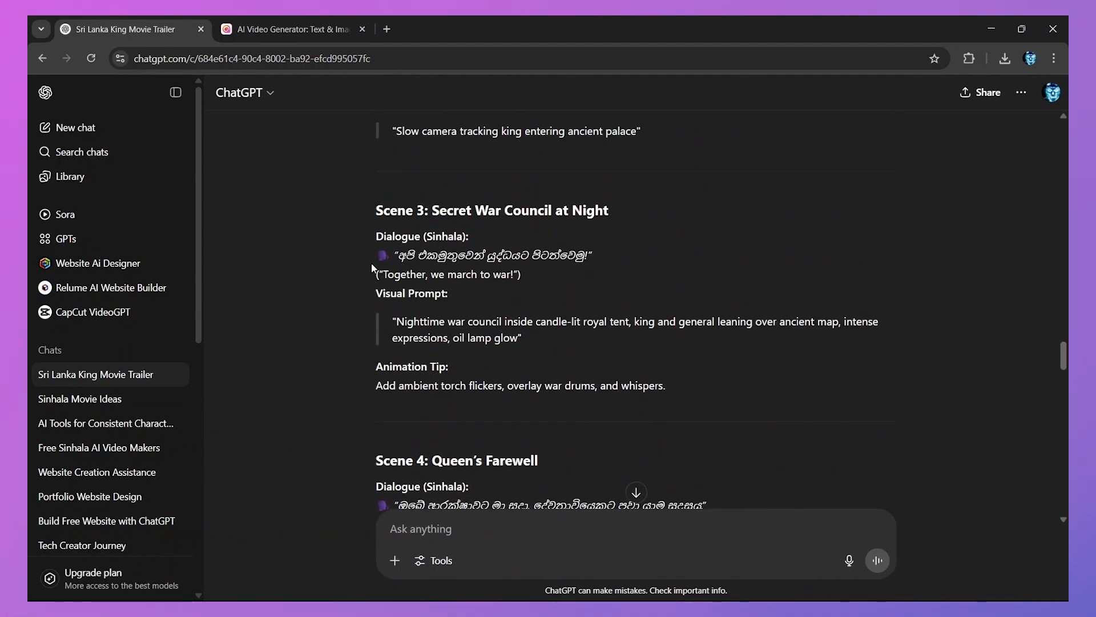
pyautogui.scroll(5, 371, 267)
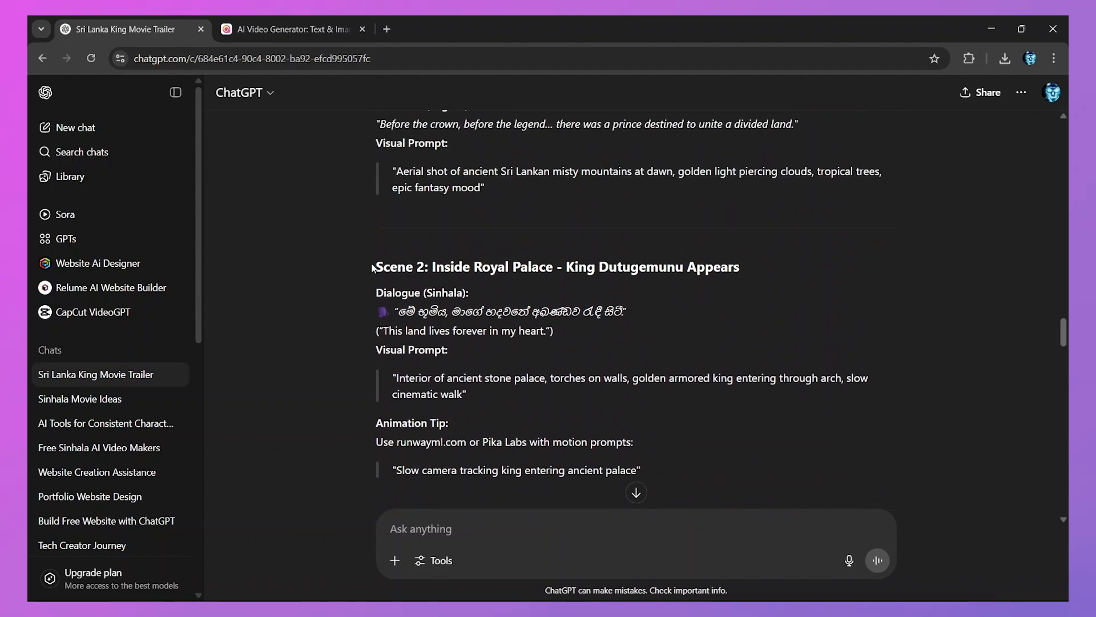
pyautogui.scroll(2, 372, 268)
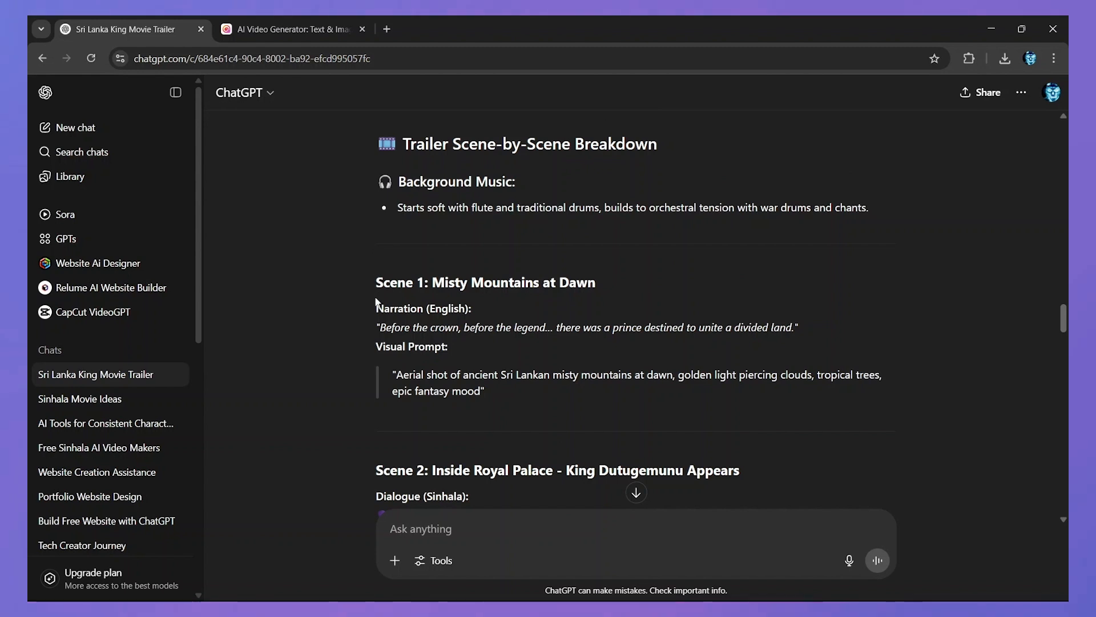
pyautogui.moveTo(395, 375); pyautogui.dragTo(479, 394)
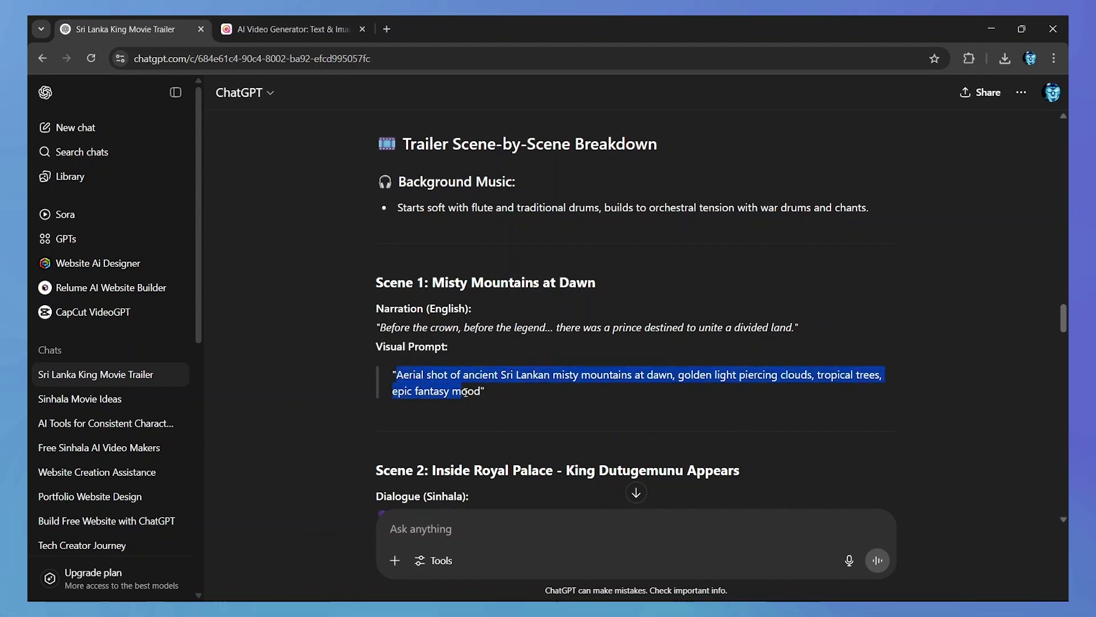
pyautogui.rightClick(458, 377)
pyautogui.click(470, 392)
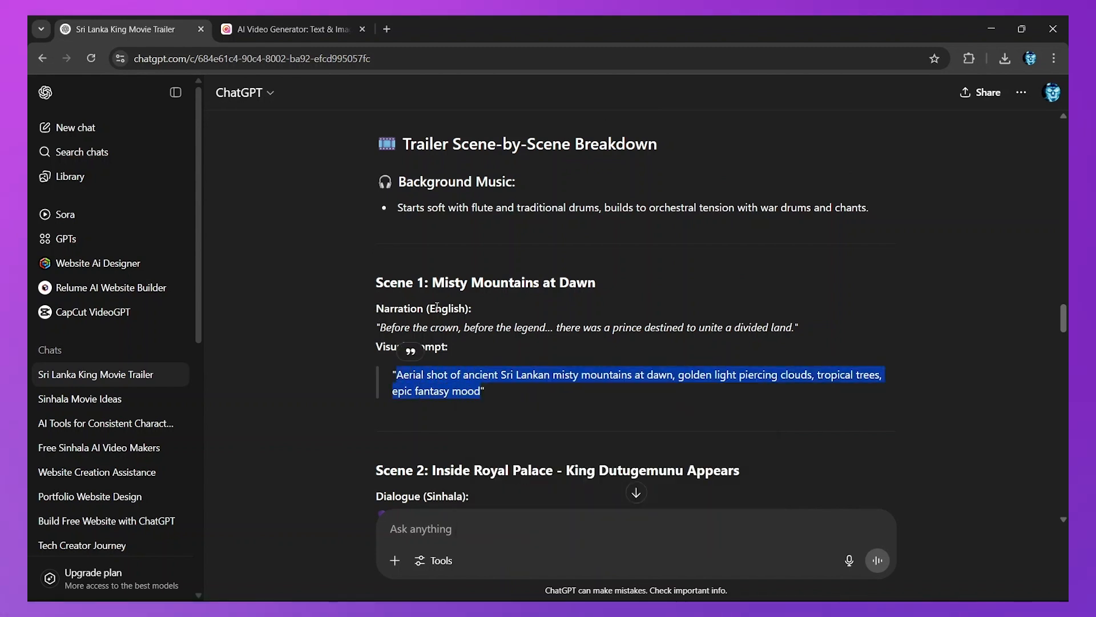
# Return to Hailuo AI, paste the Scene 1 prompt for the mountain image and generate the video.
pyautogui.click(315, 25)
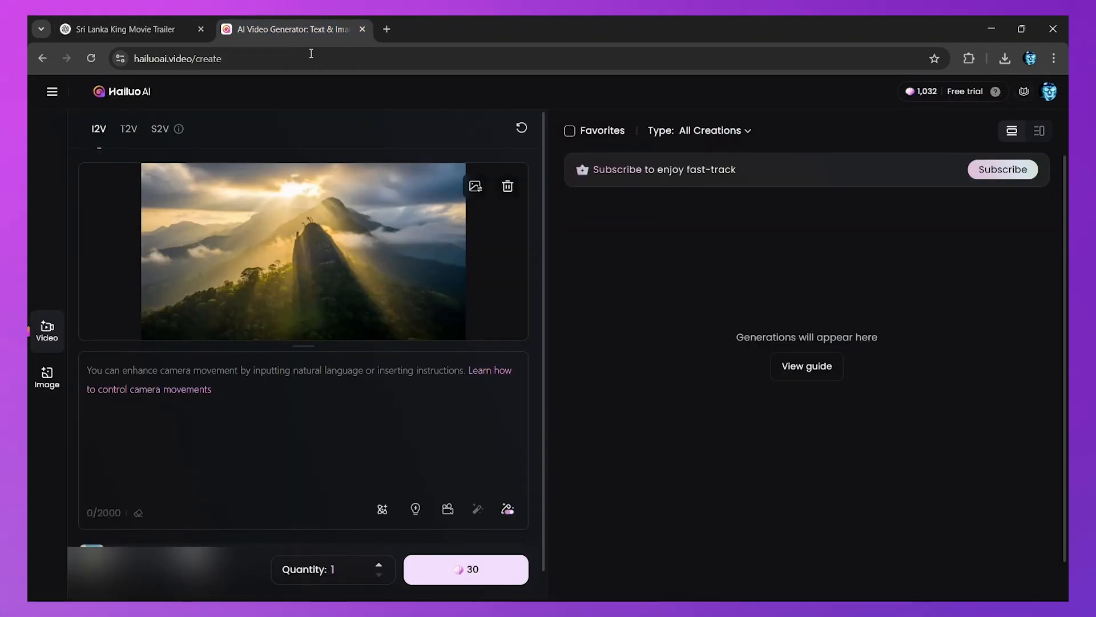
pyautogui.rightClick(169, 378)
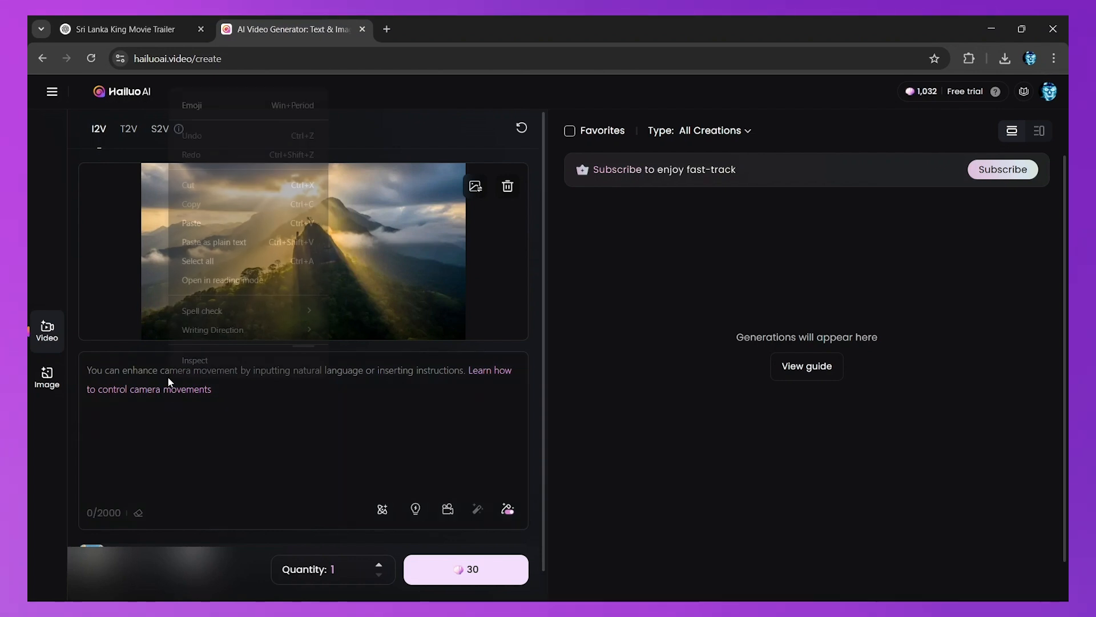
pyautogui.click(226, 221)
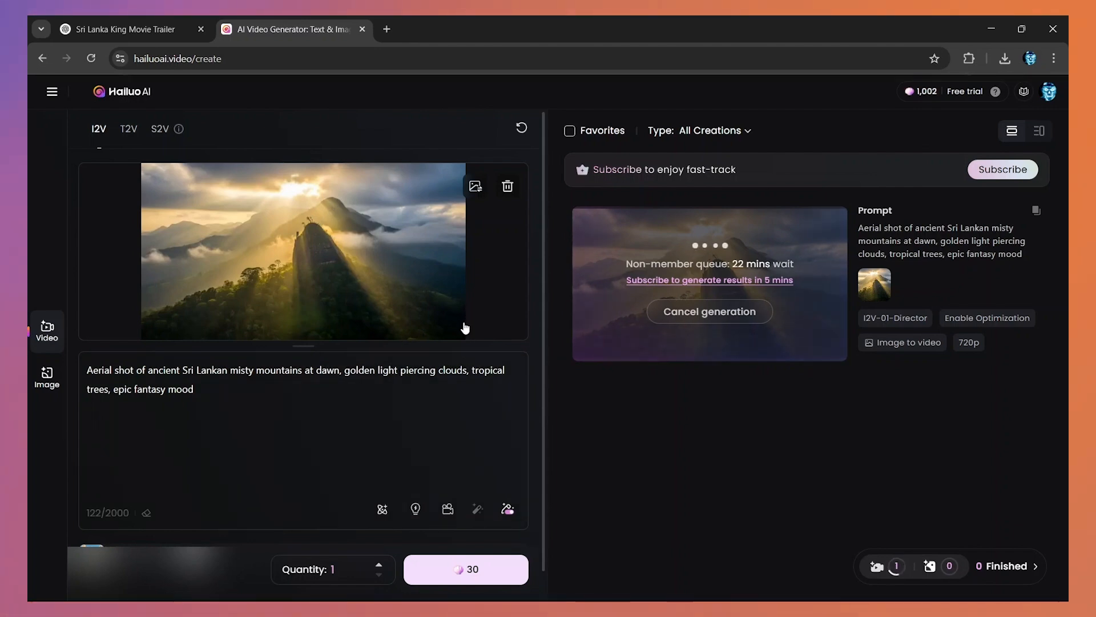
pyautogui.scroll(-1, 413, 381)
pyautogui.scroll(1, 411, 379)
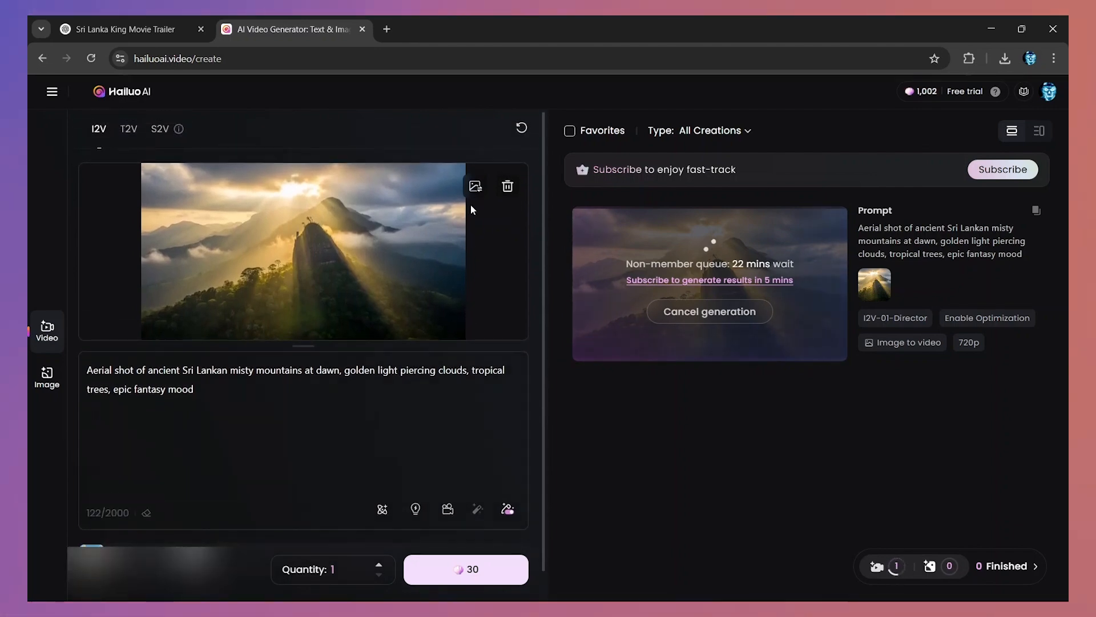
# Replace the uploaded mountain image with image 2 from the Movie Trialer folder.
pyautogui.click(473, 188)
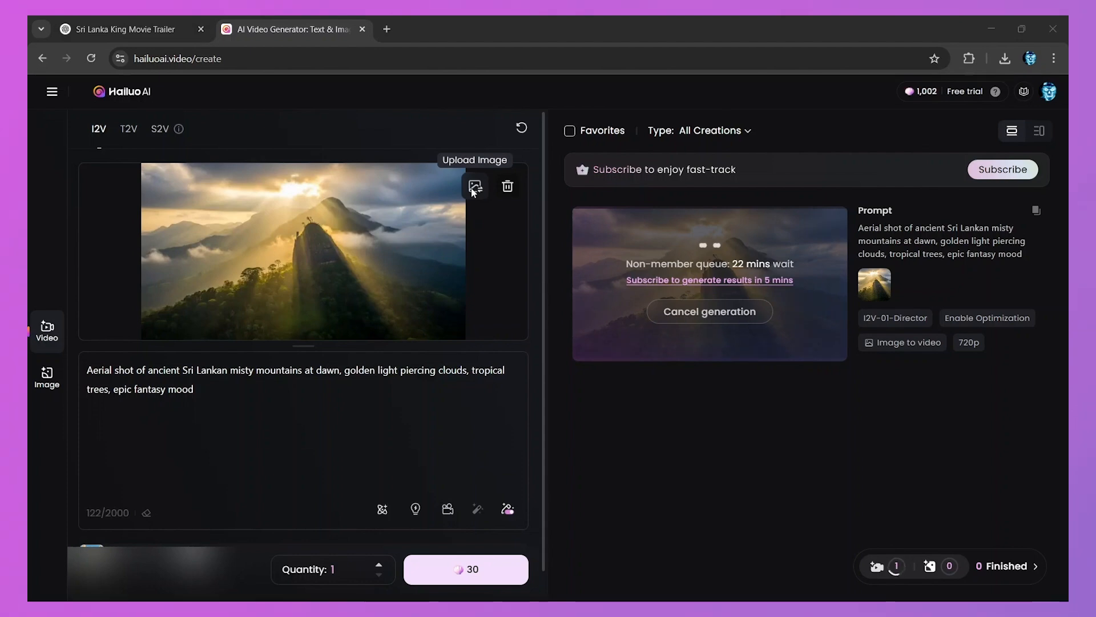
pyautogui.scroll(-1, 228, 234)
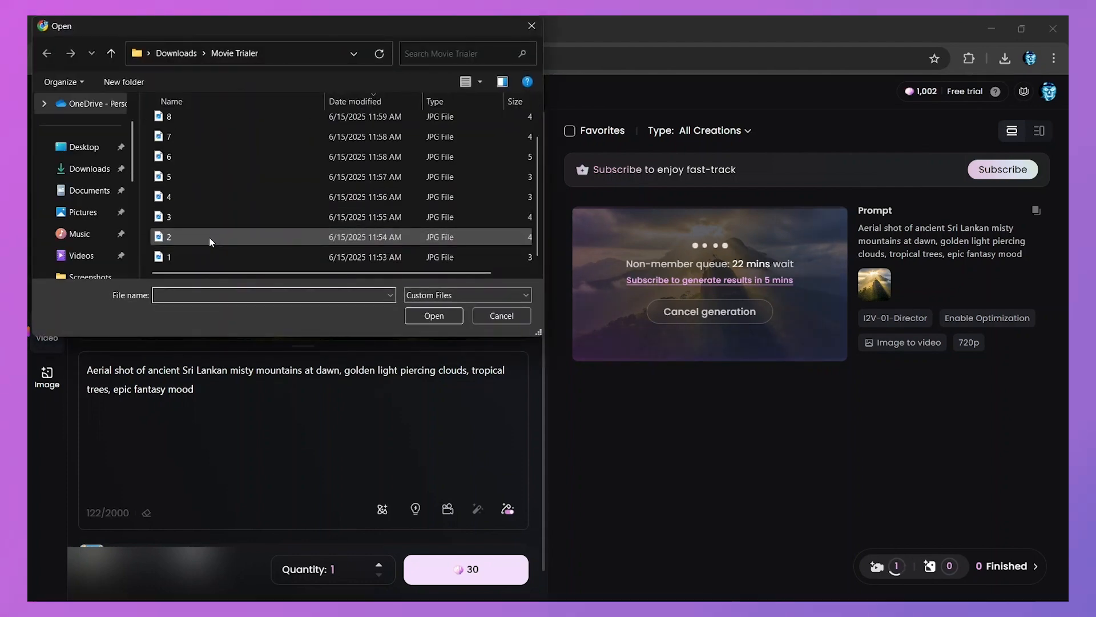
pyautogui.doubleClick(209, 237)
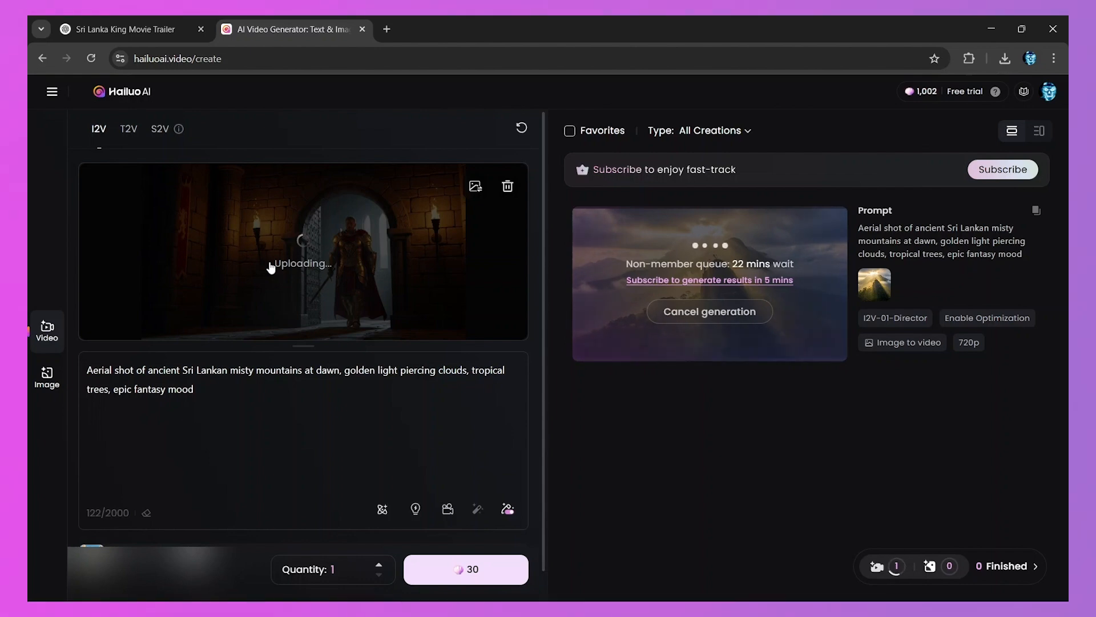
# Copy the Scene 2 visual prompt from ChatGPT and paste it over the old prompt in Hailuo AI.
pyautogui.click(162, 24)
pyautogui.scroll(-3, 381, 331)
pyautogui.moveTo(396, 378); pyautogui.dragTo(464, 394)
pyautogui.hotkey('ctrl', 'c')
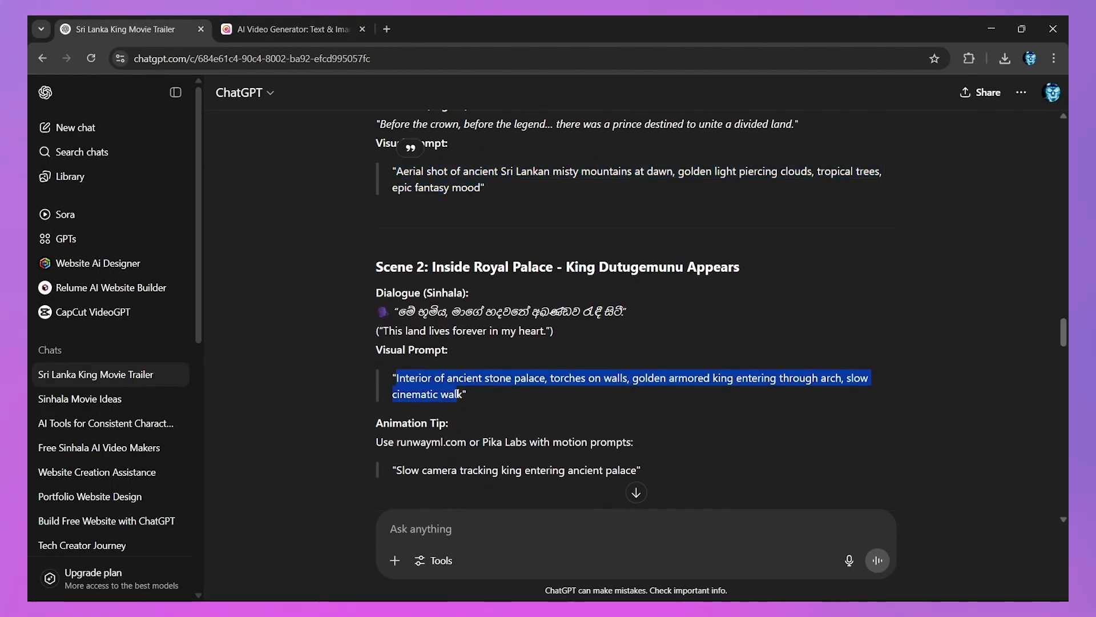
pyautogui.hotkey('ctrl', 'Tab')
pyautogui.hotkey('ctrl', 'v')
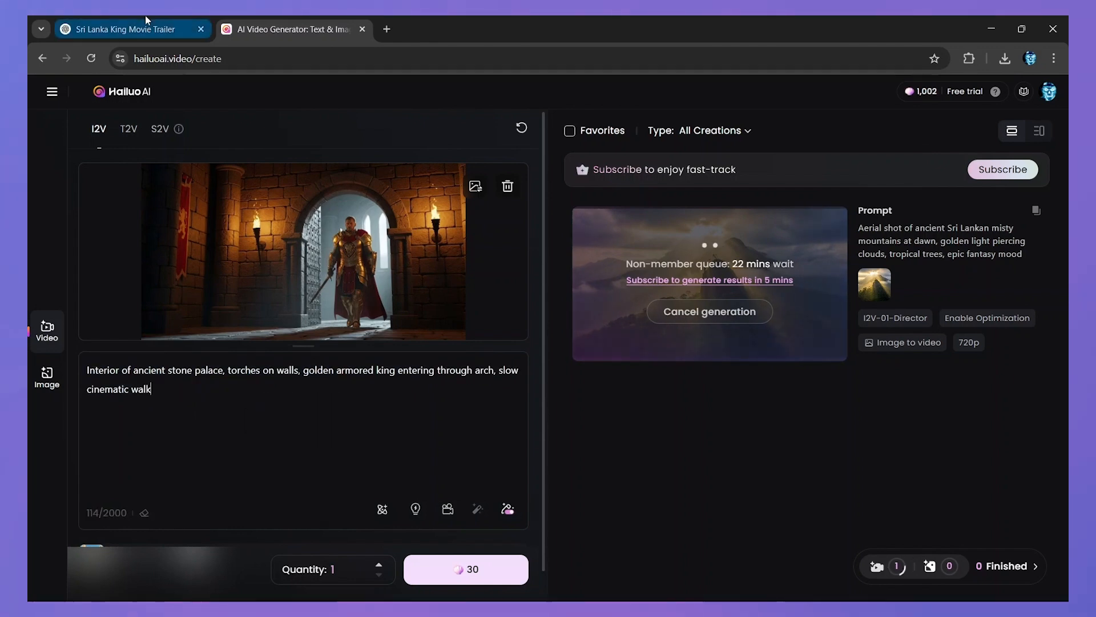
# Add an "Animation :" line with Scene 2's motion prompt "Slow camera tracking king entering ancient palace" copied from ChatGPT, and generate the video.
pyautogui.click(126, 29)
pyautogui.moveTo(393, 402); pyautogui.dragTo(638, 403)
pyautogui.rightClick(613, 399)
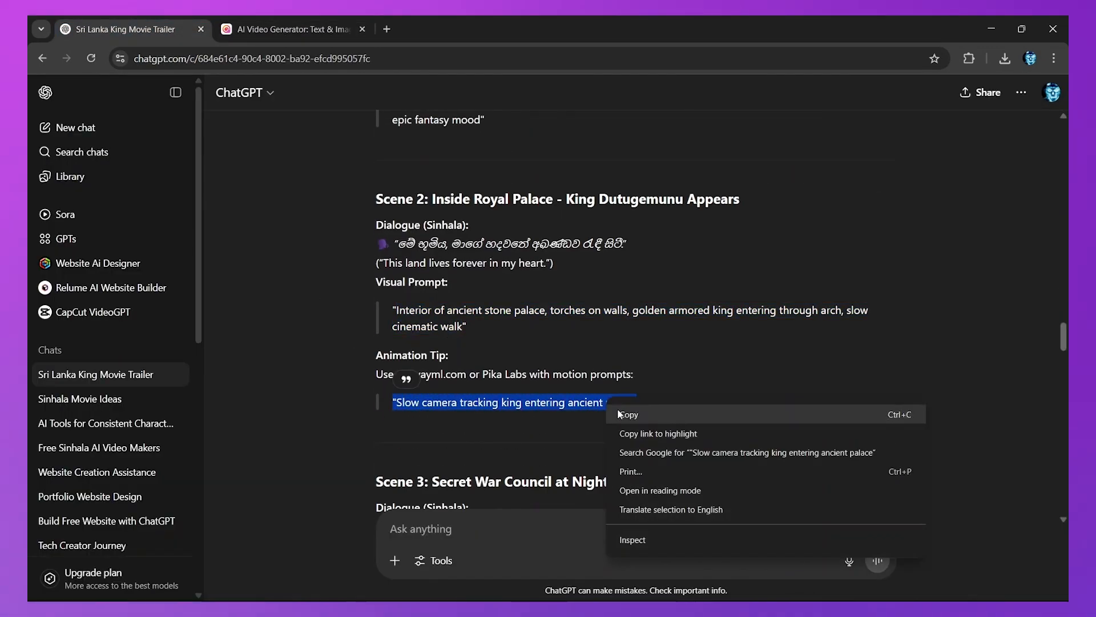
pyautogui.click(628, 415)
pyautogui.click(581, 414)
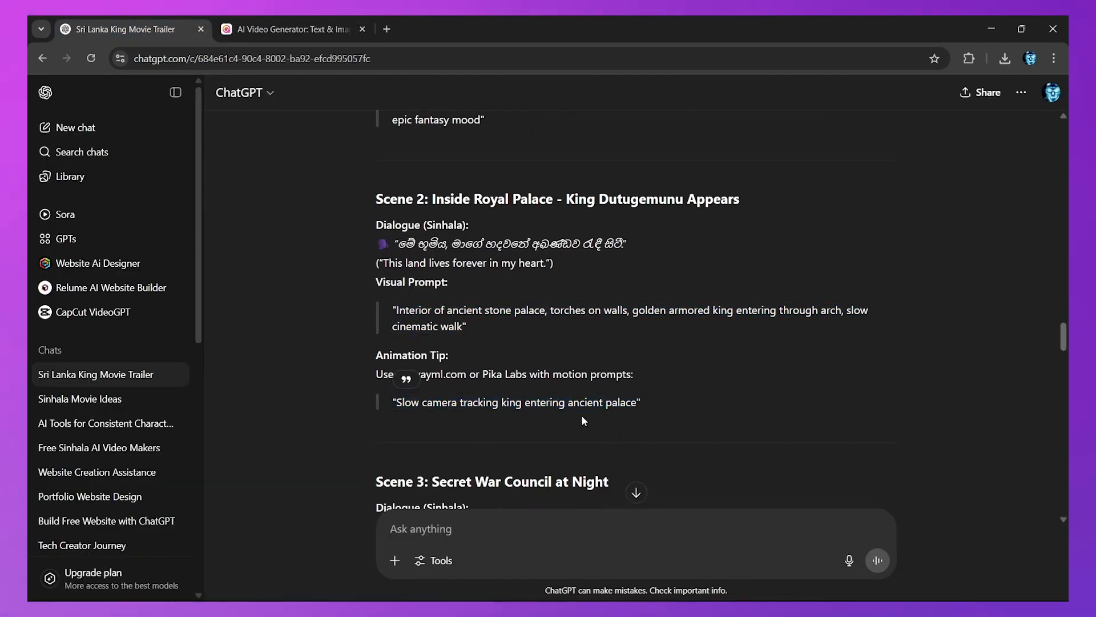
pyautogui.click(318, 22)
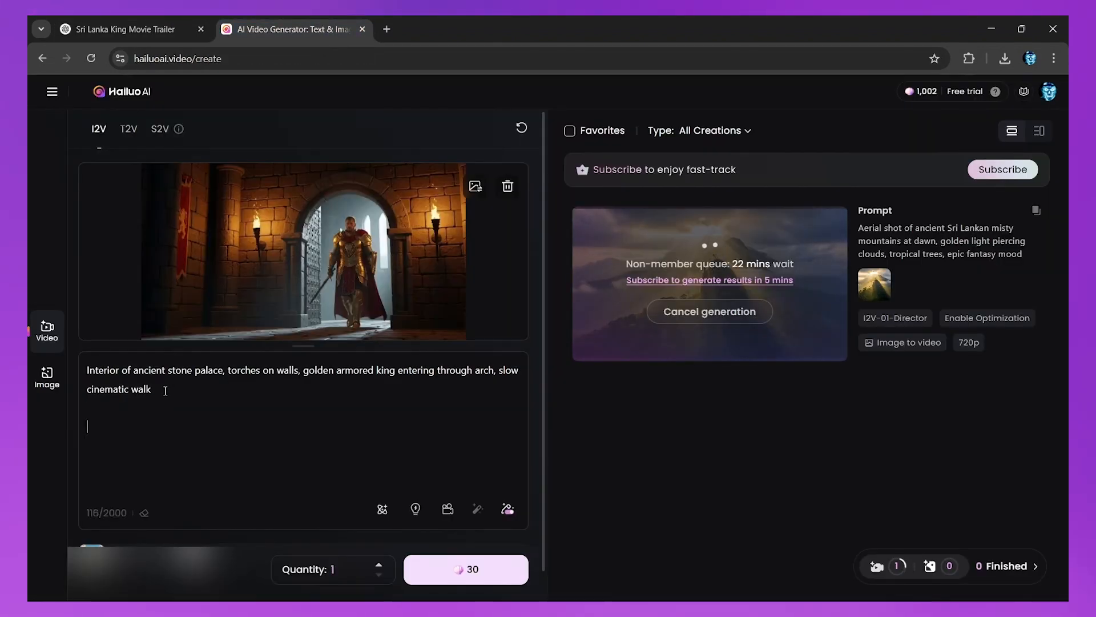
pyautogui.write('nimation ')
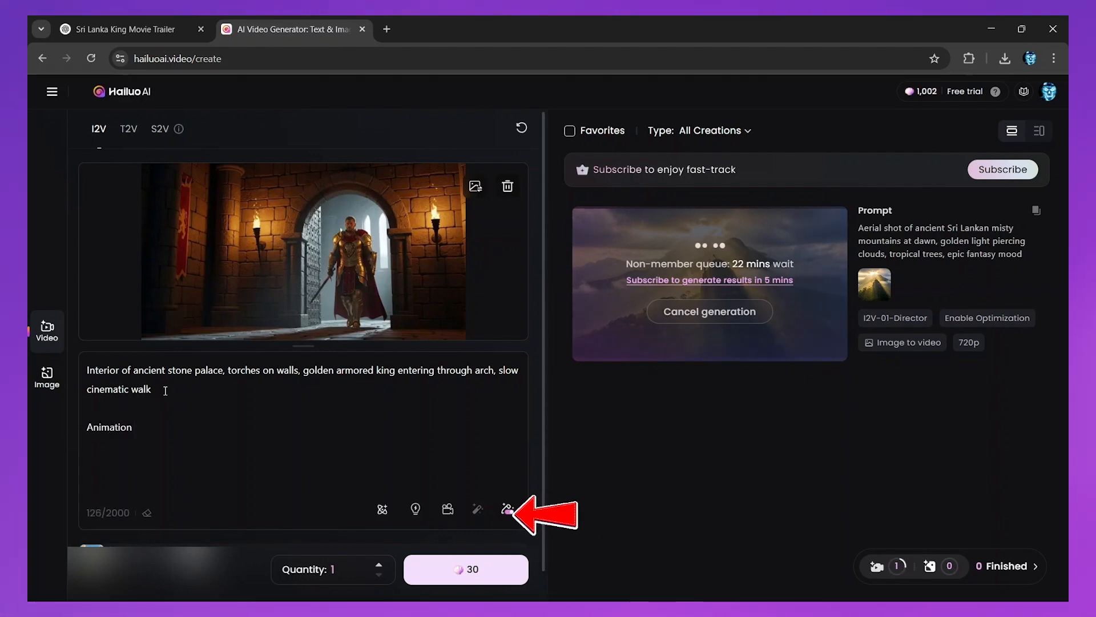
pyautogui.write(':')
pyautogui.hotkey('ctrl', 'v')
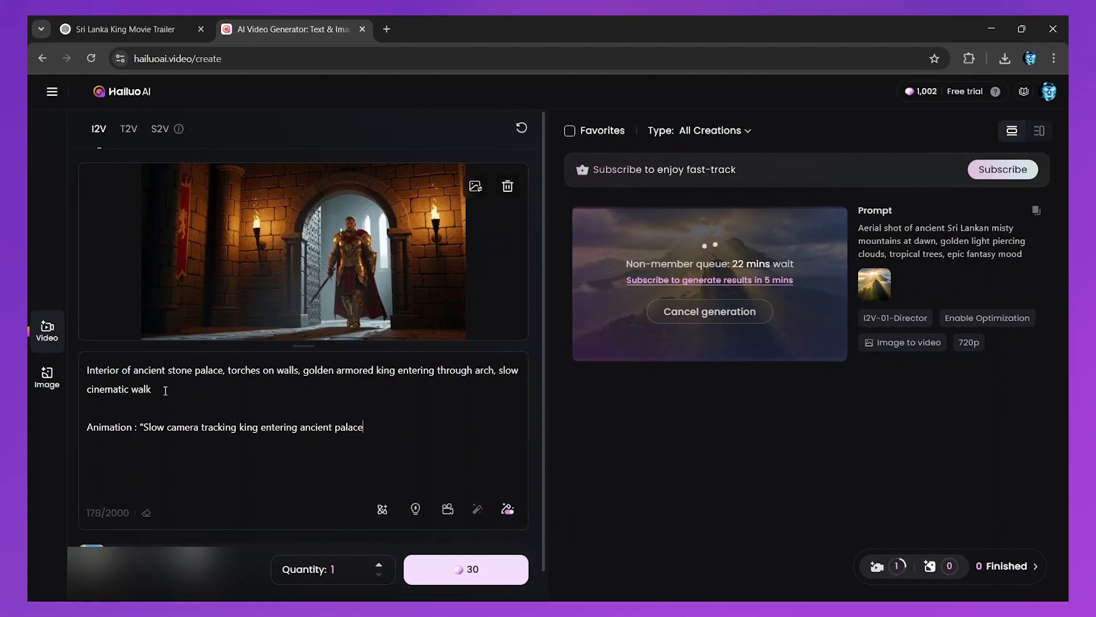
pyautogui.click(428, 569)
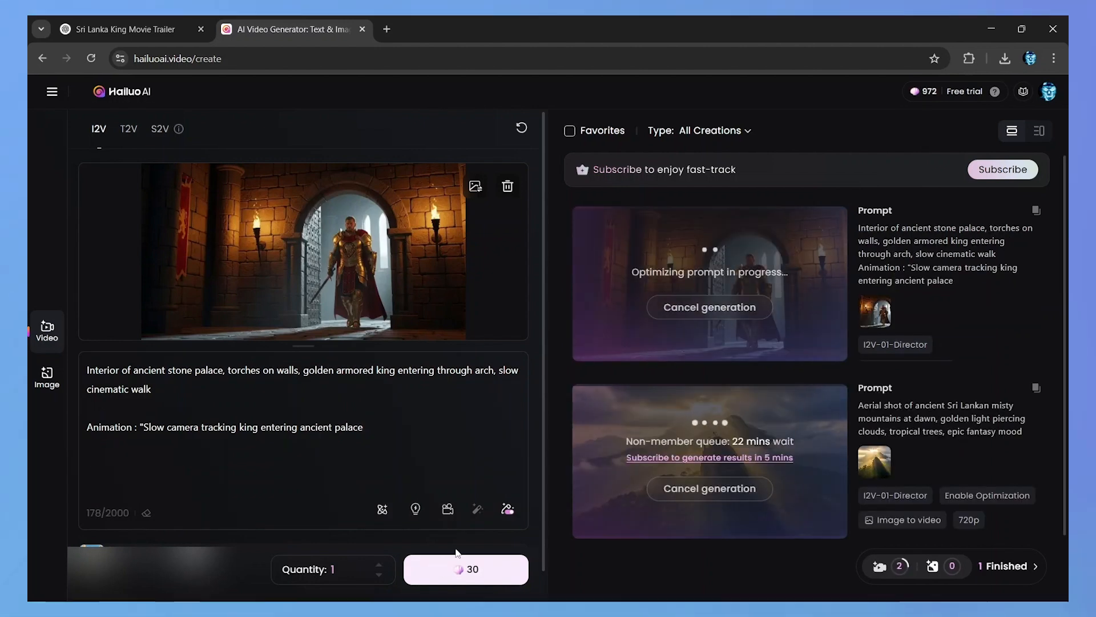
# Upload image 3 in Hailuo AI and replace the prompt with the Scene 3 "Nighttime war council" visual prompt from ChatGPT.
pyautogui.click(476, 186)
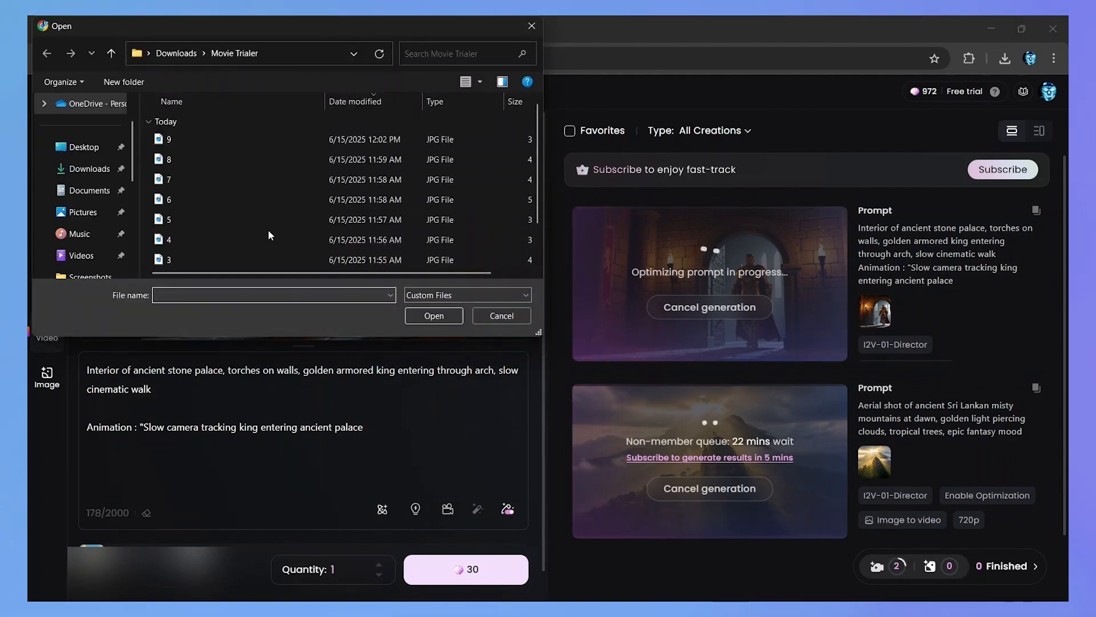
pyautogui.doubleClick(196, 255)
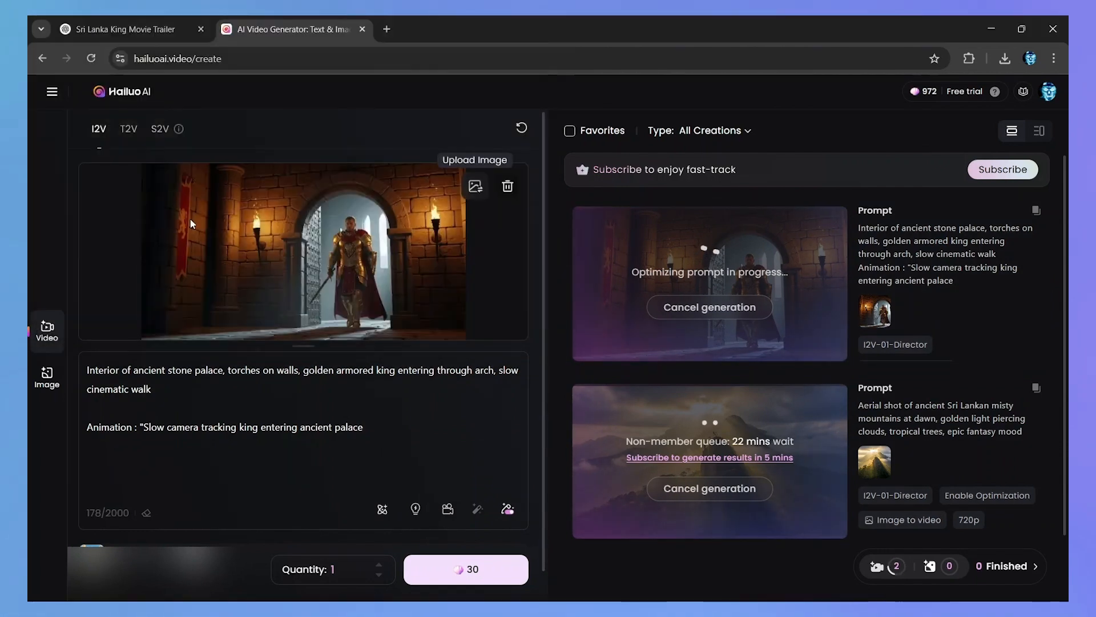
pyautogui.click(139, 29)
pyautogui.scroll(-6, 368, 325)
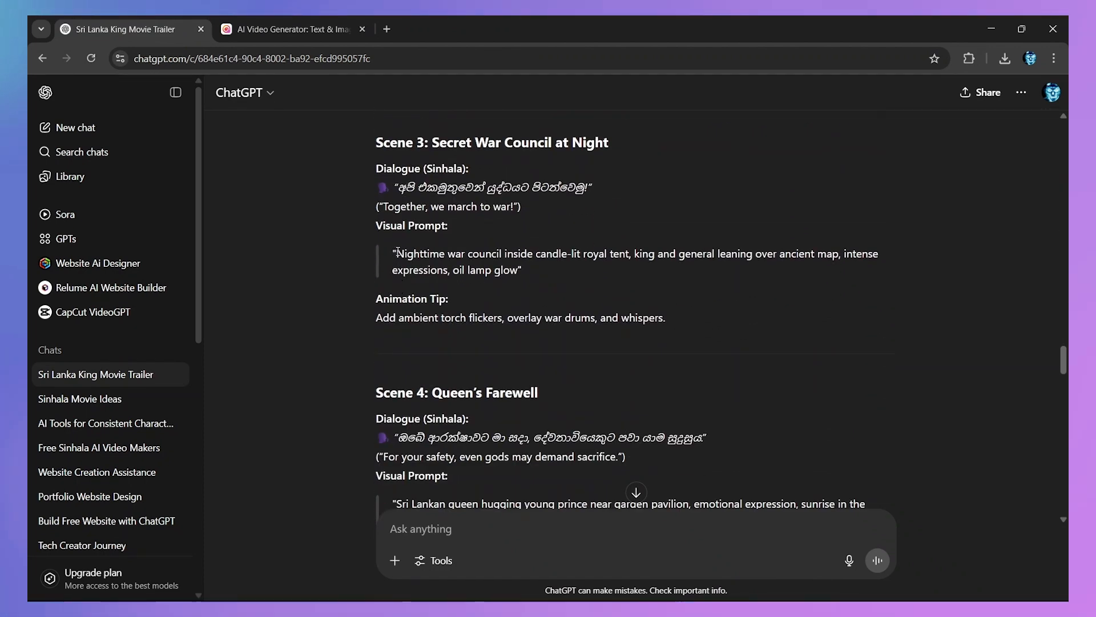
pyautogui.moveTo(396, 254); pyautogui.dragTo(519, 270)
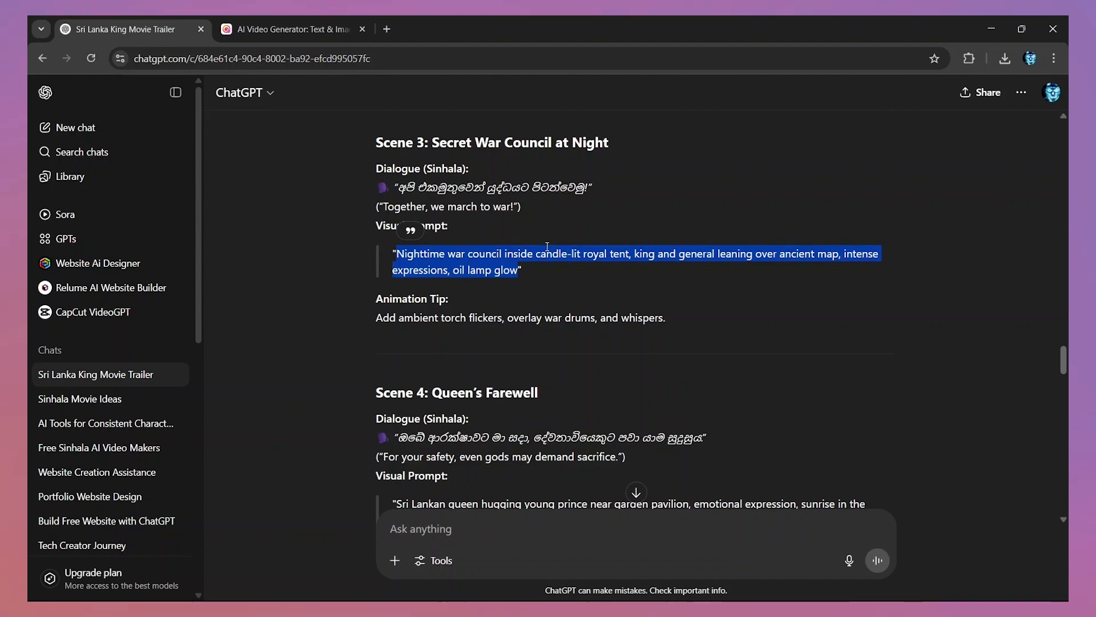
pyautogui.click(310, 25)
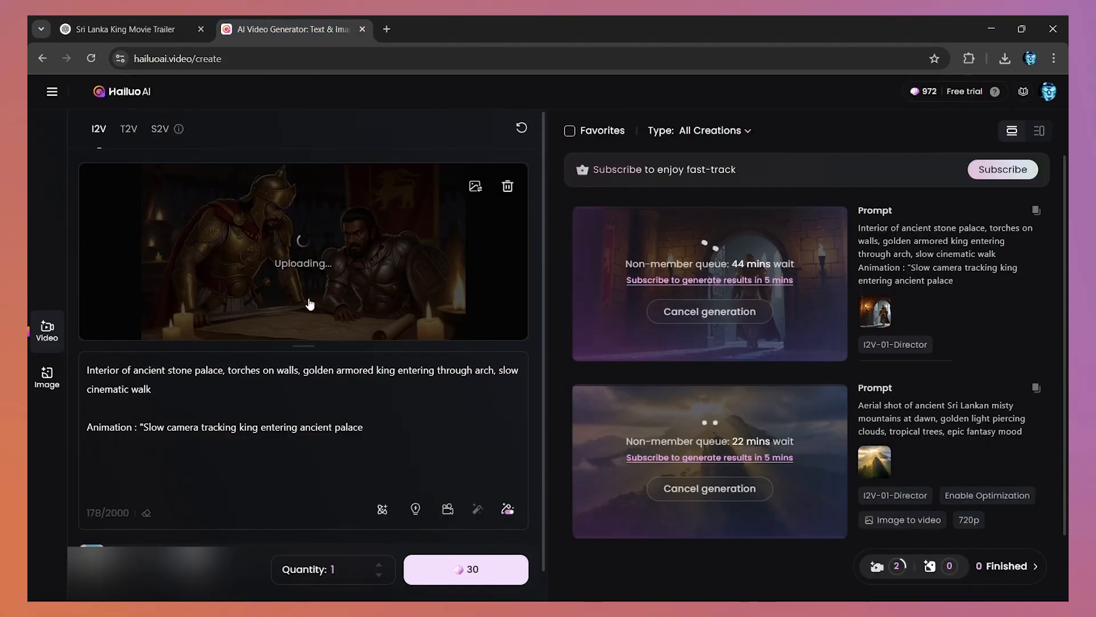
pyautogui.moveTo(373, 424); pyautogui.dragTo(84, 373)
pyautogui.write('Nighttime war council inside candle-lit royal tent, king and general leaning over ancient map, intense expressions, oil lamp glow  Animation : Add ambient torch flickers, overlay war drums, and whispers.')
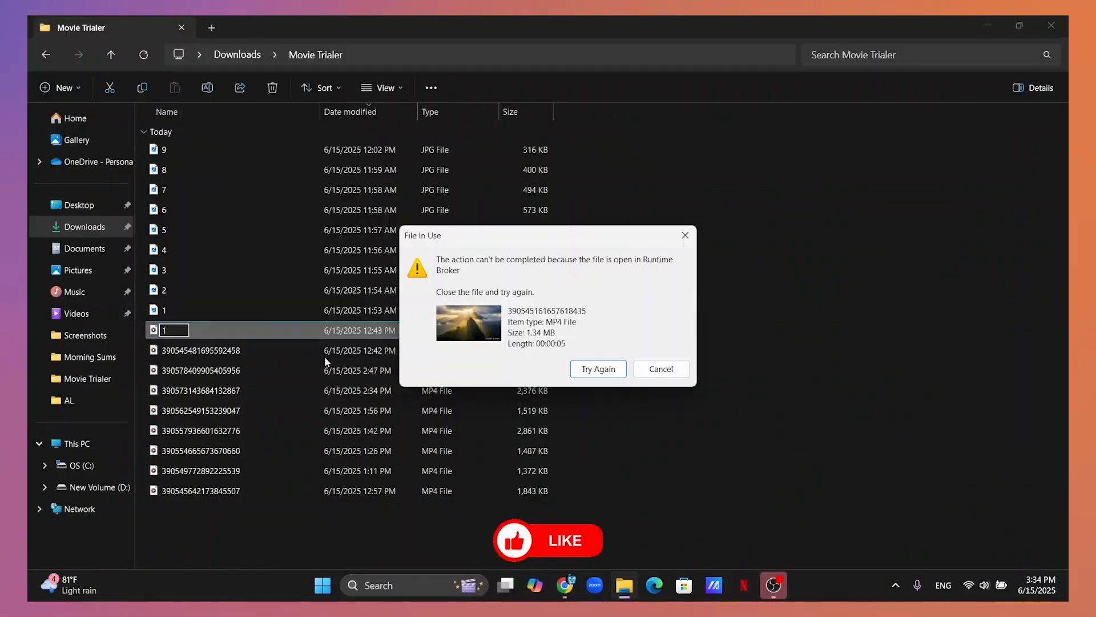
# Rename the generated MP4 clips in the Movie Trialer folder with their scene numbers 1 to 9.
pyautogui.rightClick(235, 331)
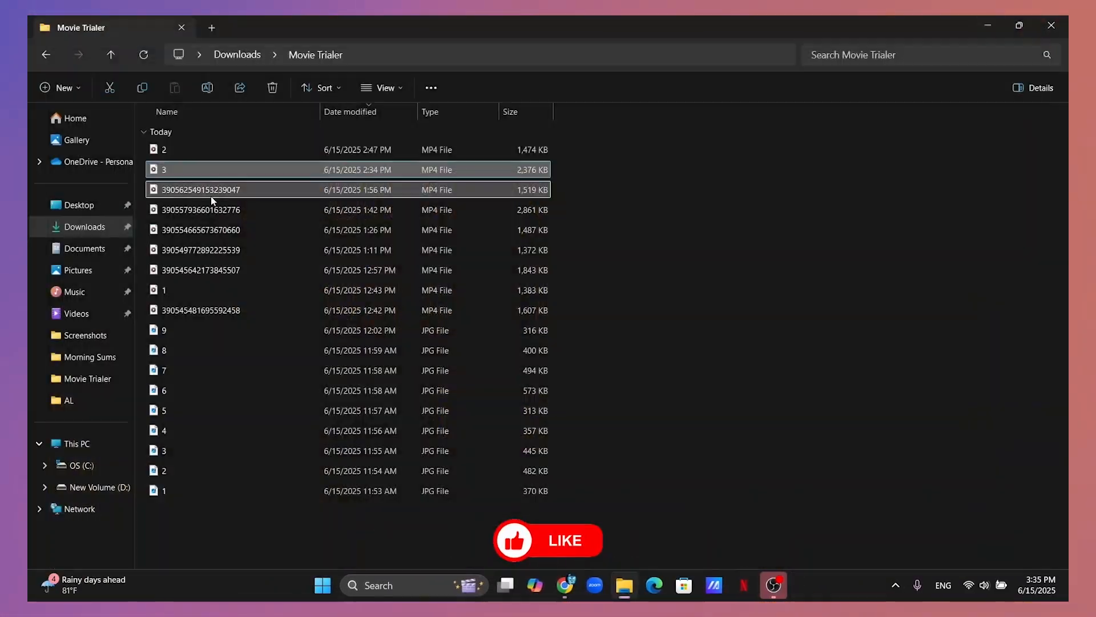
pyautogui.doubleClick(206, 194)
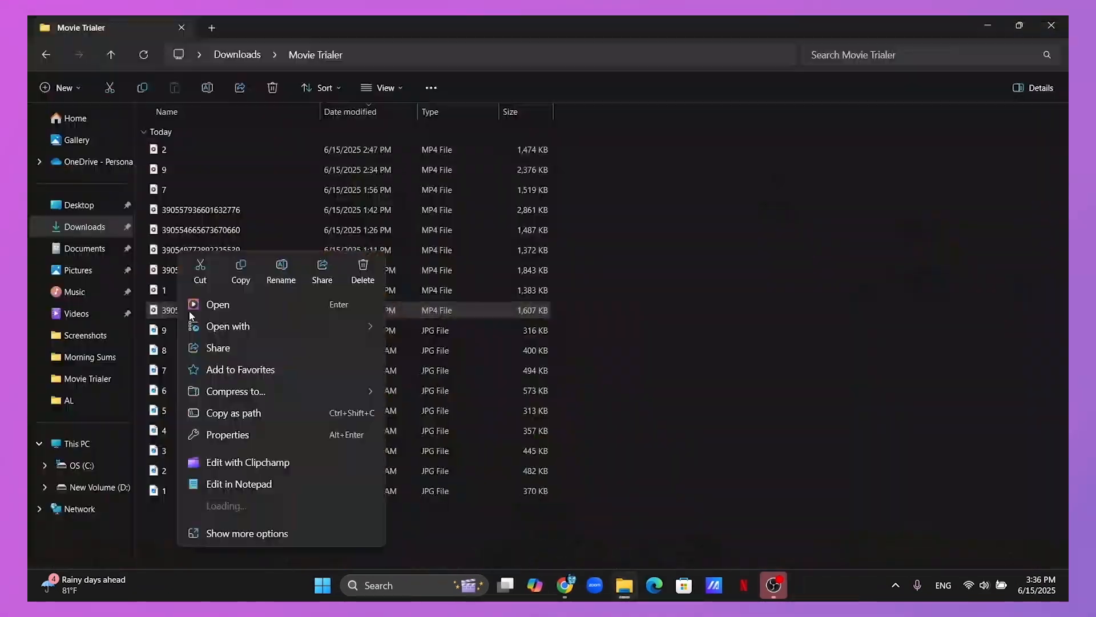
pyautogui.click(588, 344)
pyautogui.rightClick(215, 210)
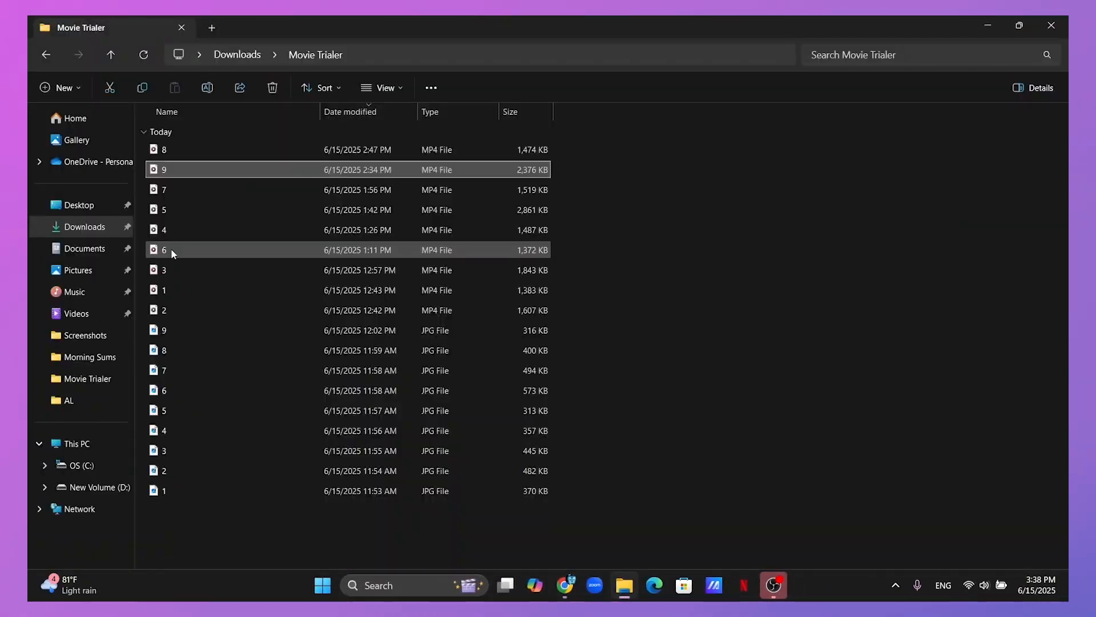
pyautogui.press('F2')
pyautogui.press('Return')
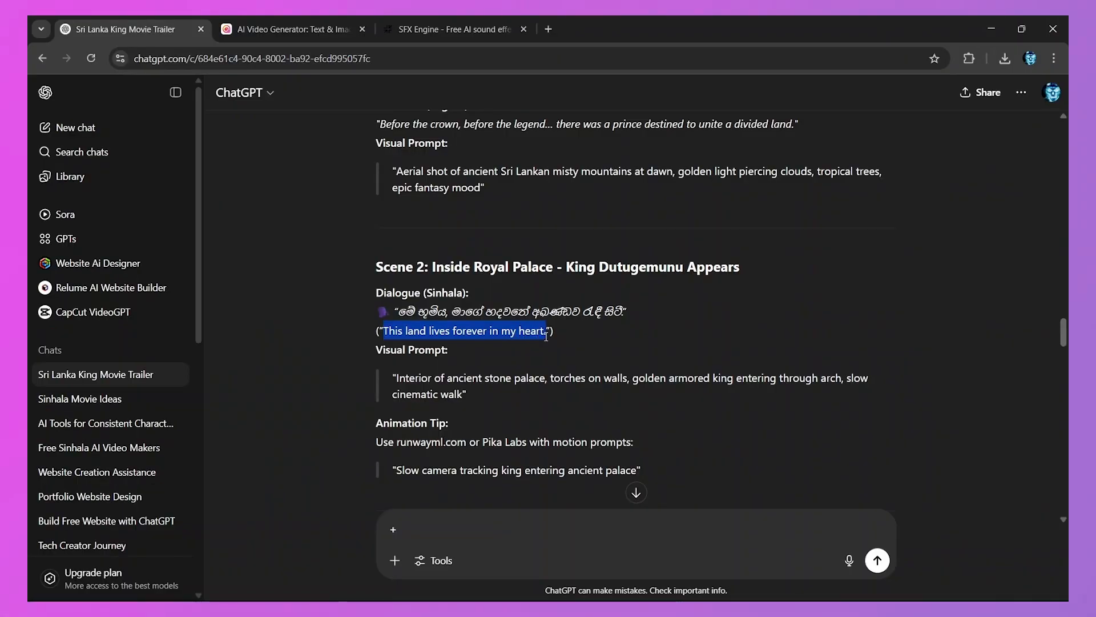
# Review the Scene 2 dialogue and the Scene 1 English narration in the ChatGPT trailer script.
pyautogui.click(546, 337)
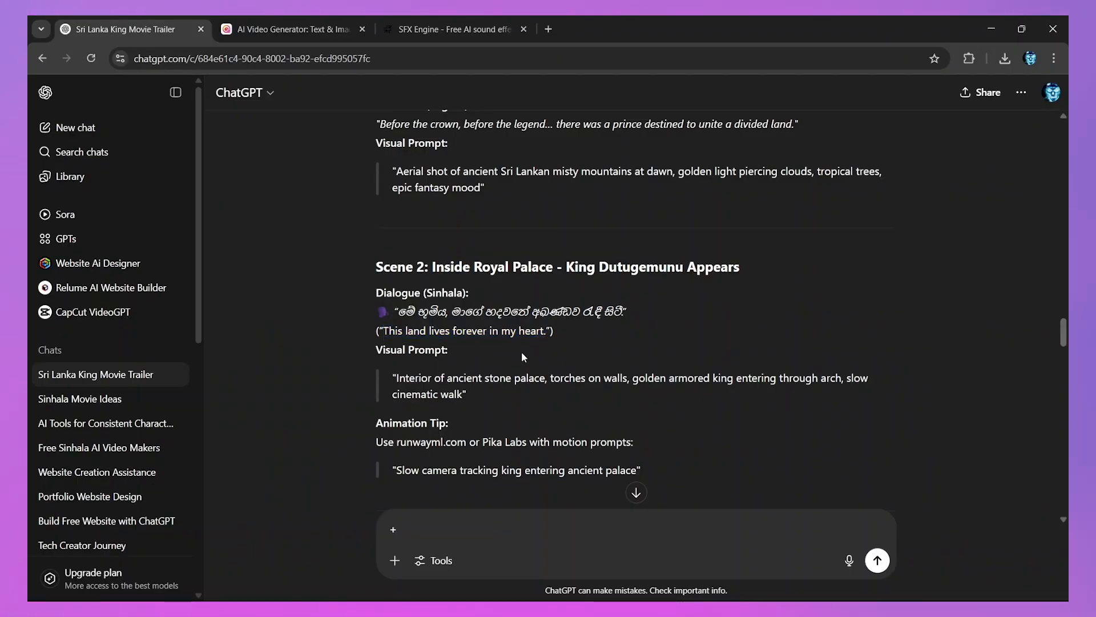
pyautogui.scroll(2, 401, 270)
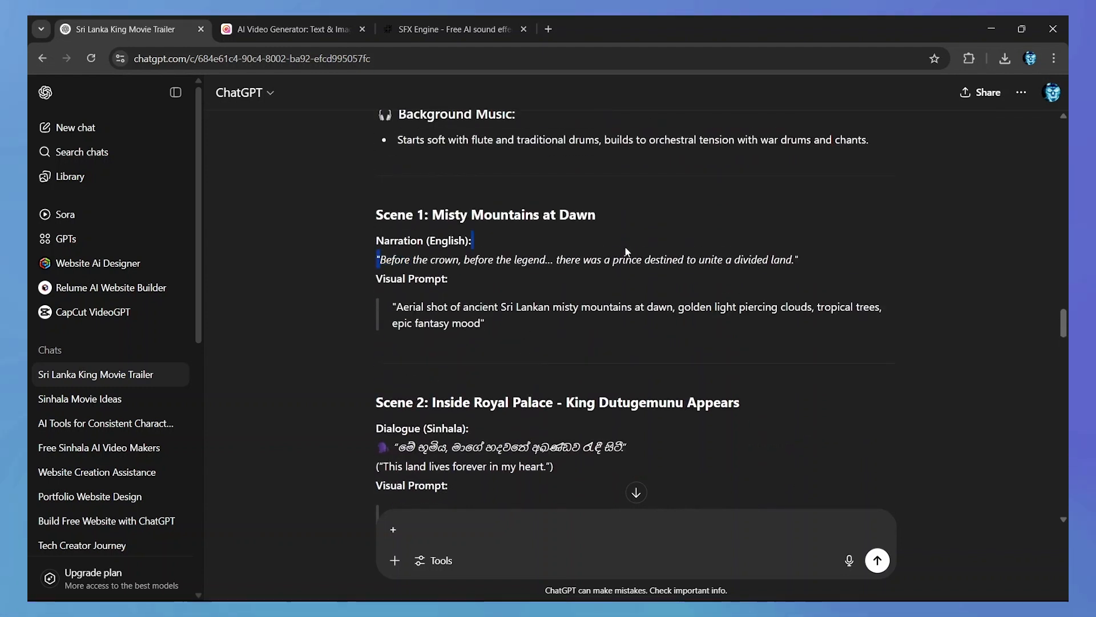
pyautogui.moveTo(380, 259); pyautogui.dragTo(733, 286)
pyautogui.click(734, 285)
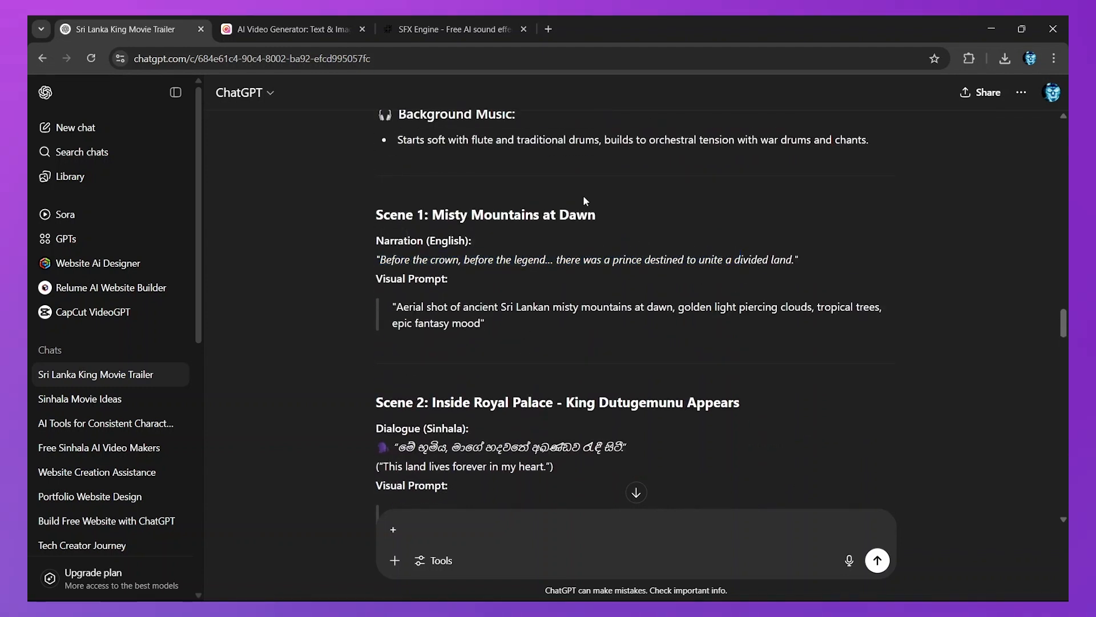
# Search Google for "capcut" in a new browser tab and open the official CapCut website.
pyautogui.click(547, 30)
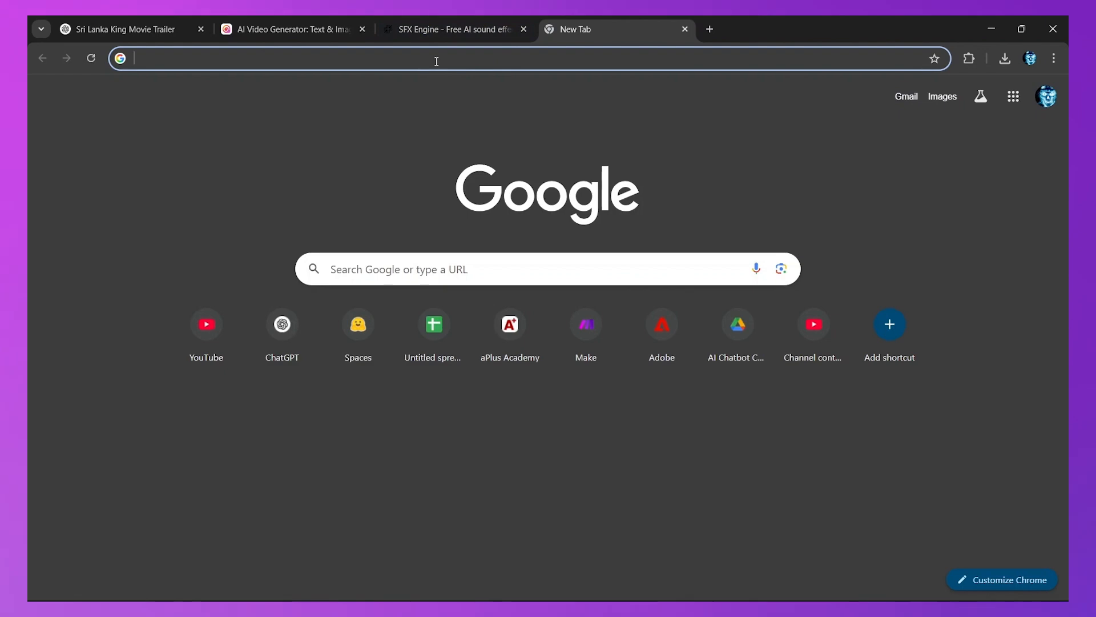
pyautogui.write('cap')
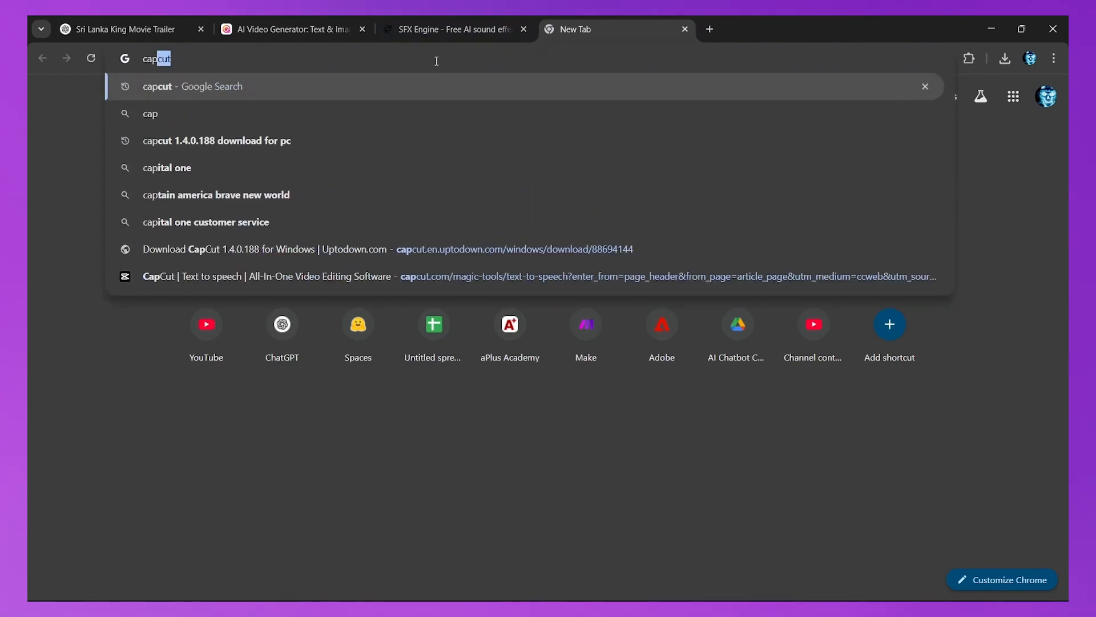
pyautogui.press('Return')
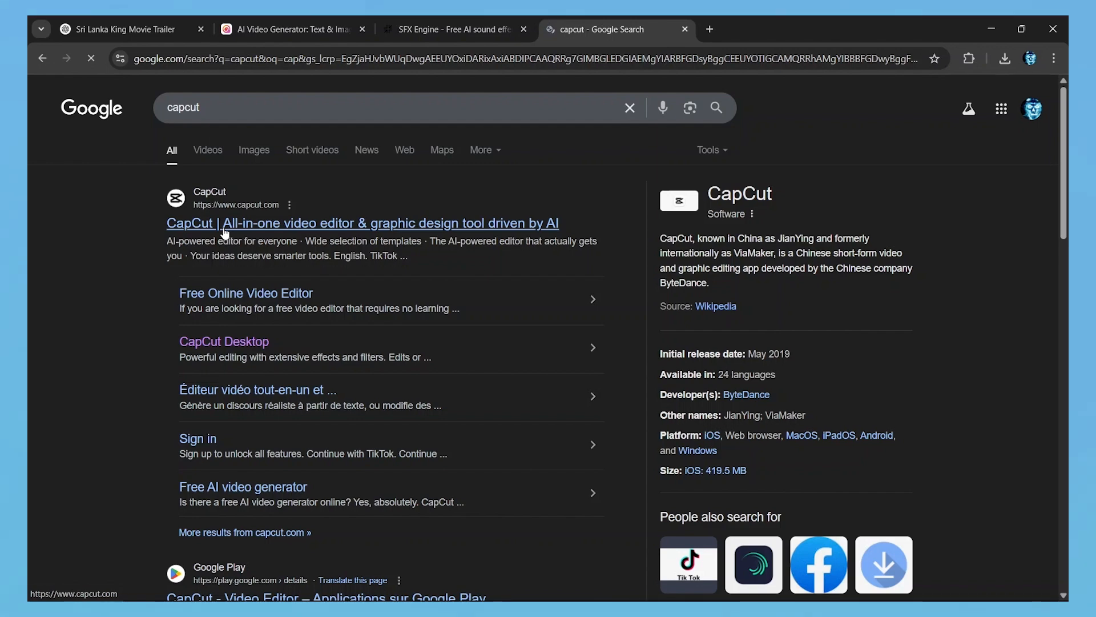
pyautogui.click(225, 234)
pyautogui.scroll(-2, 234, 234)
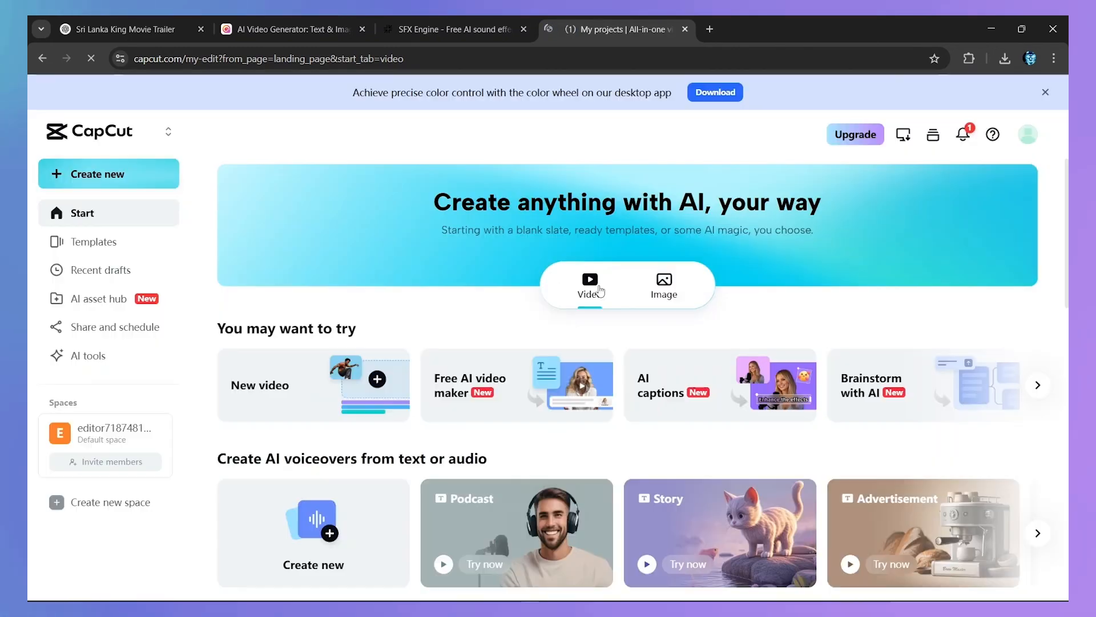
# Open CapCut's Text to speech tool from the AI tools and close the leftover AI tools page.
pyautogui.scroll(-2, 350, 406)
pyautogui.click(105, 356)
pyautogui.click(402, 366)
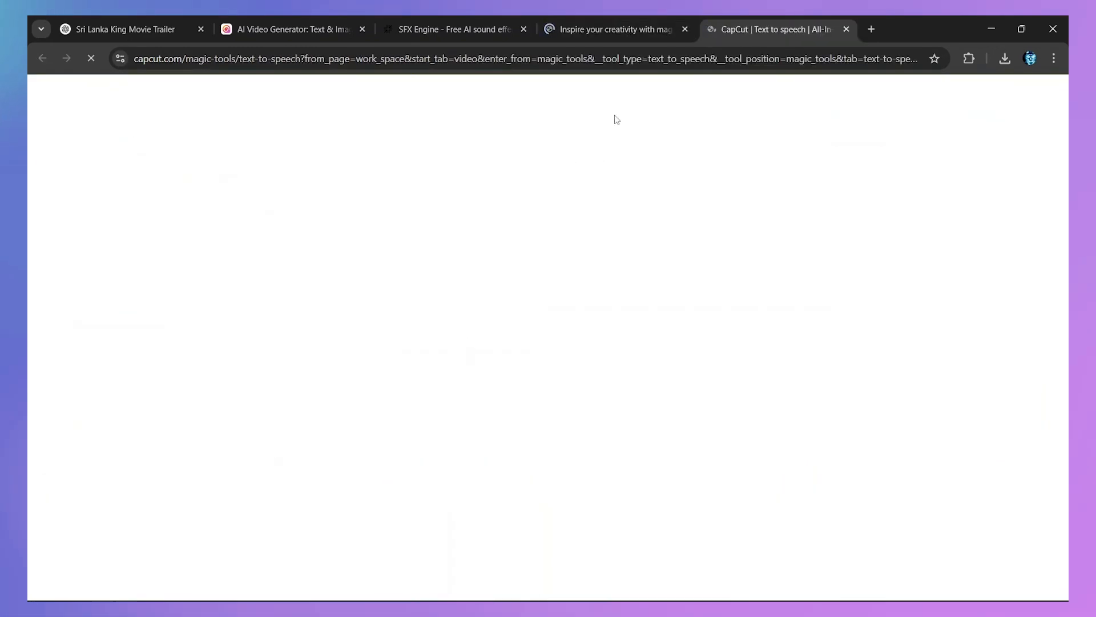
pyautogui.click(685, 29)
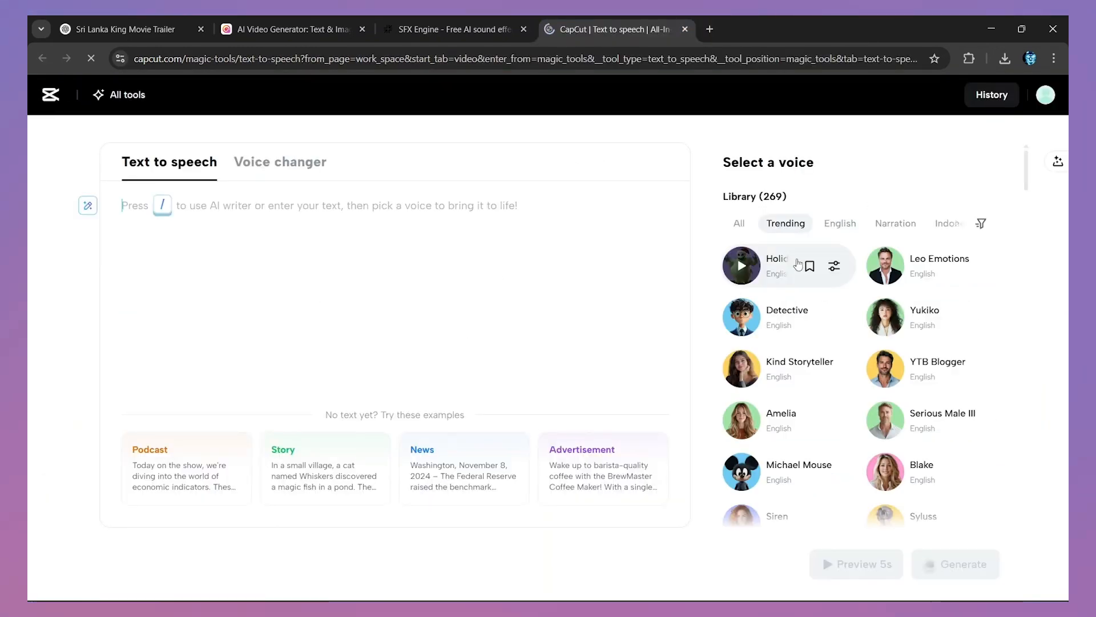
# Filter the CapCut voice library to Female gender and English language.
pyautogui.click(982, 224)
pyautogui.click(793, 337)
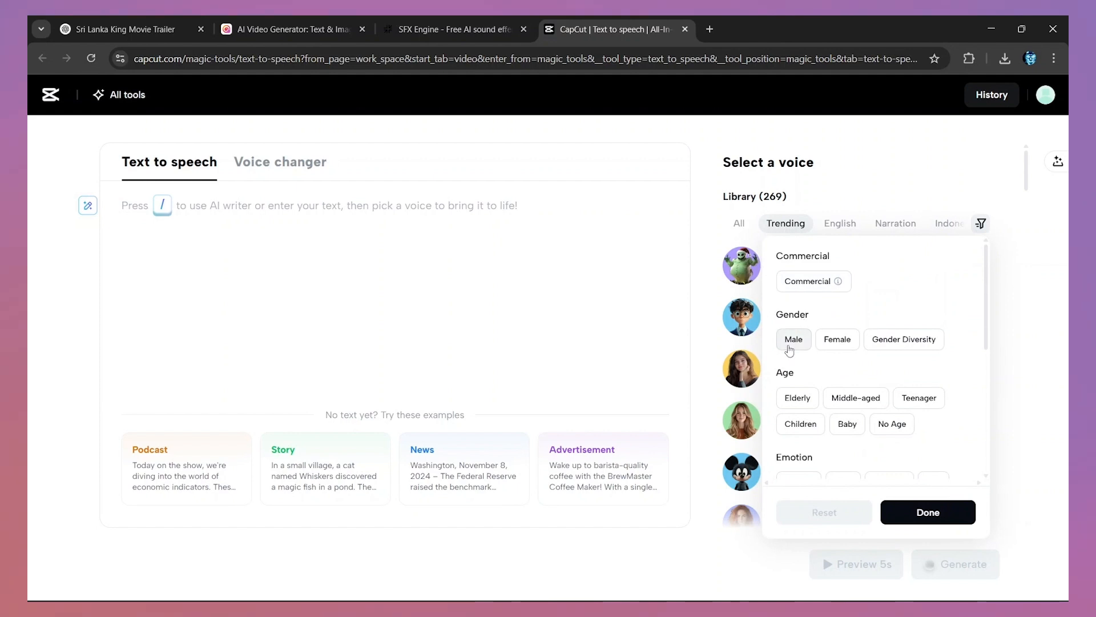
pyautogui.scroll(-1, 830, 311)
pyautogui.click(837, 272)
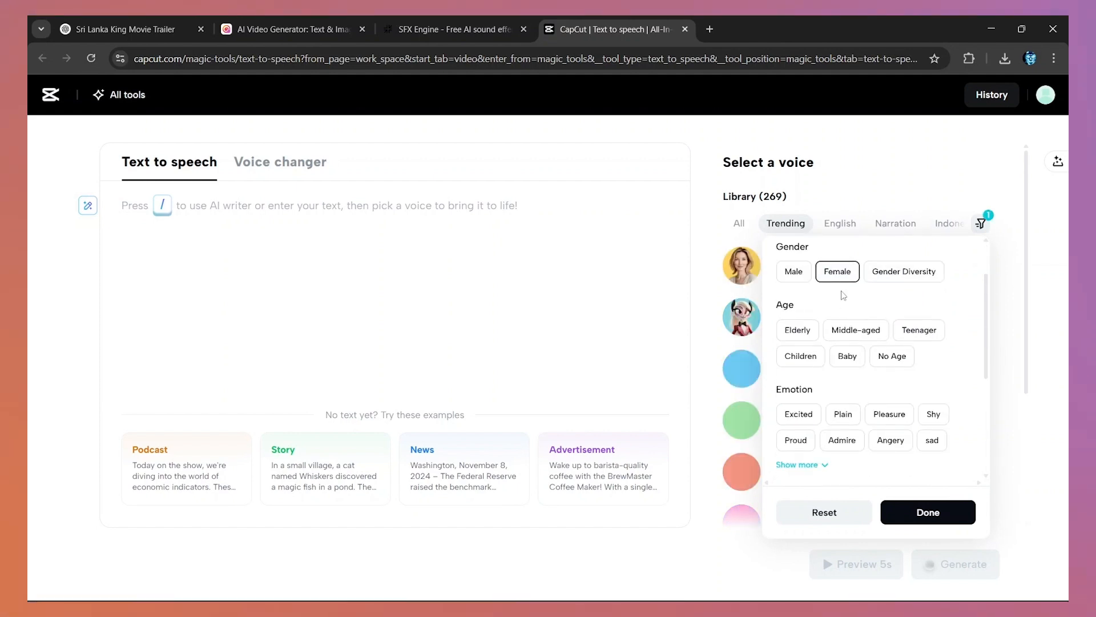
pyautogui.scroll(-1, 834, 308)
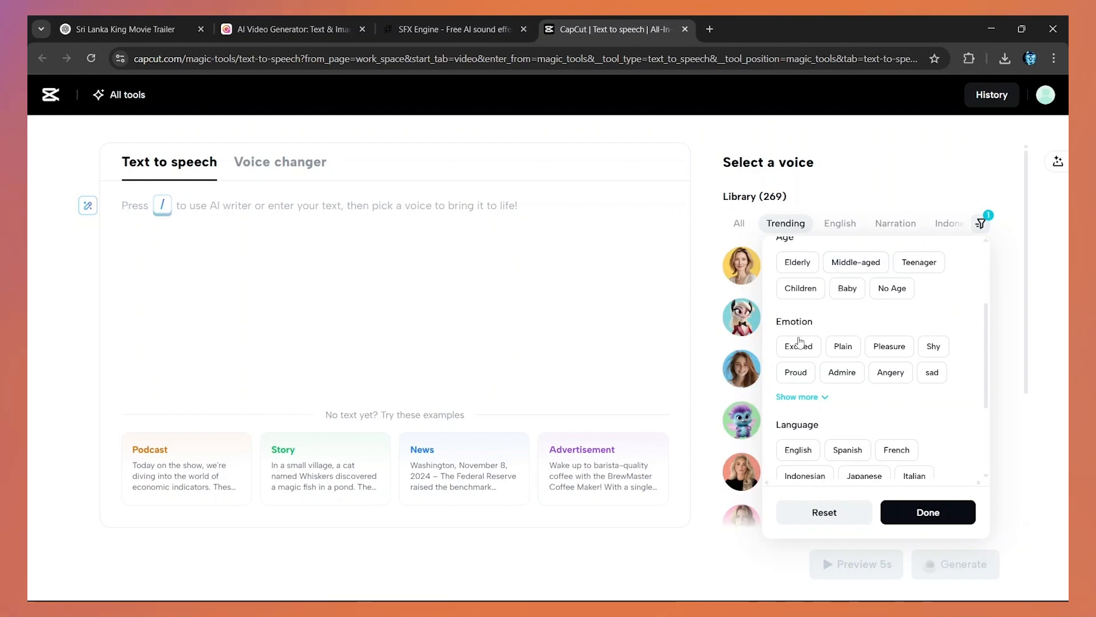
pyautogui.scroll(-1, 811, 354)
pyautogui.click(806, 391)
pyautogui.scroll(-1, 816, 400)
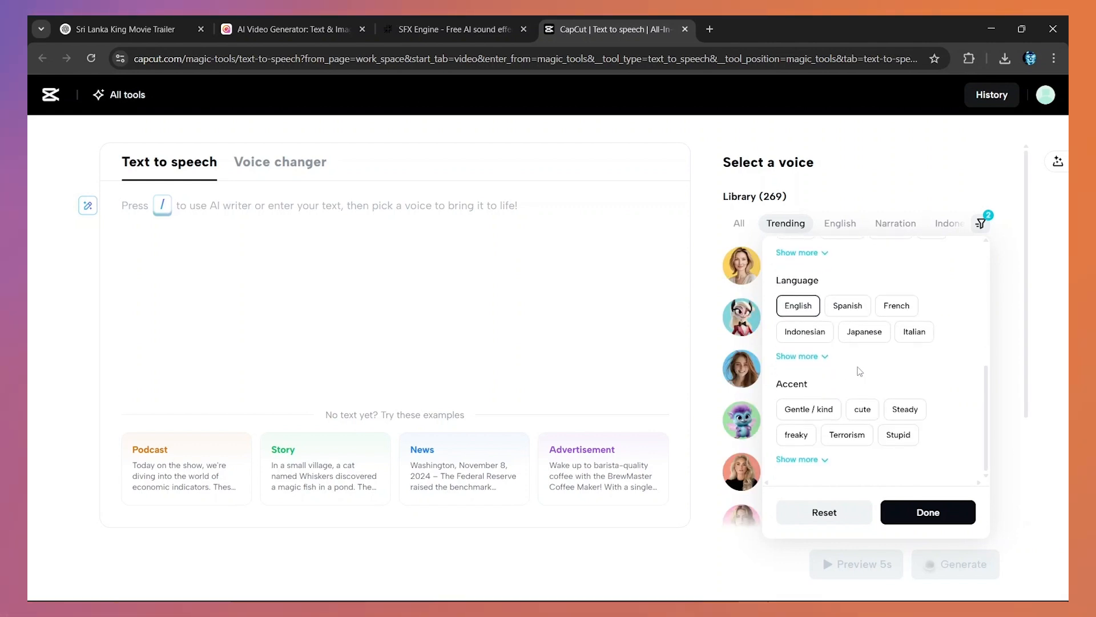
# Expand the accent options, add one of the additional accents to the voice filter, and apply the filters.
pyautogui.click(815, 460)
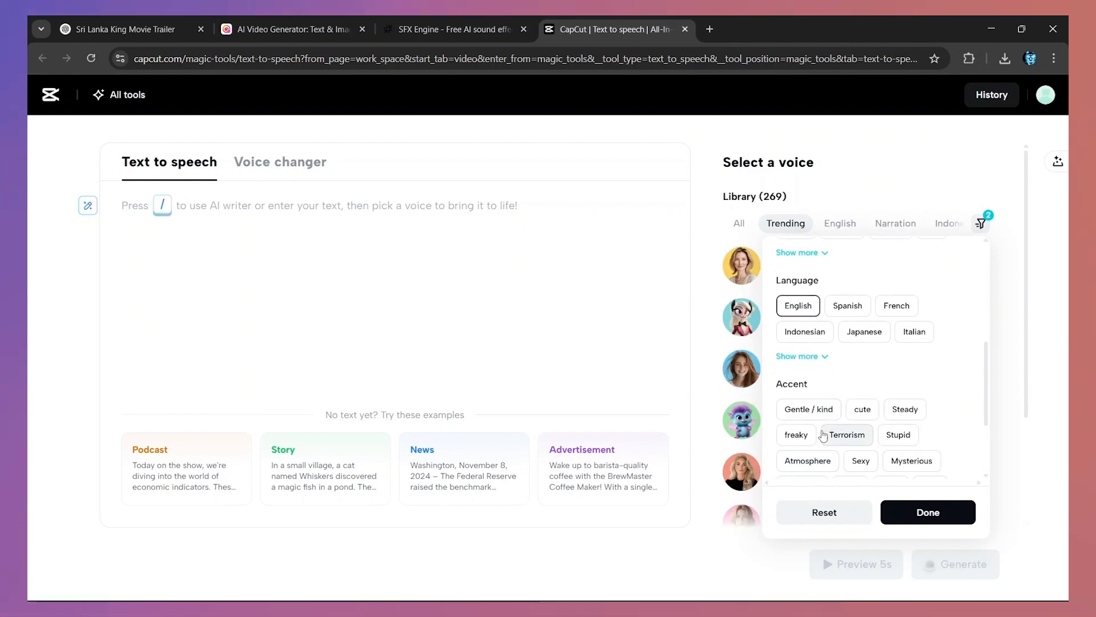
pyautogui.scroll(-1, 846, 432)
pyautogui.click(844, 420)
pyautogui.scroll(5, 853, 429)
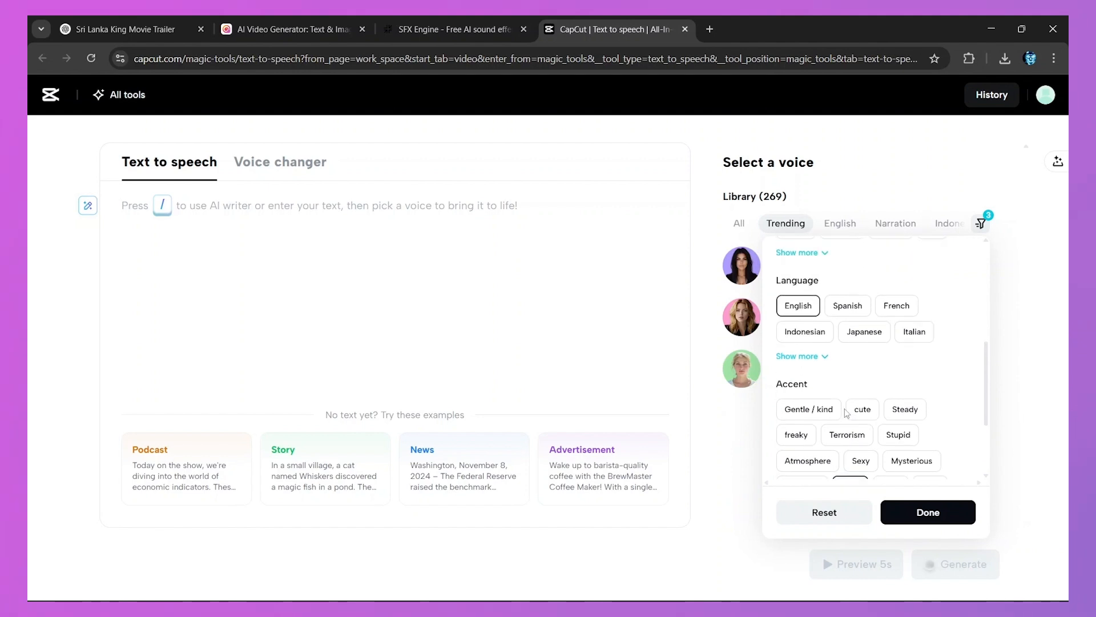
pyautogui.click(928, 511)
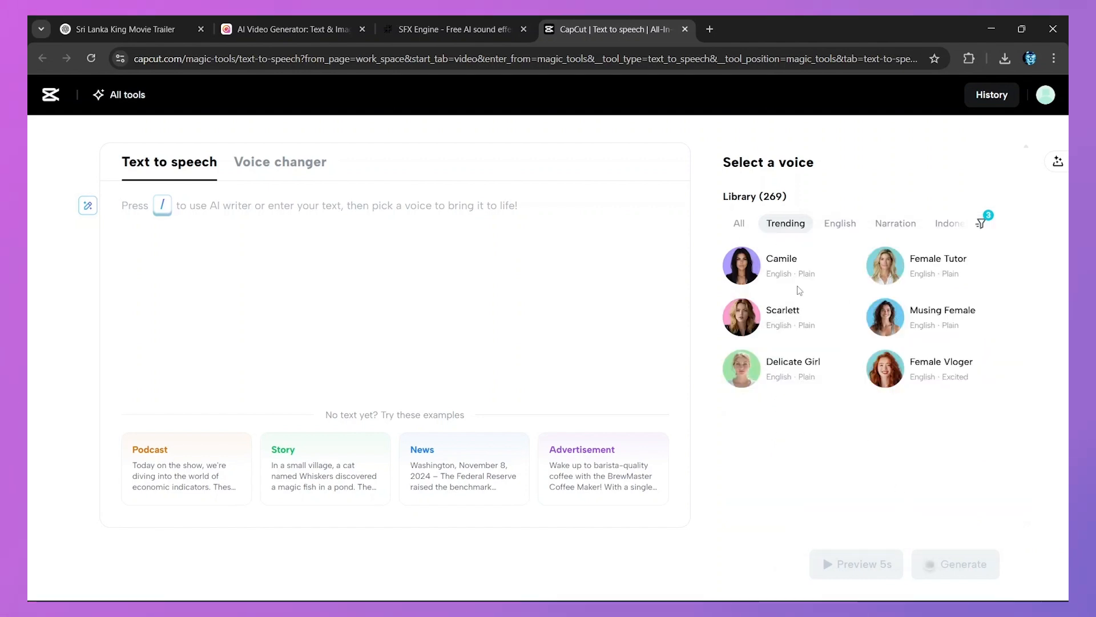
# Listen to the Camile voice sample and lower the system volume.
pyautogui.click(742, 267)
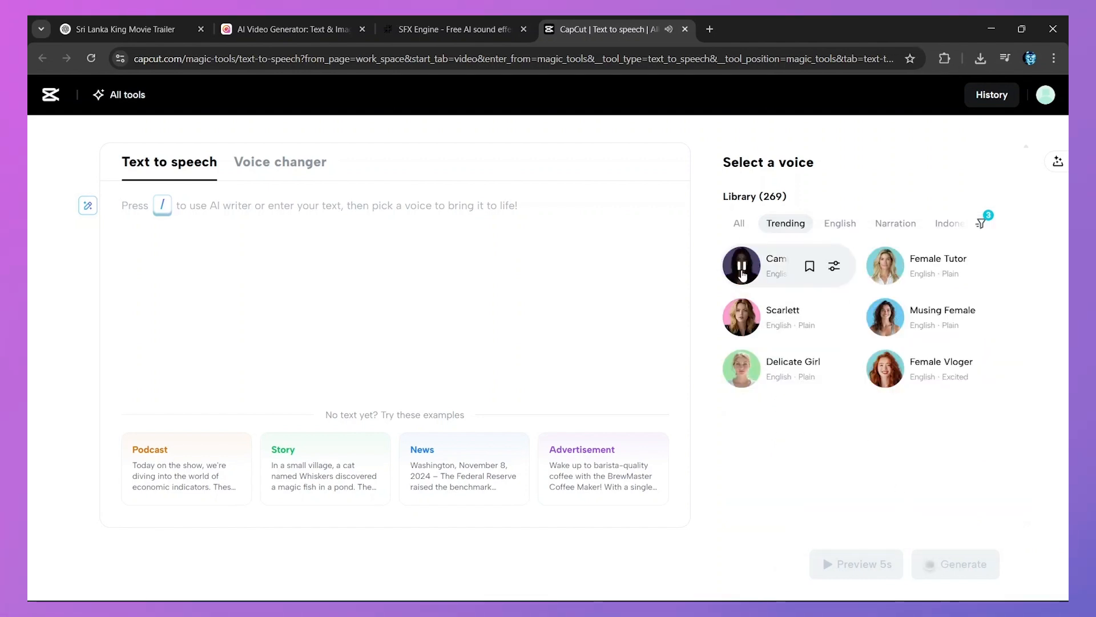
pyautogui.press('XF86AudioLowerVolume')
pyautogui.press('XF86AudioLowerVolume')
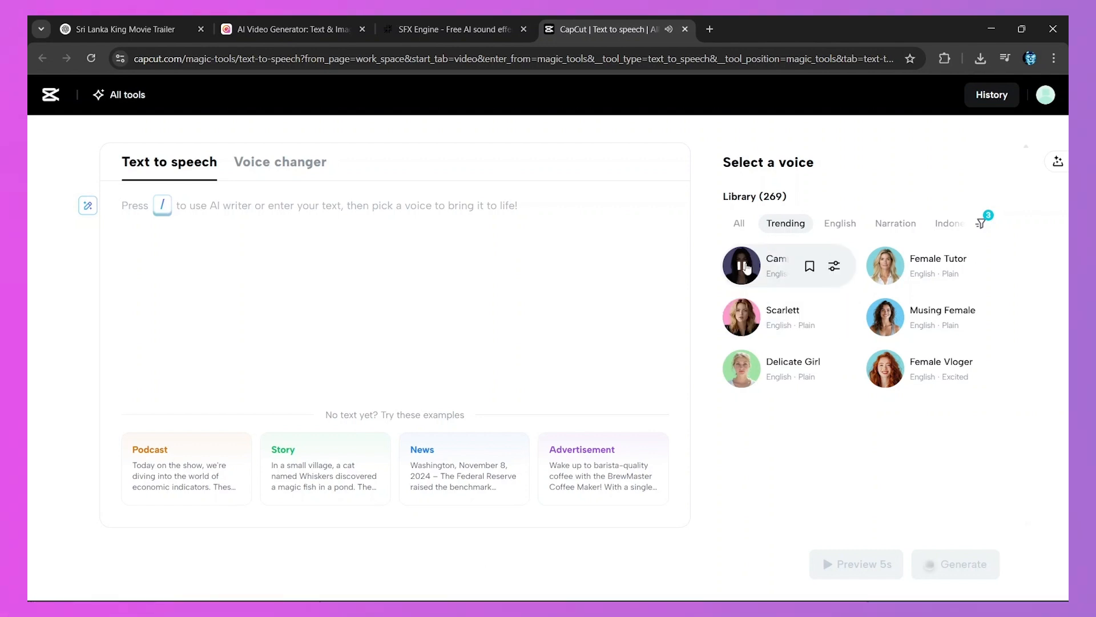
pyautogui.click(746, 266)
# Switch the voice gender filter to Male and listen to the Thrilled Male and Sports Commentator samples.
pyautogui.click(981, 223)
pyautogui.click(794, 339)
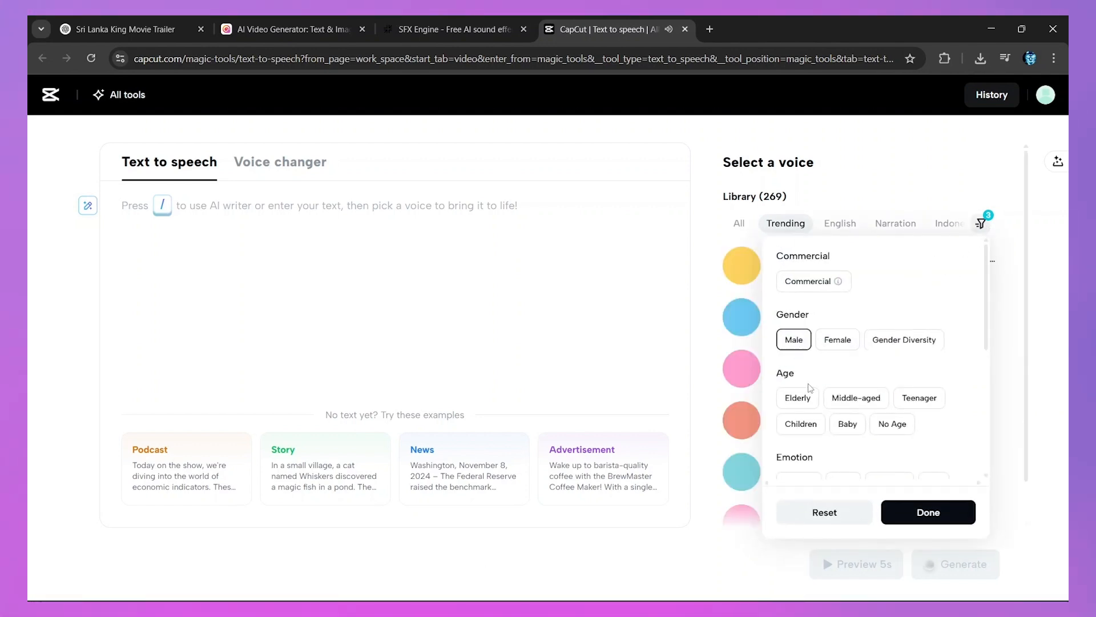
pyautogui.click(904, 522)
pyautogui.click(750, 320)
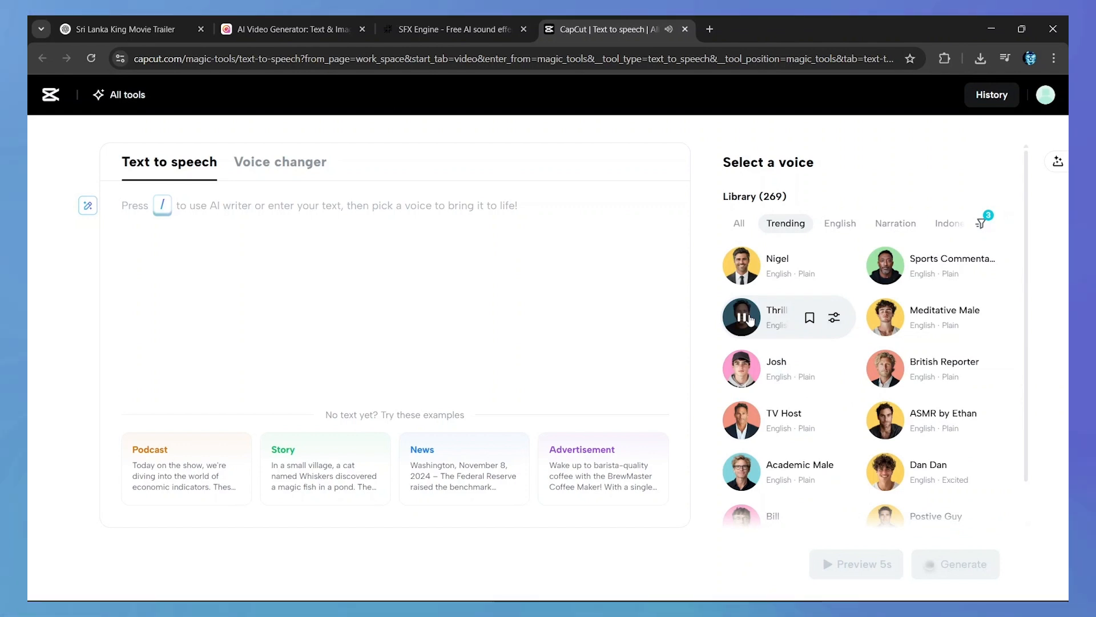
pyautogui.click(886, 268)
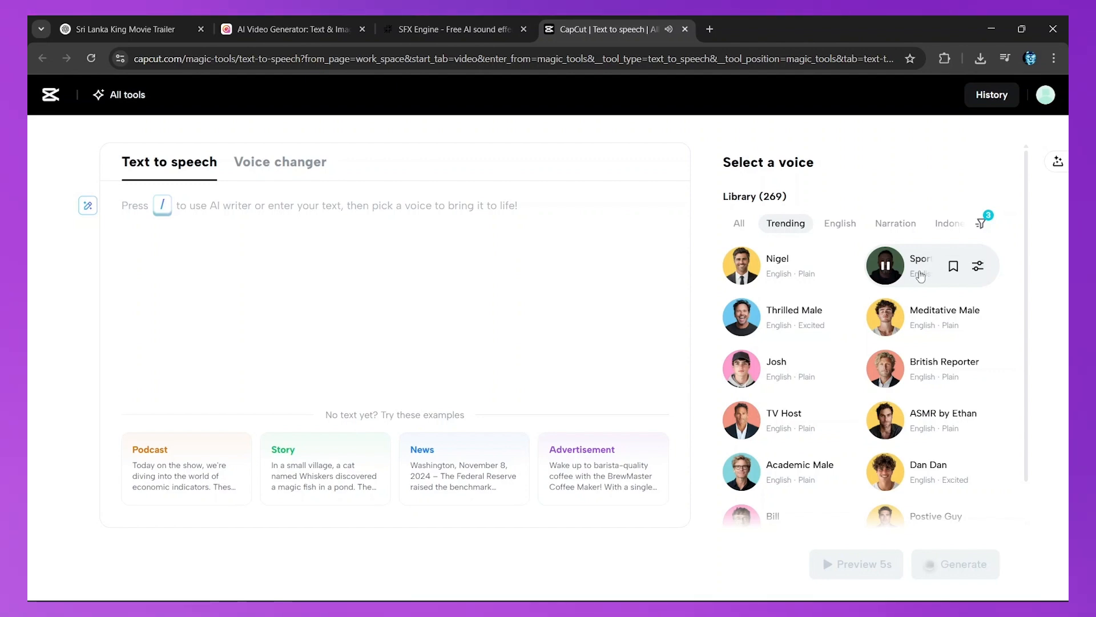
# Copy the Scene 1 narration "Before the crown, before the legend…" from ChatGPT and paste it into CapCut's Text to speech editor.
pyautogui.click(157, 22)
pyautogui.moveTo(377, 258); pyautogui.dragTo(790, 260)
pyautogui.rightClick(459, 263)
pyautogui.click(485, 276)
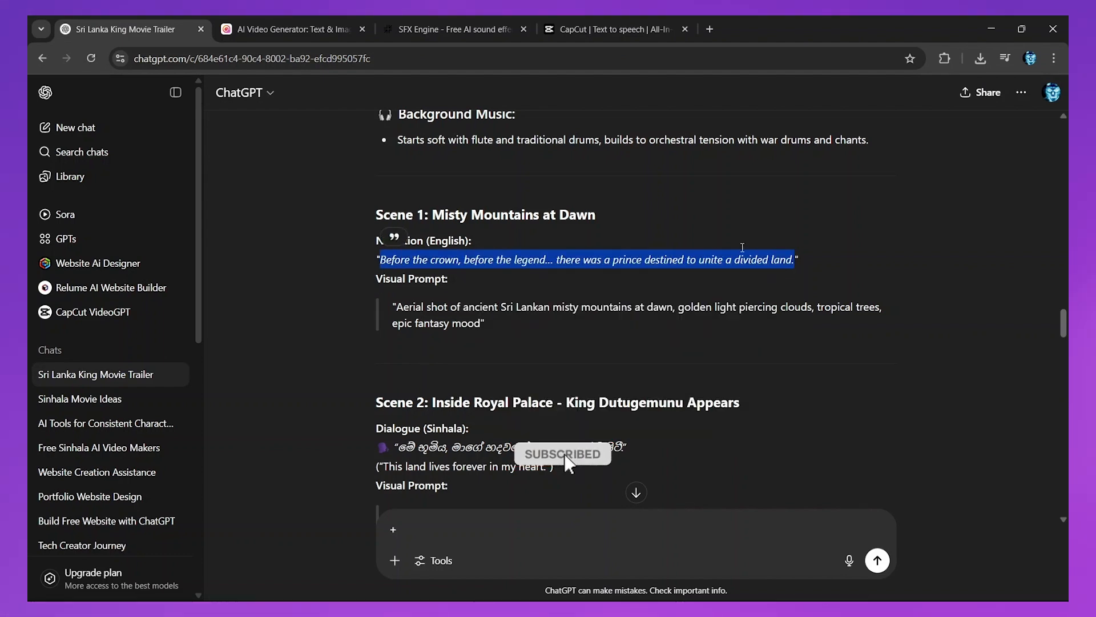
pyautogui.click(605, 29)
pyautogui.rightClick(358, 209)
pyautogui.click(377, 339)
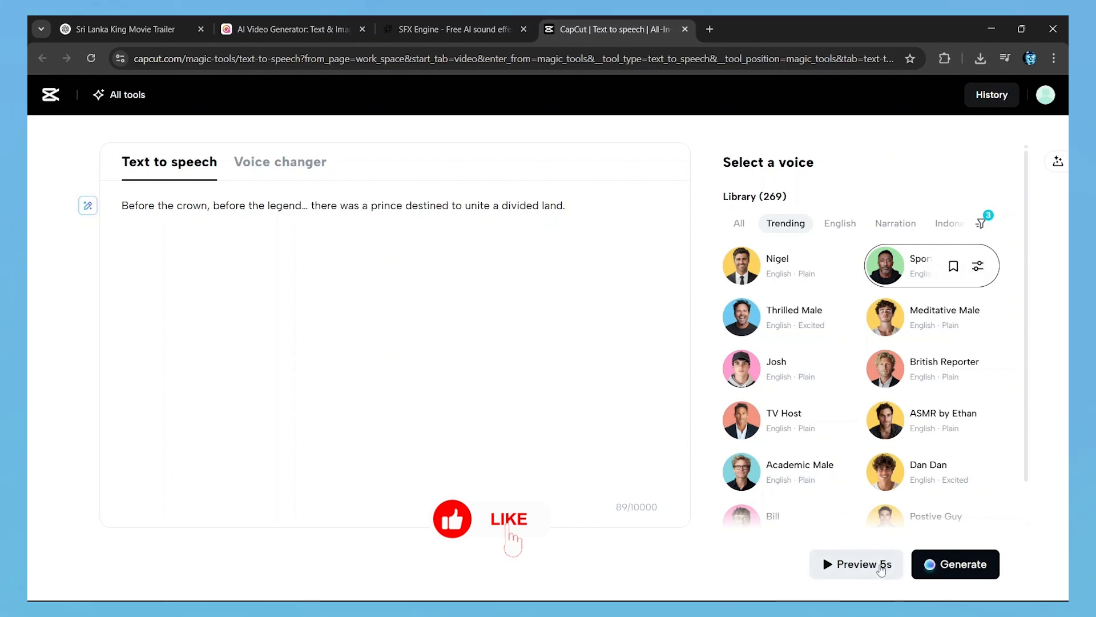
# Preview the Scene 1 narration for five seconds with the Sports Commentator voice and with the Nigel voice.
pyautogui.click(881, 565)
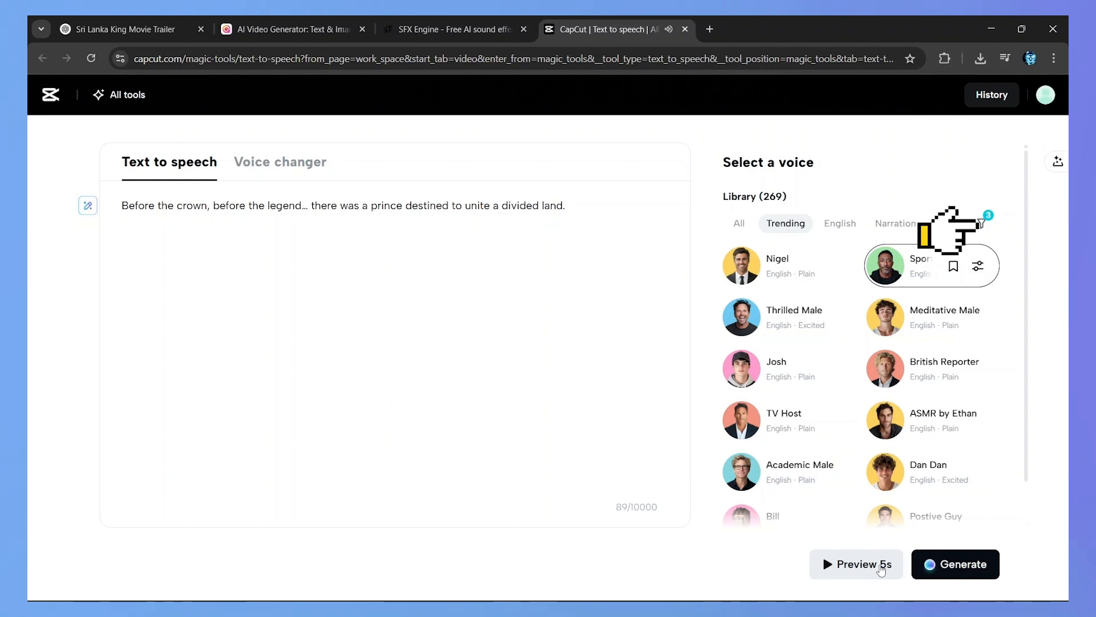
pyautogui.click(745, 273)
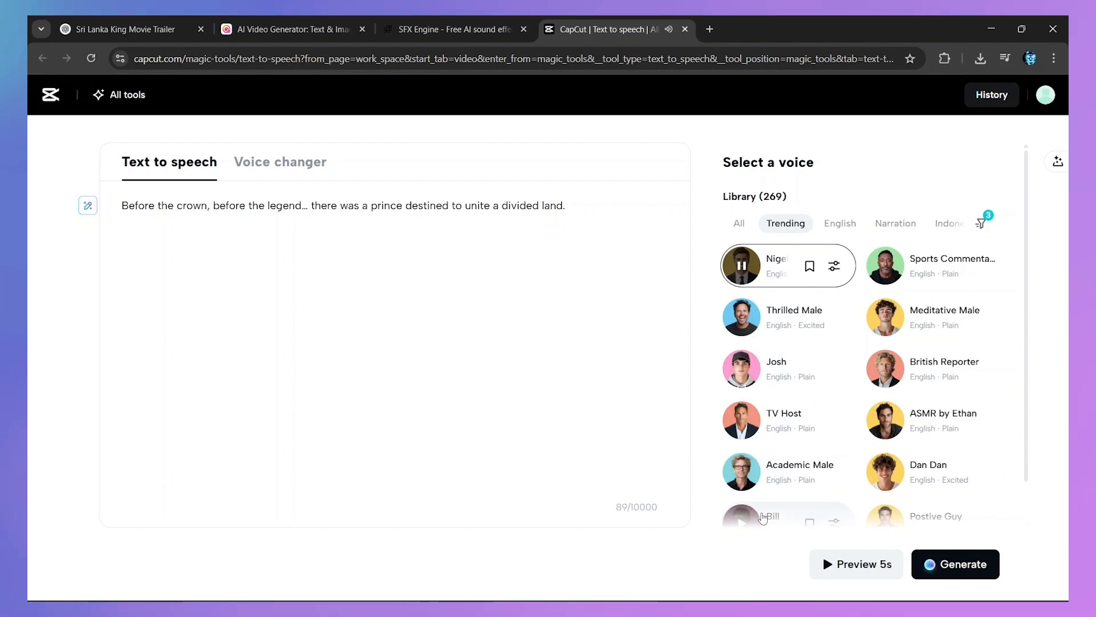
pyautogui.click(841, 569)
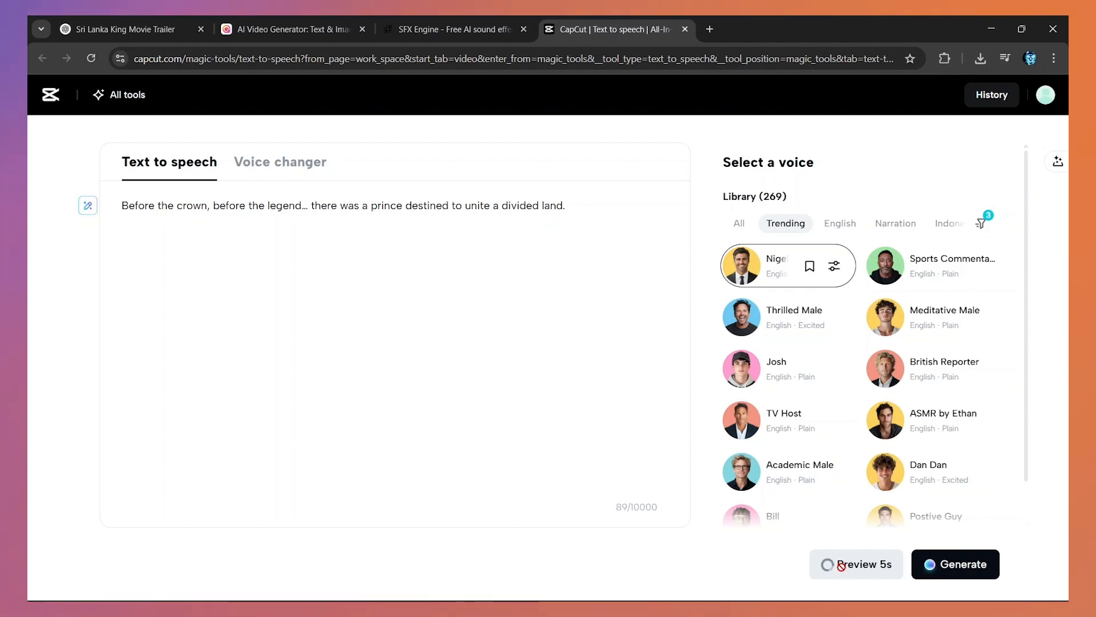
# Preview "Coming January 2026… Witness the rise of a true king." with the Nigel voice, remove the final period, and generate the speech.
pyautogui.scroll(-1, 926, 486)
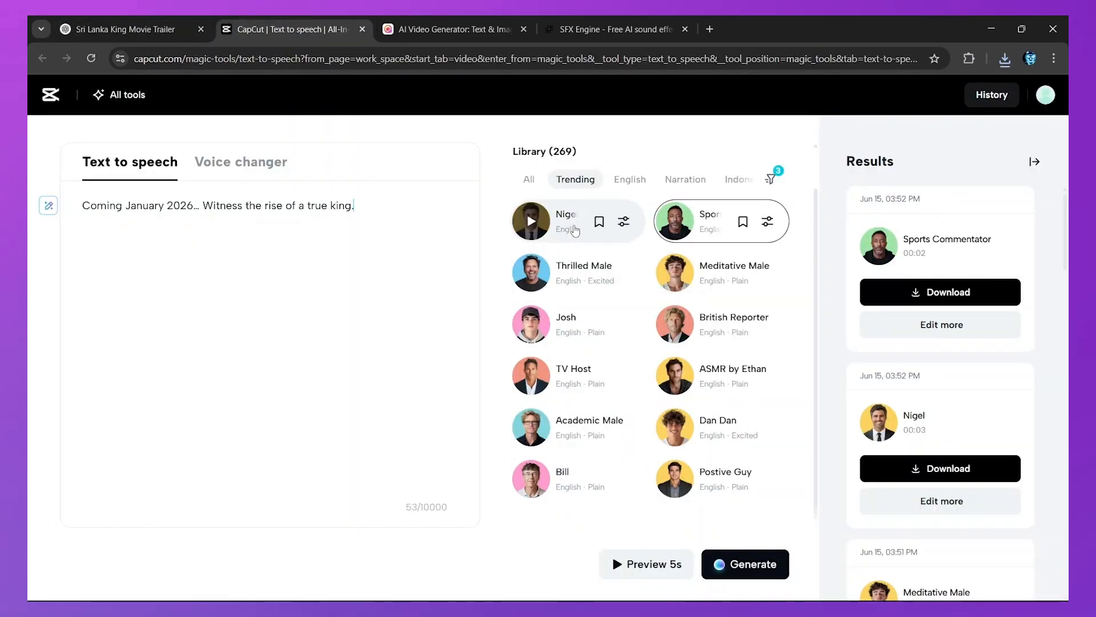
pyautogui.click(575, 230)
pyautogui.click(650, 563)
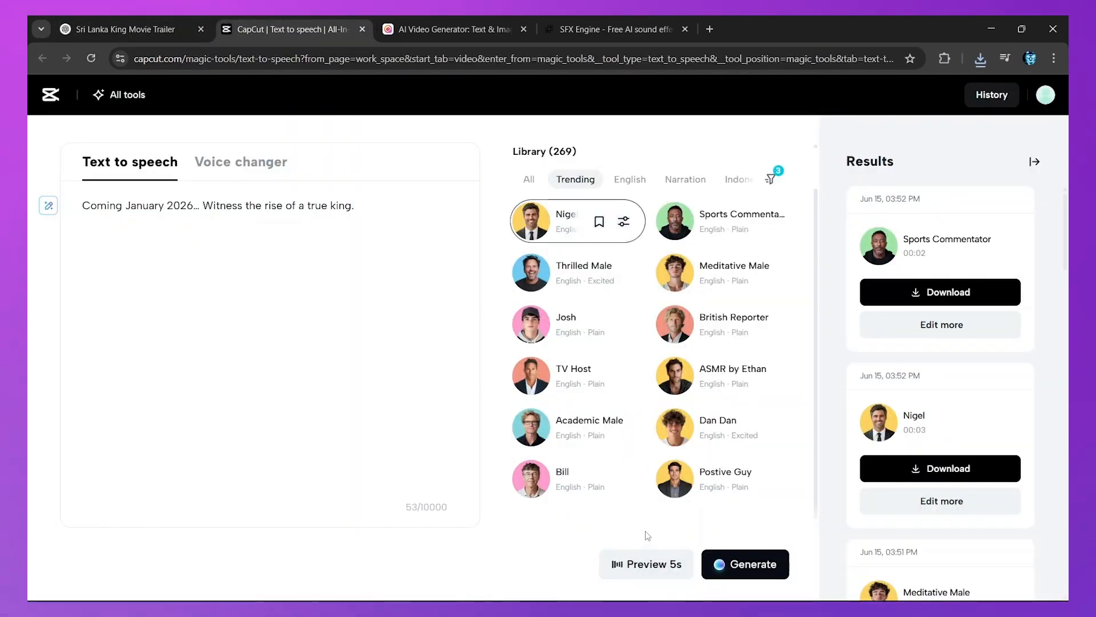
pyautogui.click(640, 571)
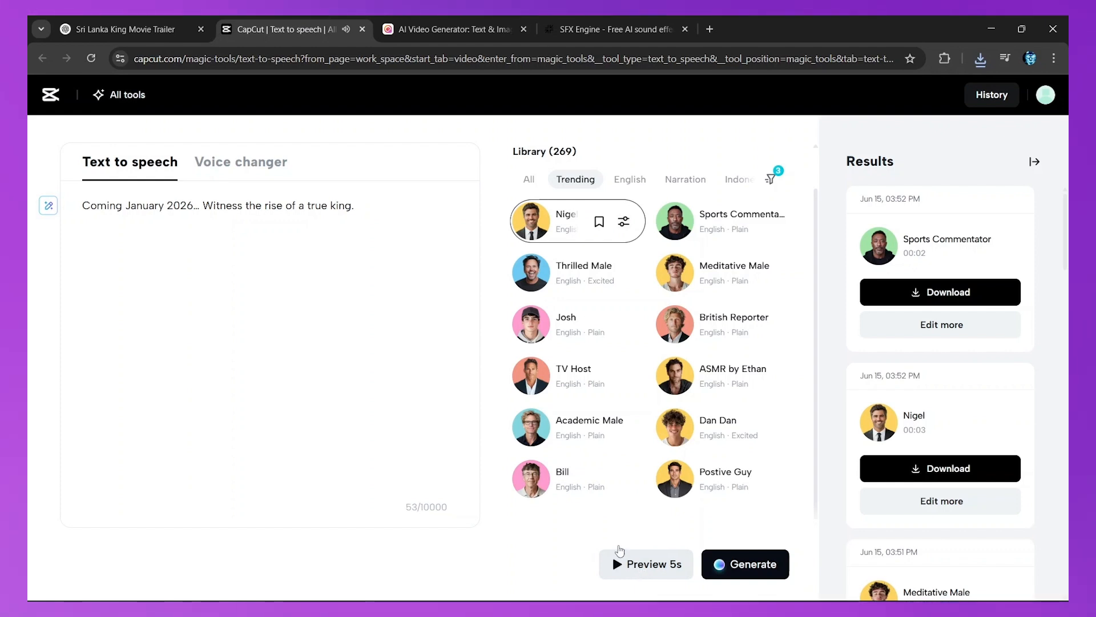
pyautogui.write('king')
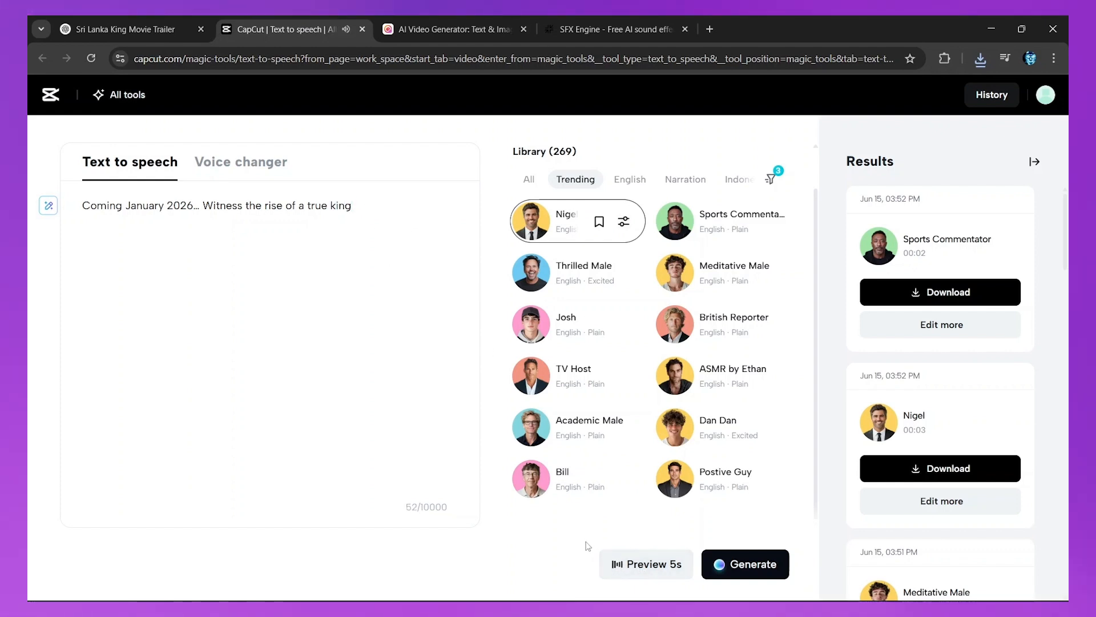
pyautogui.click(722, 565)
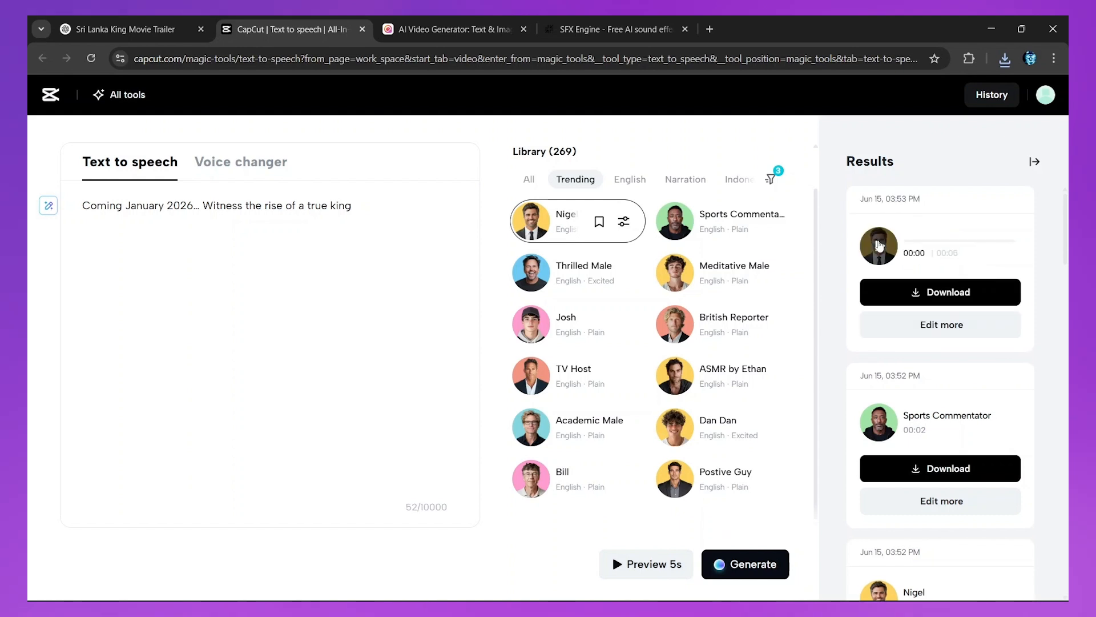
# Listen to the generated speech, shorten the text to "Coming January 2026…", then preview and generate it with the Nigel voice.
pyautogui.click(879, 248)
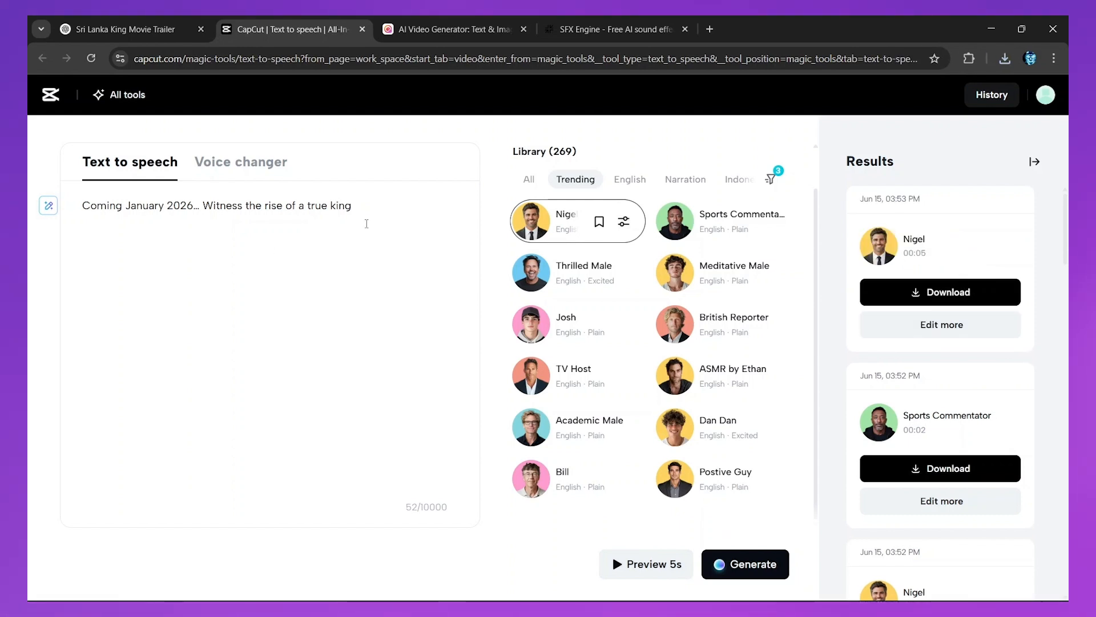
pyautogui.moveTo(352, 207); pyautogui.dragTo(199, 207)
pyautogui.press('BackSpace')
pyautogui.click(638, 573)
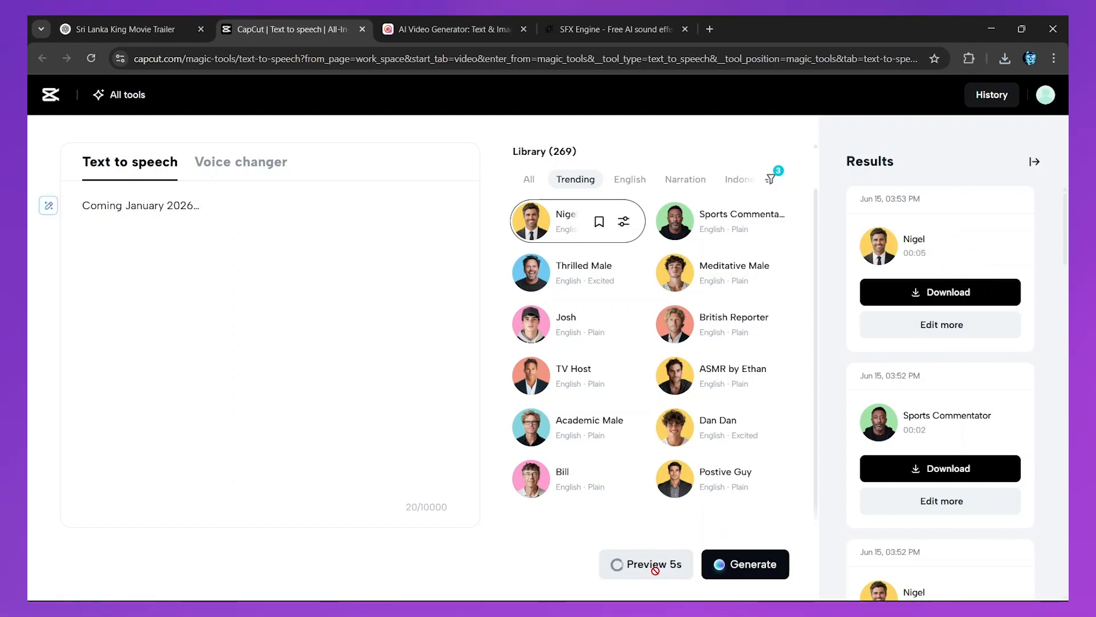
pyautogui.click(721, 565)
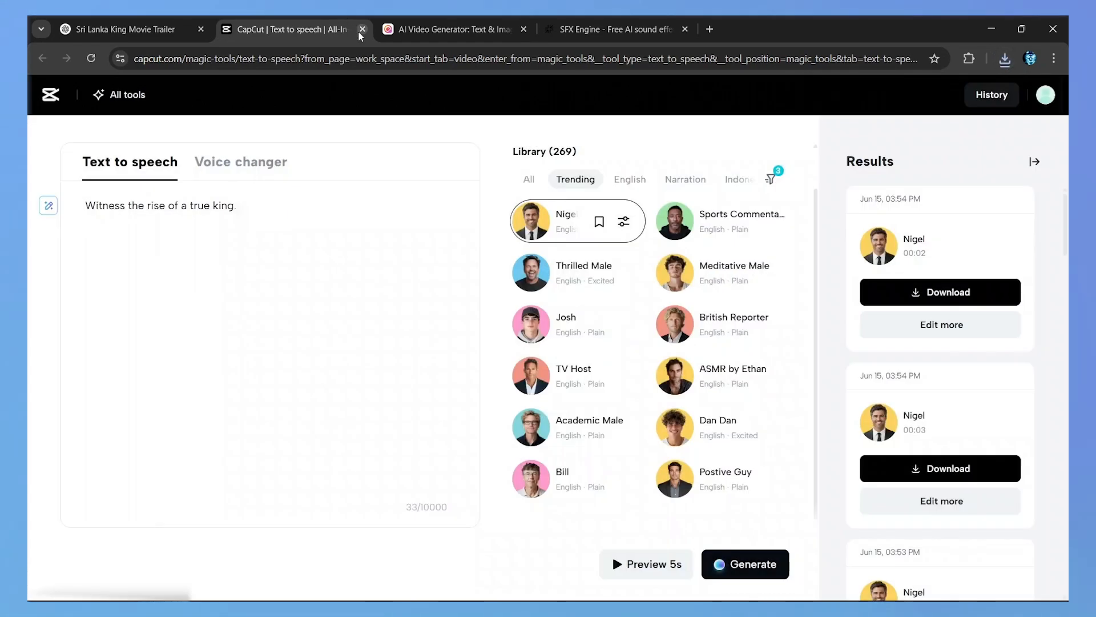
# Close the CapCut and AI Video Generator pages and copy the ambient sound description from Scene 3's animation tip in ChatGPT.
pyautogui.click(362, 29)
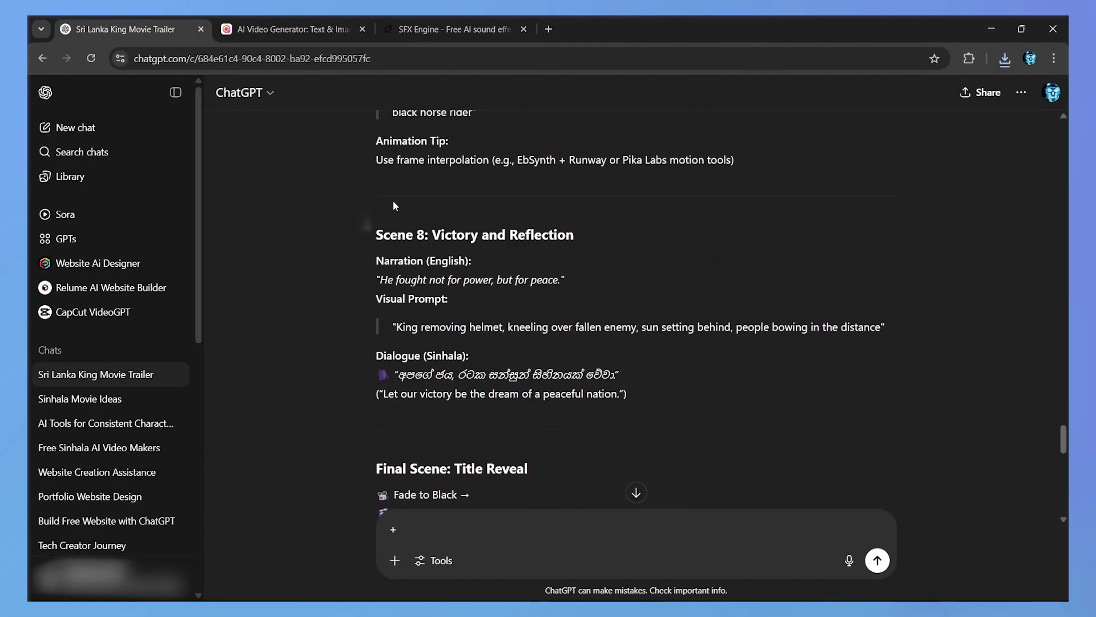
pyautogui.click(362, 29)
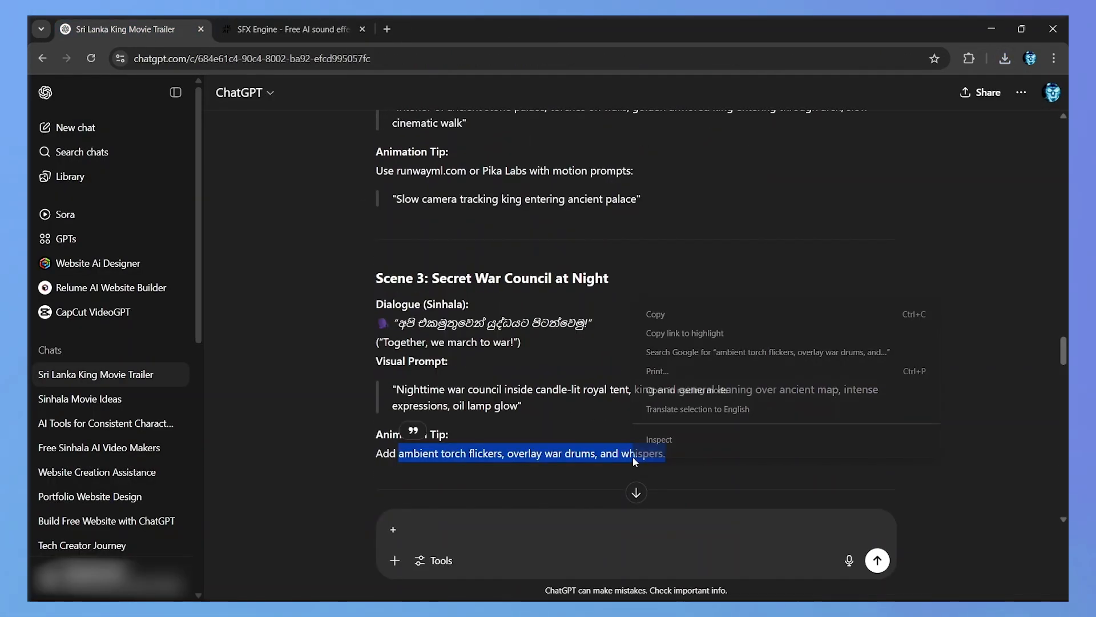
pyautogui.click(664, 314)
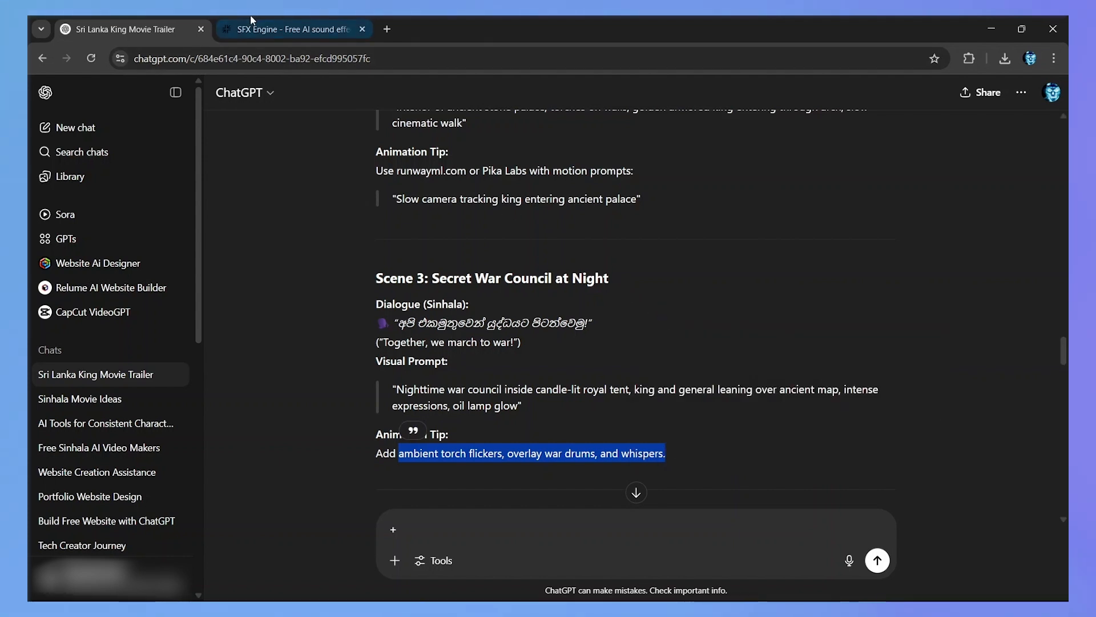
# Switch to SFX Engine and open its sound effect creation page from the dashboard.
pyautogui.click(291, 29)
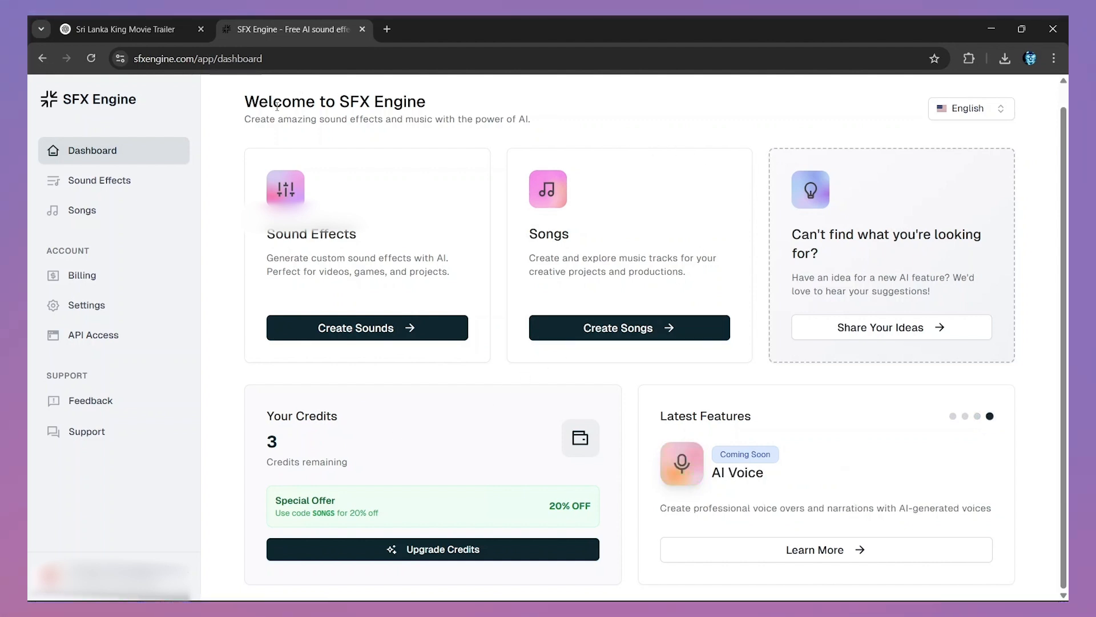
pyautogui.moveTo(277, 106); pyautogui.dragTo(427, 102)
pyautogui.click(441, 105)
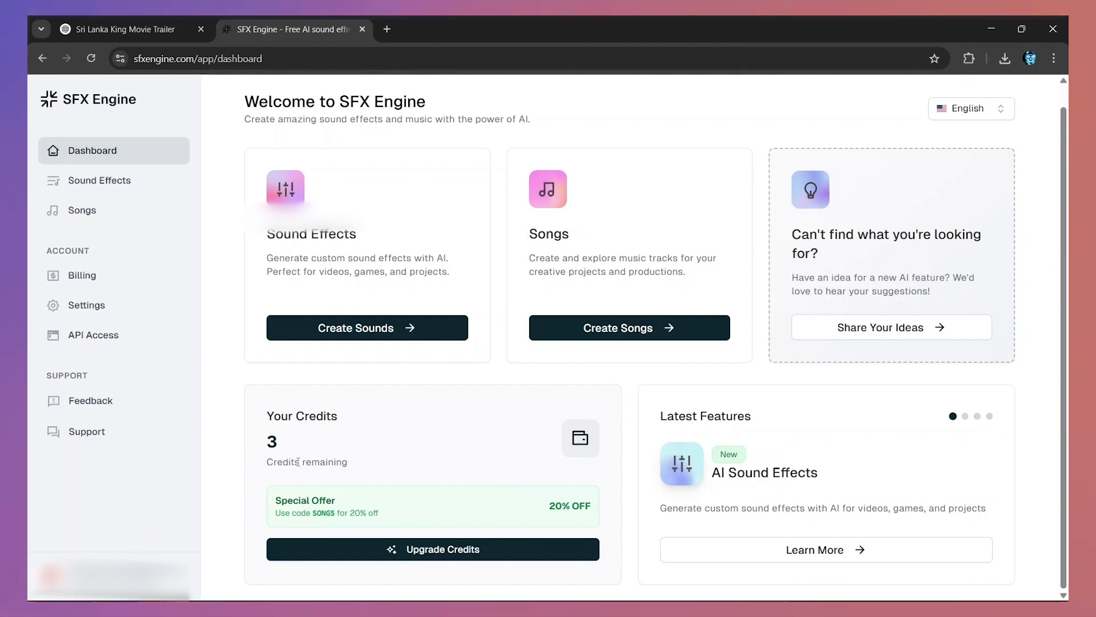
pyautogui.click(332, 333)
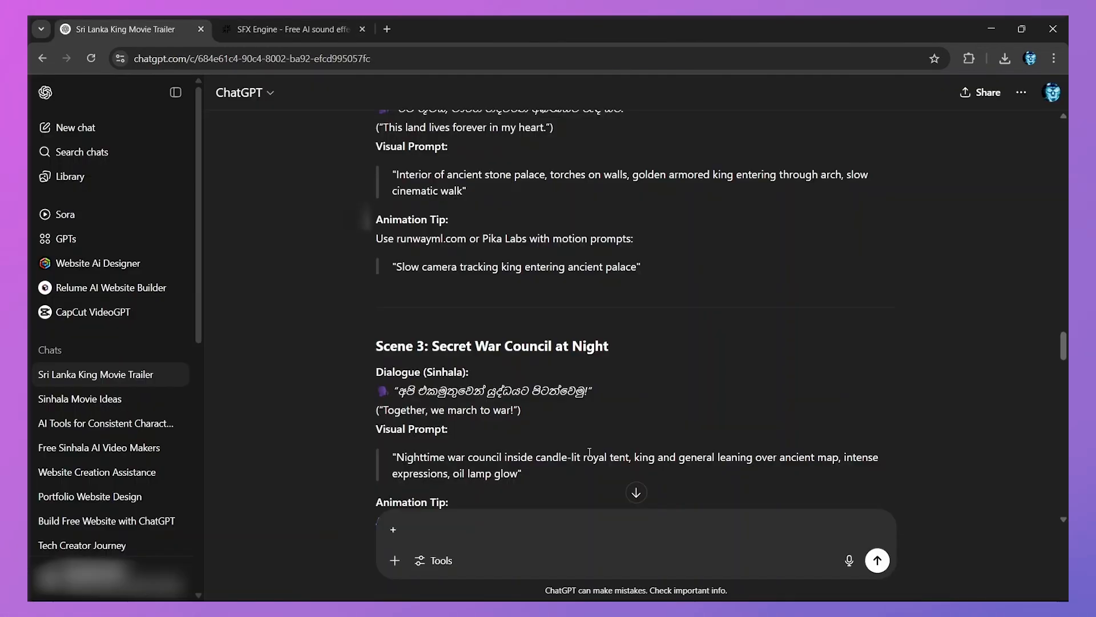
# Generate an SFX Engine sound effect from ChatGPT's Scene 3 text "ambient torch flickers, overlay war drums, and whispers.".
pyautogui.scroll(-1, 590, 452)
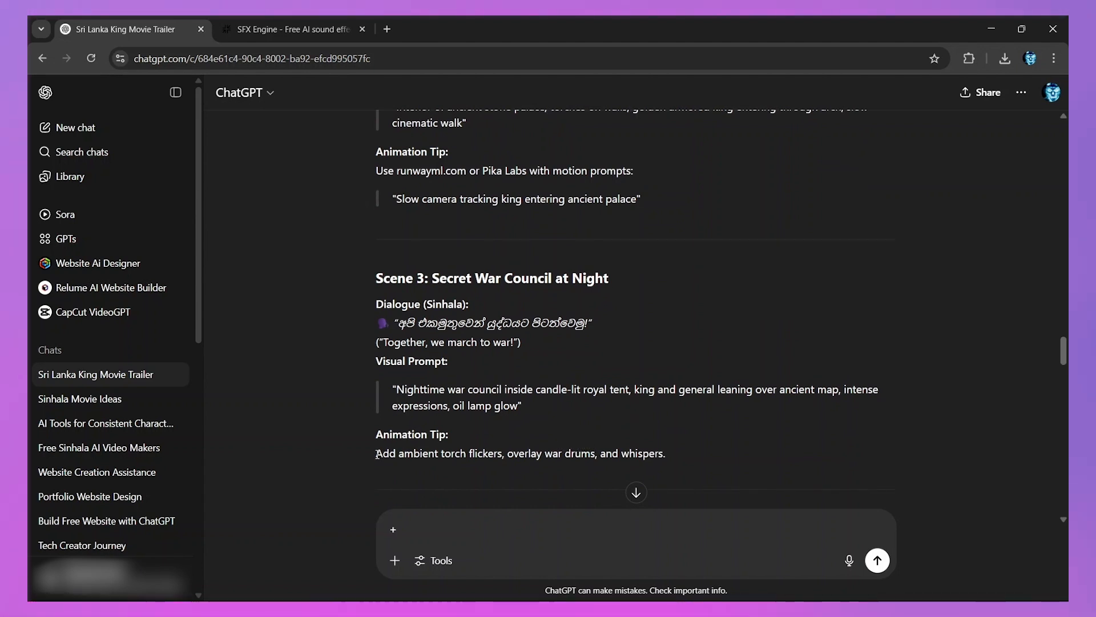
pyautogui.moveTo(400, 454); pyautogui.dragTo(668, 458)
pyautogui.hotkey('ctrl', 'Tab')
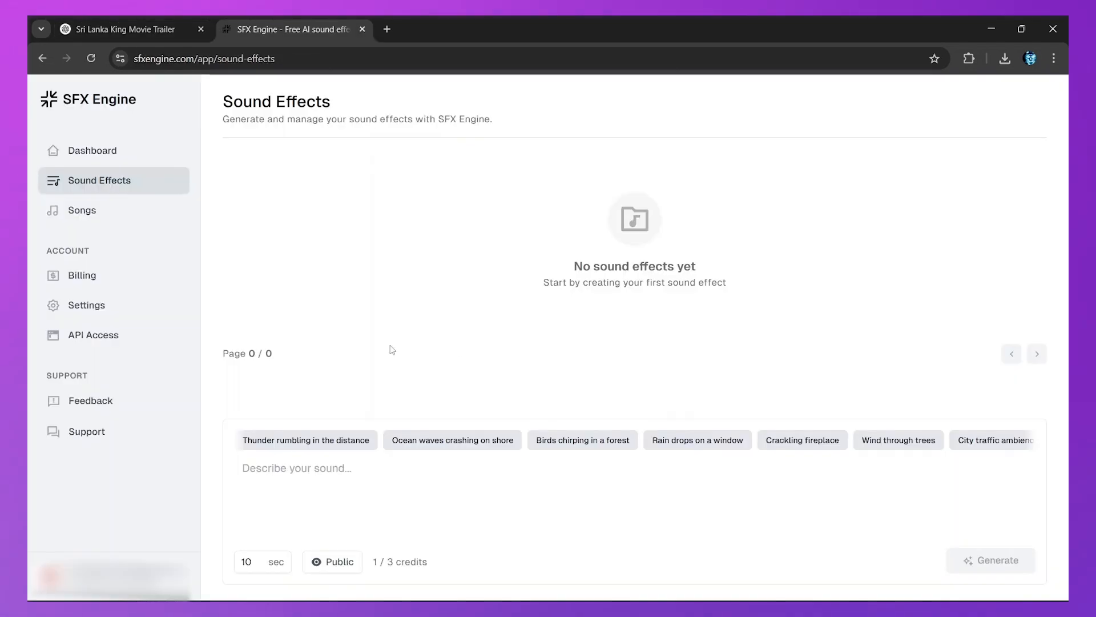
pyautogui.rightClick(332, 467)
pyautogui.click(354, 311)
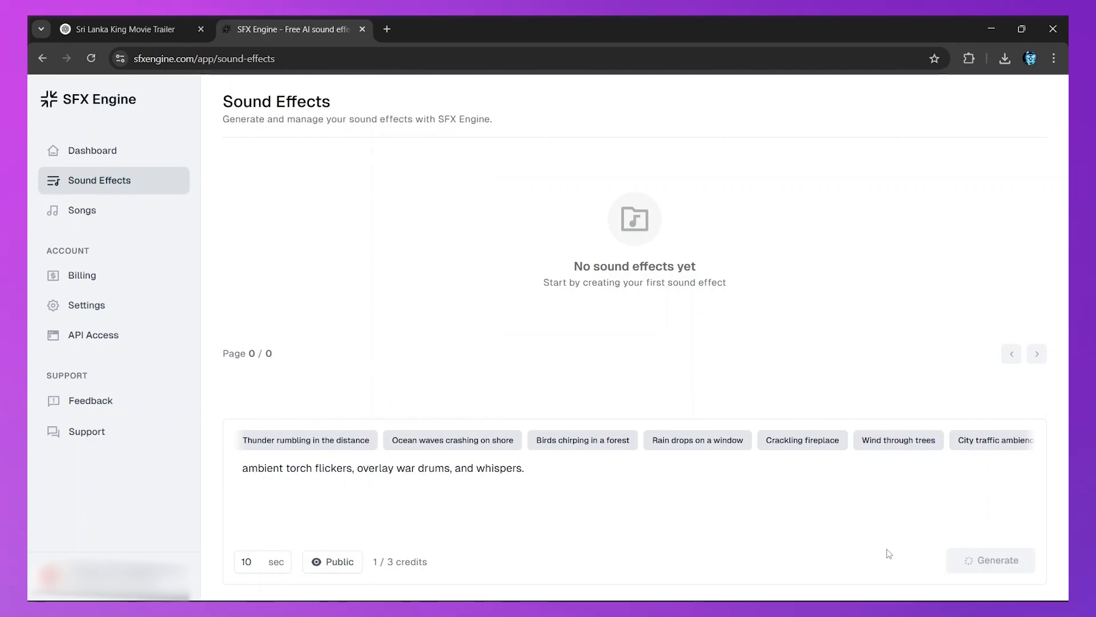
pyautogui.moveTo(380, 564)
# Look through Scenes 4 to 6 in ChatGPT for sound ideas, then listen to the generated torch and war drums effect.
pyautogui.hotkey('ctrl', 'Tab')
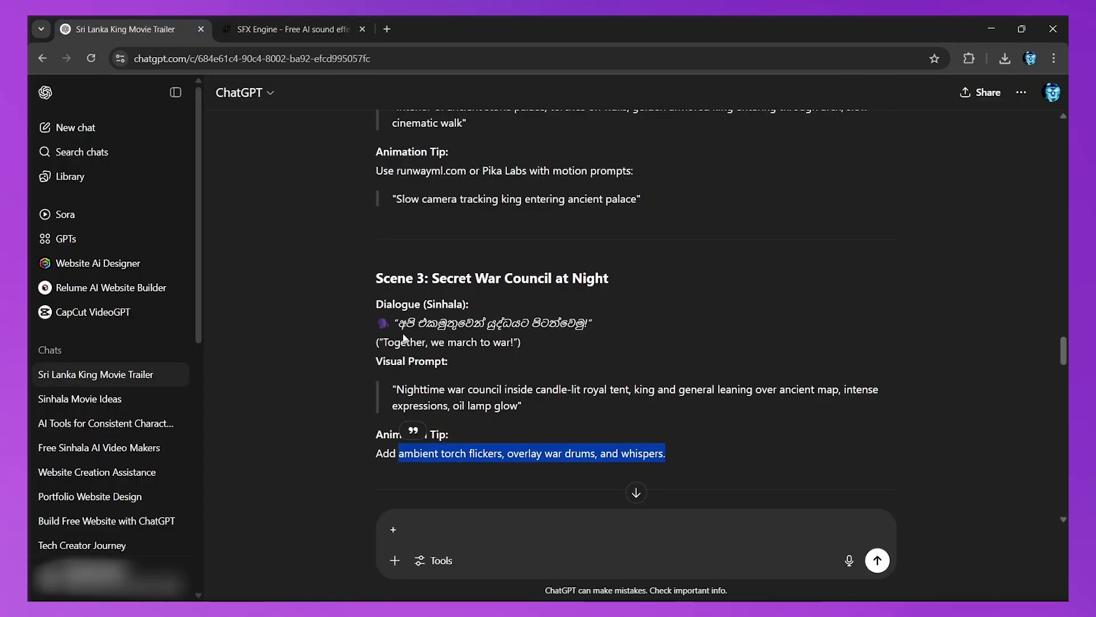
pyautogui.scroll(-5, 546, 376)
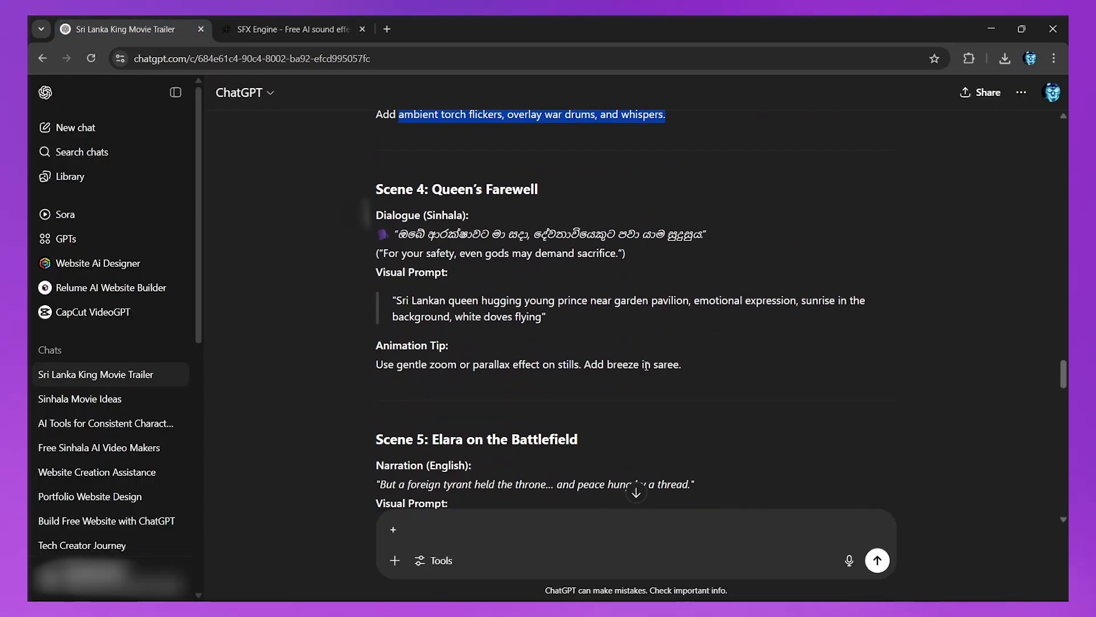
pyautogui.moveTo(608, 365); pyautogui.dragTo(682, 366)
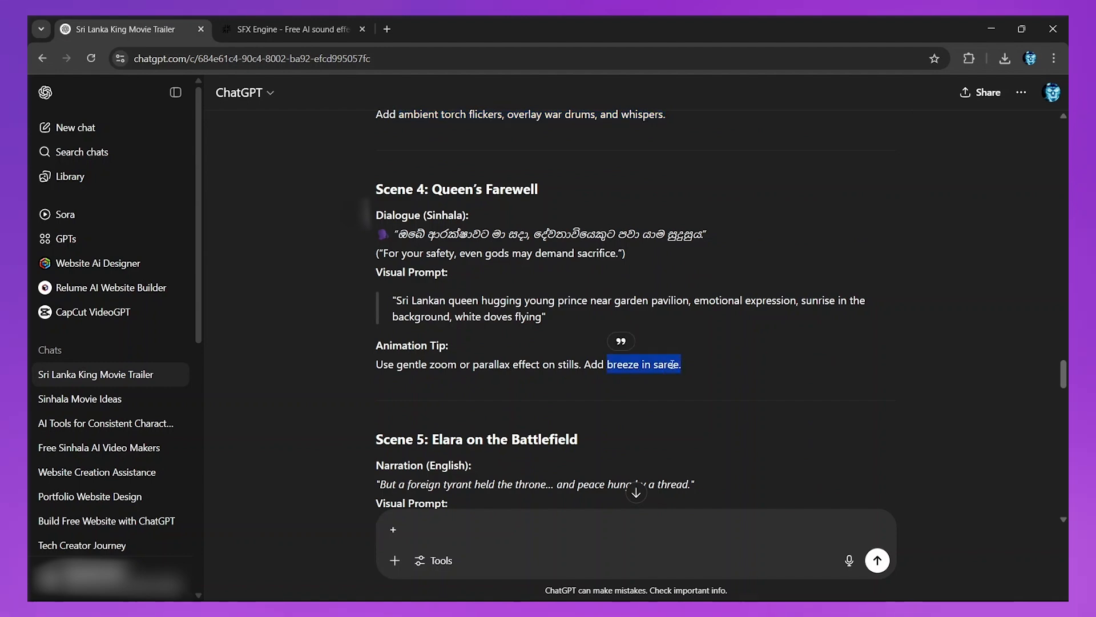
pyautogui.scroll(-3, 669, 378)
pyautogui.click(669, 378)
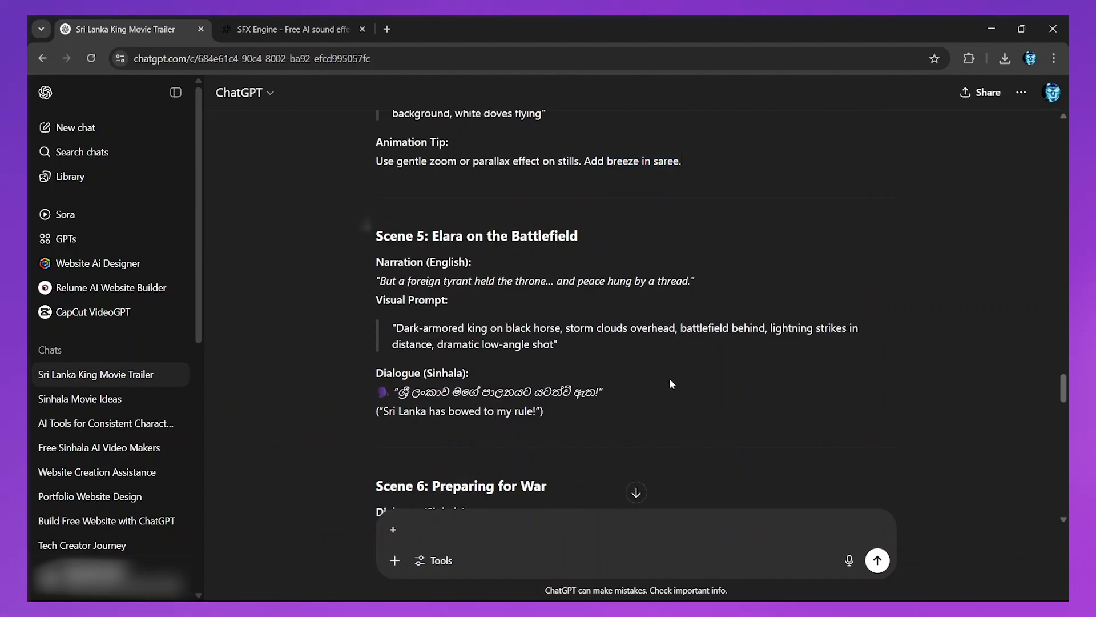
pyautogui.scroll(-4, 669, 378)
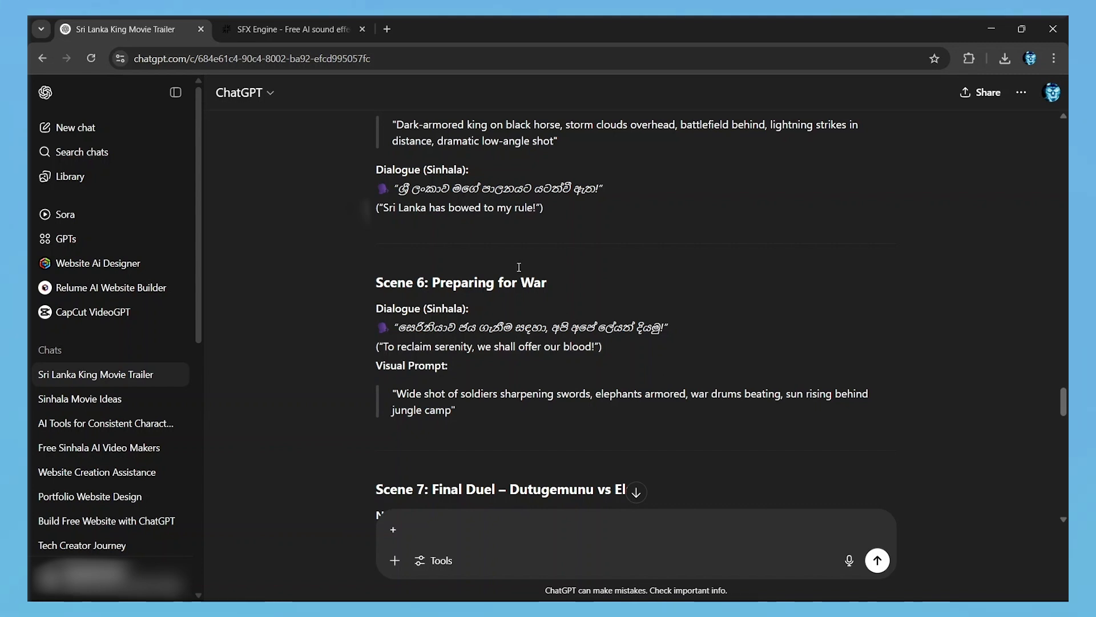
pyautogui.hotkey('ctrl', 'Tab')
pyautogui.click(271, 187)
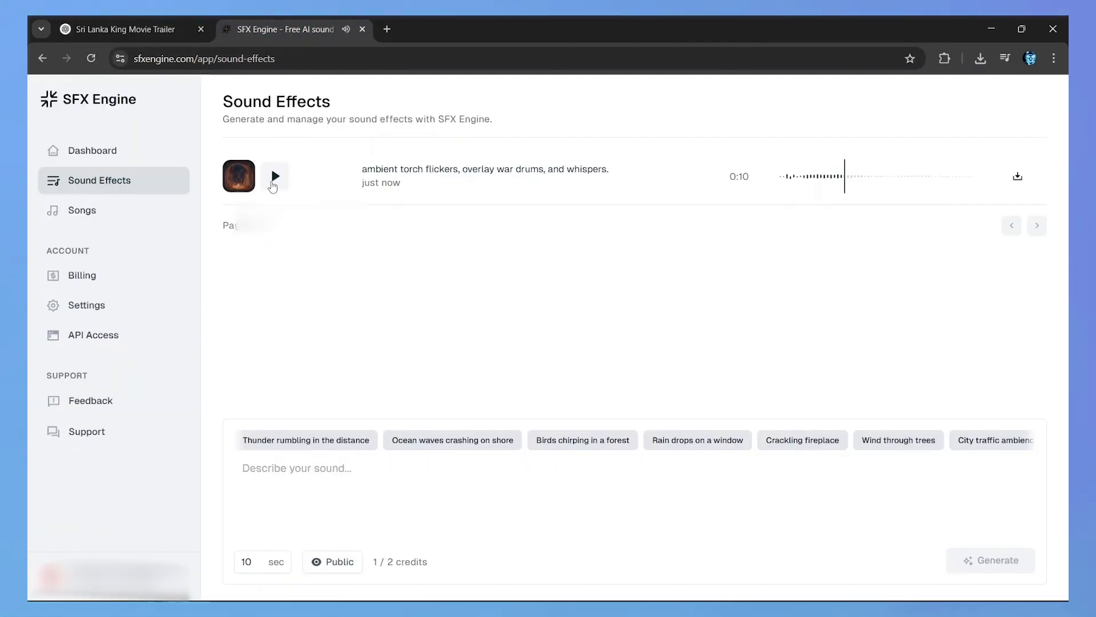
# Copy "sharpening swords, elephants armored, war drums beating" from ChatGPT's Scene 6 visual prompt and paste it as the next SFX Engine sound description.
pyautogui.hotkey('ctrl', 'Tab')
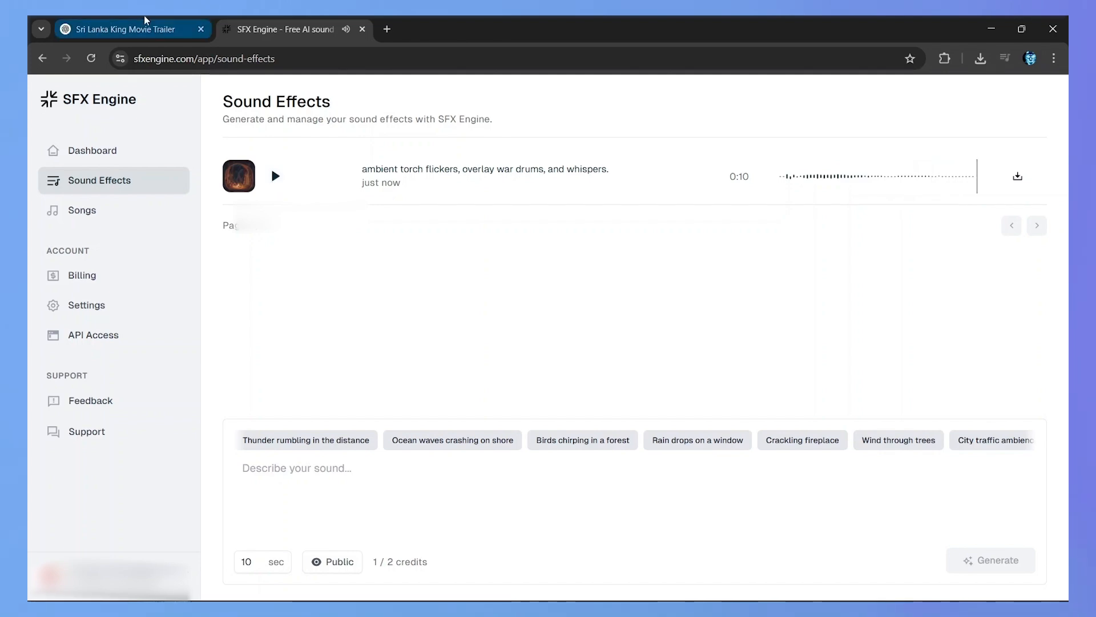
pyautogui.moveTo(498, 394); pyautogui.dragTo(781, 394)
pyautogui.rightClick(495, 413)
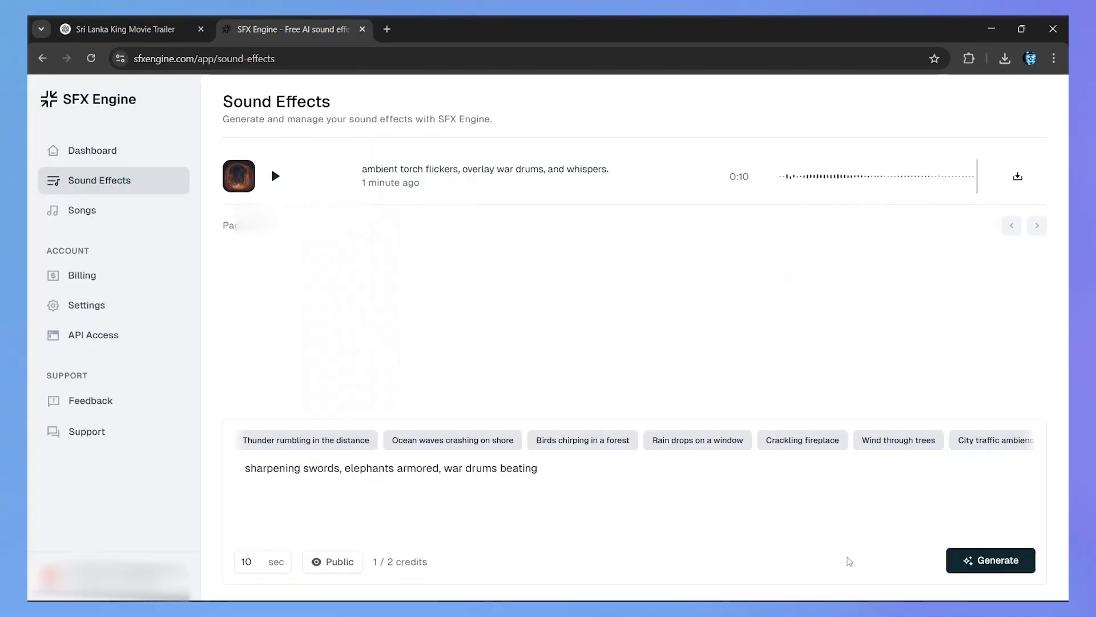
# Copy "particles of golden ash floating" from the Final Scene visual prompt in ChatGPT and generate an SFX Engine sound effect from it.
pyautogui.hotkey('ctrl', 'Tab')
pyautogui.scroll(-5, 303, 259)
pyautogui.scroll(-10, 310, 264)
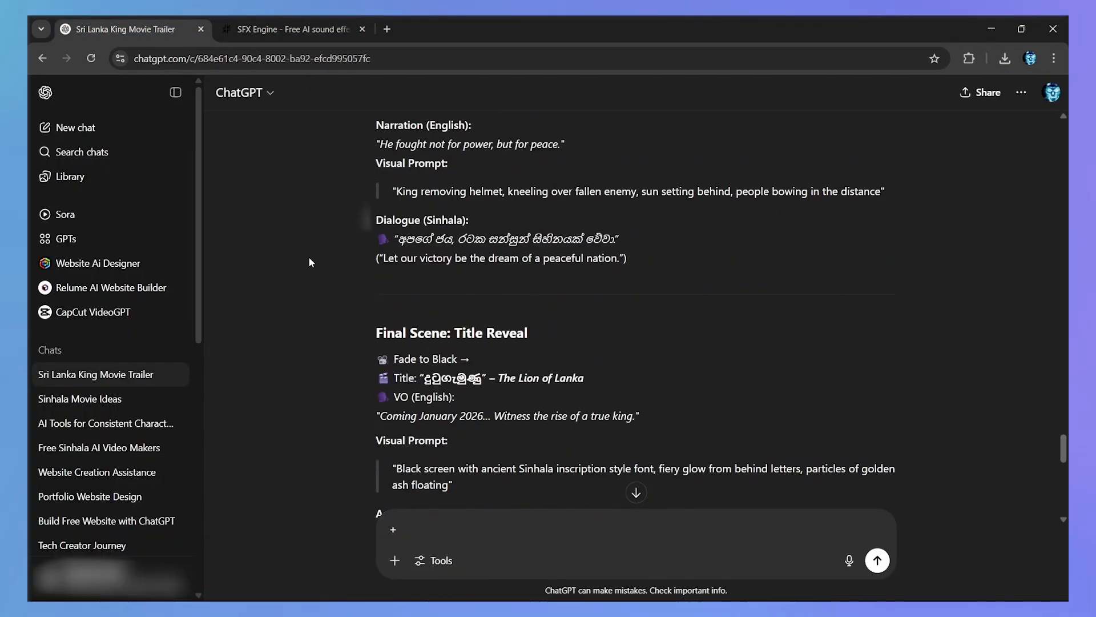
pyautogui.moveTo(805, 334); pyautogui.dragTo(454, 349)
pyautogui.hotkey('ctrl', 'c')
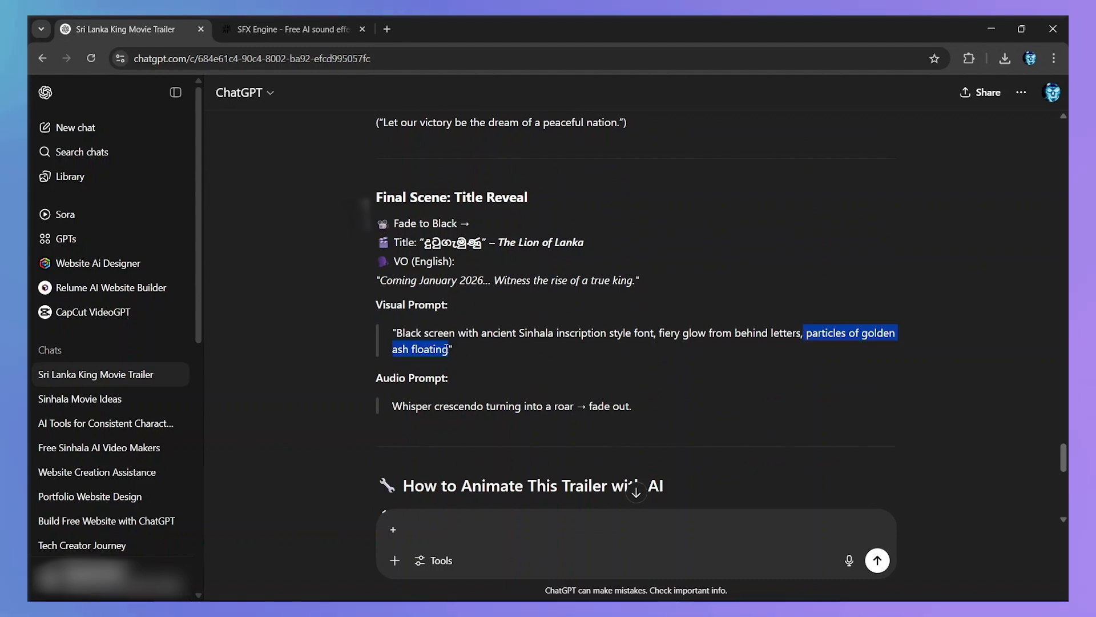
pyautogui.hotkey('ctrl', 'Tab')
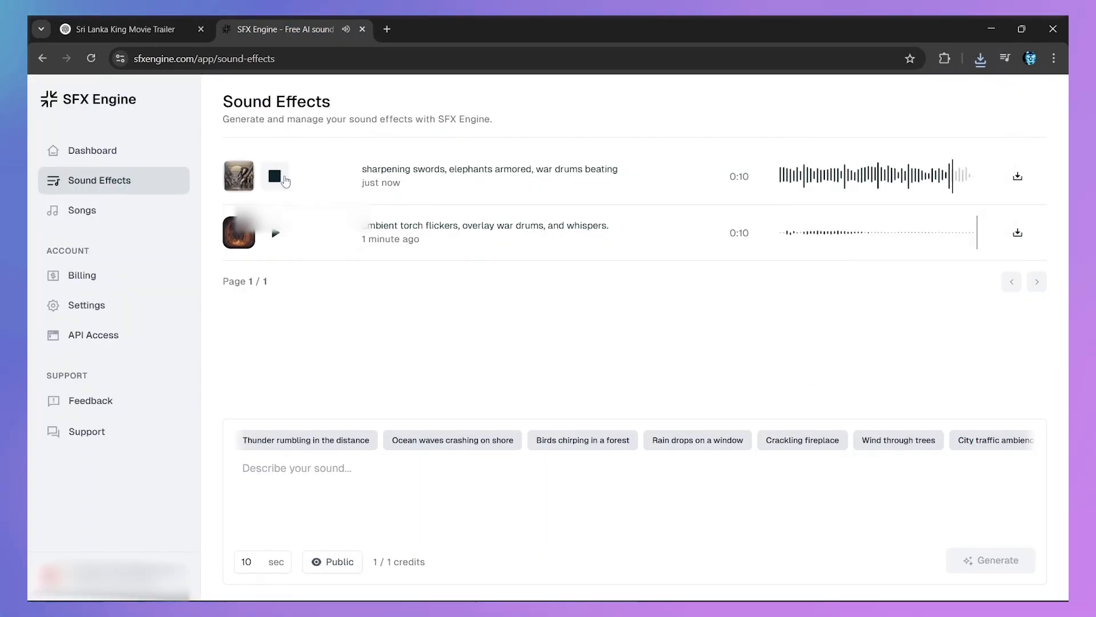
pyautogui.click(289, 491)
pyautogui.hotkey('ctrl', 'v')
pyautogui.click(992, 557)
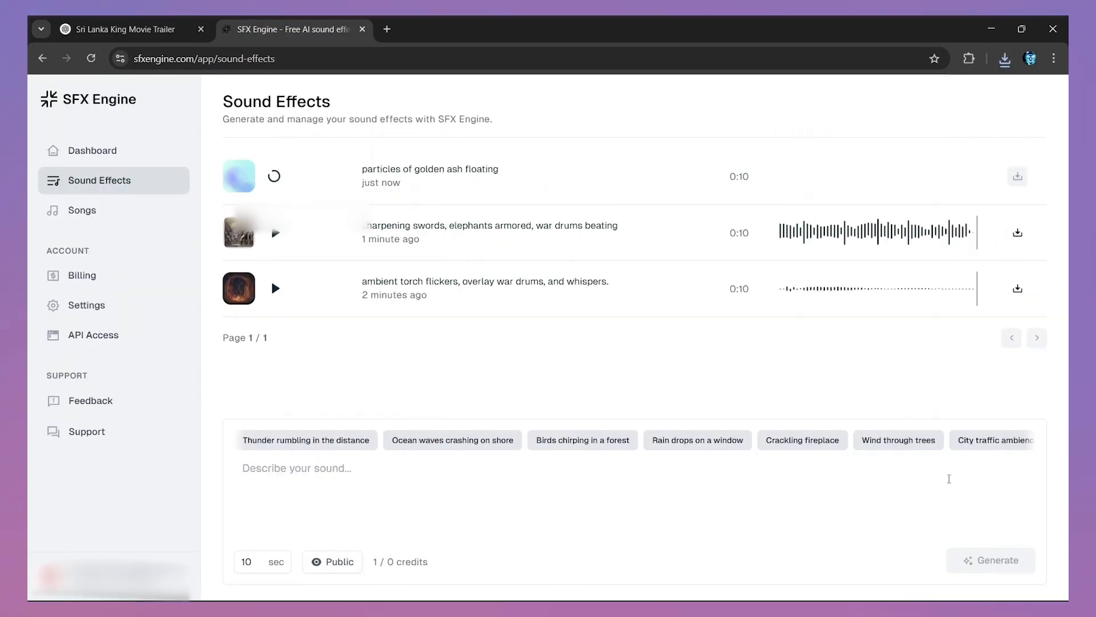
# Check the browser's downloads and the account deletion option in SFX Engine's settings, cancel the deletion, and return to the sound effects list.
pyautogui.click(1005, 59)
pyautogui.click(570, 406)
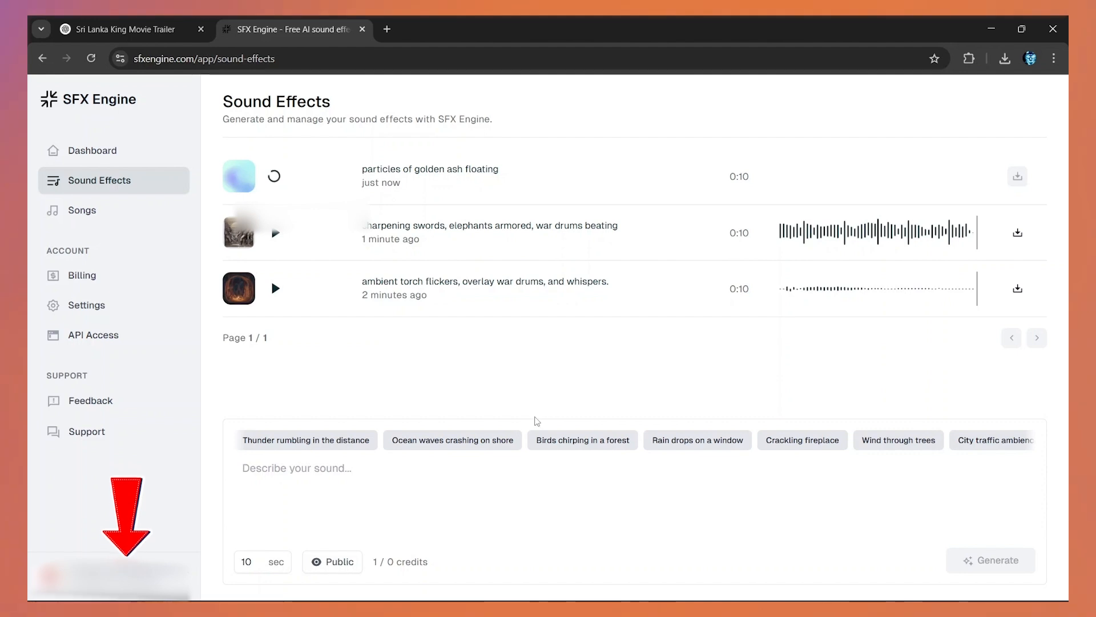
pyautogui.click(114, 573)
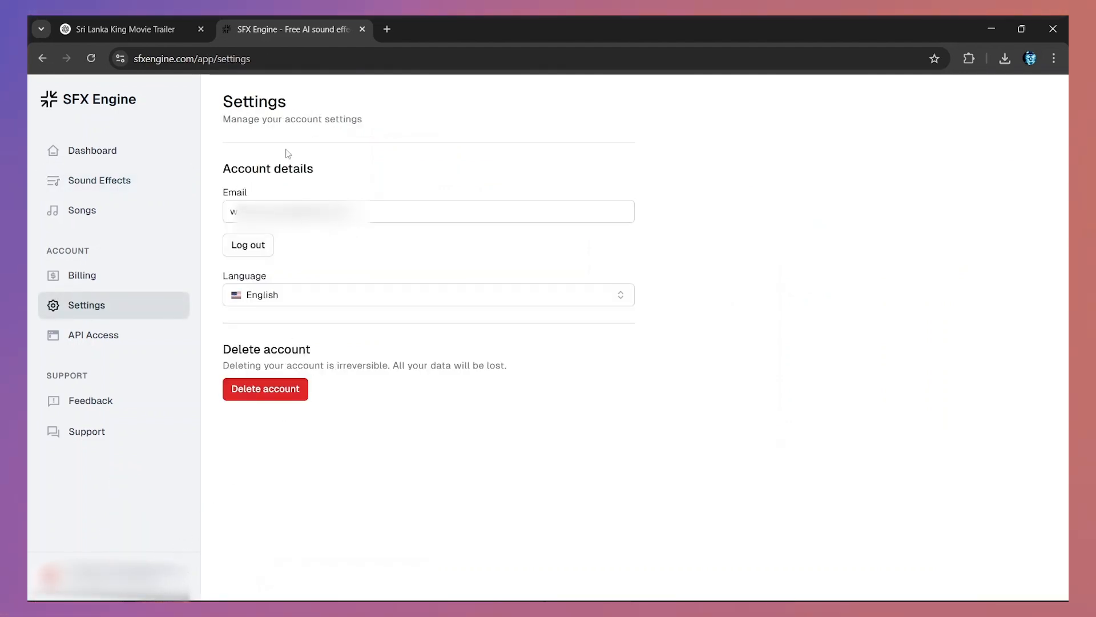
pyautogui.click(291, 399)
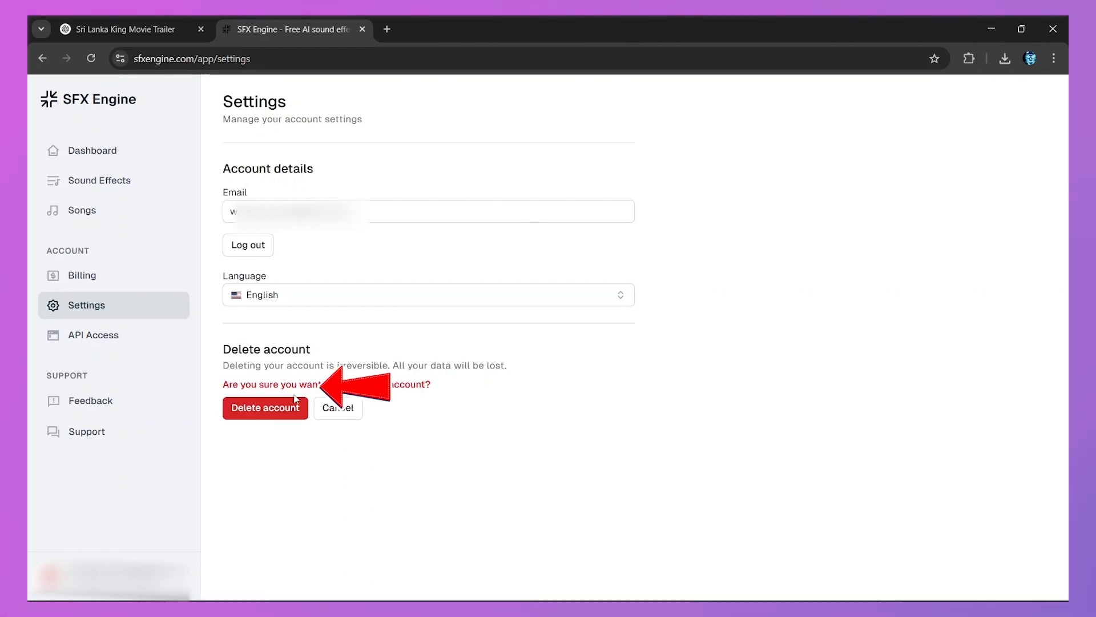
pyautogui.click(343, 408)
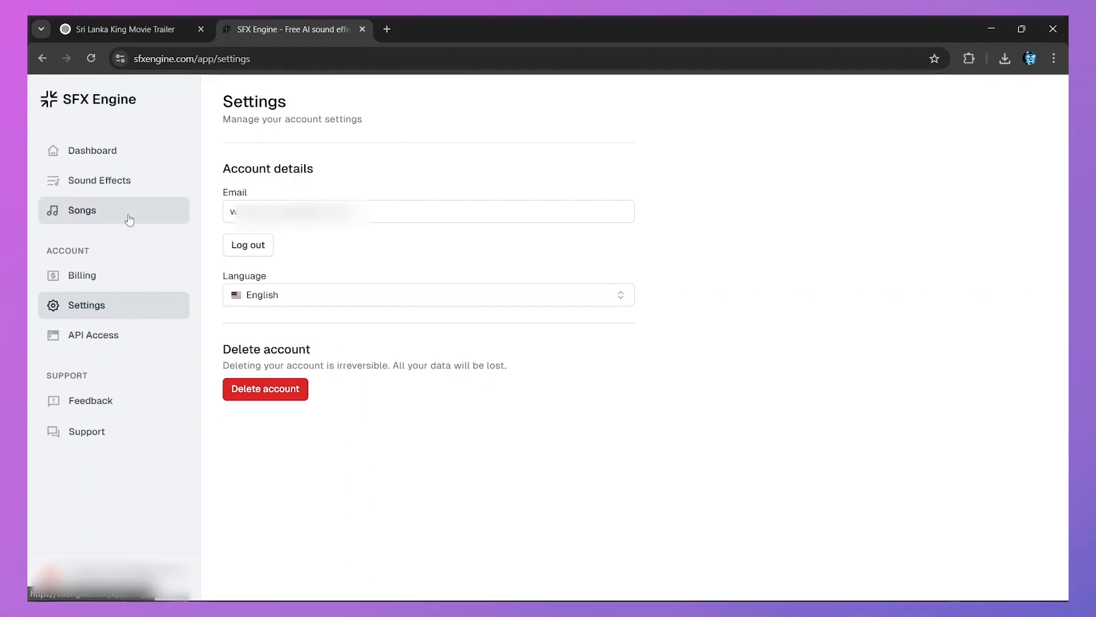
pyautogui.click(114, 180)
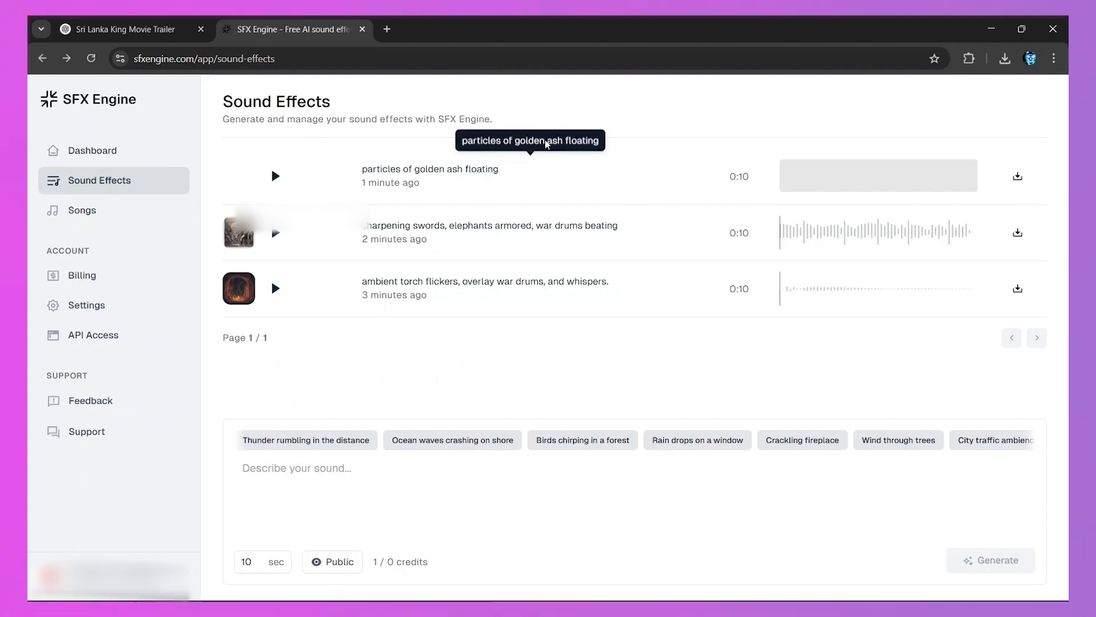
# Listen to the "particles of golden ash floating" sound effect and download it.
pyautogui.click(274, 176)
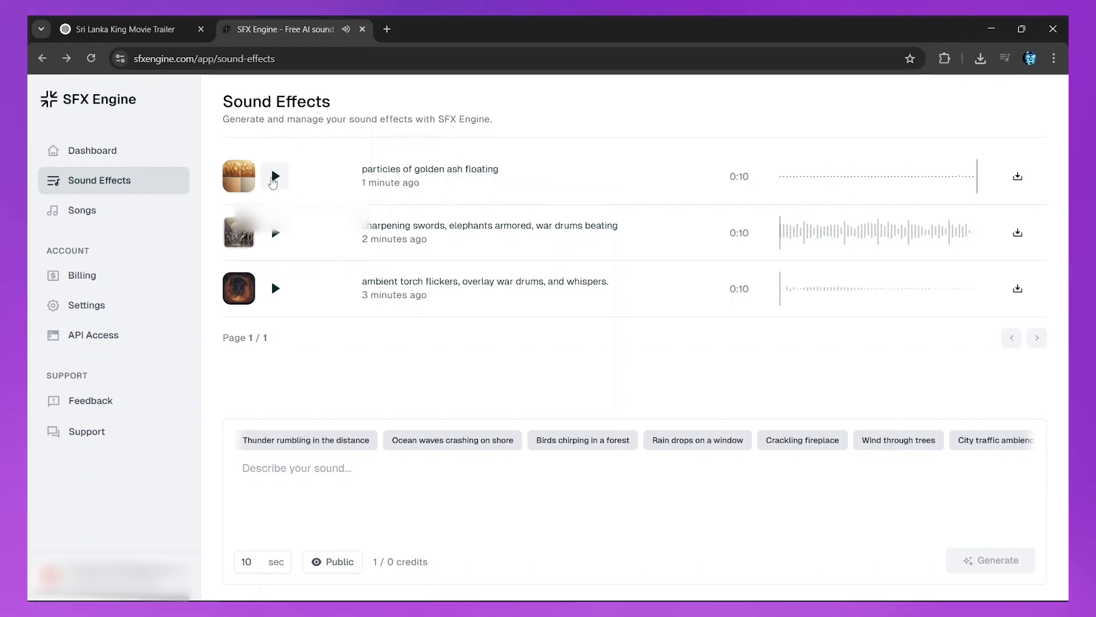
pyautogui.click(1017, 176)
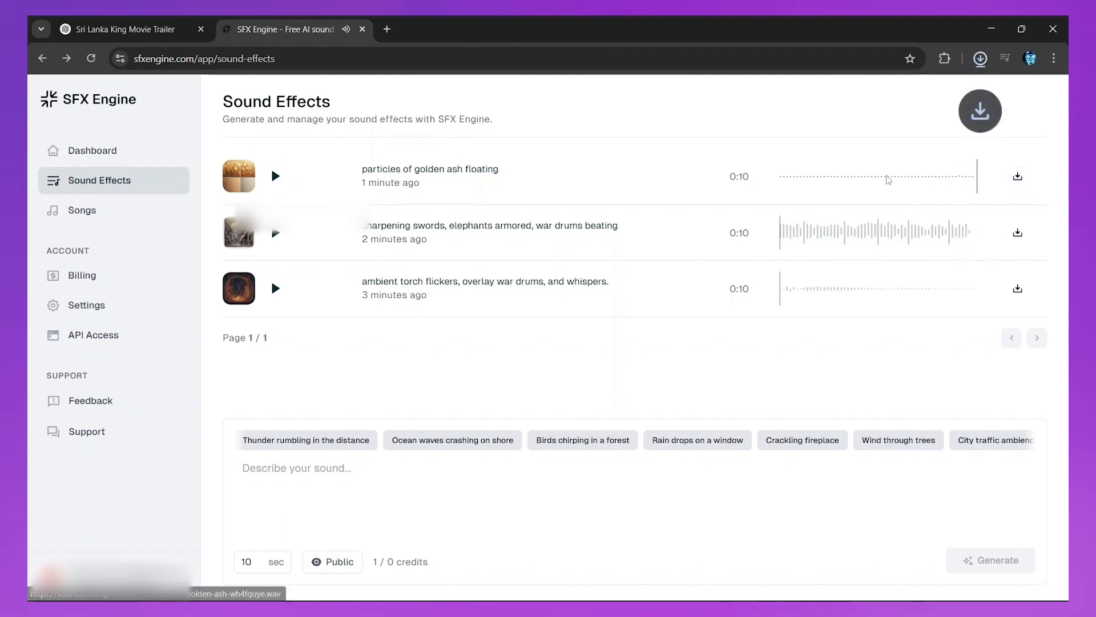
# Close SFX Engine and the Movie Trialer folder, and start a new project in the CapCut desktop editor.
pyautogui.click(362, 29)
pyautogui.click(988, 30)
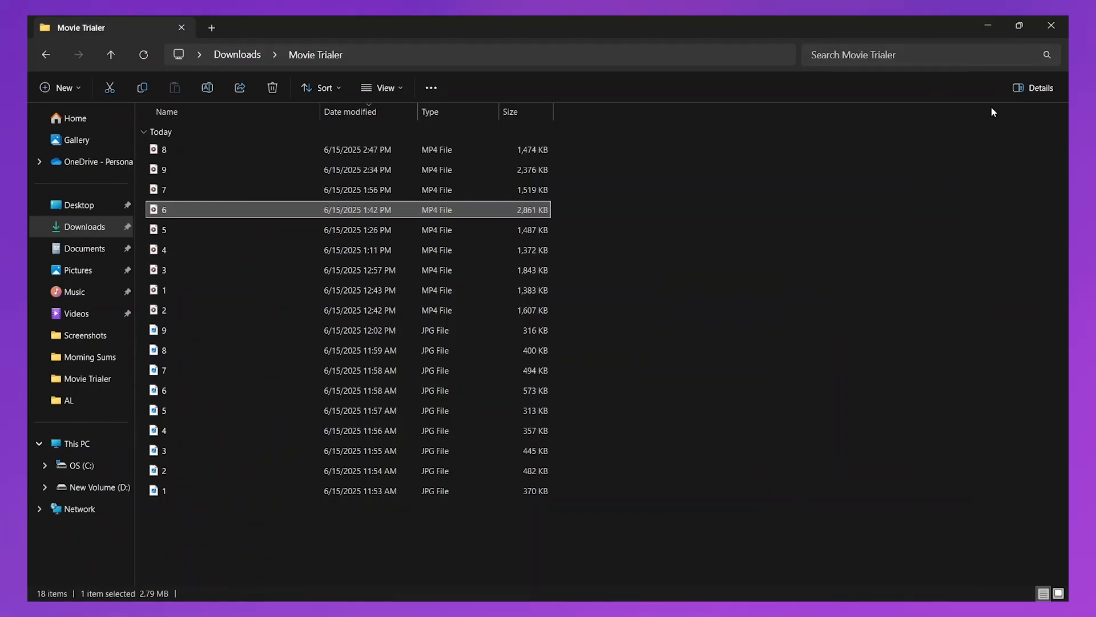
pyautogui.click(1051, 25)
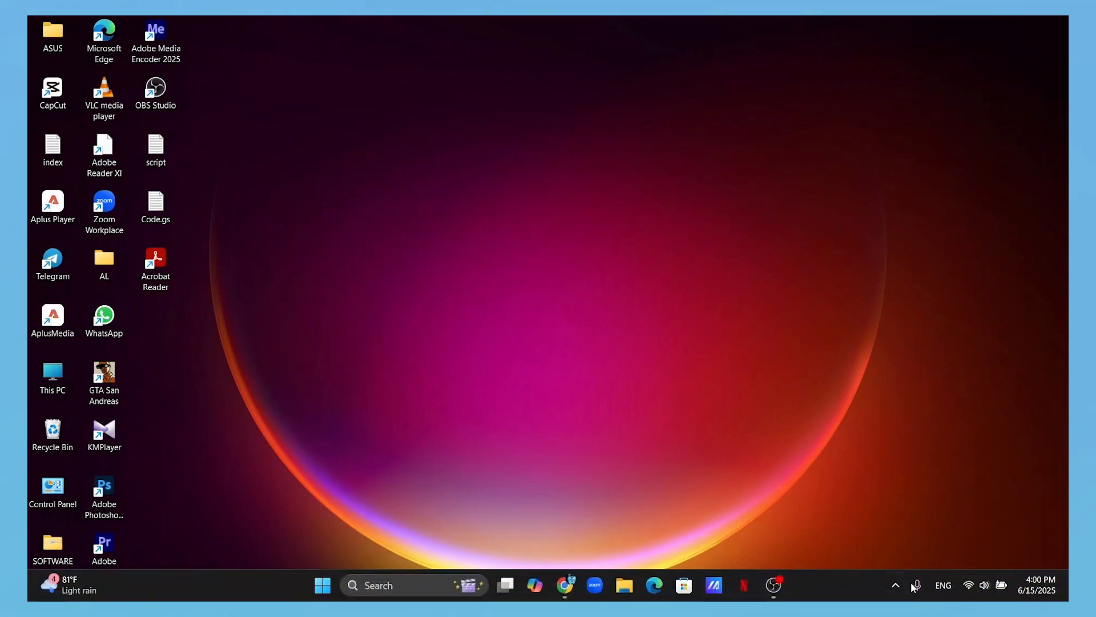
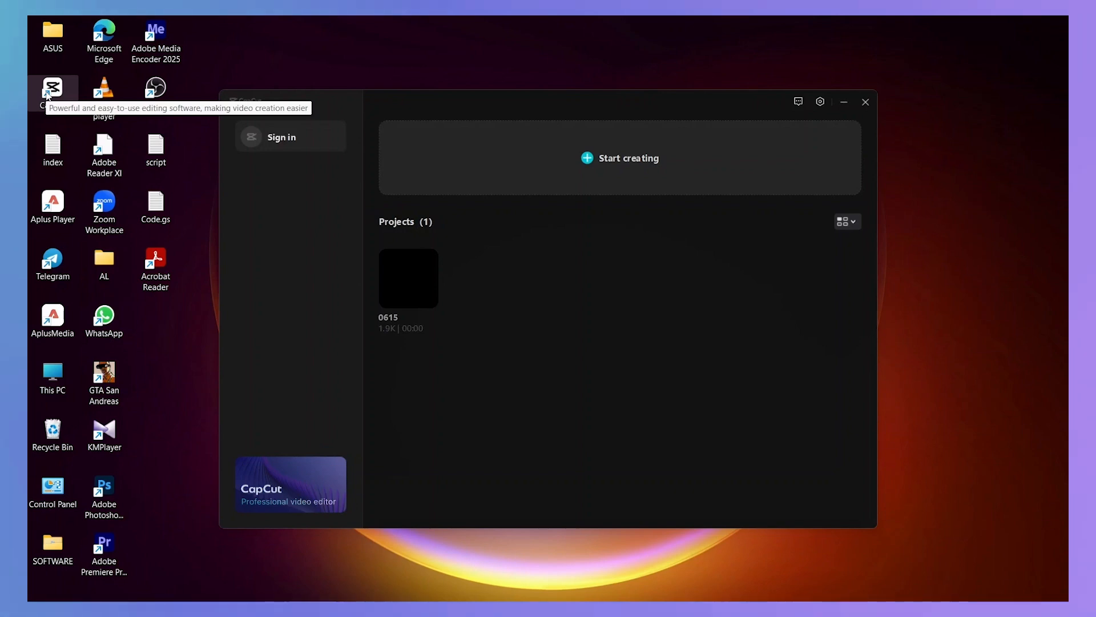
pyautogui.click(515, 169)
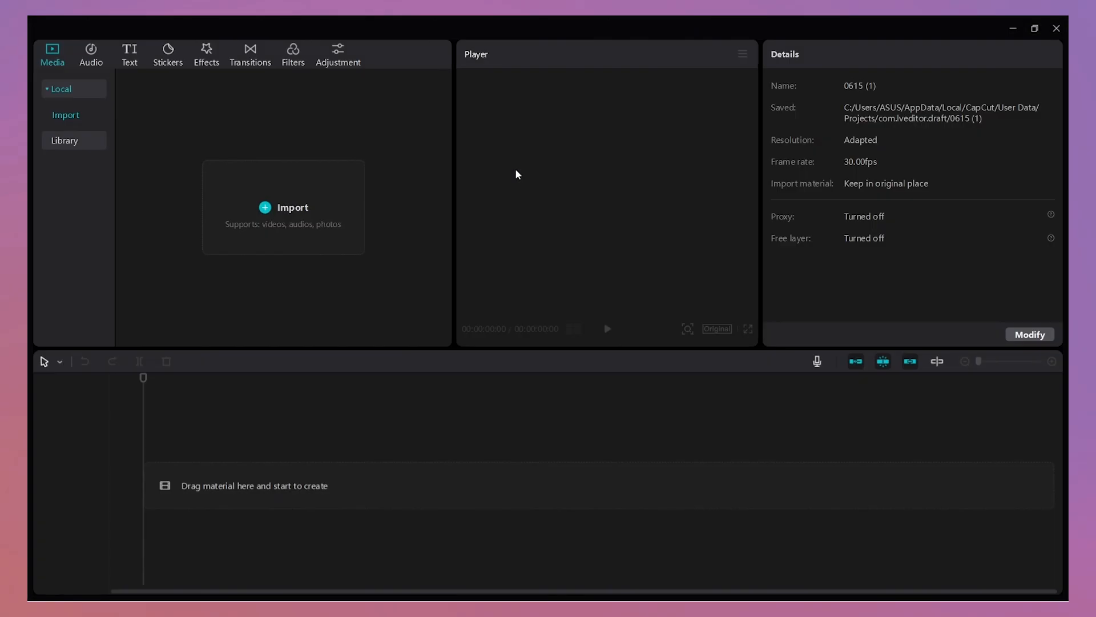
# Import the nine MP4 clips numbered 1 to 9 from the Movie Trialer folder into the project.
pyautogui.click(270, 209)
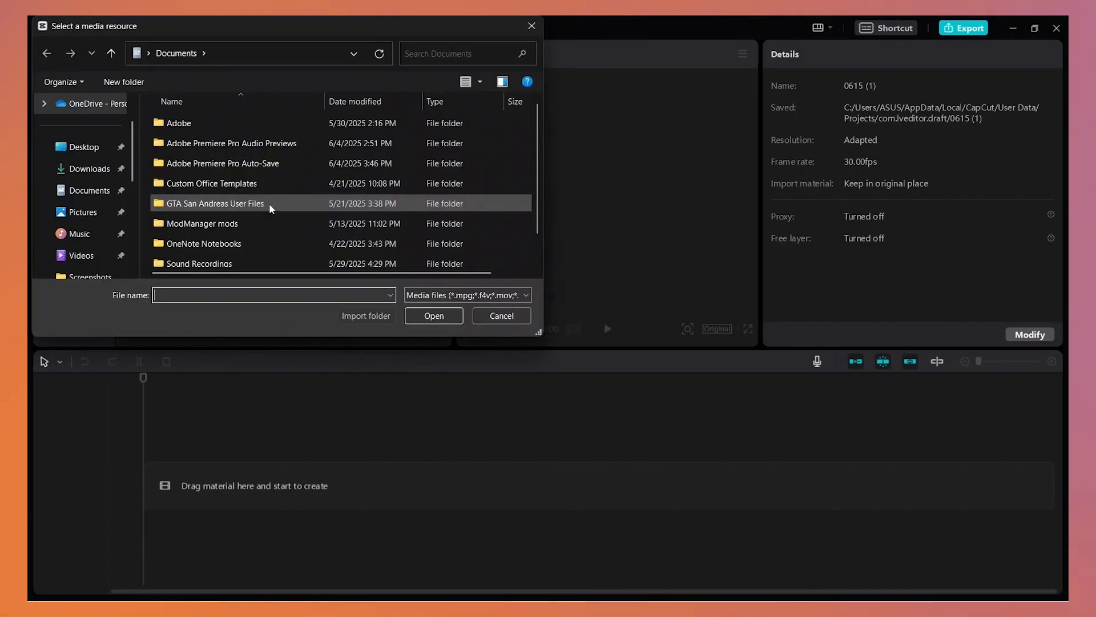
pyautogui.scroll(-1, 92, 212)
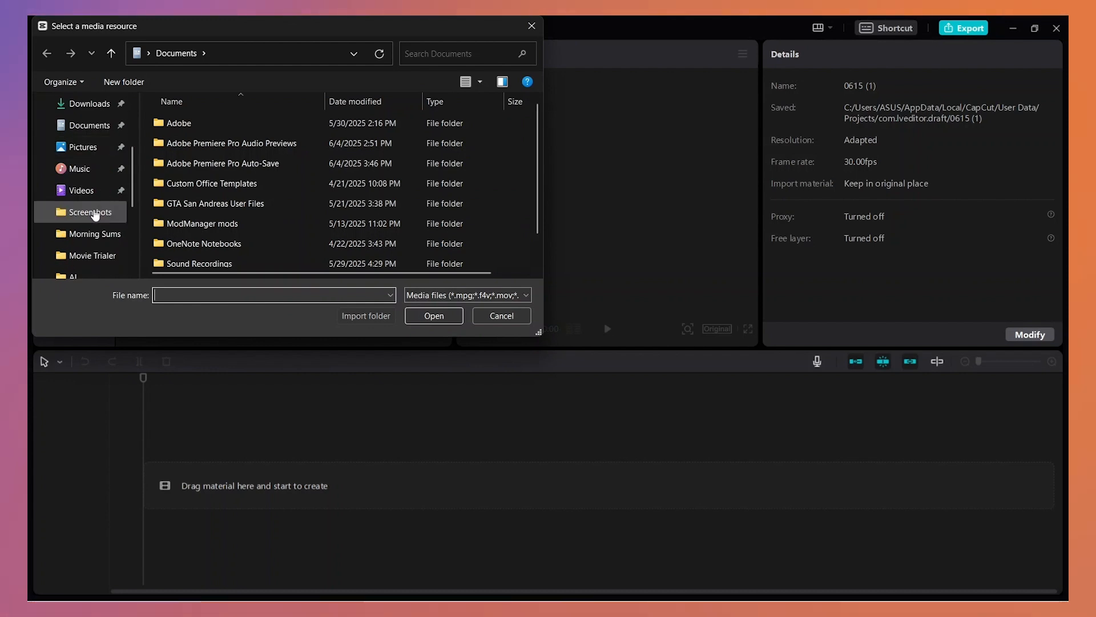
pyautogui.click(89, 255)
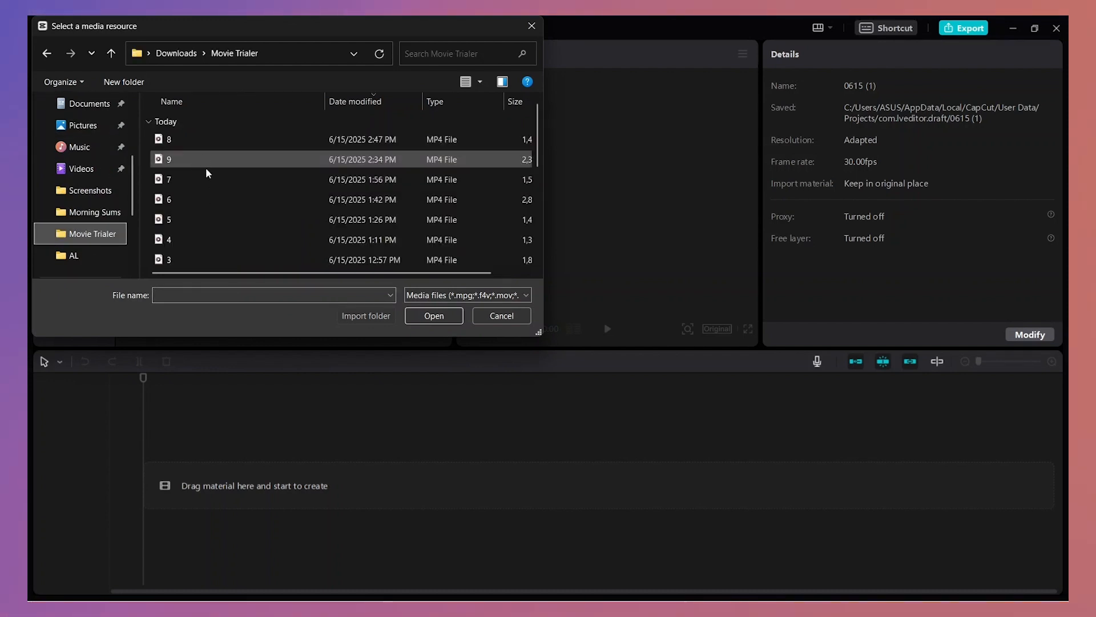
pyautogui.moveTo(151, 132); pyautogui.dragTo(248, 231)
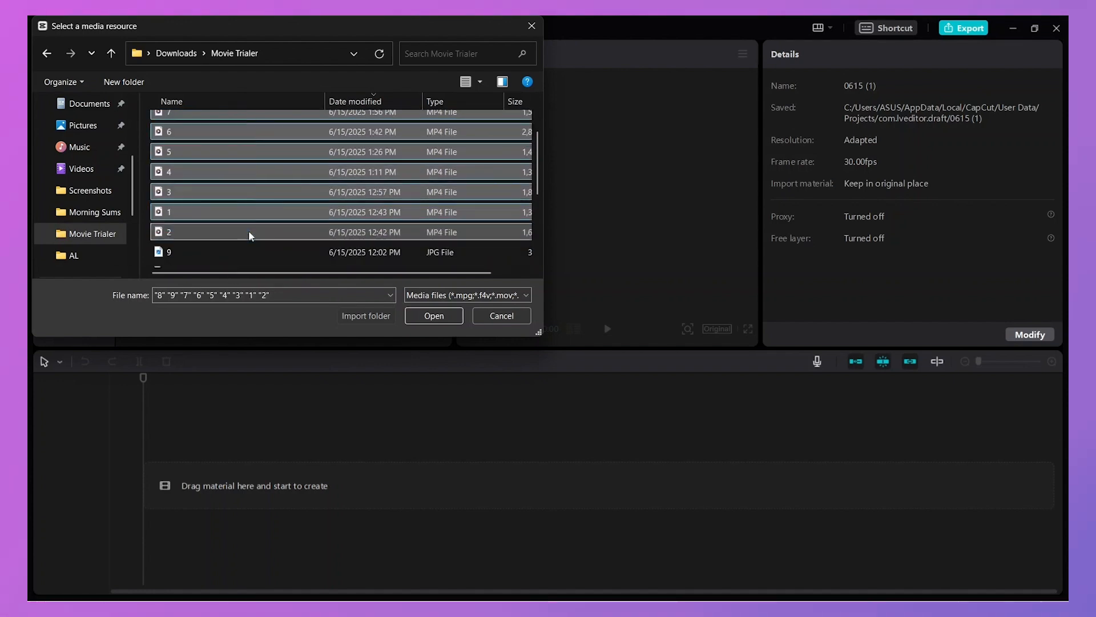
pyautogui.click(433, 316)
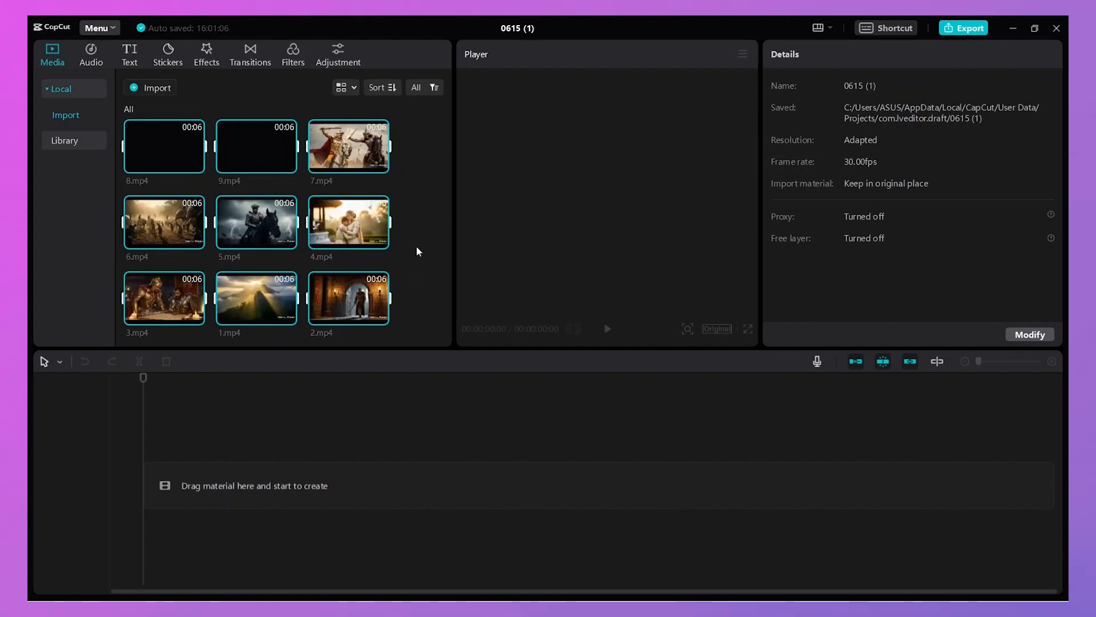
pyautogui.click(421, 216)
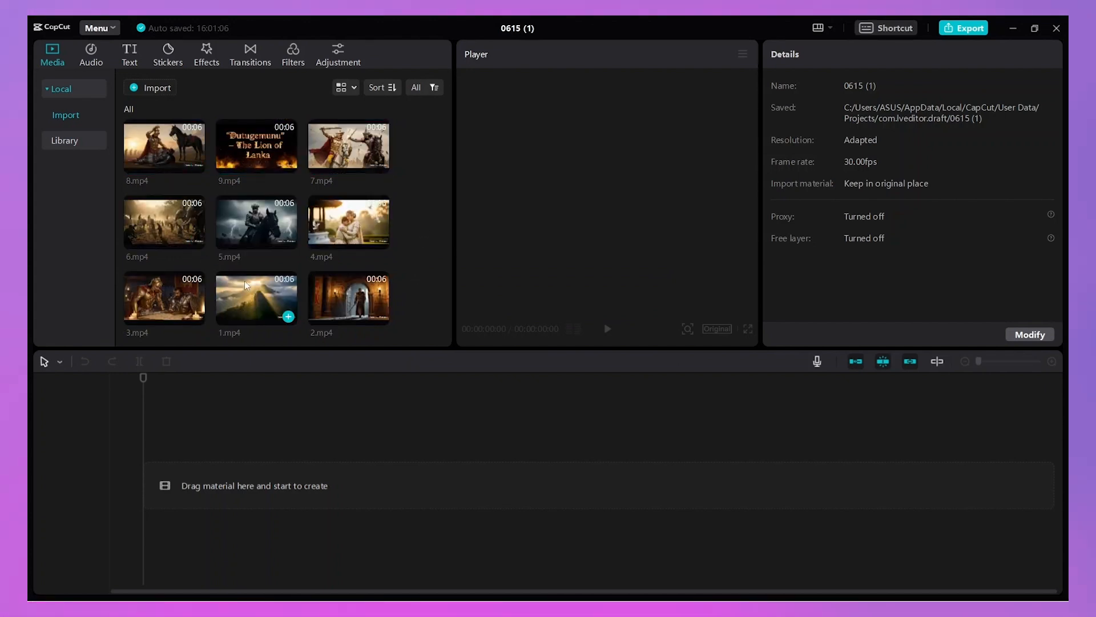
# Add clips 1.mp4 through 9.mp4 to the timeline one after another in numerical order.
pyautogui.click(288, 316)
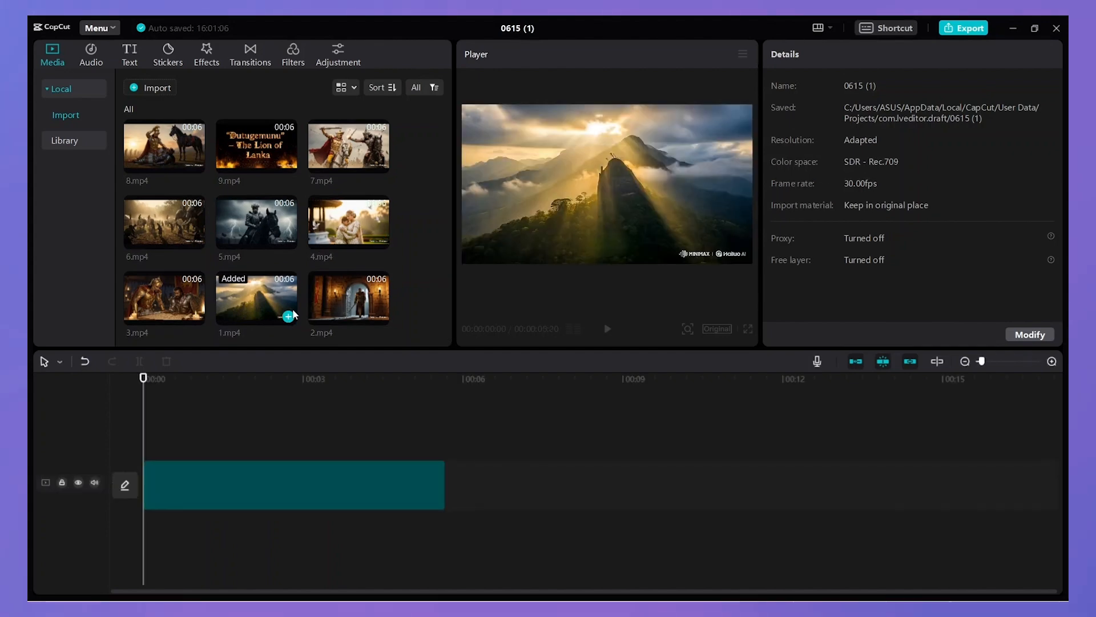
pyautogui.click(381, 316)
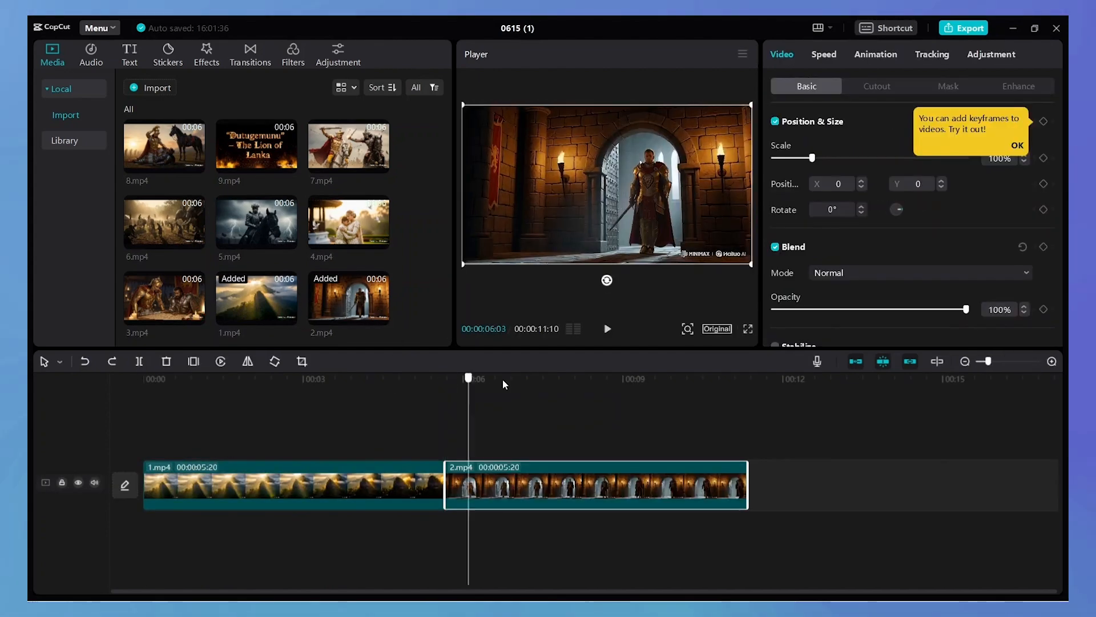
pyautogui.click(197, 316)
pyautogui.click(1005, 363)
pyautogui.click(590, 410)
pyautogui.moveTo(1004, 361); pyautogui.dragTo(977, 362)
pyautogui.click(381, 240)
pyautogui.click(760, 382)
pyautogui.click(288, 240)
pyautogui.click(885, 381)
pyautogui.click(196, 240)
pyautogui.click(381, 165)
pyautogui.click(196, 165)
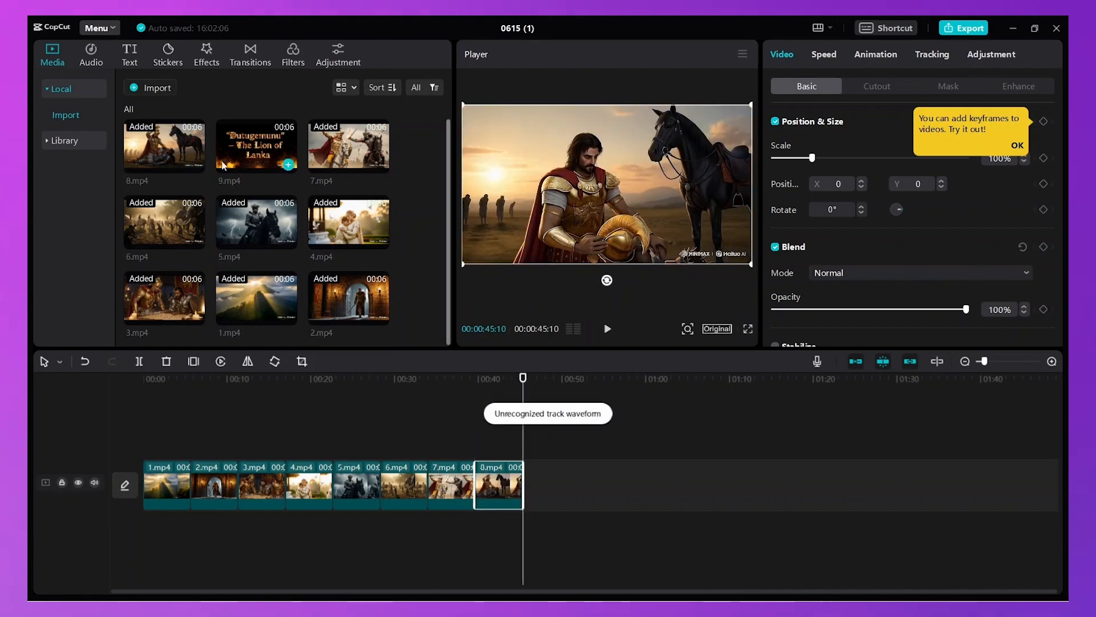
pyautogui.click(288, 165)
# Create a folder in the project media and import the downloaded CapCut voiceovers and SFX sound effects from Downloads into it.
pyautogui.rightClick(405, 254)
pyautogui.click(423, 268)
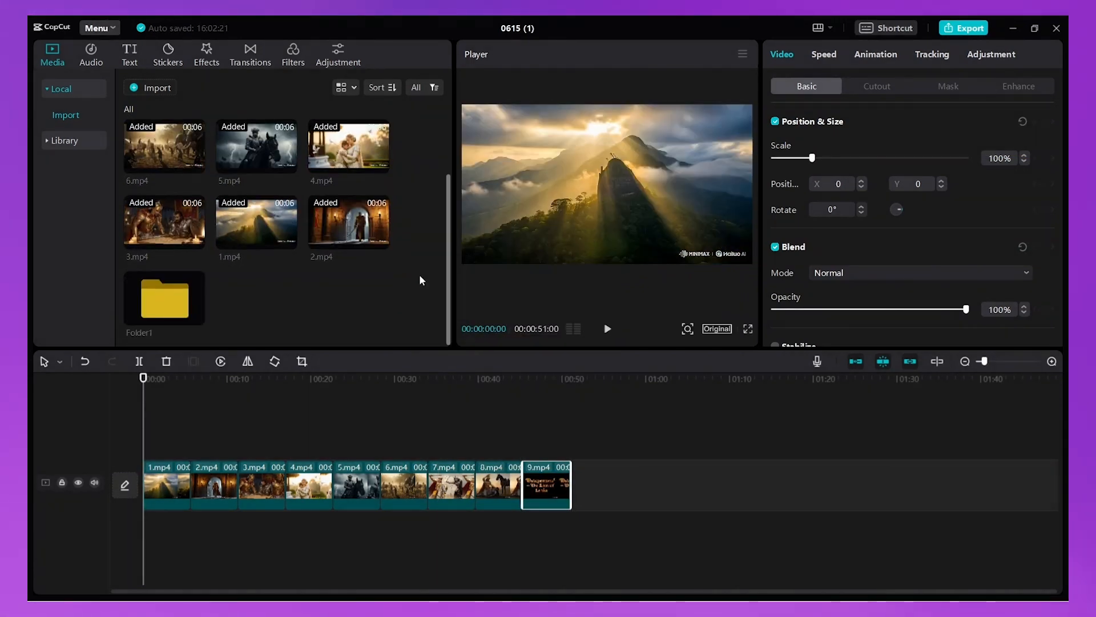
pyautogui.doubleClick(192, 299)
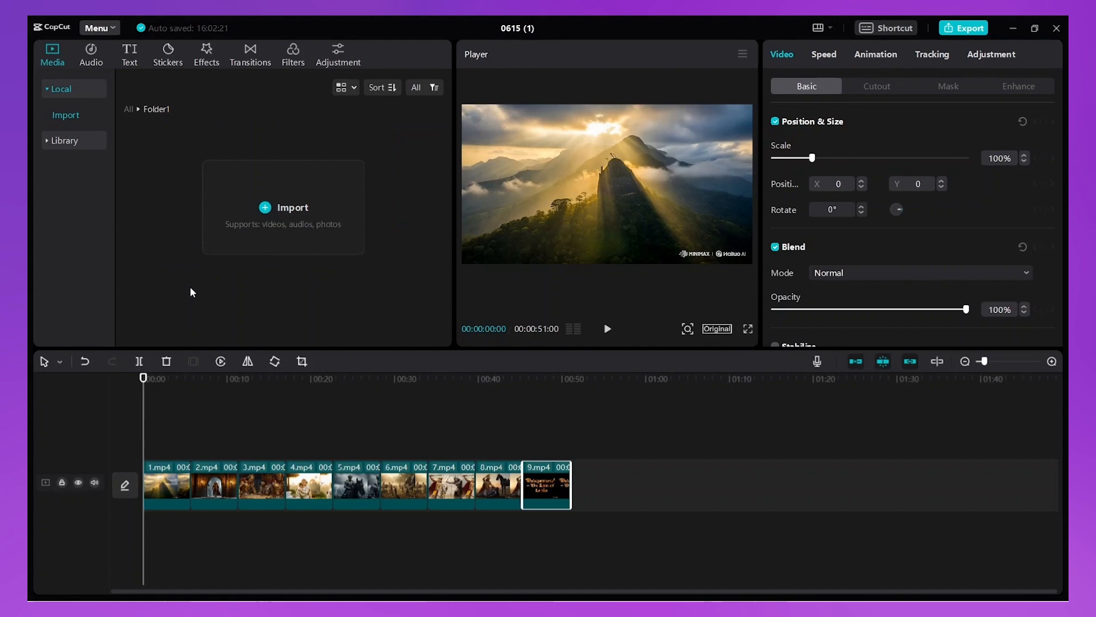
pyautogui.click(257, 224)
pyautogui.click(110, 170)
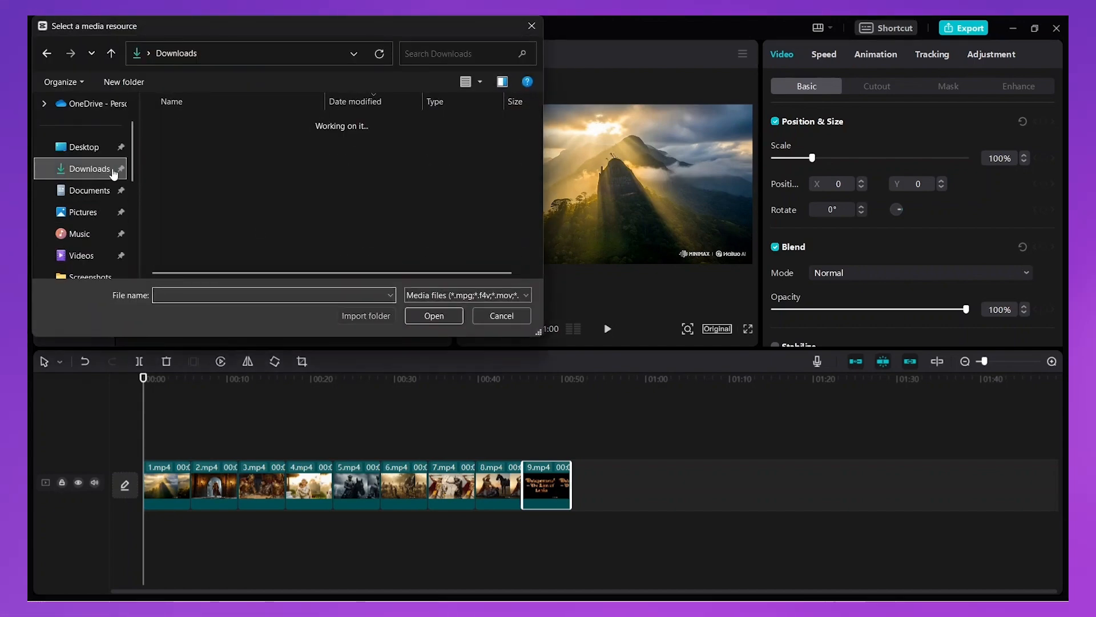
pyautogui.scroll(5, 202, 186)
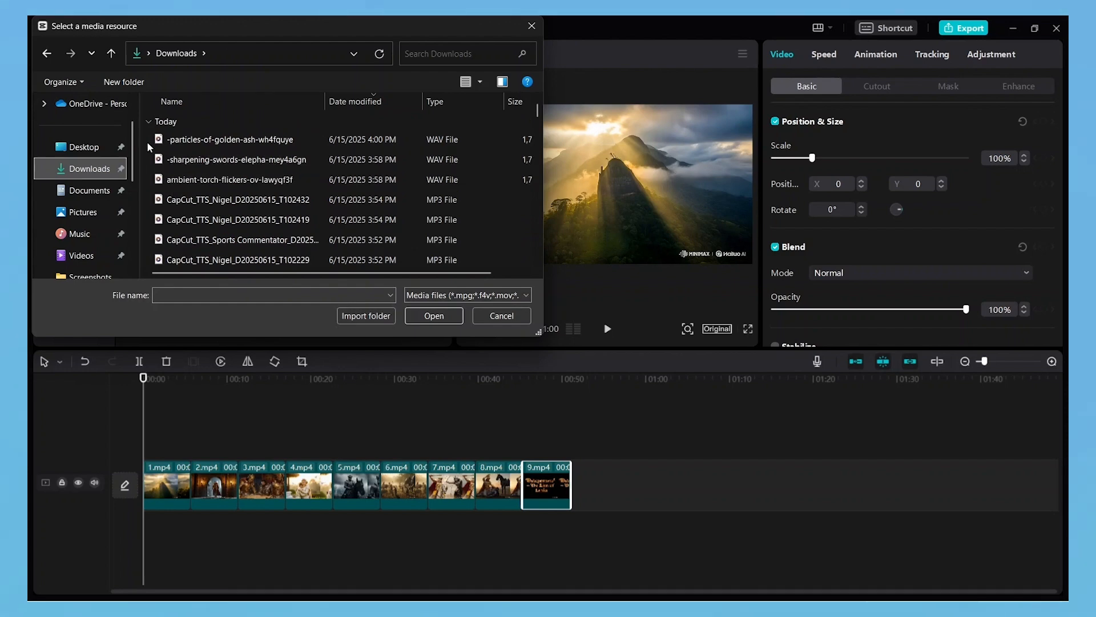
pyautogui.moveTo(147, 141); pyautogui.dragTo(361, 246)
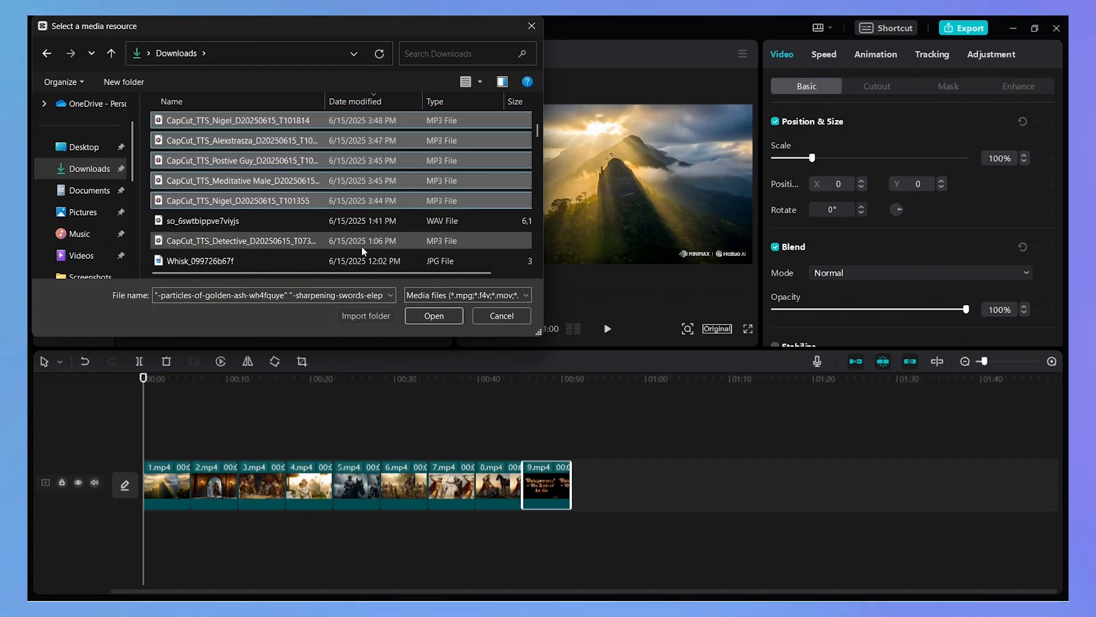
pyautogui.click(426, 318)
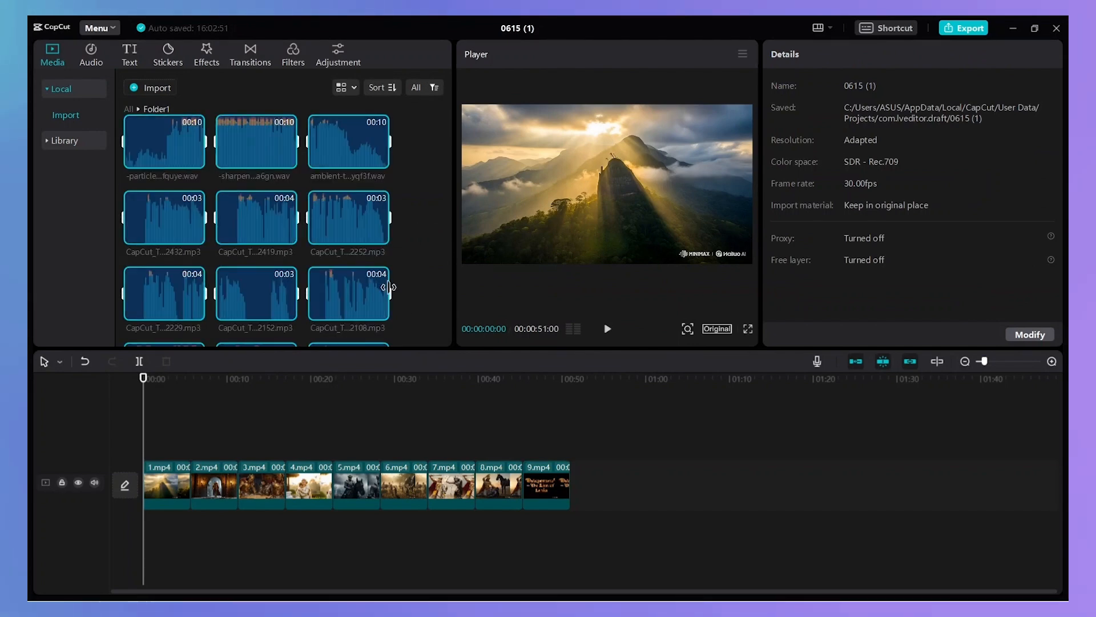
# Place the eight-second CapCut_T...1355.mp3 voiceover at the start of the timeline below 1.mp4 and play it back.
pyautogui.scroll(-5, 330, 243)
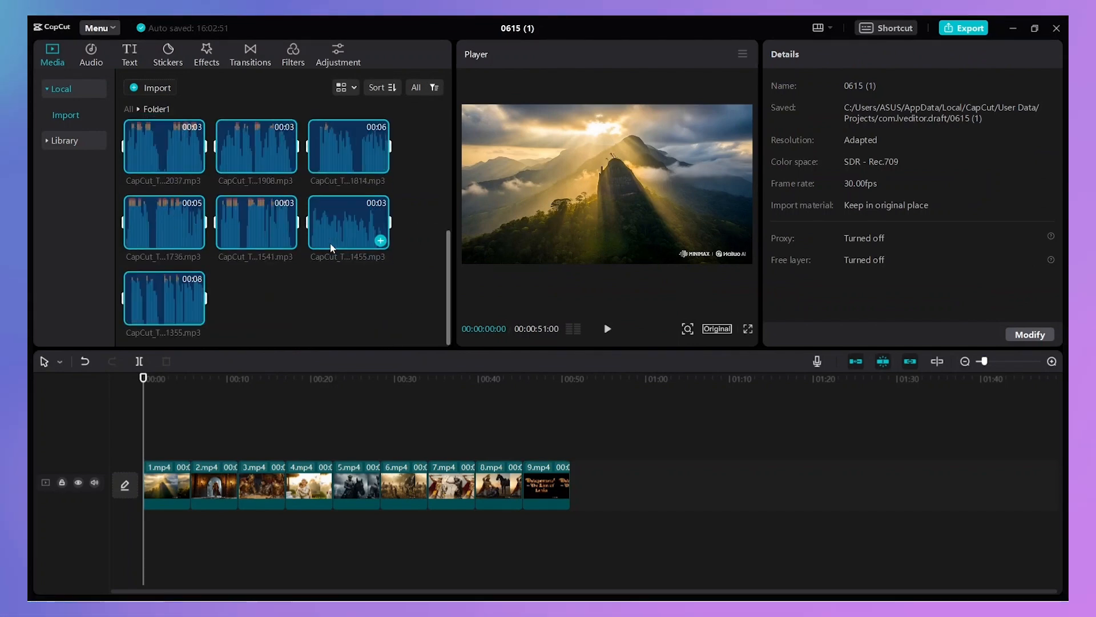
pyautogui.moveTo(150, 296); pyautogui.dragTo(166, 529)
pyautogui.click(607, 328)
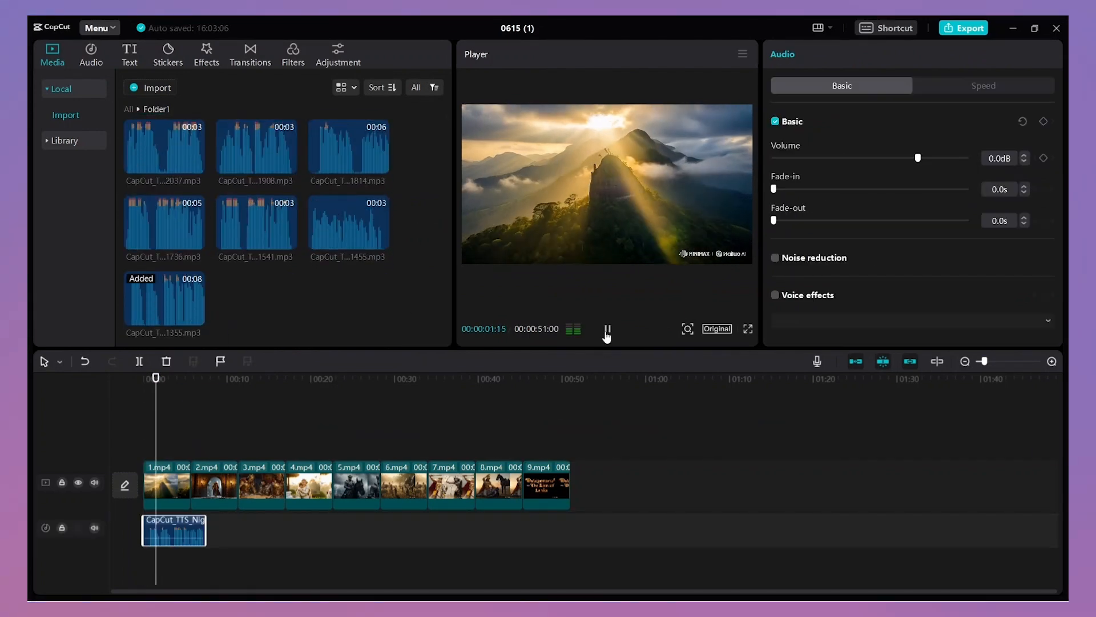
pyautogui.click(607, 328)
# Import so_6swtbippve7vlyjs.wav into a subfolder and place it on a second audio track from the timeline's start.
pyautogui.click(73, 115)
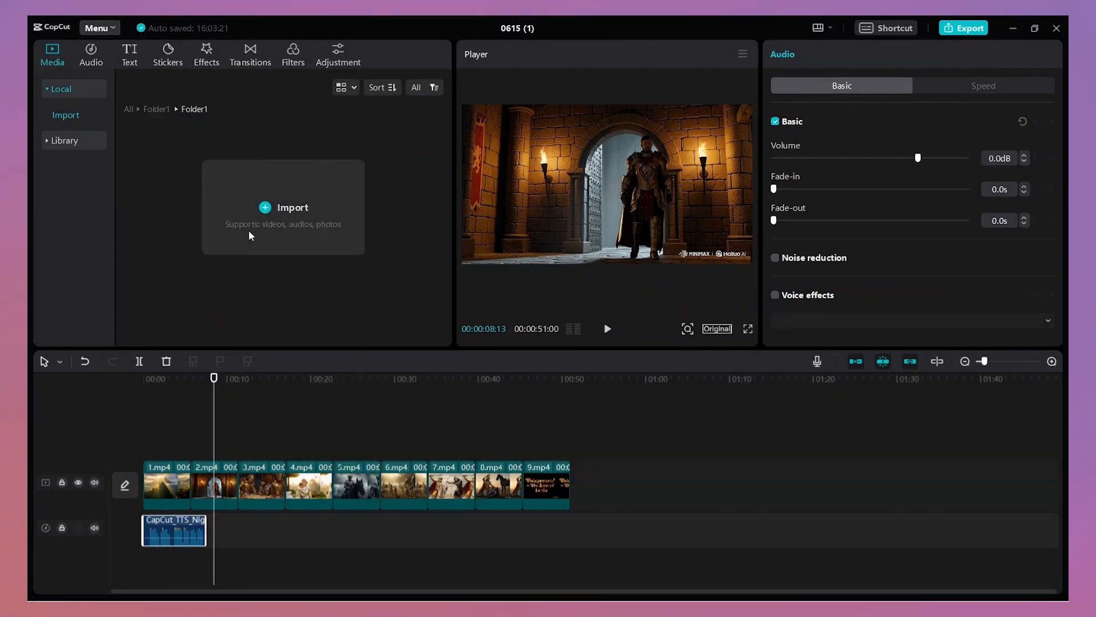
pyautogui.click(247, 238)
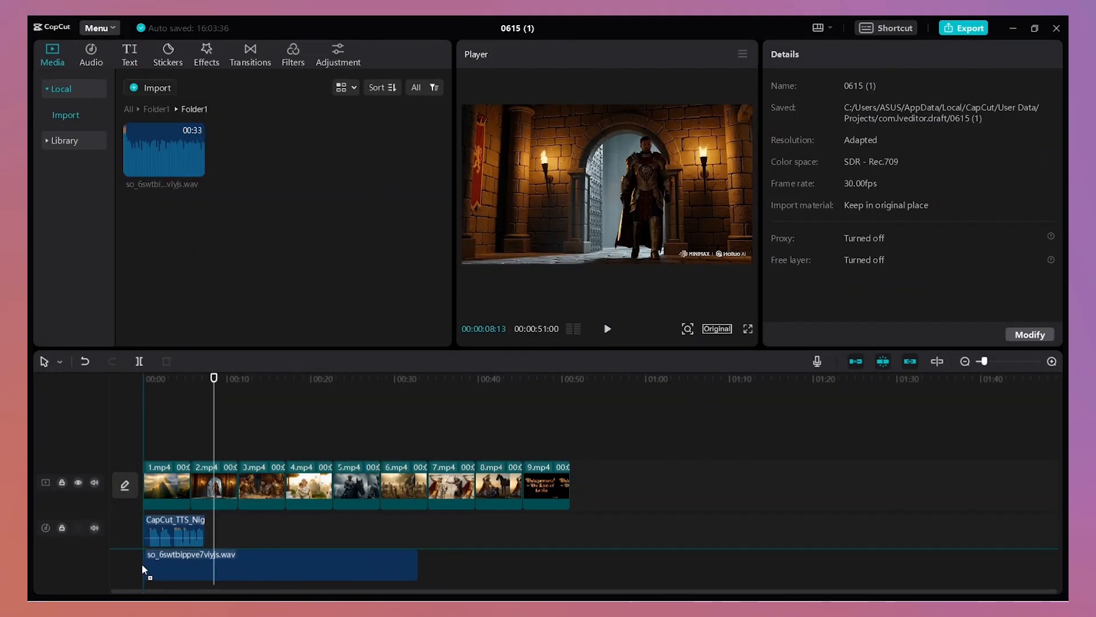
pyautogui.press('space')
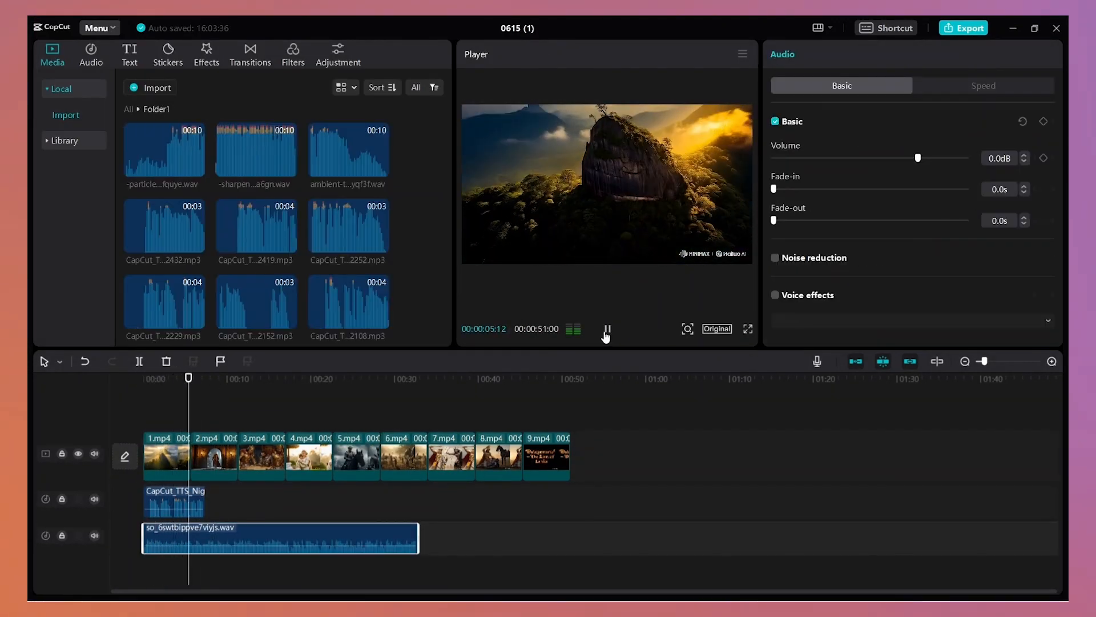
# Lower the background music's volume to -9.9 dB and listen to the mix with the opening narration.
pyautogui.press('space')
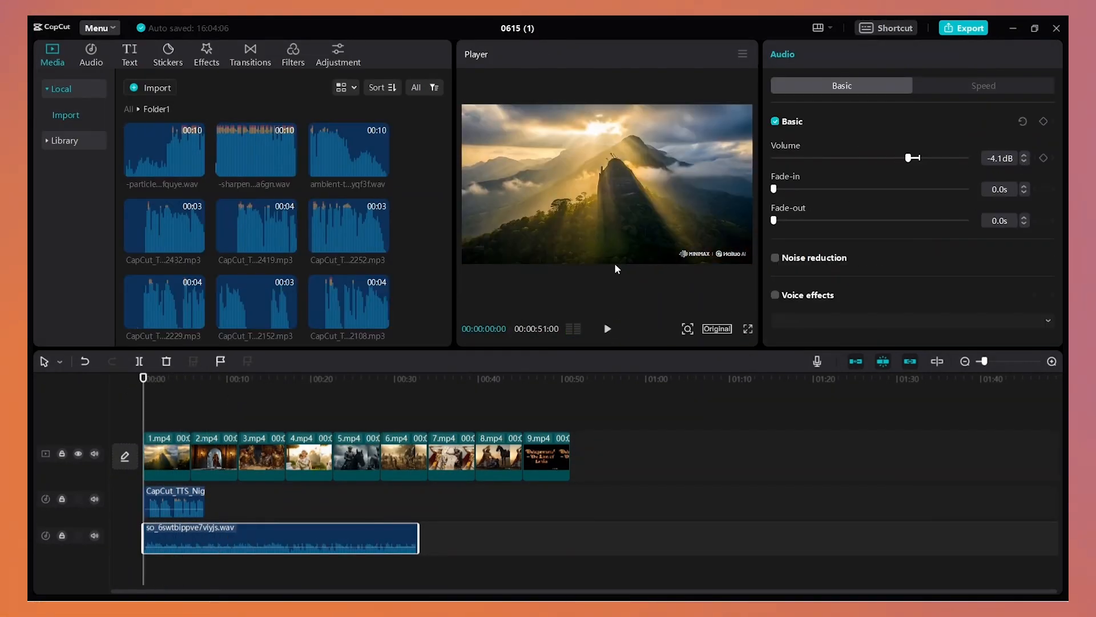
pyautogui.press('space')
pyautogui.press('space')
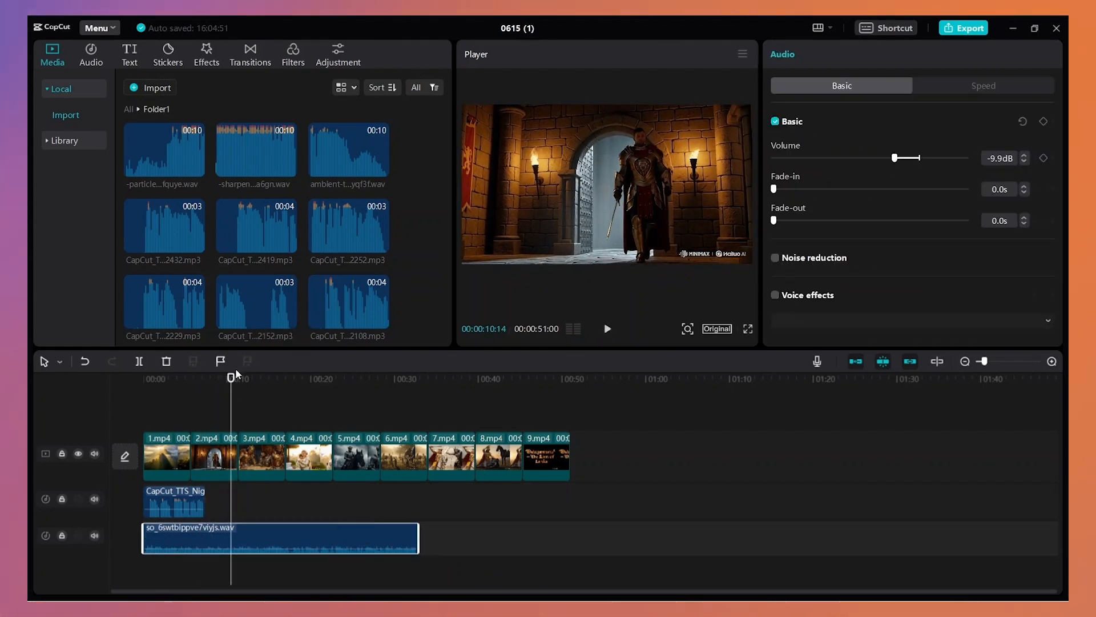
# Try the CapCut_T...2419.mp3 voiceover at the third clip, check the ChatGPT script, and place CapCut_T...1455.mp3 under 2.mp4 instead.
pyautogui.click(340, 502)
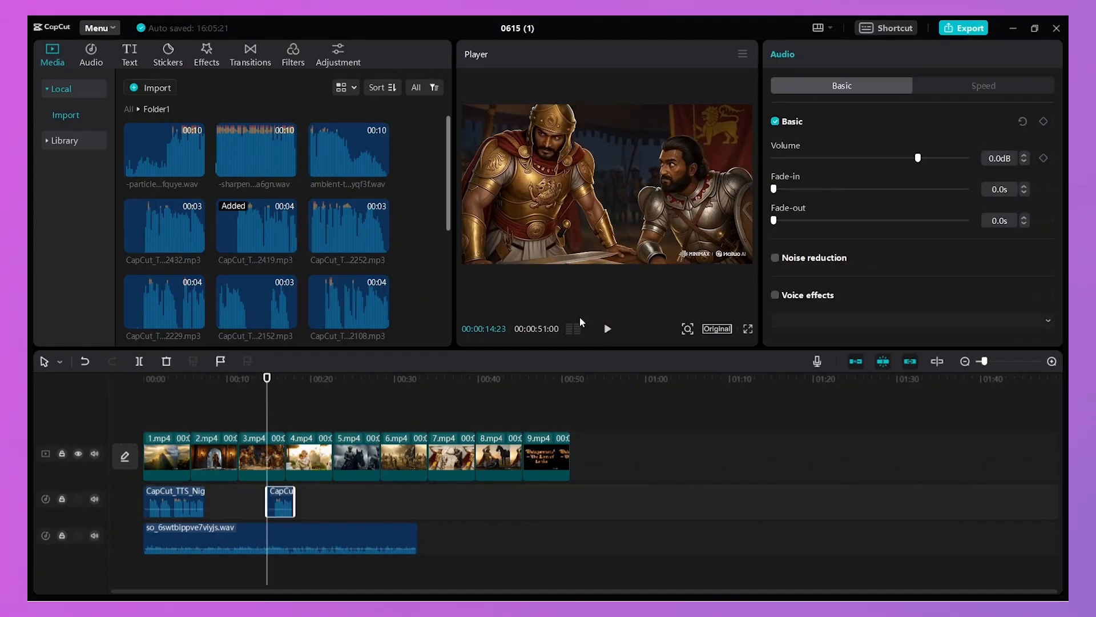
pyautogui.press('space')
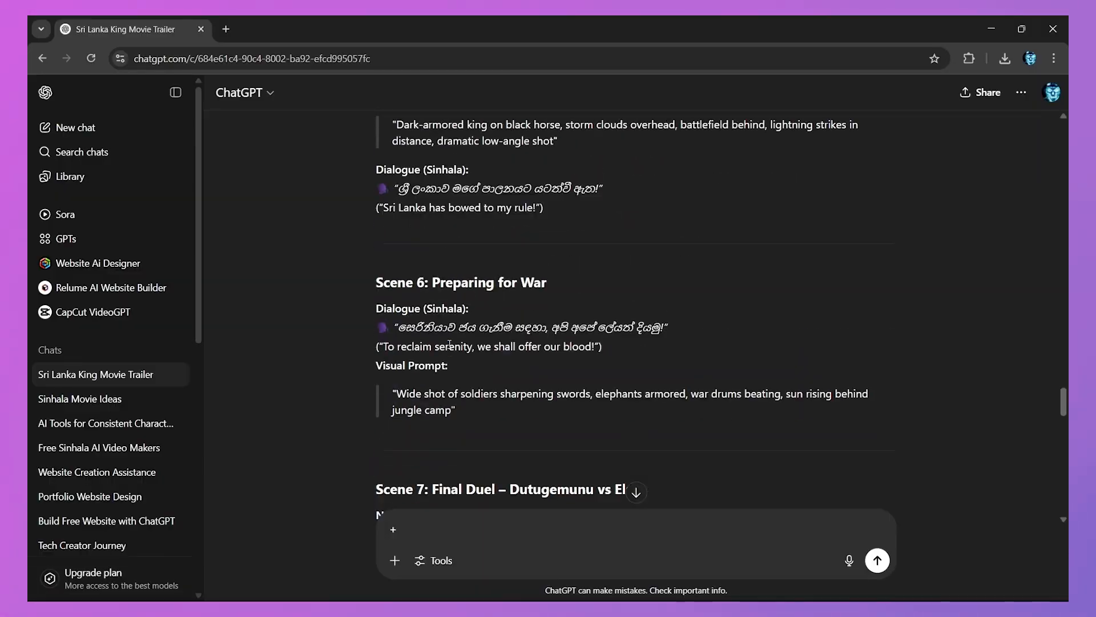
pyautogui.scroll(15, 449, 348)
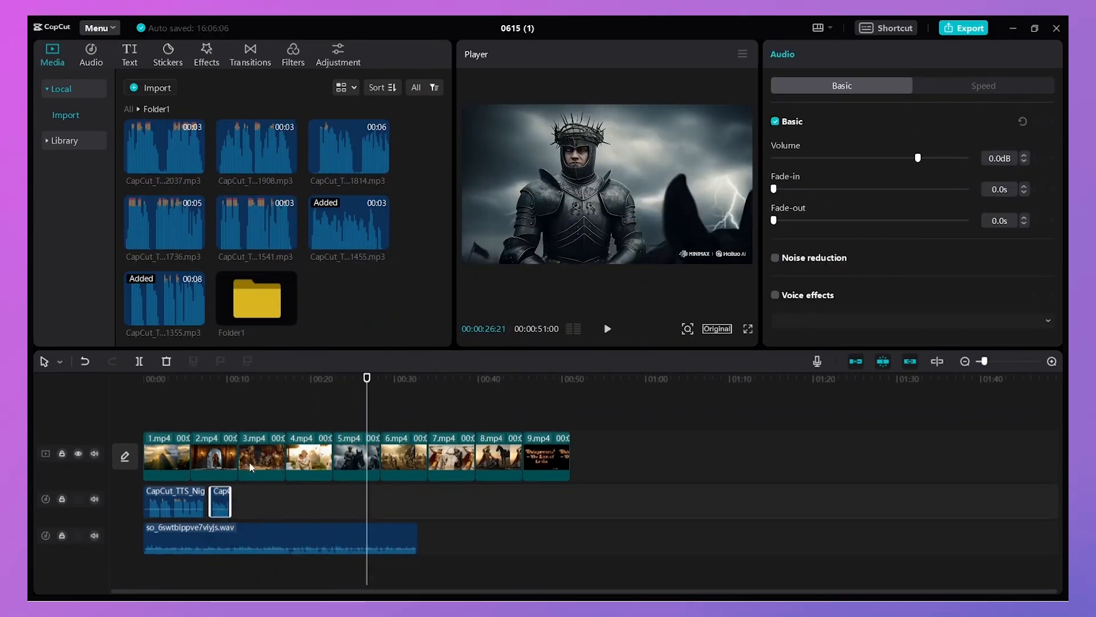
# Following the ChatGPT script, place voiceovers CapCut_T...1541.mp3, ...1736.mp3 and ...1814.mp3 under 3.mp4, 4.mp4 and 5.mp4 and preview them.
pyautogui.click(188, 448)
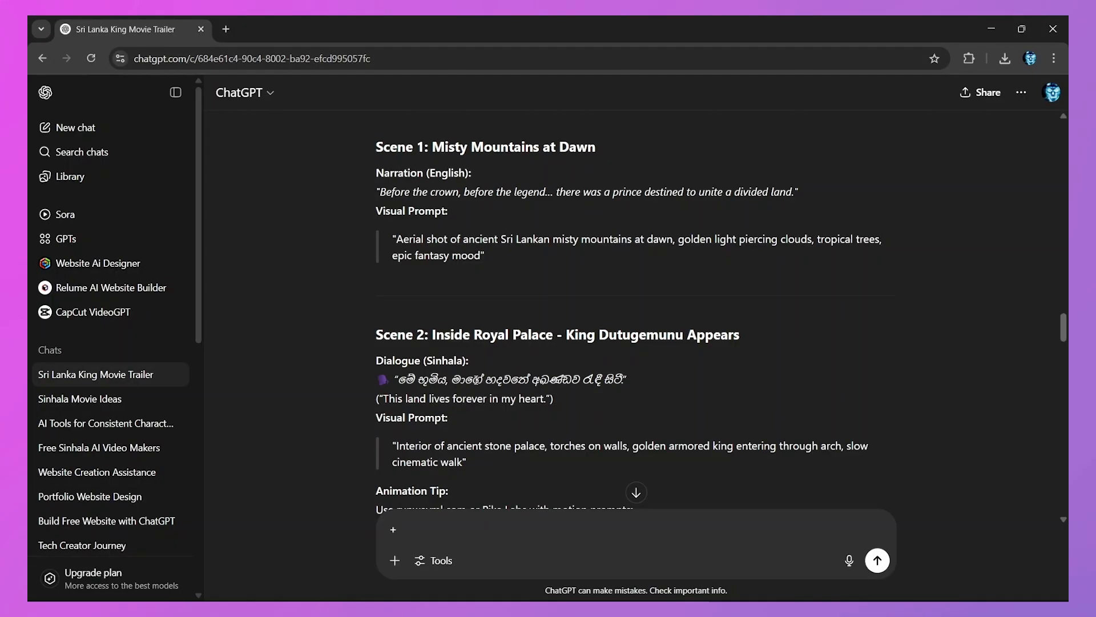
pyautogui.scroll(-5, 628, 343)
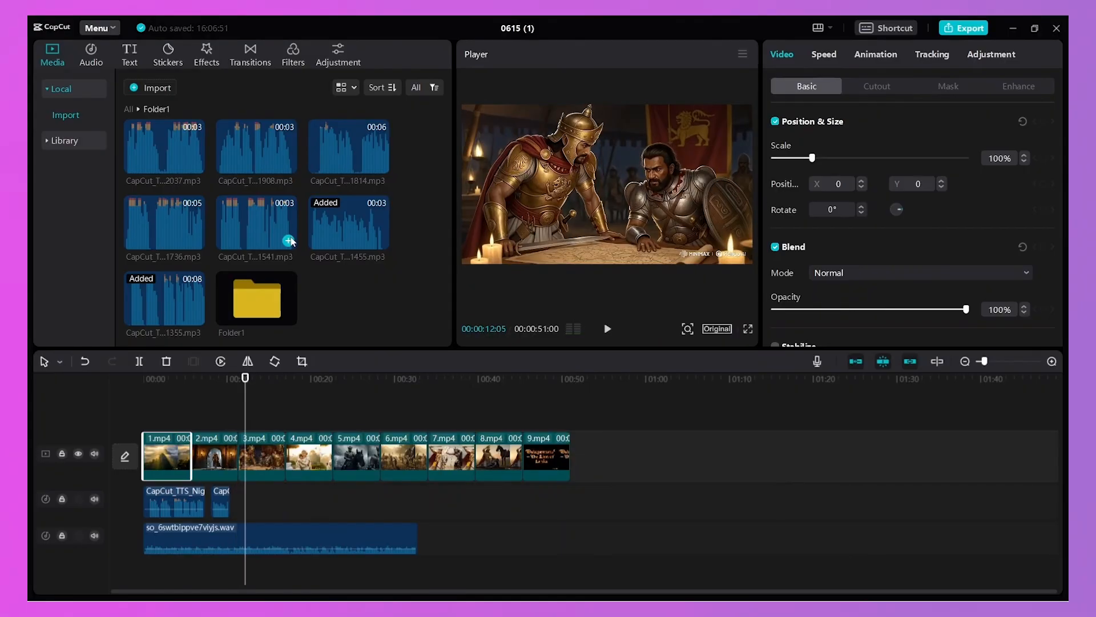
pyautogui.click(290, 241)
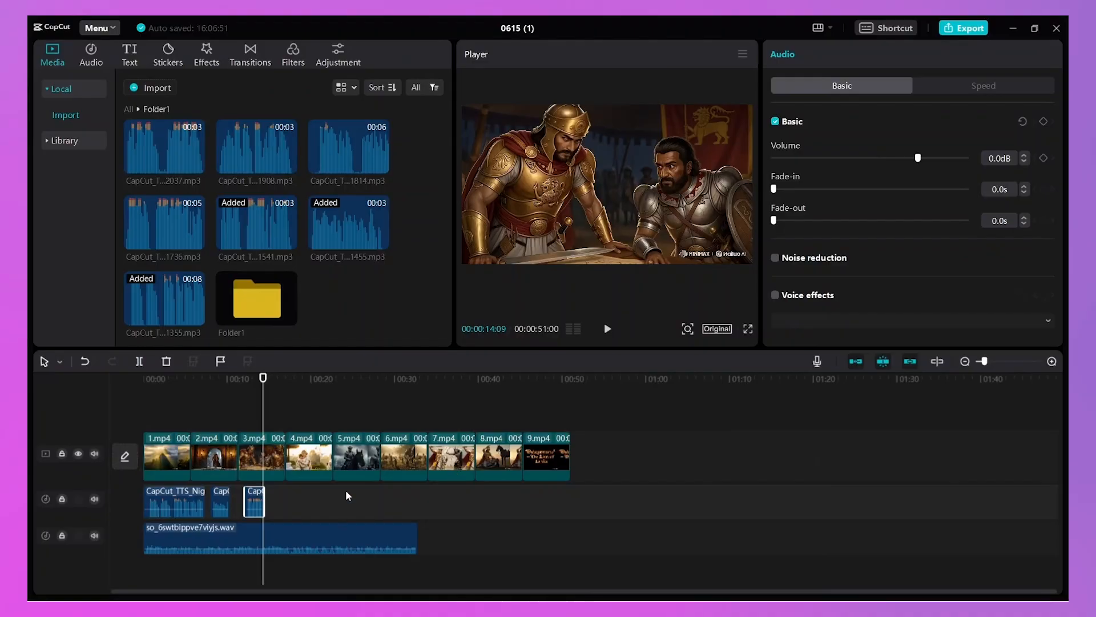
pyautogui.click(607, 329)
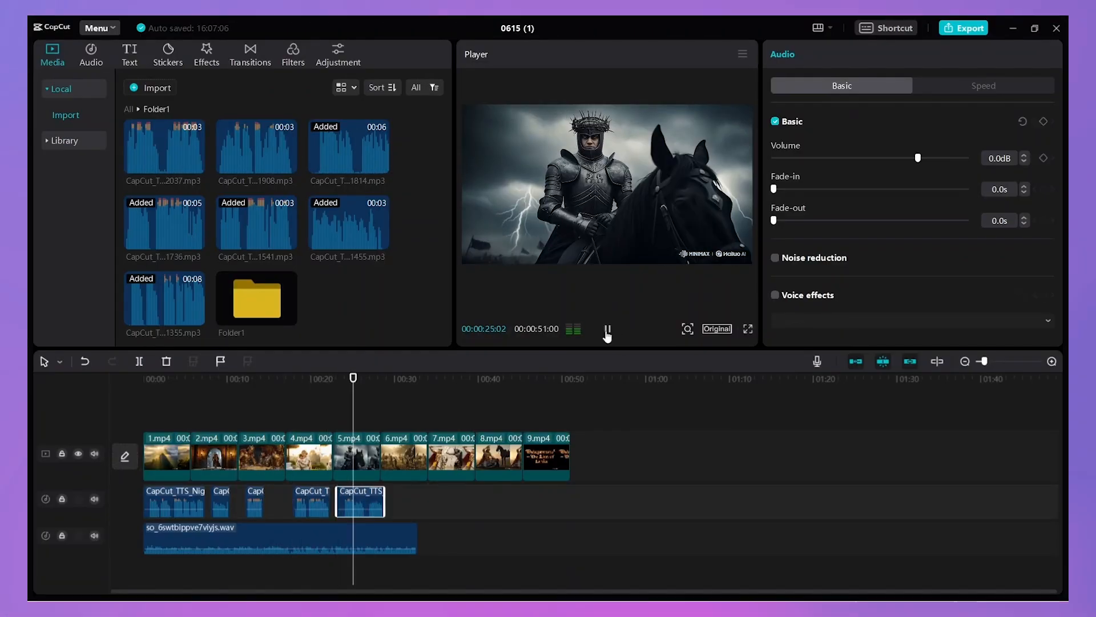
pyautogui.click(607, 330)
# Insert a second 5.mp4 clip with a voiceover beneath it, and extend the music to the video's end with a trimmed second copy.
pyautogui.moveTo(422, 422); pyautogui.dragTo(574, 457)
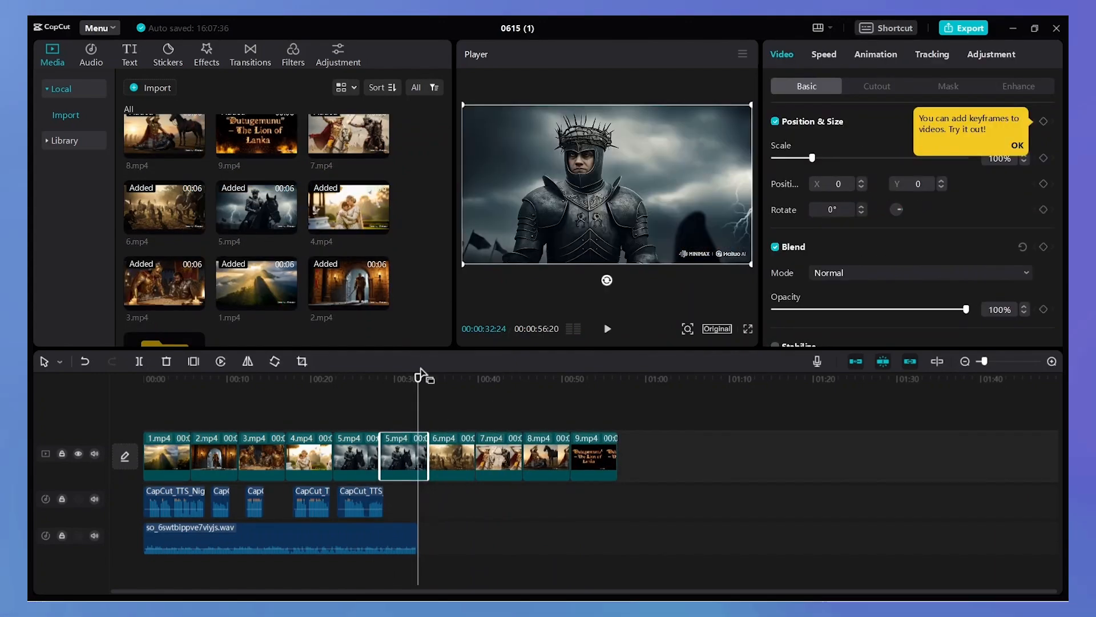
pyautogui.click(607, 329)
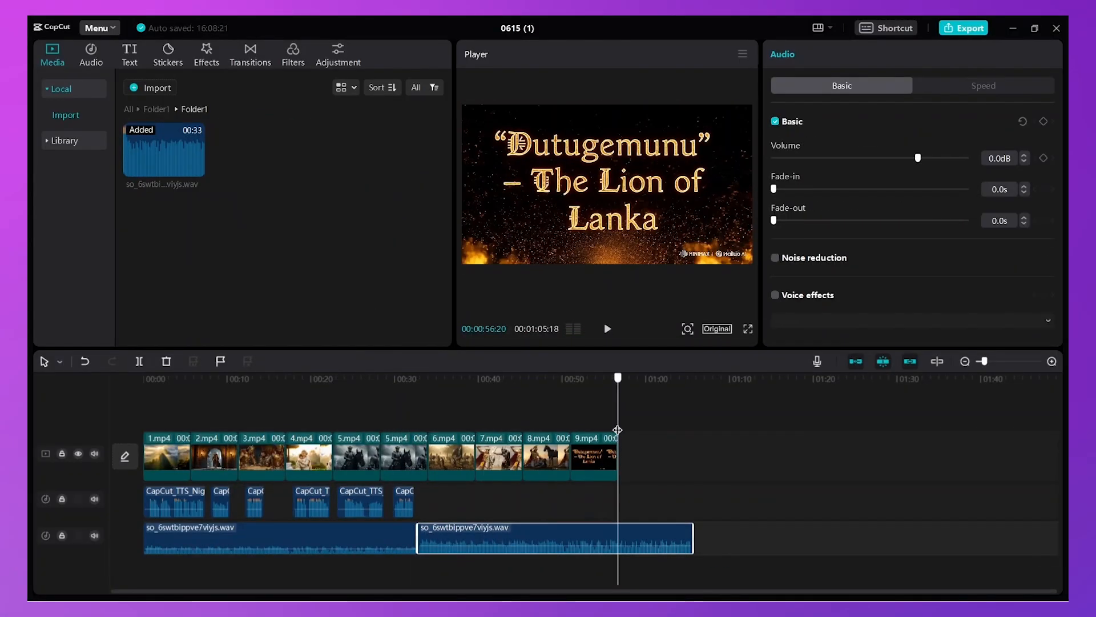
pyautogui.moveTo(579, 534); pyautogui.dragTo(579, 549)
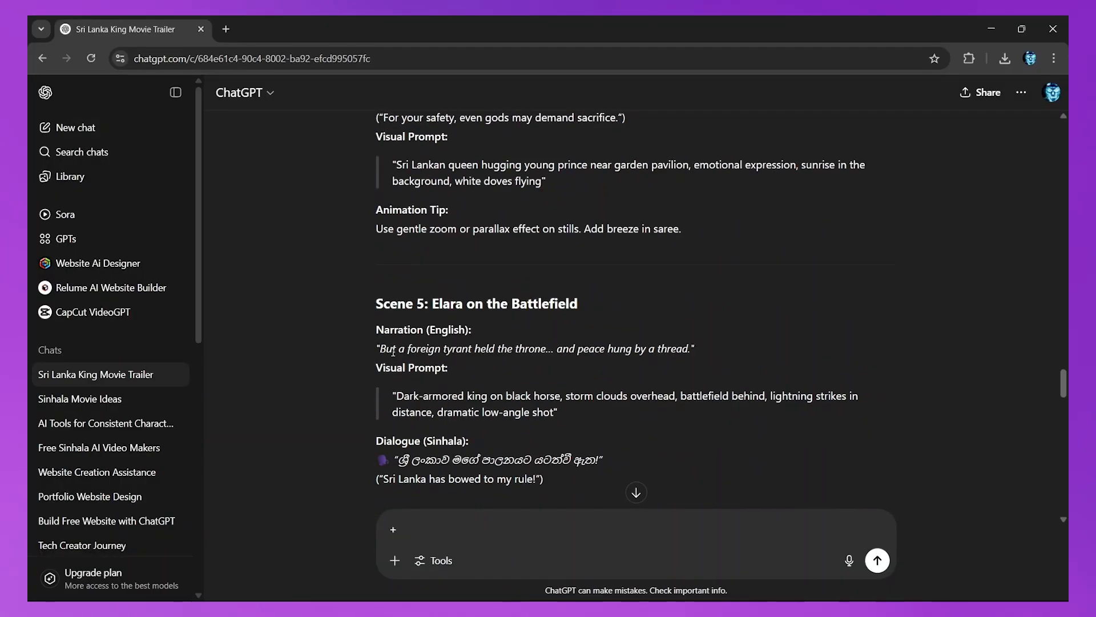
# Check Scenes 6 and 7 in the ChatGPT script and place the matching voiceovers, one under 6.mp4 and ...2108.mp3 and ...2152.mp3 under 7.mp4.
pyautogui.scroll(-5, 636, 342)
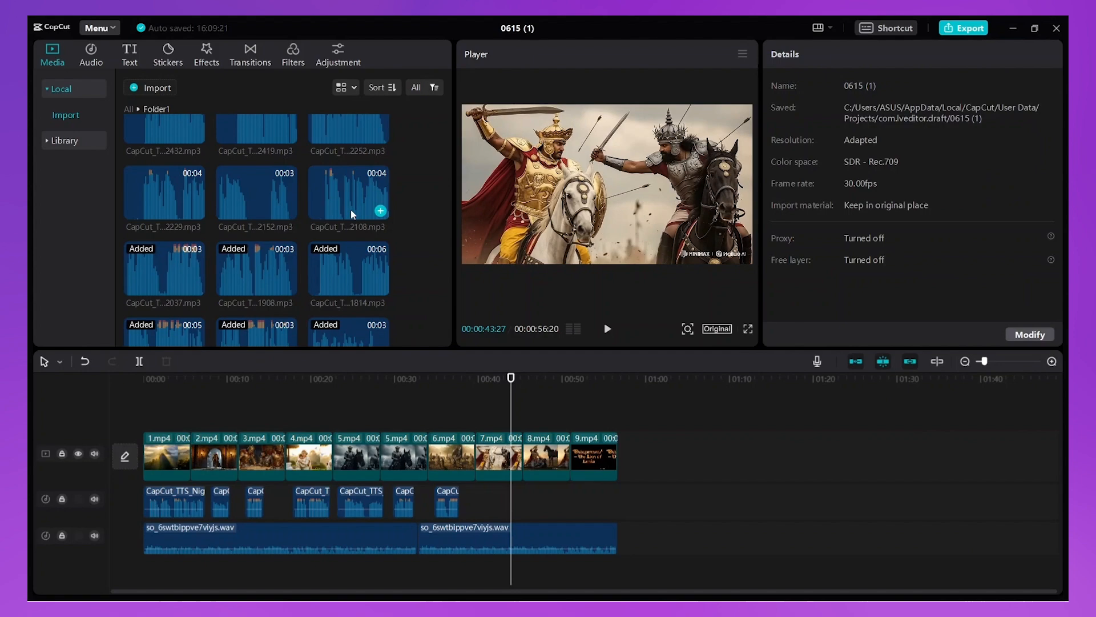
pyautogui.moveTo(498, 502); pyautogui.dragTo(495, 511)
pyautogui.click(607, 329)
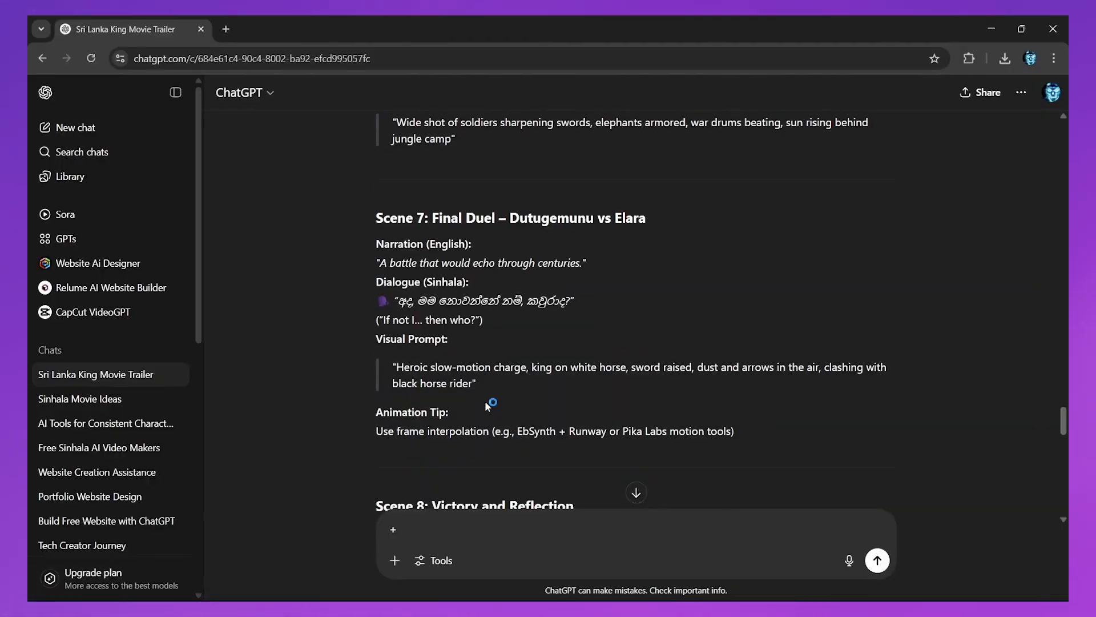
pyautogui.scroll(-5, 484, 400)
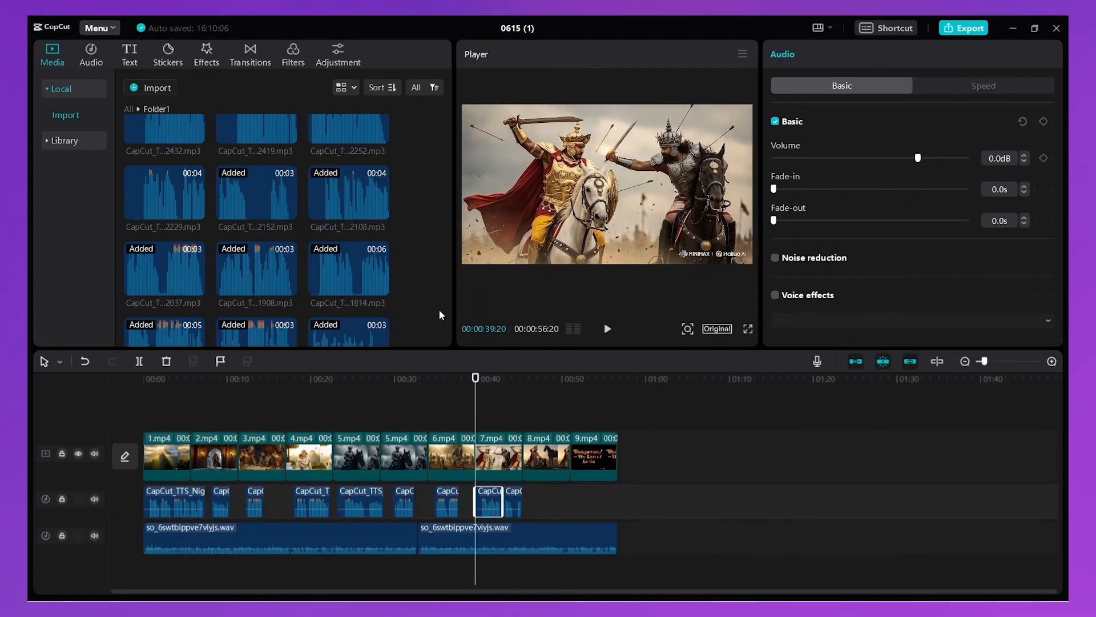
# Place voiceovers ...2229.mp3, ...2252.mp3 and ...2419.mp3 under 8.mp4 and 9.mp4, and append a second 9.mp4 with ...2432.mp3 beneath it.
pyautogui.click(607, 330)
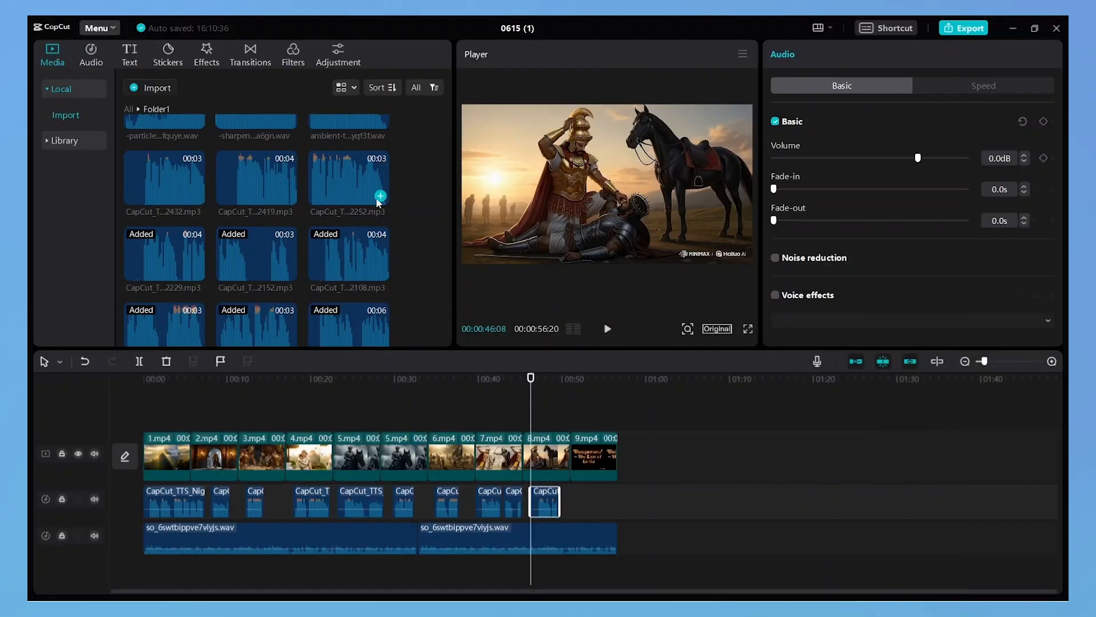
pyautogui.click(607, 329)
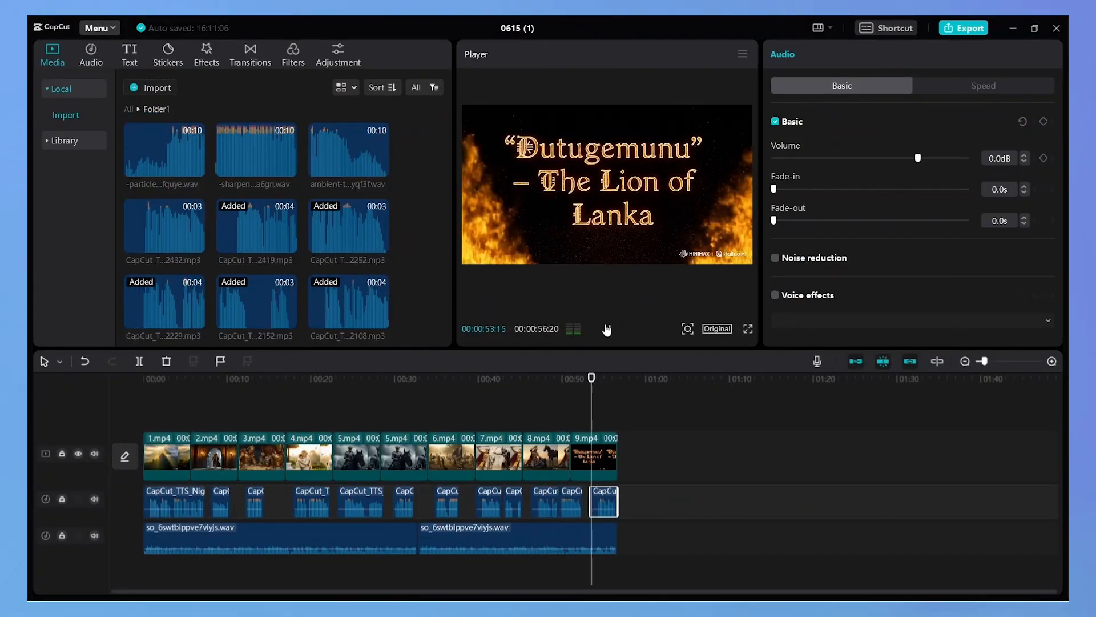
pyautogui.click(593, 452)
pyautogui.hotkey('ctrl', 'c')
pyautogui.hotkey('ctrl', 'v')
pyautogui.click(201, 252)
pyautogui.click(607, 329)
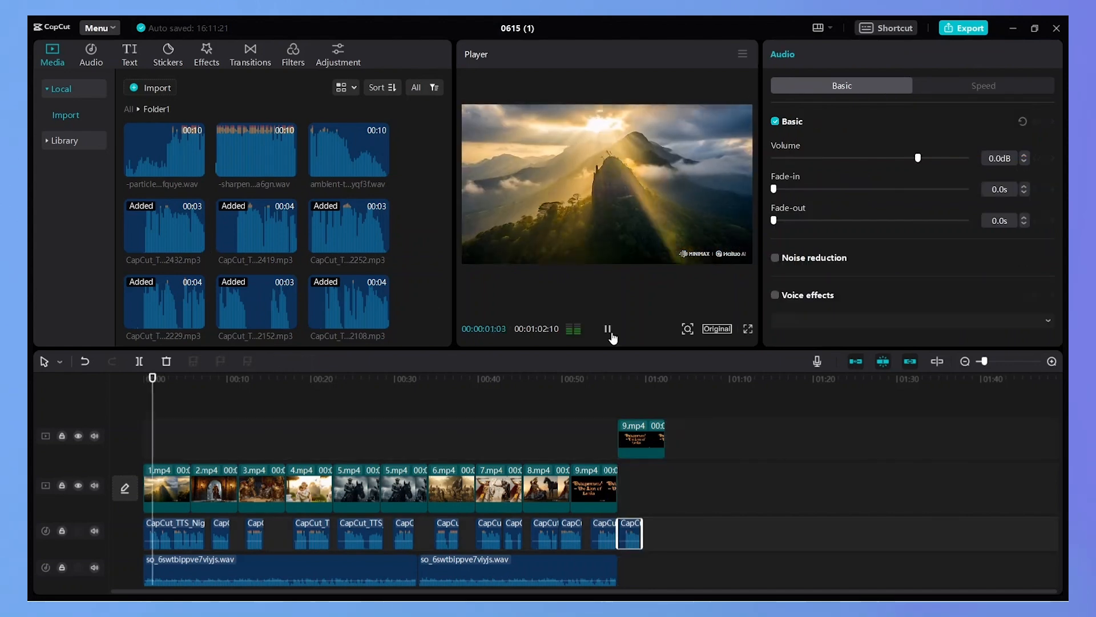
pyautogui.click(607, 329)
pyautogui.click(661, 379)
pyautogui.click(642, 413)
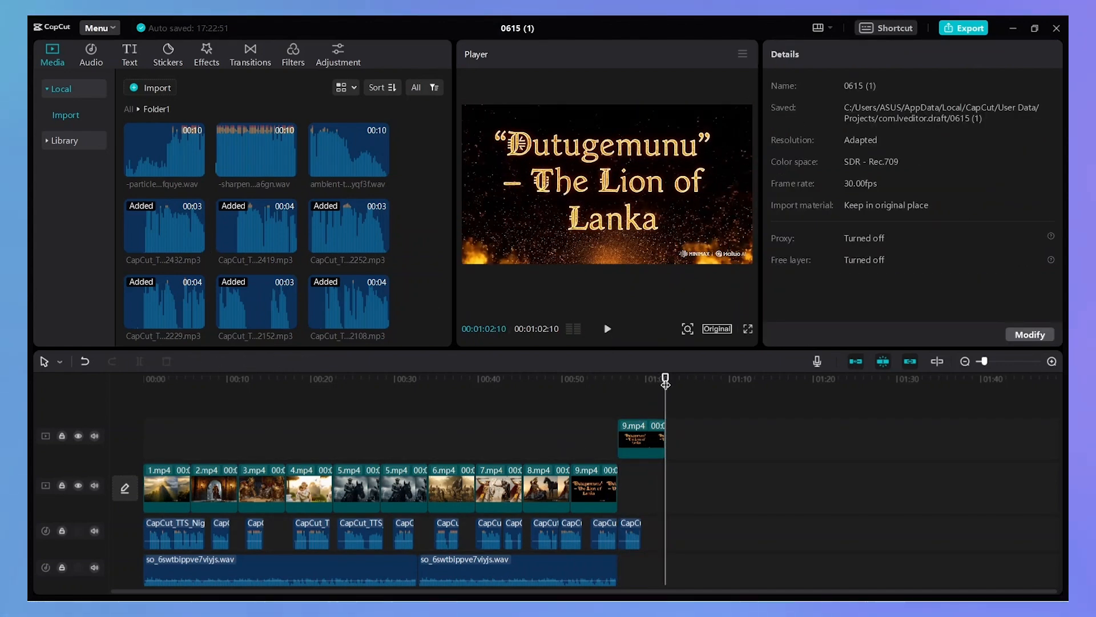
# Add the -sharpening-swords sound effect on a new audio track near the start of the 6.mp4 clip.
pyautogui.moveTo(666, 384); pyautogui.dragTo(436, 518)
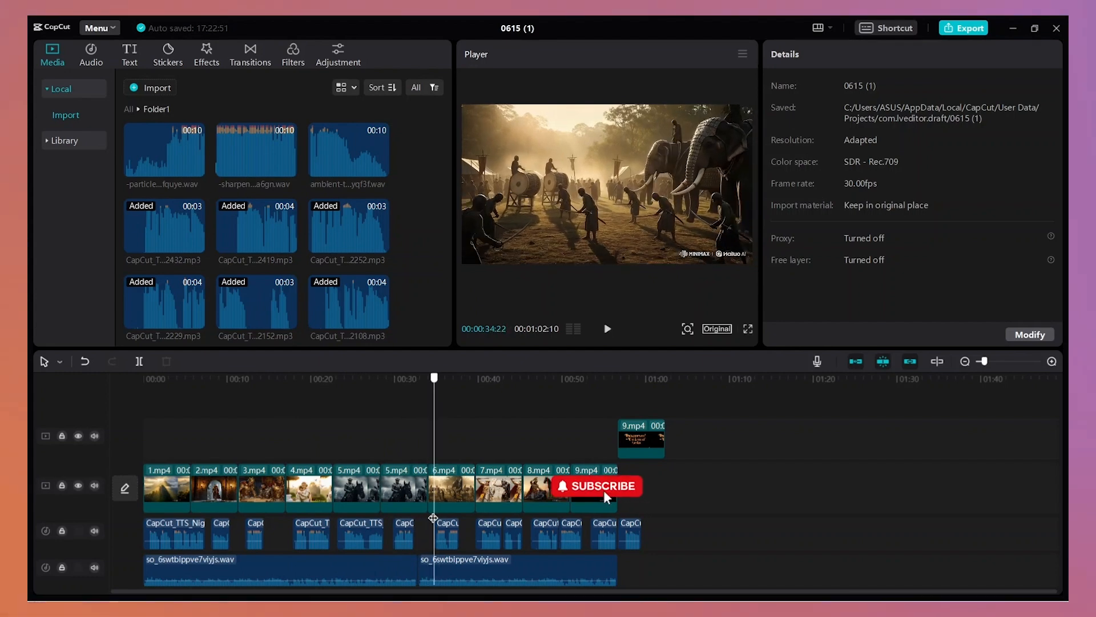
pyautogui.moveTo(295, 175)
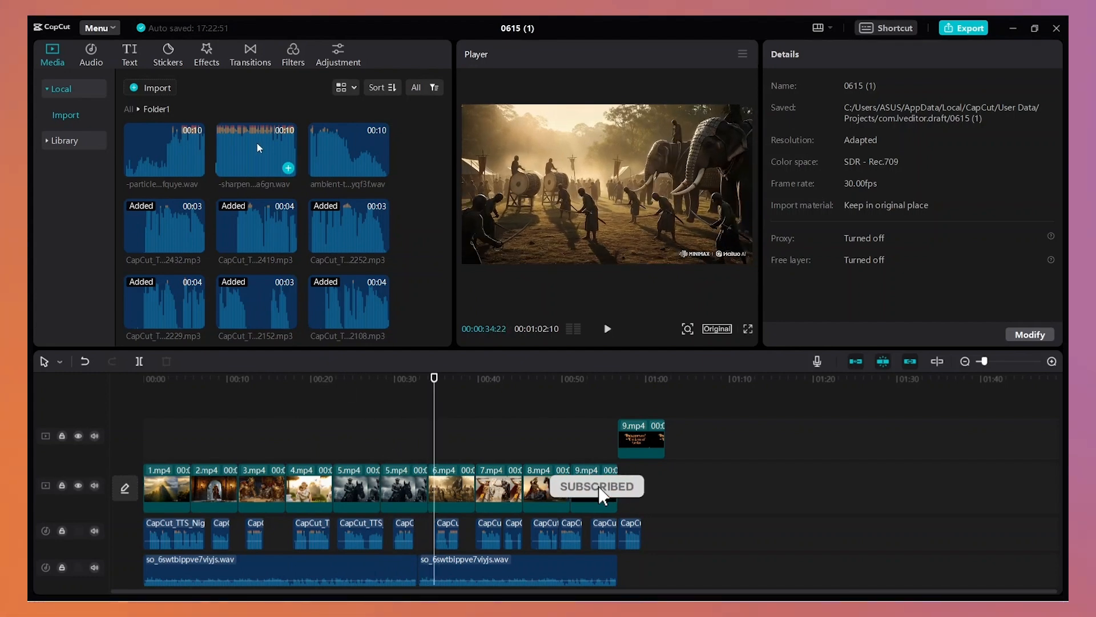
pyautogui.click(288, 168)
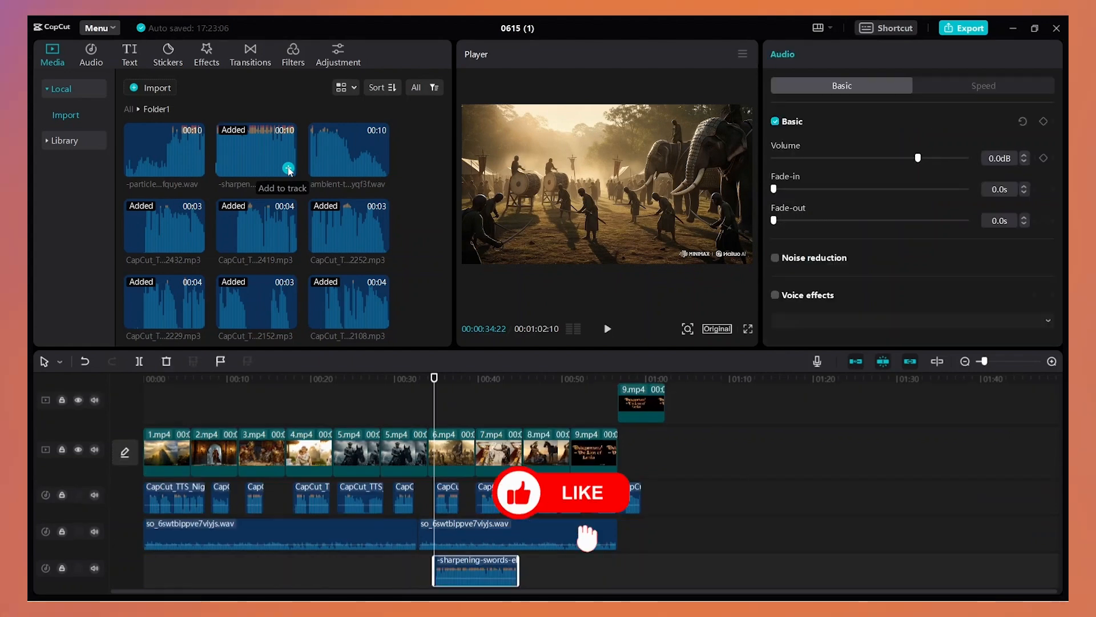
pyautogui.click(524, 565)
pyautogui.press('Down')
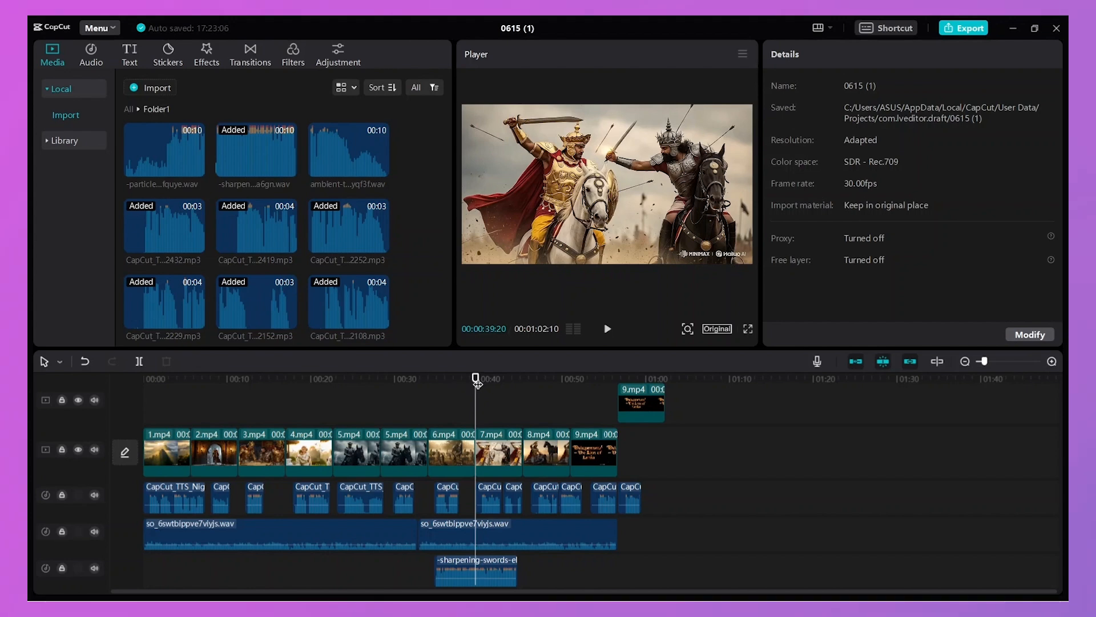
# Preview the sword effect, trim it to the 6.mp4 clip, and place the ambient-torch effect under 2.mp4 and the golden-ash effect under 9.mp4.
pyautogui.moveTo(476, 378); pyautogui.dragTo(427, 389)
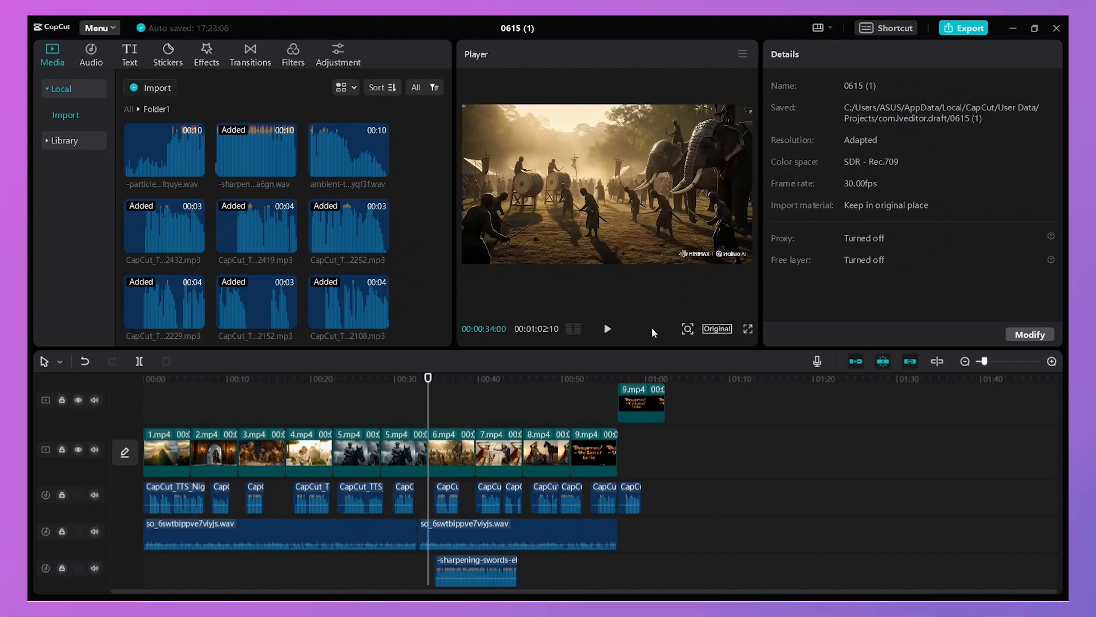
pyautogui.click(607, 330)
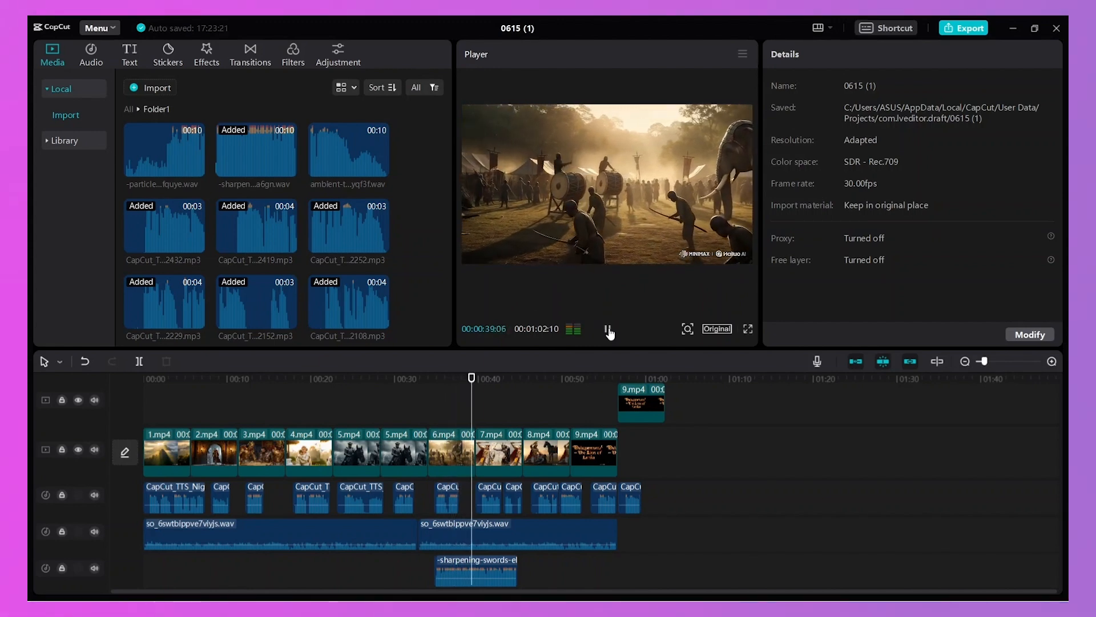
pyautogui.click(608, 330)
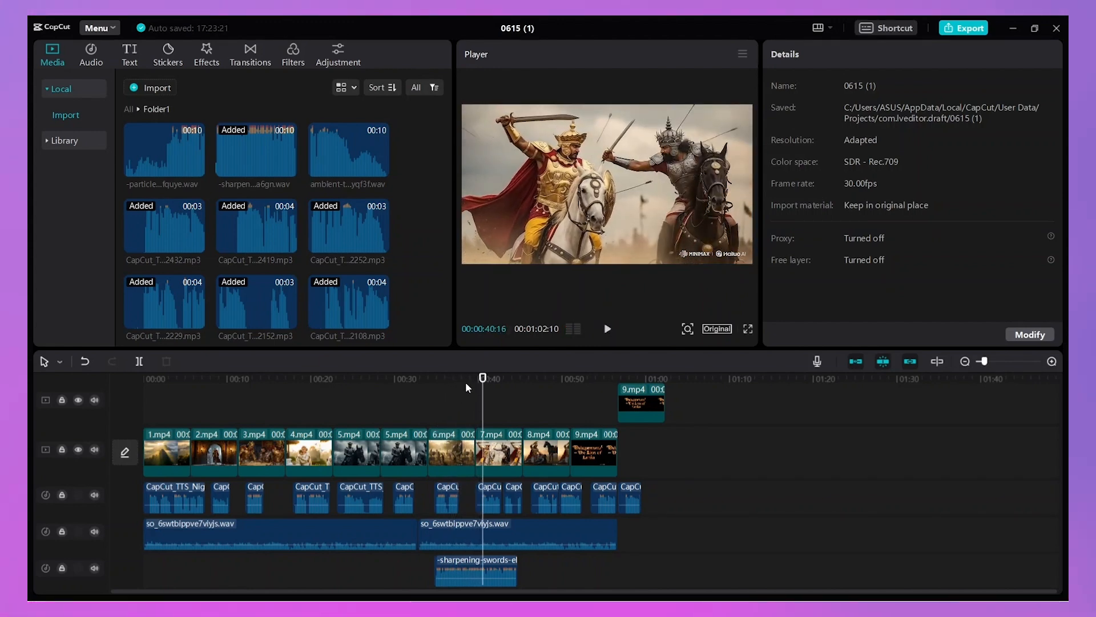
pyautogui.moveTo(485, 381); pyautogui.dragTo(466, 381)
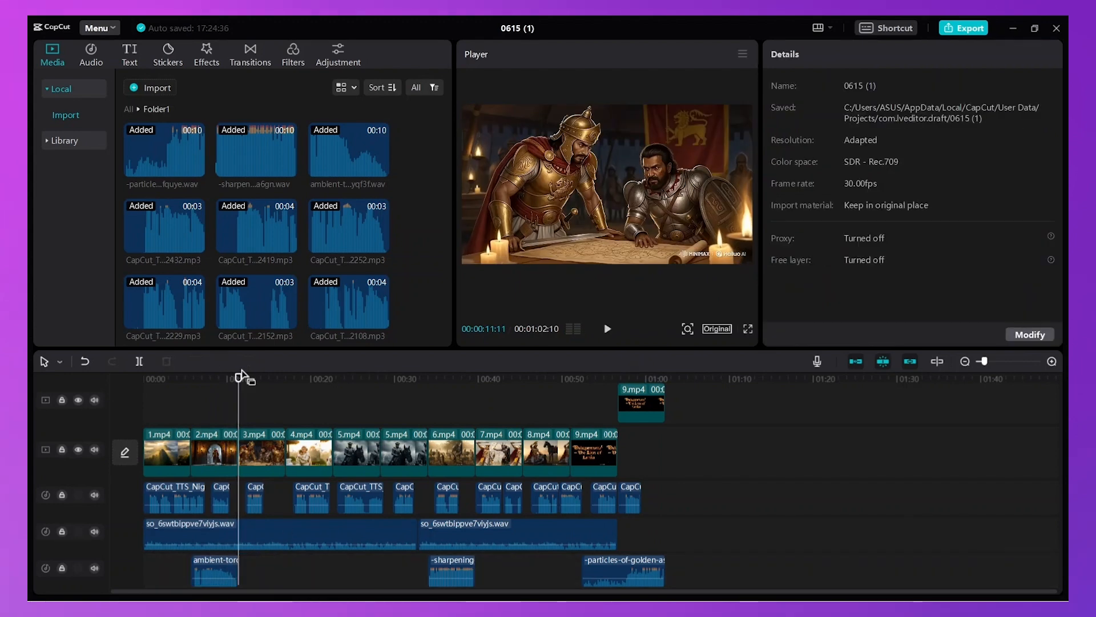
# Add a default text clip over 2.mp4 at 00:00:08:02 and select its wording for replacement.
pyautogui.click(134, 59)
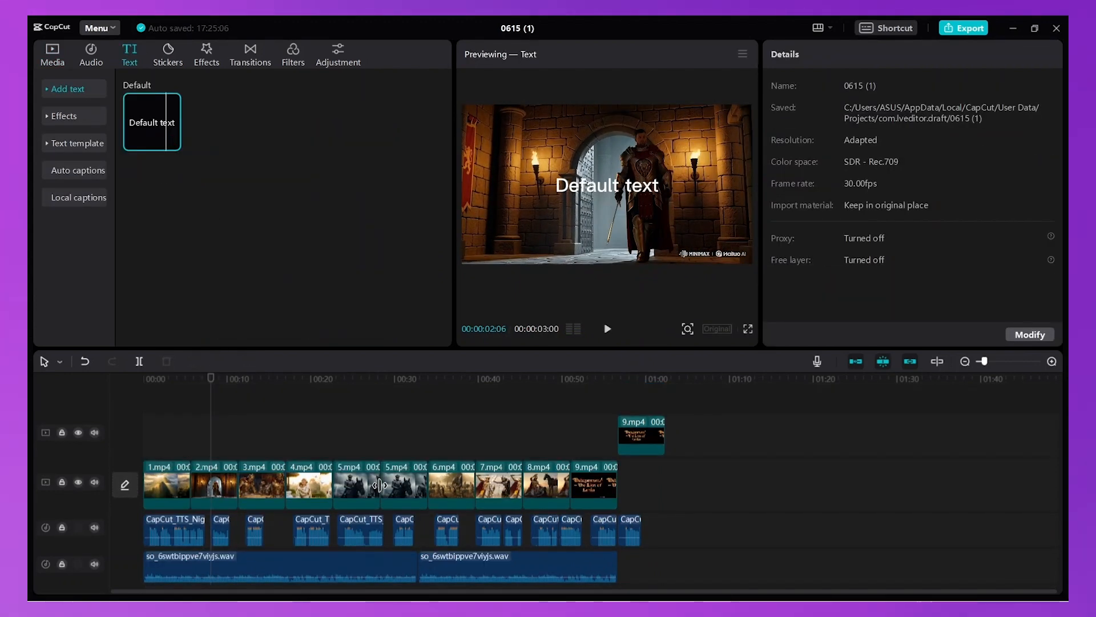
pyautogui.scroll(-1, 380, 485)
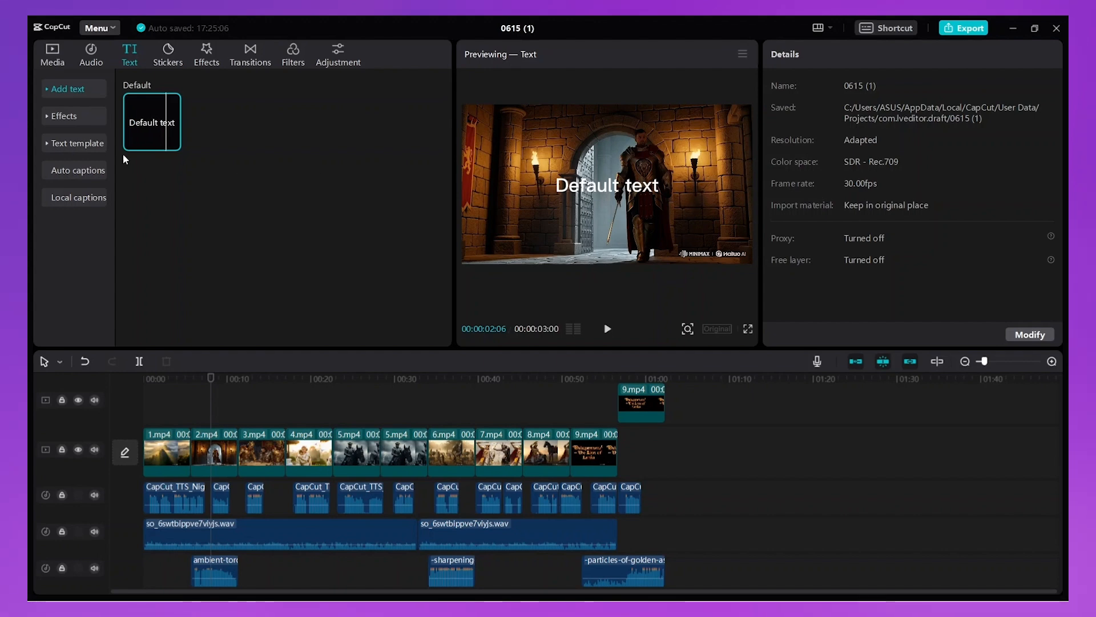
pyautogui.click(173, 143)
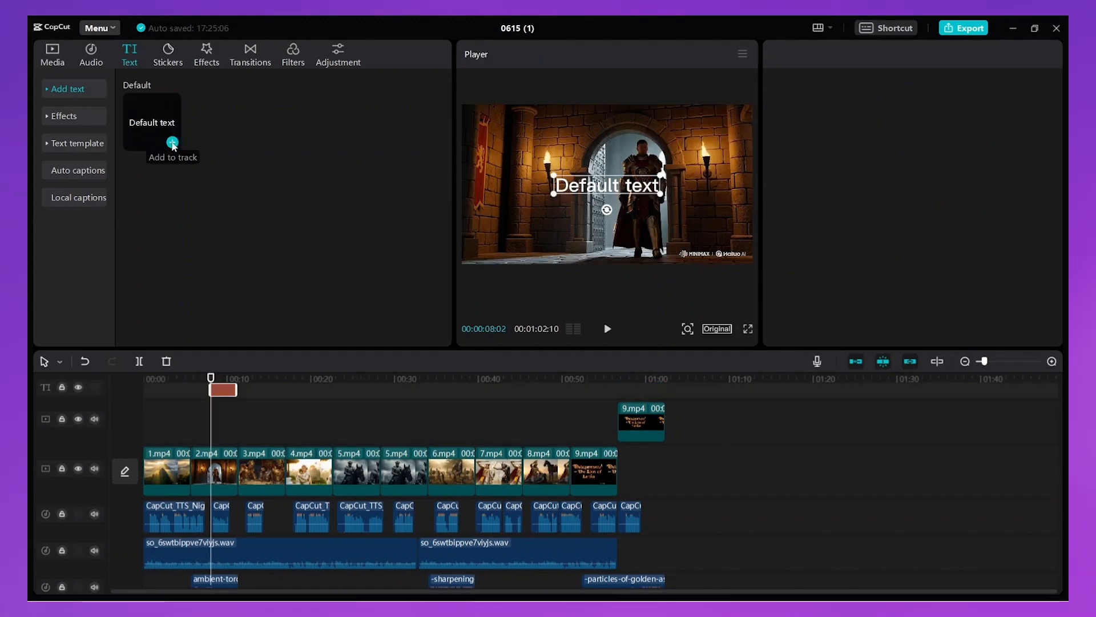
pyautogui.scroll(1, 241, 440)
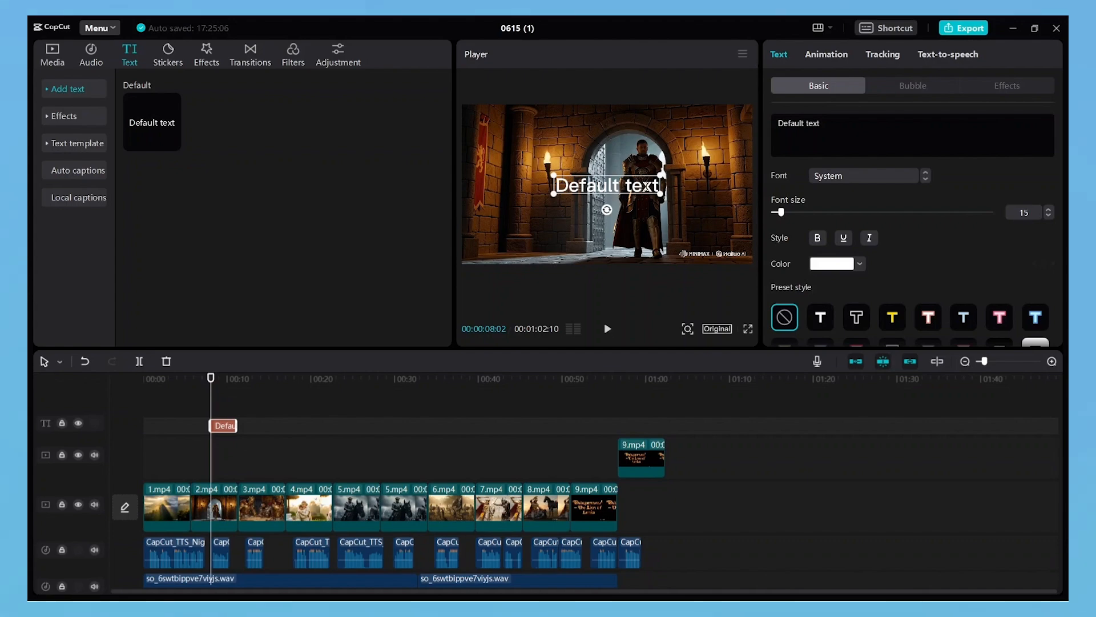
pyautogui.doubleClick(647, 186)
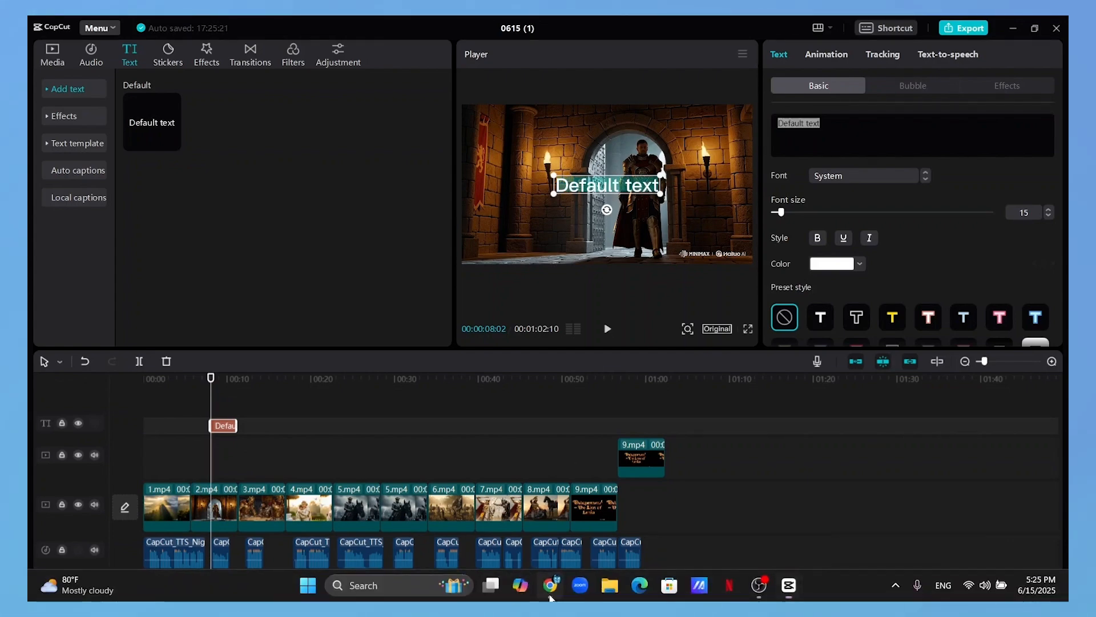
# Switch to the ChatGPT script, copy the Sinhala dialogue line of Scene 2, and return to CapCut.
pyautogui.click(551, 593)
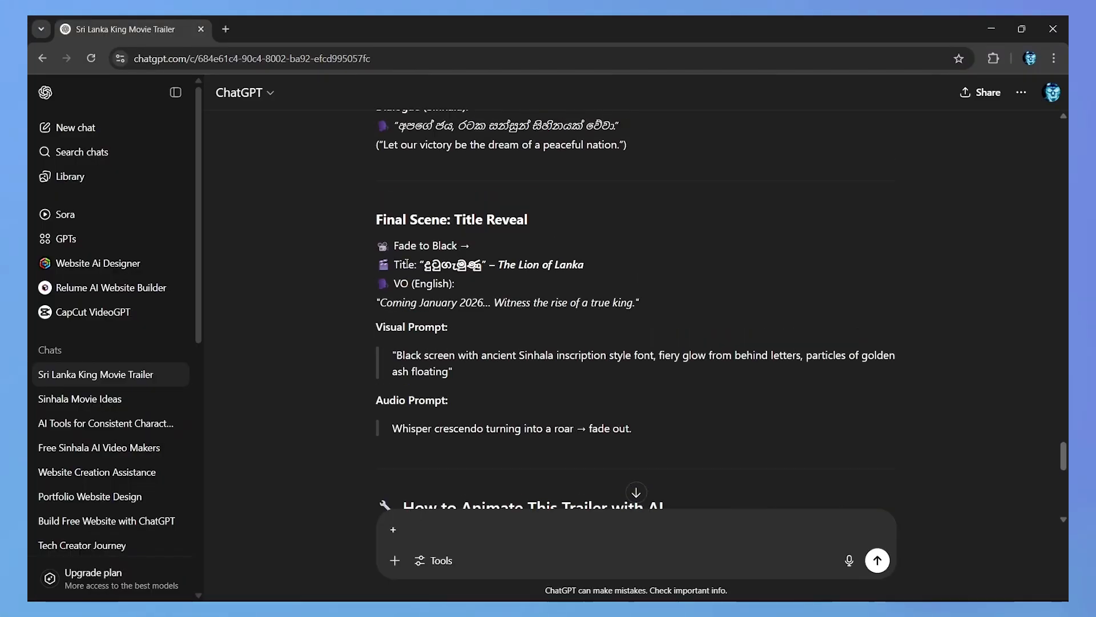
pyautogui.scroll(15, 406, 264)
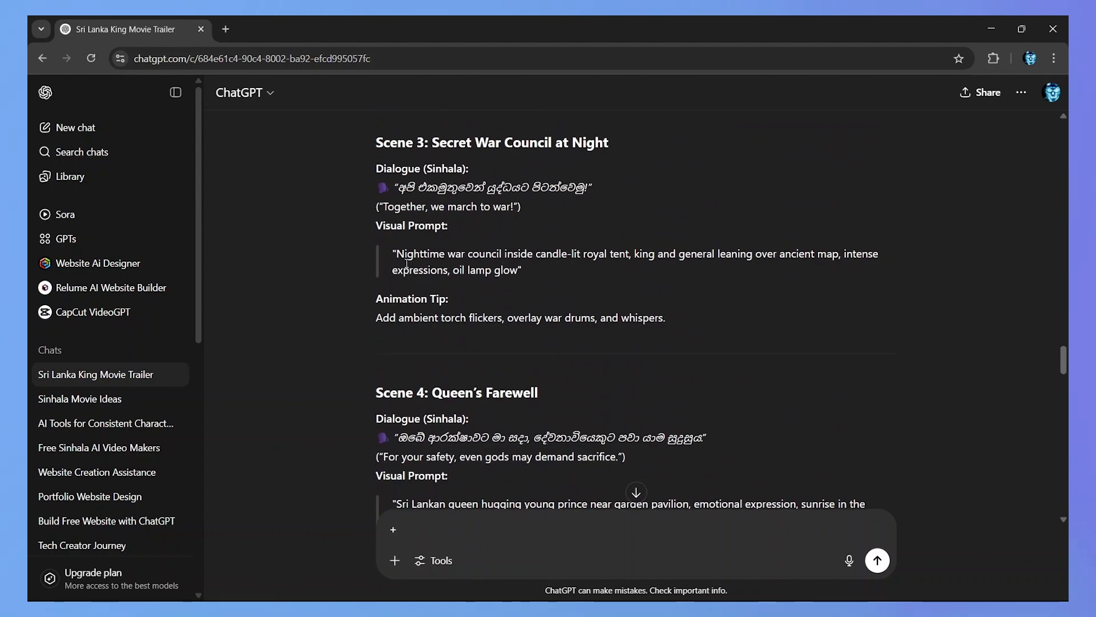
pyautogui.scroll(12, 407, 264)
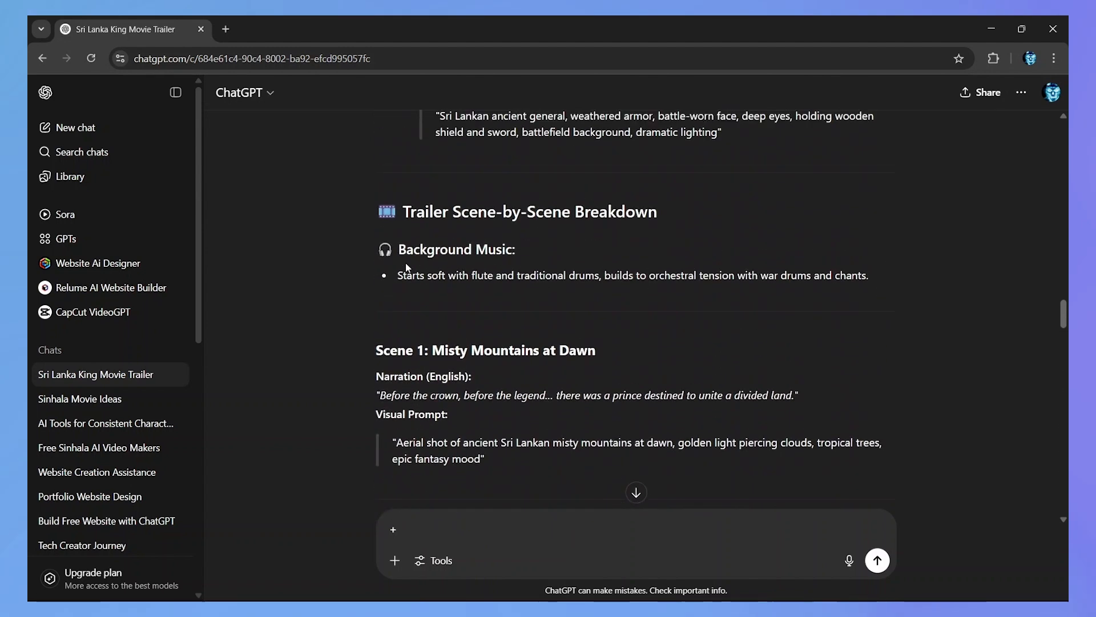
pyautogui.scroll(-2, 408, 391)
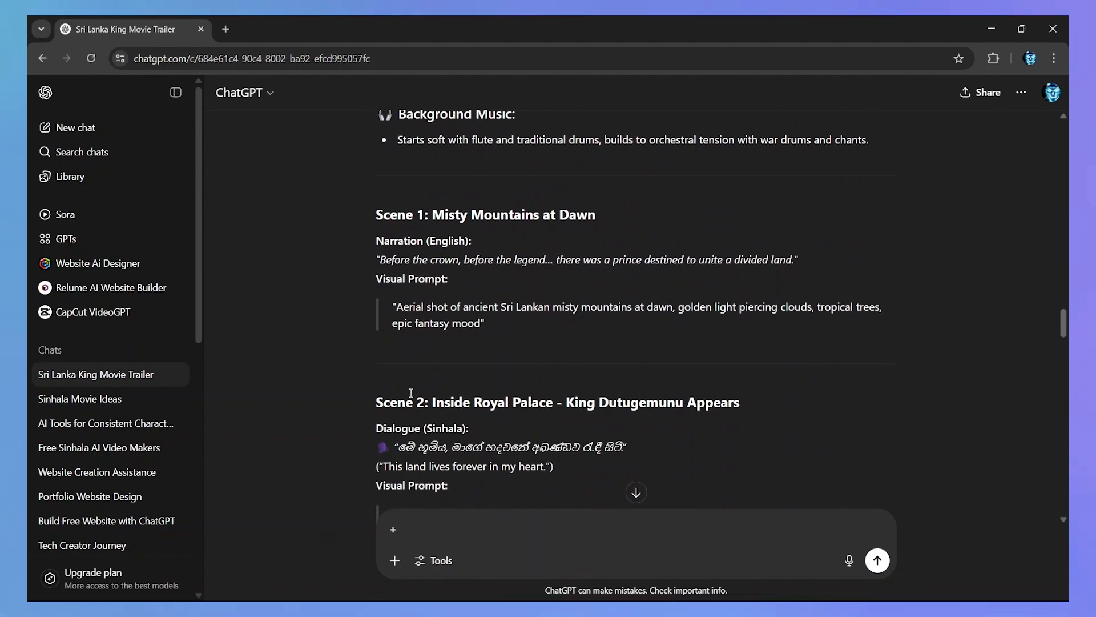
pyautogui.scroll(-1, 411, 392)
pyautogui.moveTo(402, 381); pyautogui.dragTo(617, 380)
pyautogui.rightClick(625, 392)
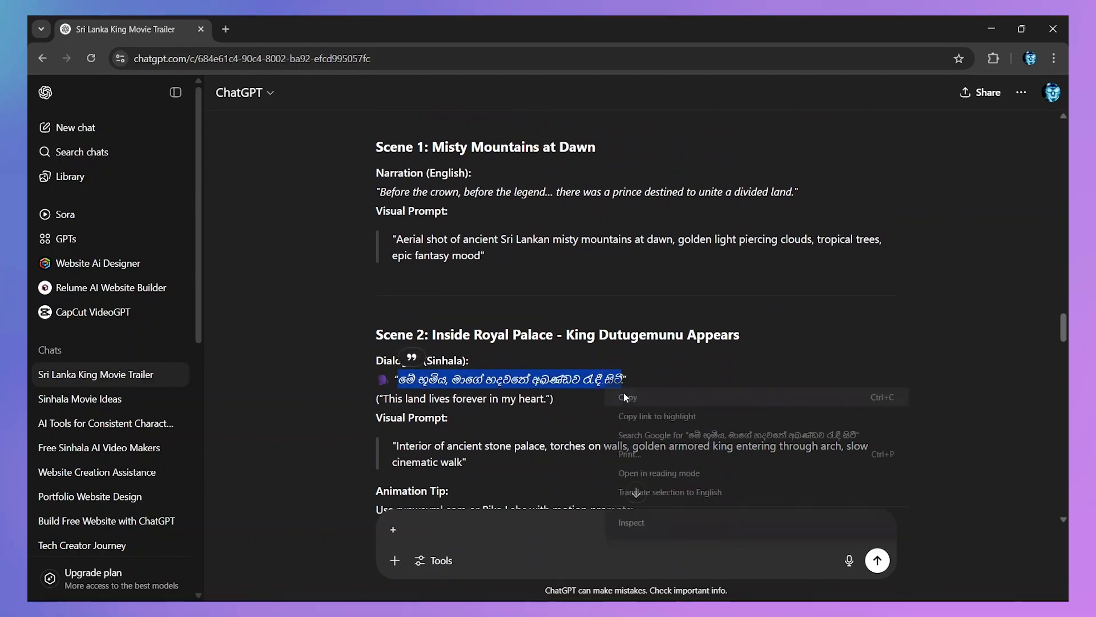
pyautogui.press('Escape')
pyautogui.click(988, 22)
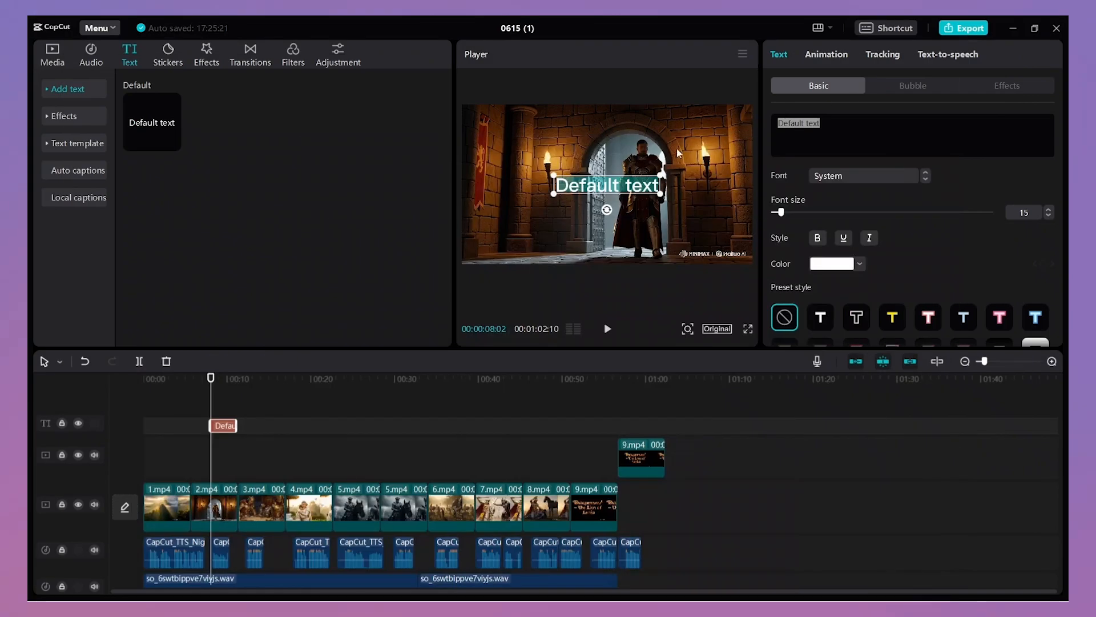
# Replace the wording of the text clip over 2.mp4 with the copied Sinhala dialogue line.
pyautogui.hotkey('ctrl', 'v')
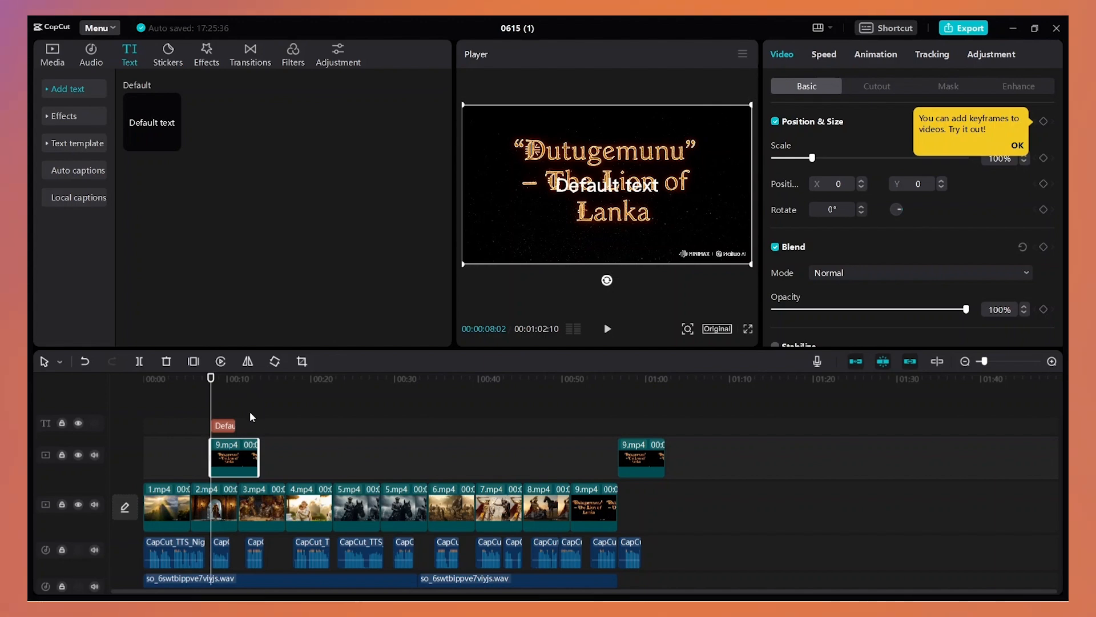
pyautogui.press('Delete')
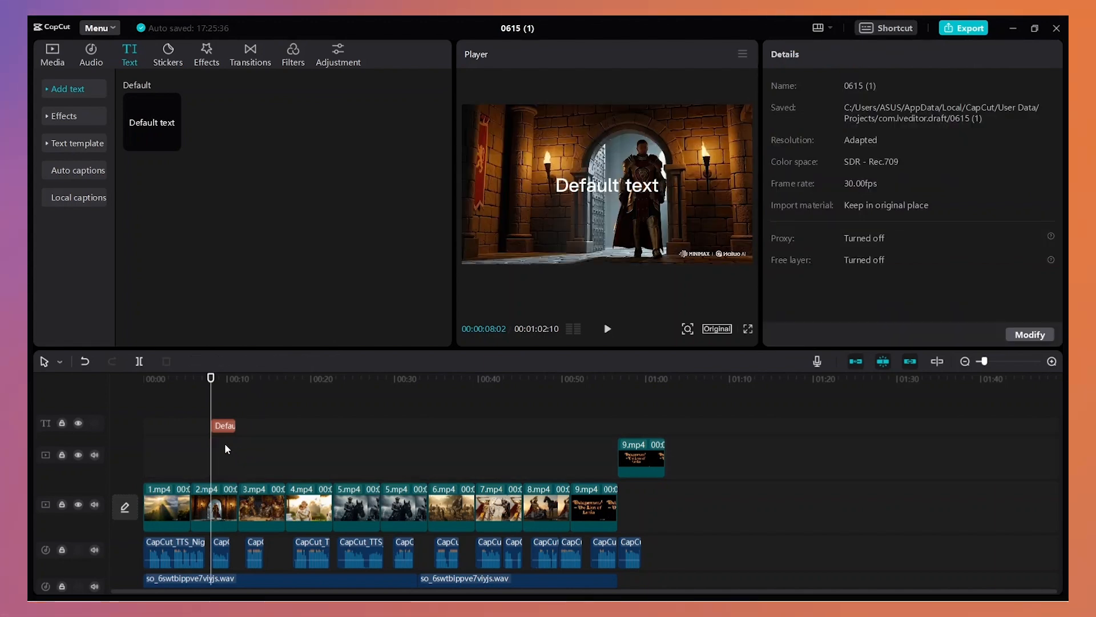
pyautogui.click(225, 426)
pyautogui.scroll(-1, 806, 186)
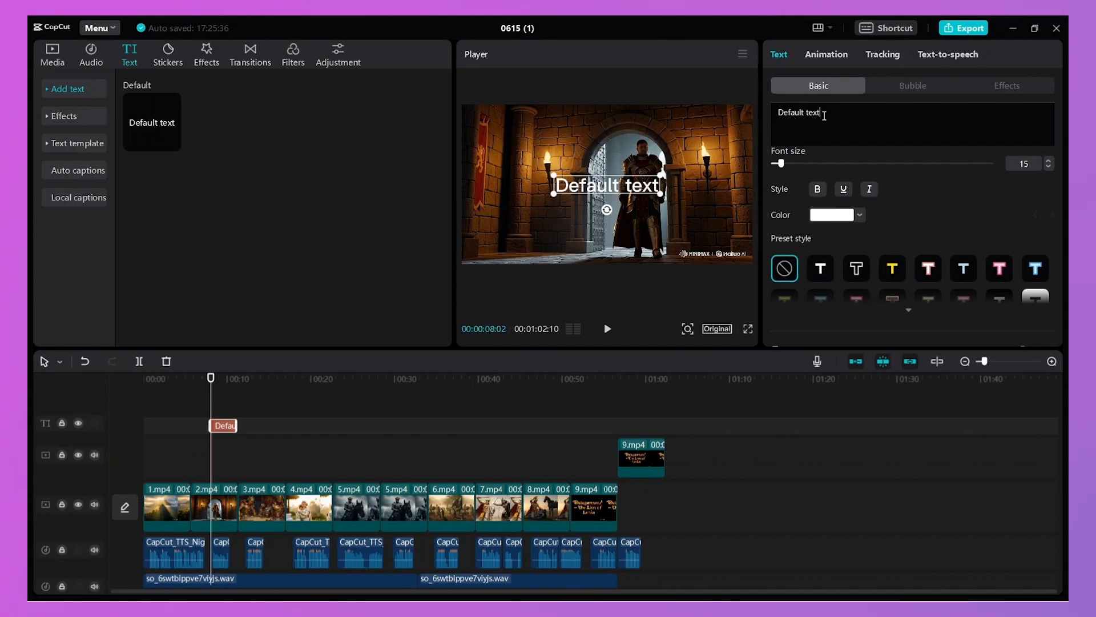
pyautogui.moveTo(824, 115); pyautogui.dragTo(770, 111)
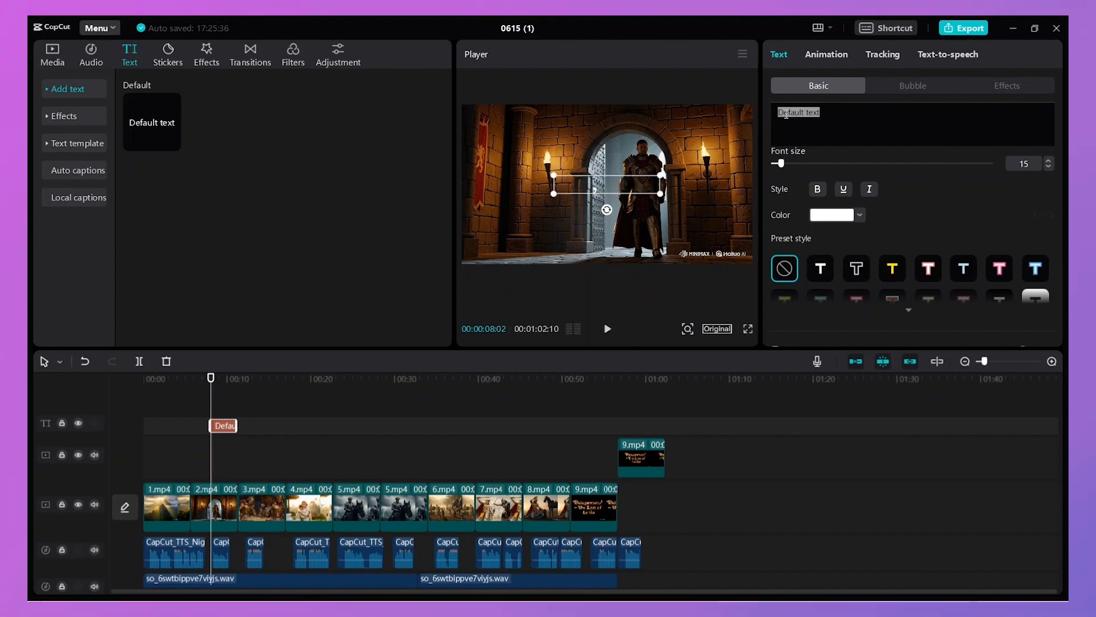
pyautogui.hotkey('ctrl', 'v')
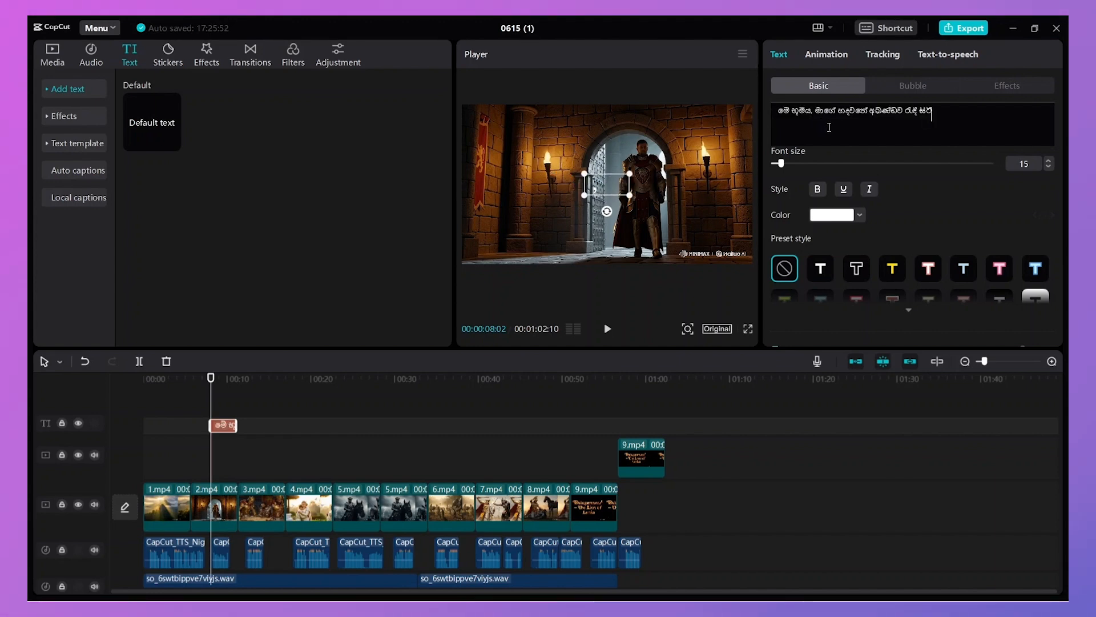
# Try the fonts 4u-Amantha, 4u-Asiri and 4u-Bindumathi x on the whole Sinhala caption.
pyautogui.moveTo(932, 122); pyautogui.dragTo(784, 126)
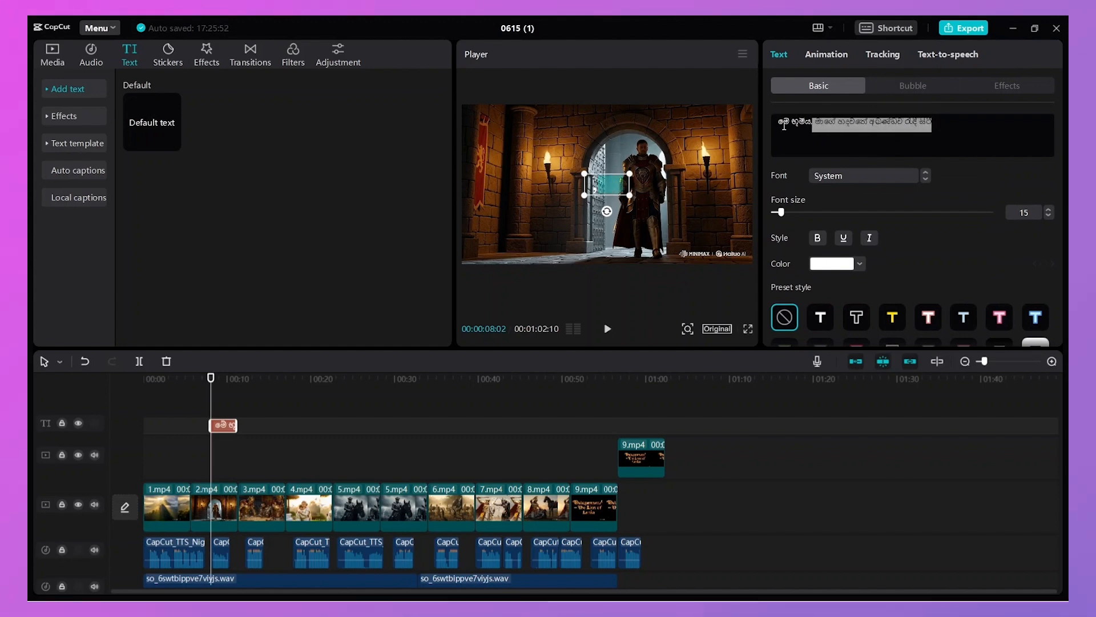
pyautogui.click(924, 173)
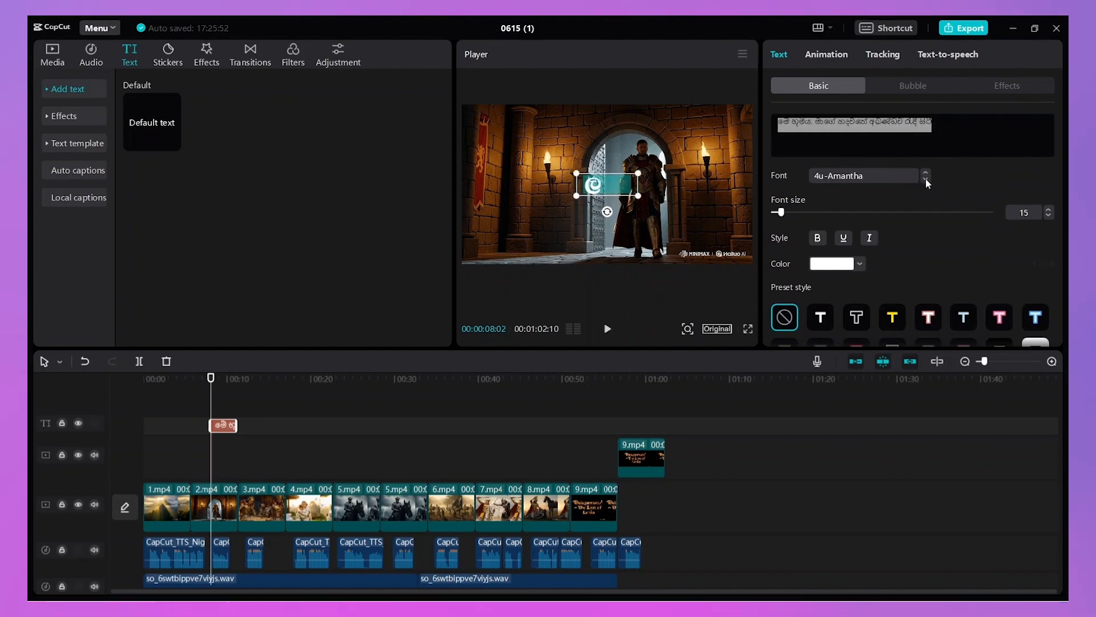
pyautogui.click(925, 179)
pyautogui.click(925, 180)
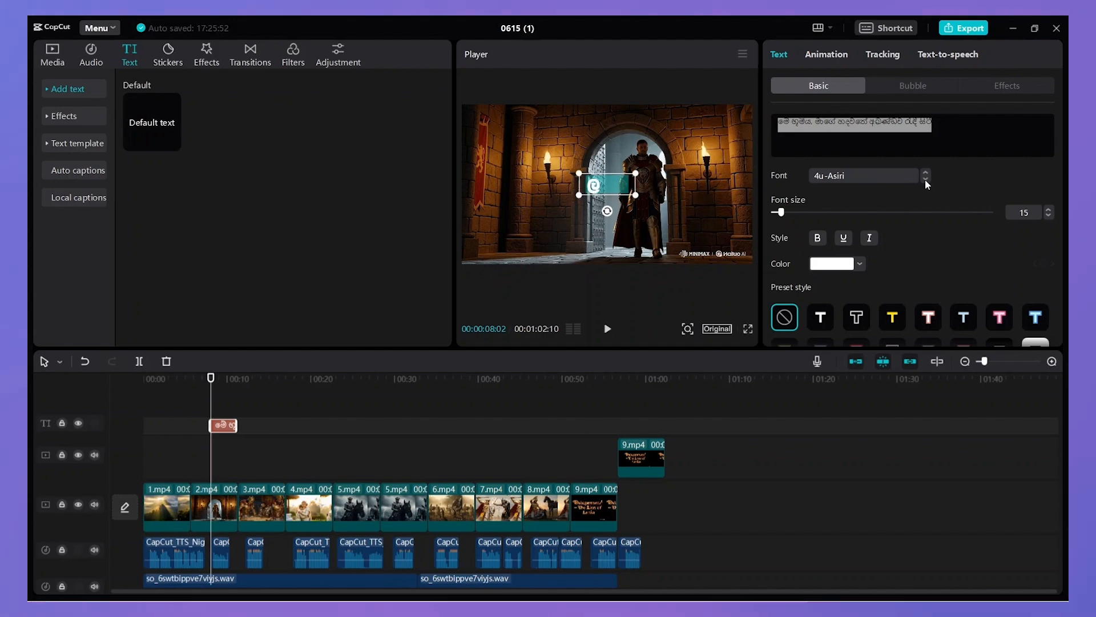
pyautogui.click(925, 180)
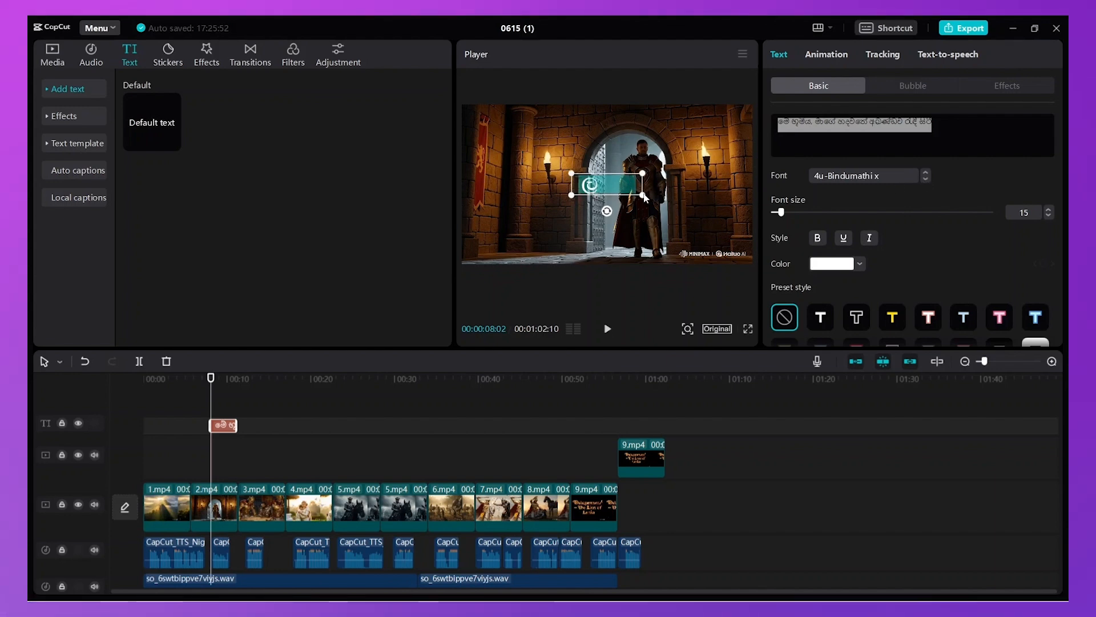
# Enlarge the Sinhala caption in the preview and set its font to un-basuru.
pyautogui.moveTo(644, 196); pyautogui.dragTo(712, 219)
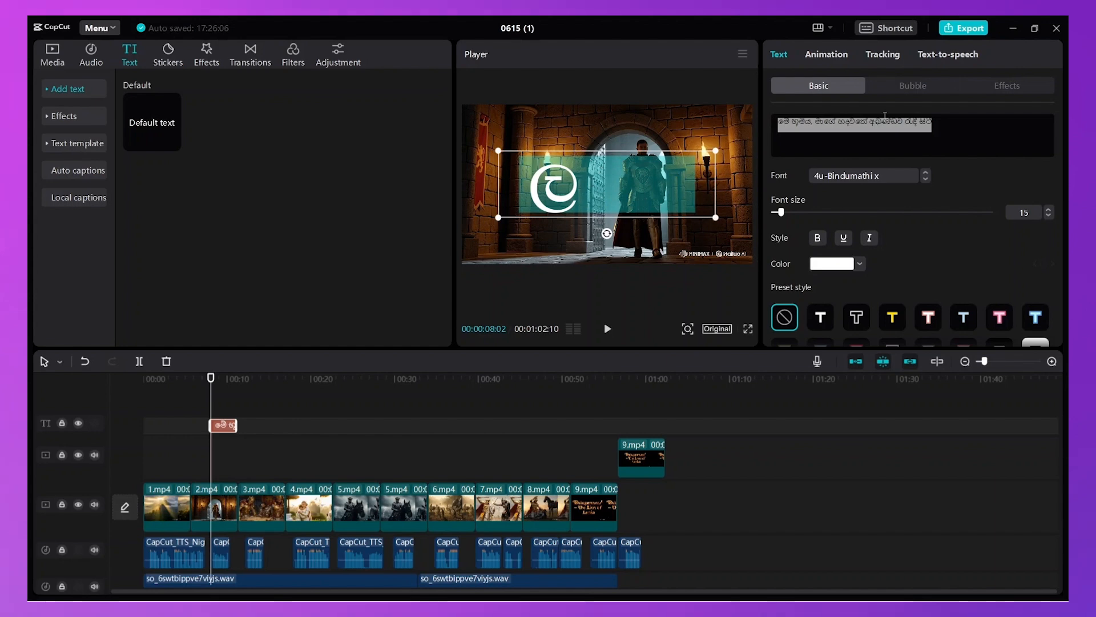
pyautogui.click(882, 177)
pyautogui.scroll(1, 893, 217)
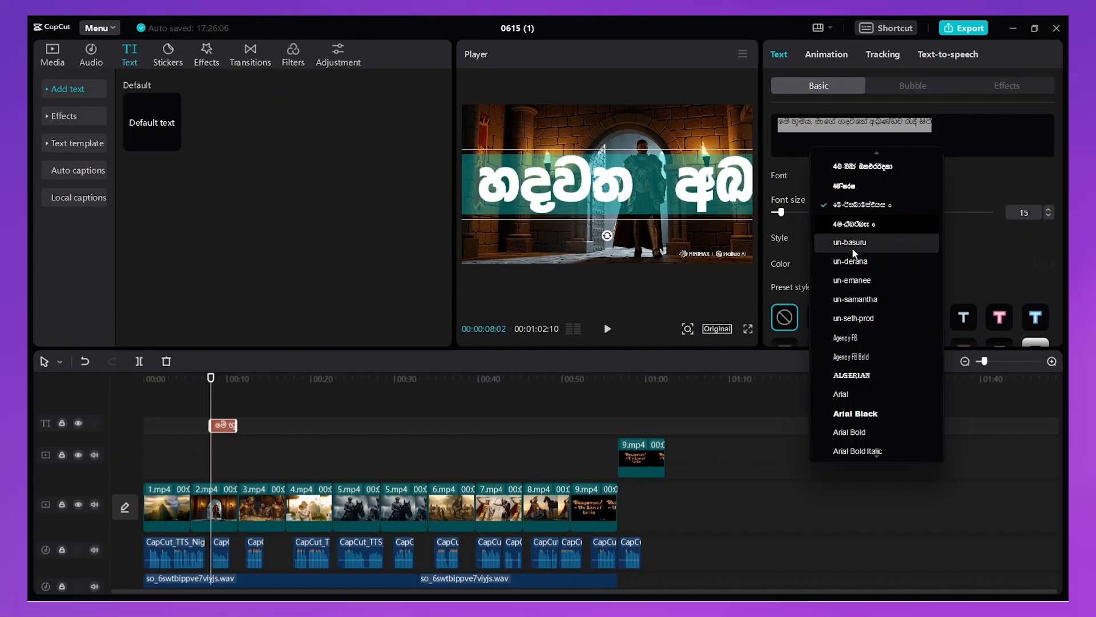
pyautogui.click(852, 247)
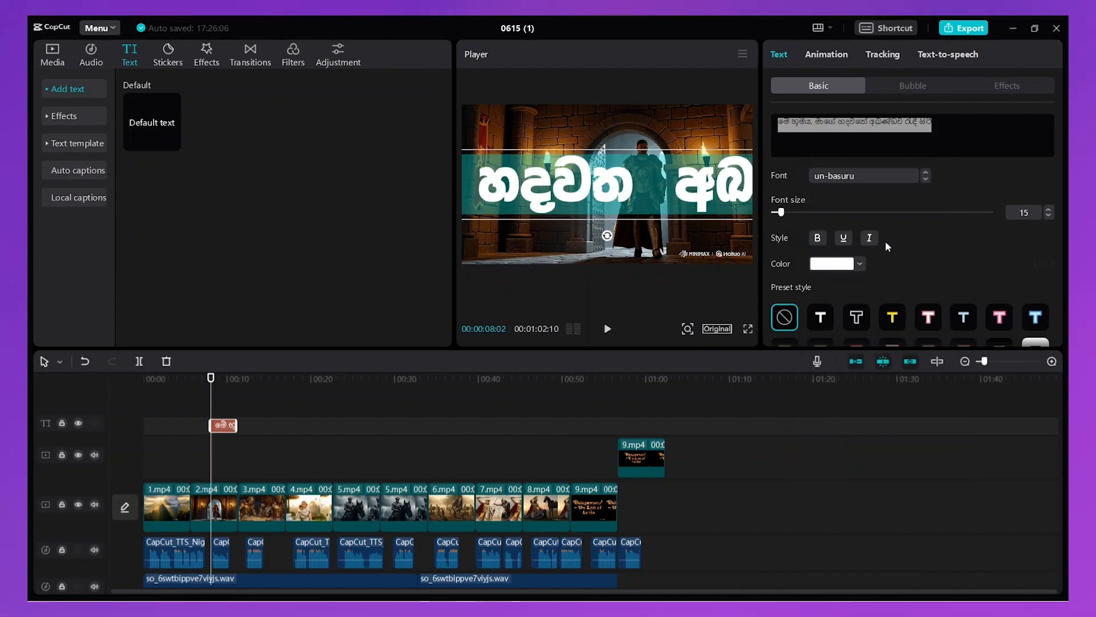
# Set the font size of the Sinhala caption over 2.mp4 to 5.
pyautogui.moveTo(782, 216); pyautogui.dragTo(776, 214)
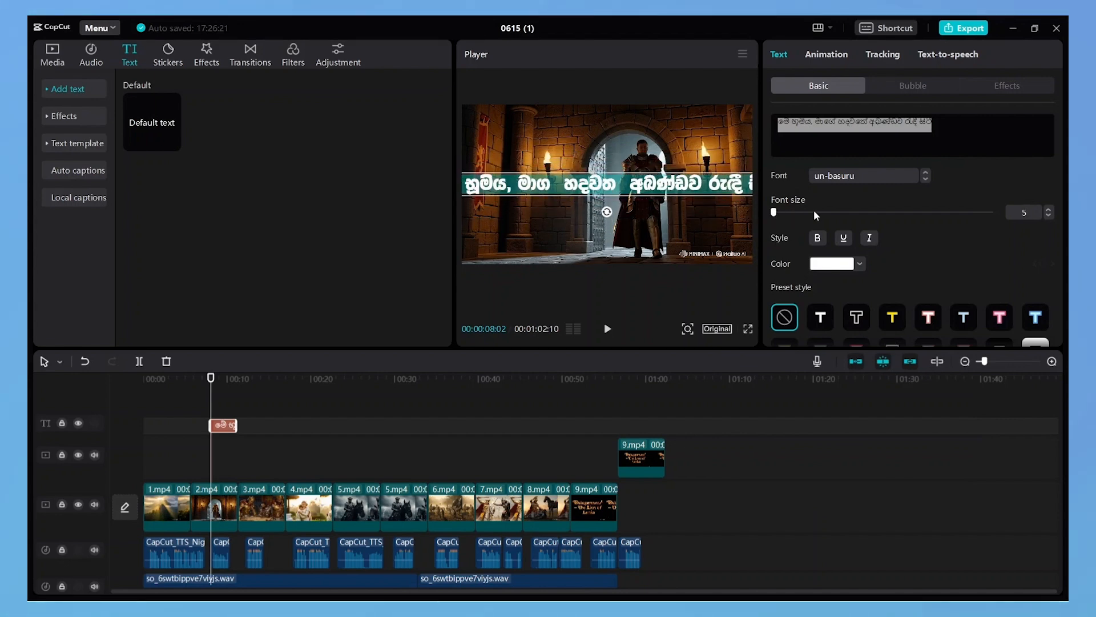
pyautogui.click(1046, 208)
pyautogui.click(1047, 216)
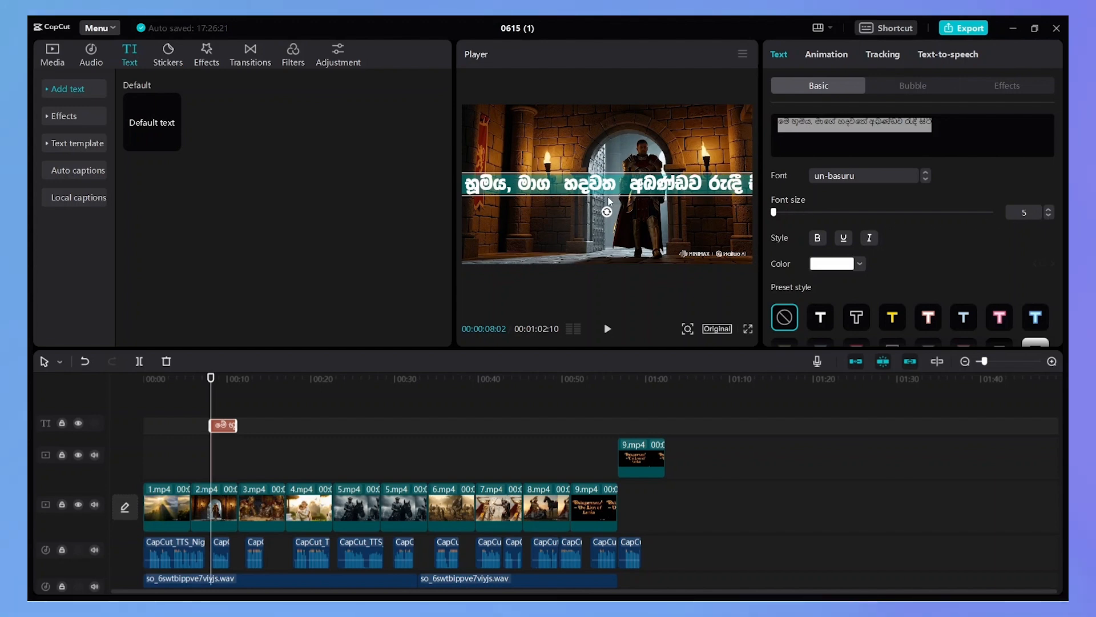
# Shrink the Sinhala caption, place it along the bottom centre of the frame, and put its wording back on a single line.
pyautogui.click(872, 124)
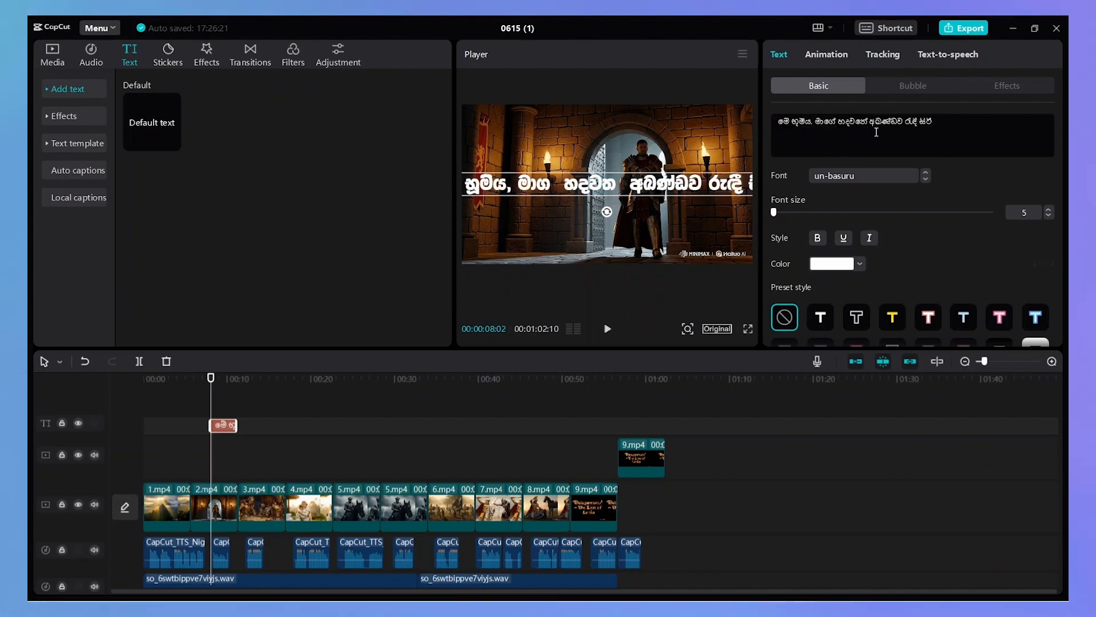
pyautogui.press('Return')
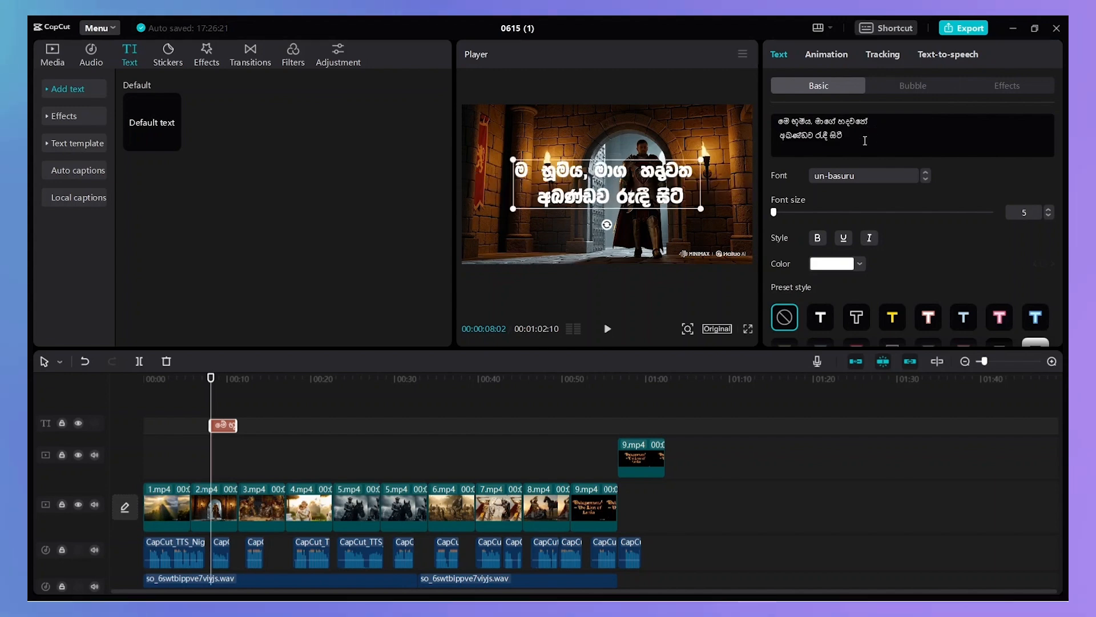
pyautogui.moveTo(700, 162); pyautogui.dragTo(622, 252)
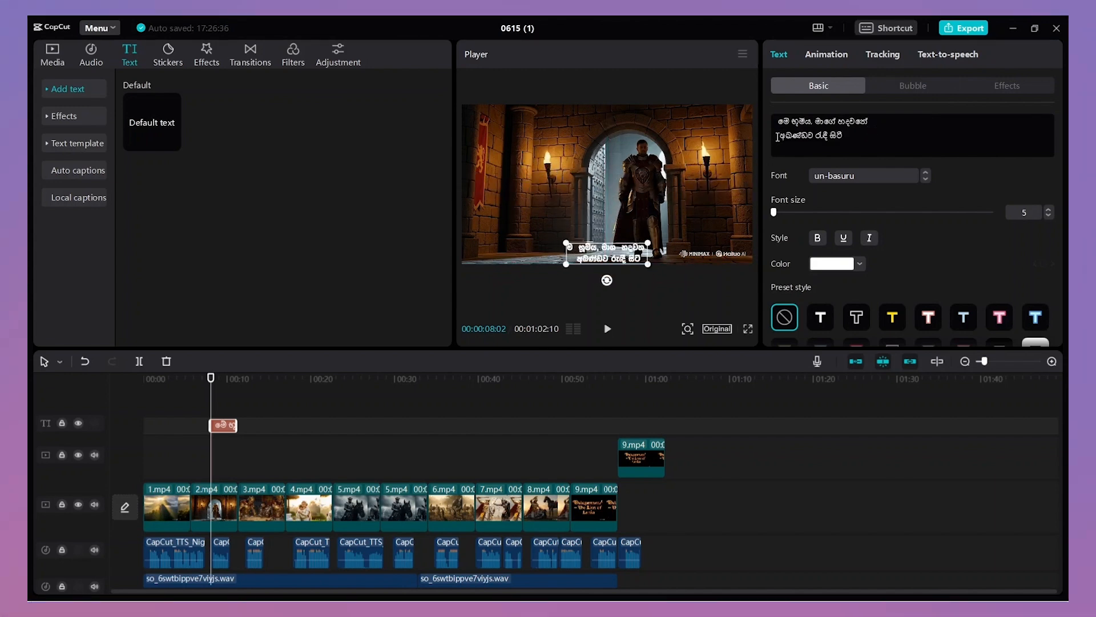
pyautogui.press('BackSpace')
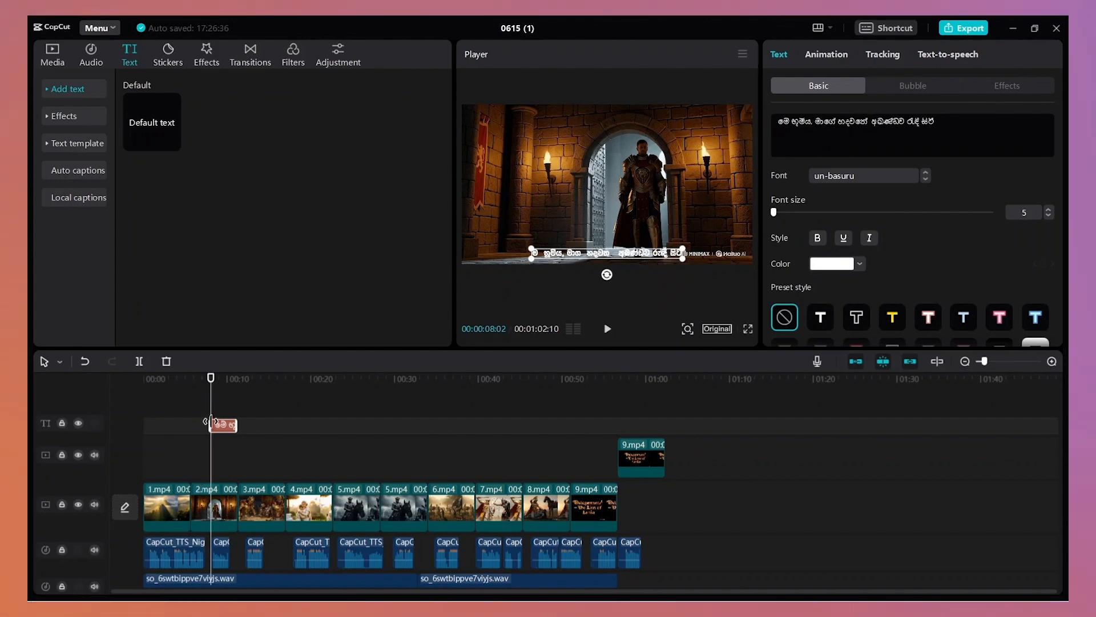
# Trim the caption clip over 2.mp4 to match its voiceover and play the section back up to the voiceover under 3.mp4.
pyautogui.moveTo(216, 421); pyautogui.dragTo(231, 426)
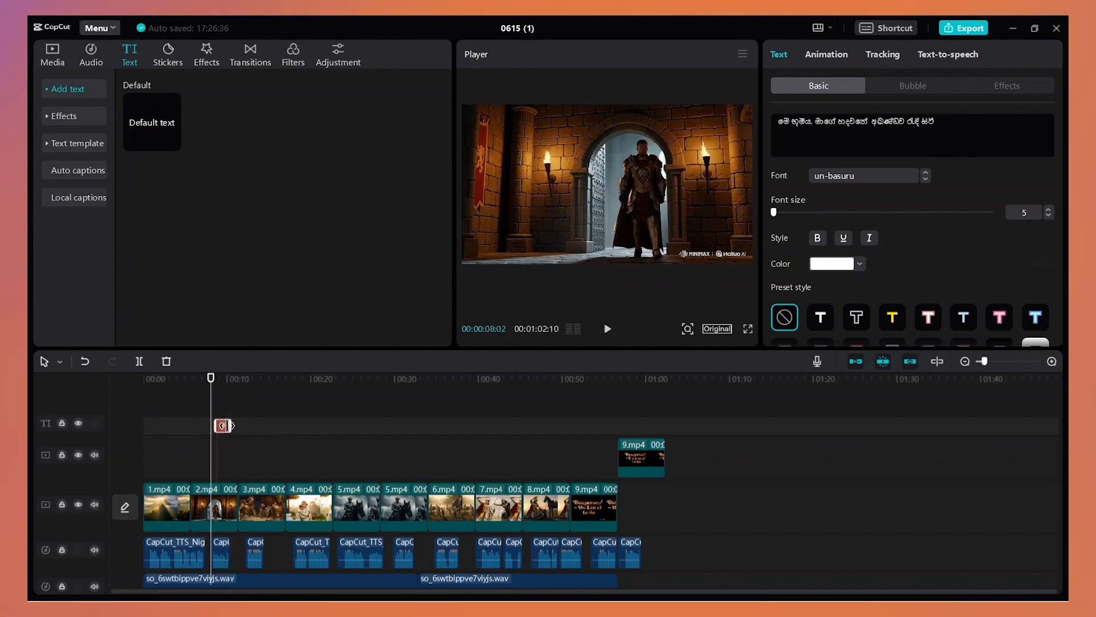
pyautogui.click(608, 330)
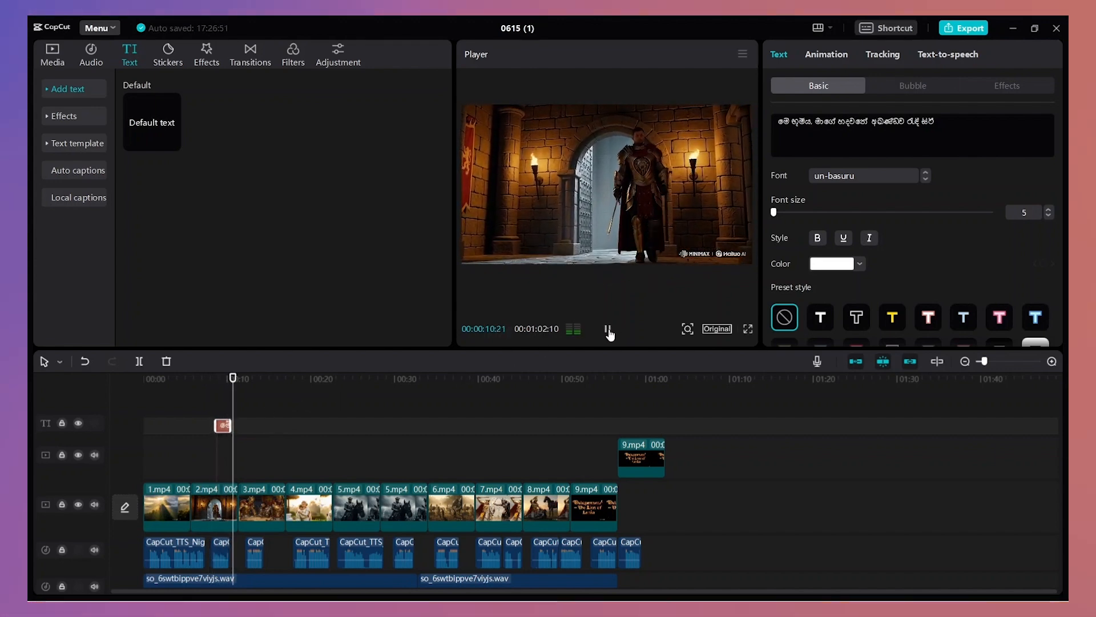
pyautogui.click(608, 330)
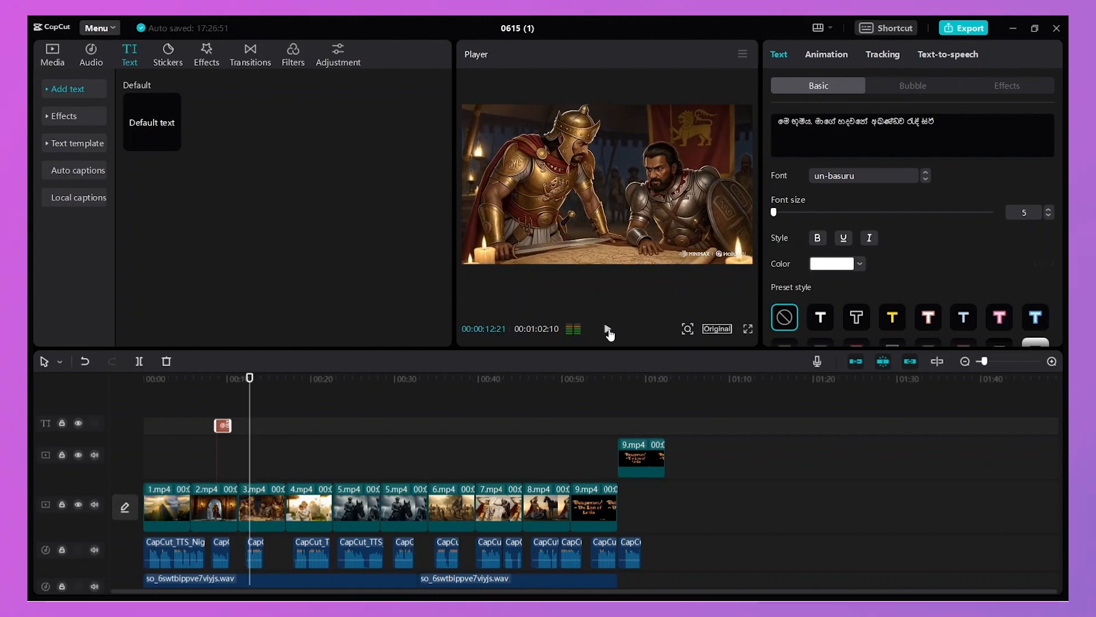
# Switch to the ChatGPT script, copy the Sinhala dialogue line of Scene 3, and return to CapCut with a new text clip over 3.mp4.
pyautogui.moveTo(616, 590)
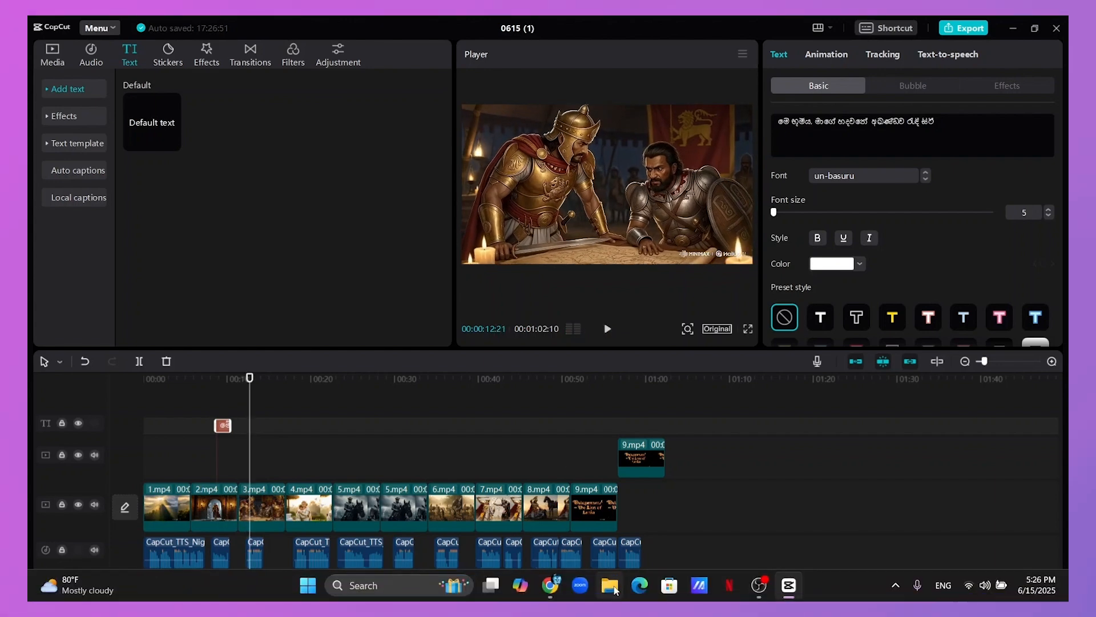
pyautogui.click(553, 593)
pyautogui.scroll(-5, 497, 341)
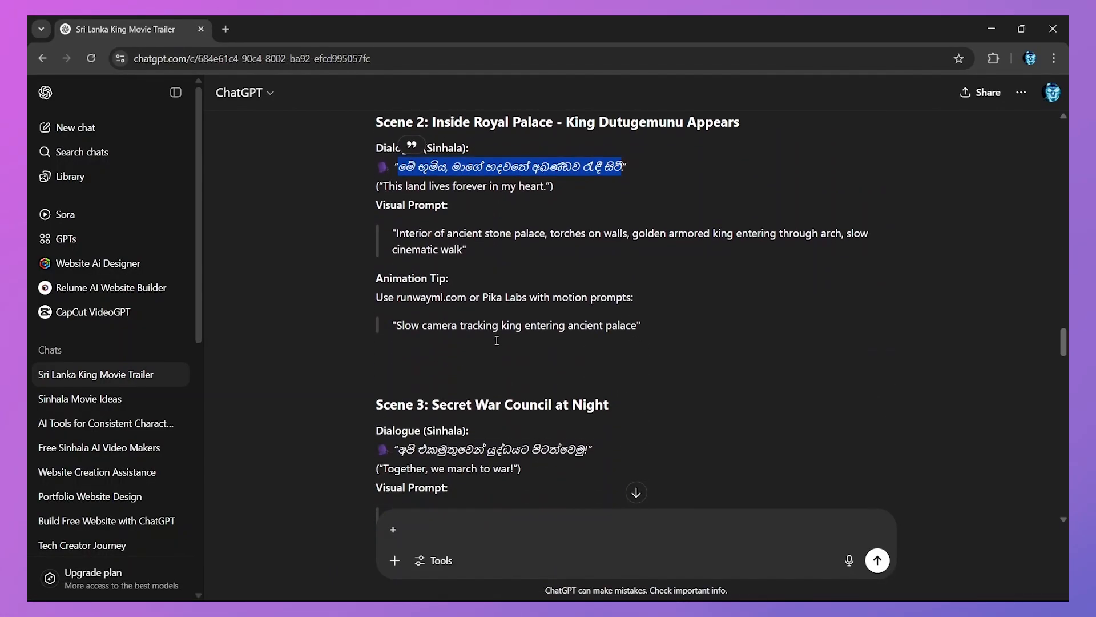
pyautogui.scroll(-1, 497, 340)
pyautogui.moveTo(398, 391); pyautogui.dragTo(575, 391)
pyautogui.rightClick(573, 391)
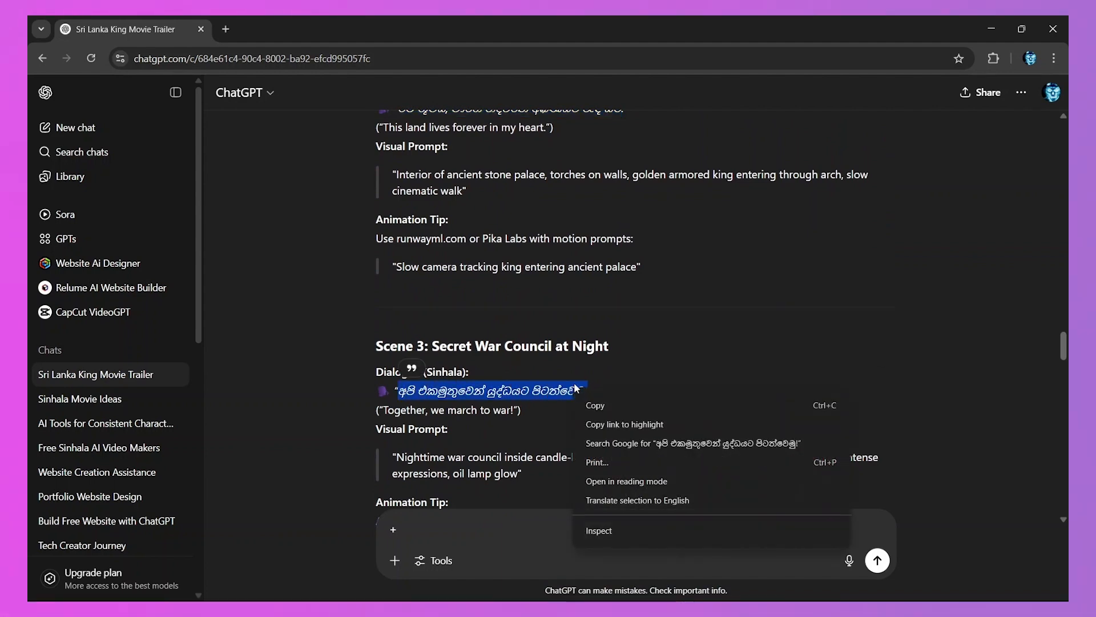
pyautogui.click(594, 405)
pyautogui.click(991, 29)
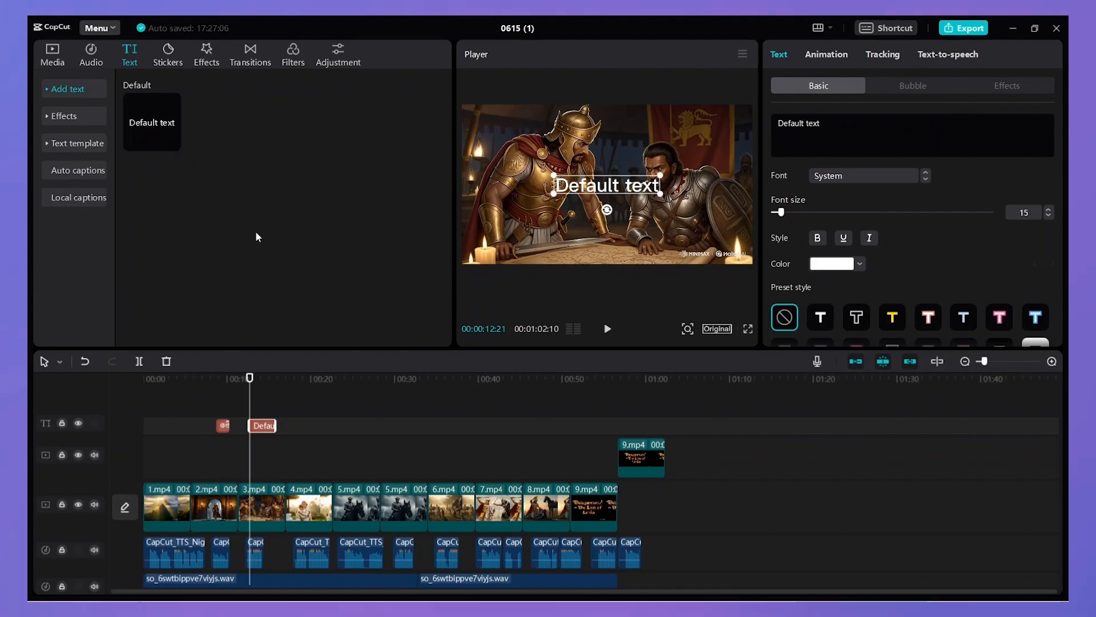
# Fit the text clip to the voiceover under 3.mp4 and format the Scene 3 line as a small un-basuru caption along the frame's bottom.
pyautogui.moveTo(274, 422); pyautogui.dragTo(245, 423)
pyautogui.click(854, 176)
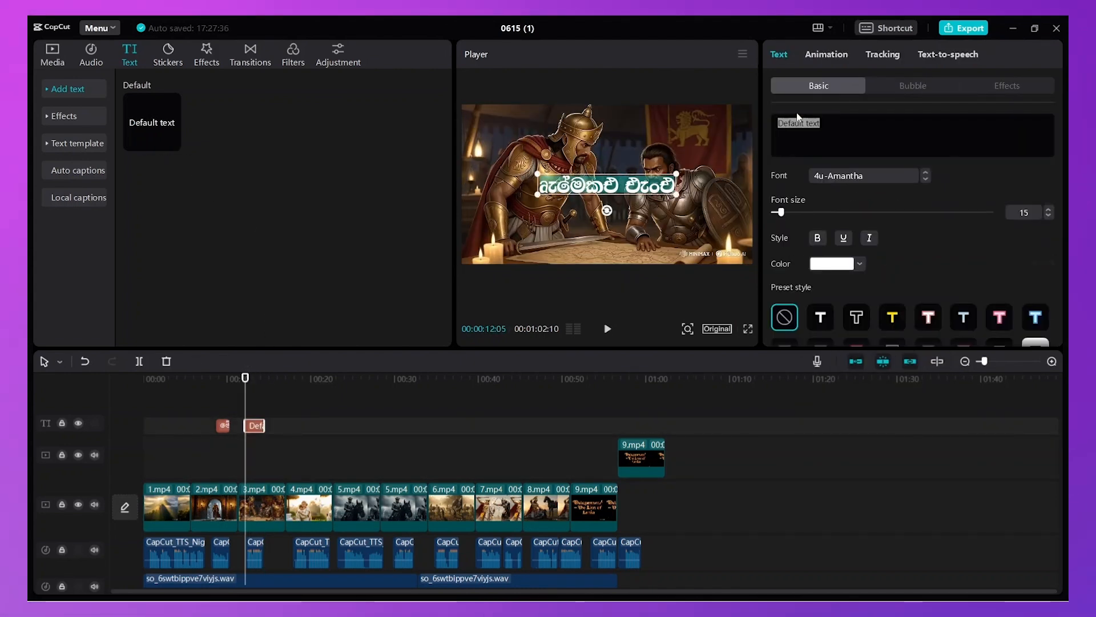
pyautogui.click(879, 175)
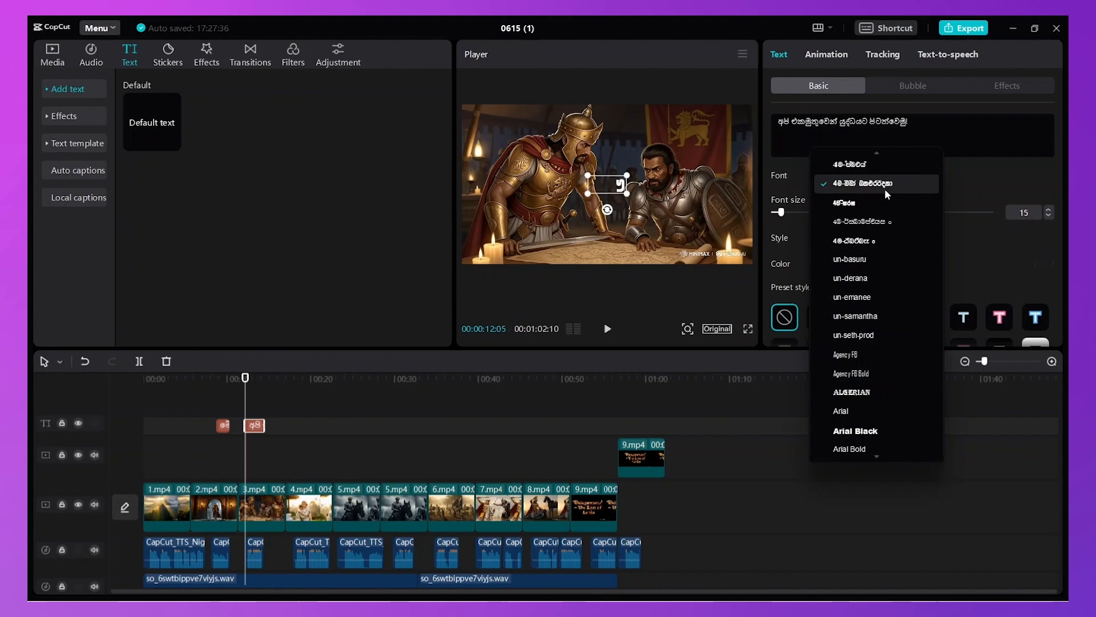
pyautogui.click(859, 297)
pyautogui.press('space')
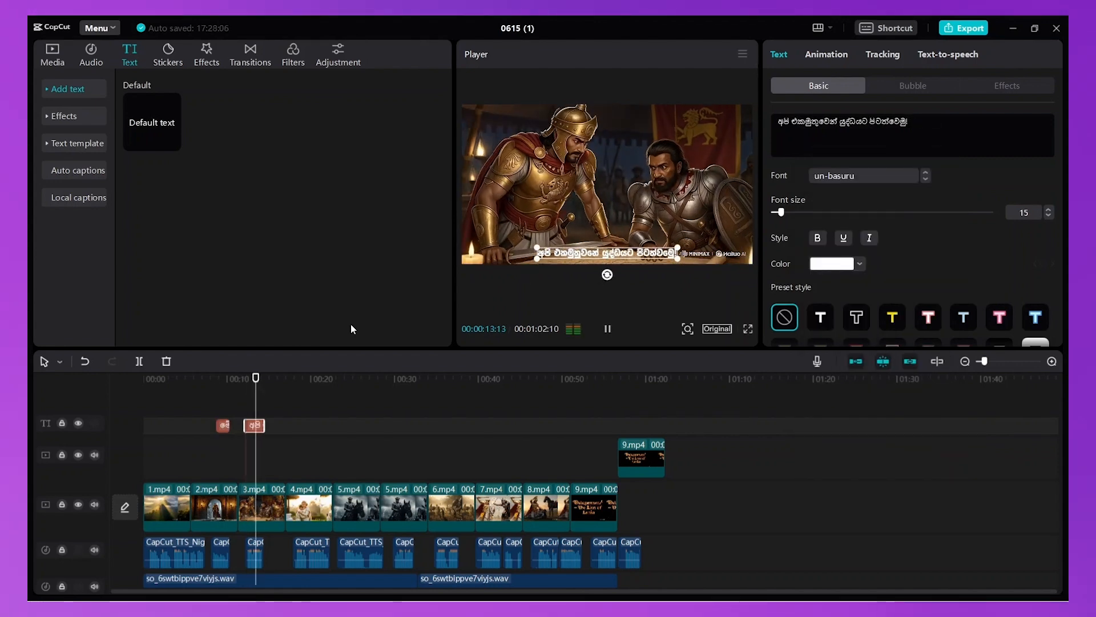
# Add a default text clip over 4.mp4, fit it to the voiceover, and copy the Sinhala line of Scene 4 from ChatGPT.
pyautogui.click(293, 378)
pyautogui.click(171, 141)
pyautogui.moveTo(317, 424); pyautogui.dragTo(327, 425)
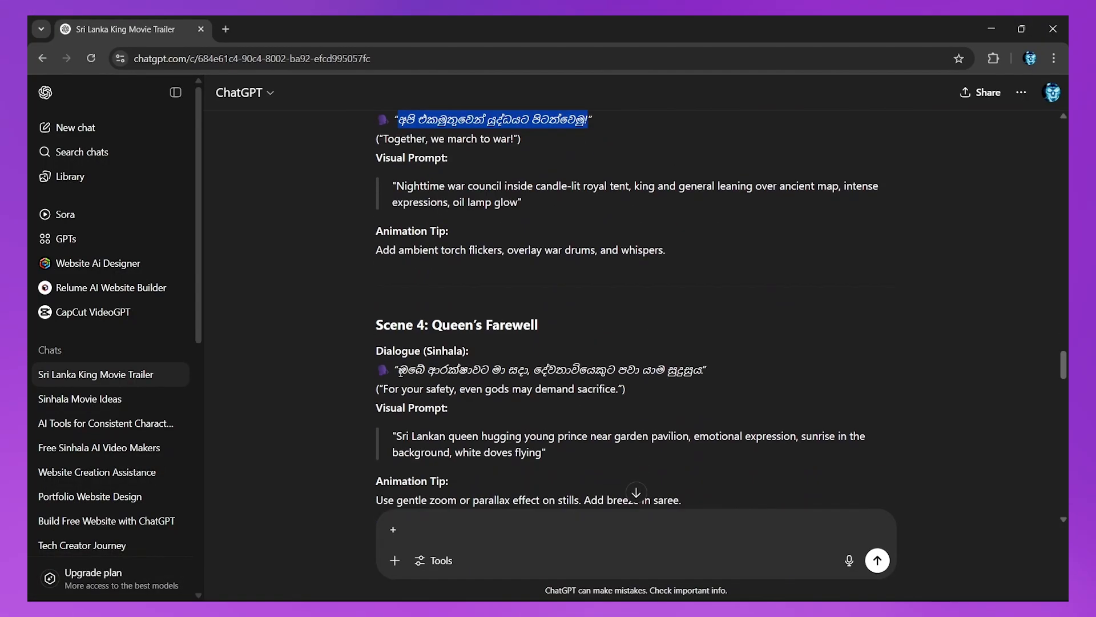
pyautogui.moveTo(472, 438); pyautogui.dragTo(702, 438)
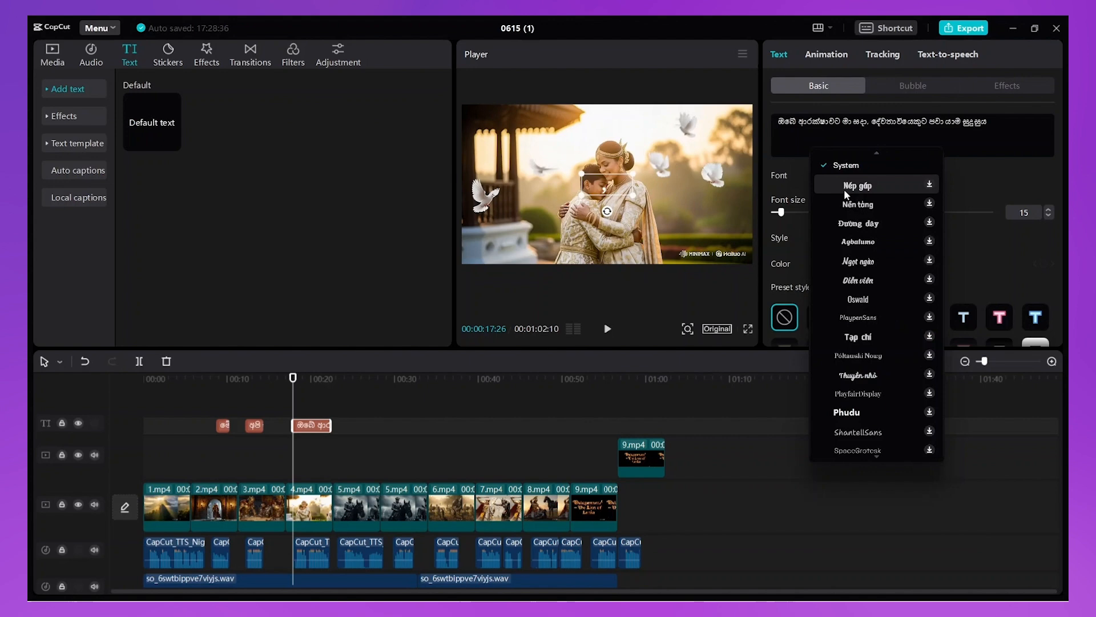
# Set the Scene 4 caption's font to un-basuru, shrink it along the bottom of the frame, and play it back.
pyautogui.scroll(-10, 845, 196)
pyautogui.click(845, 195)
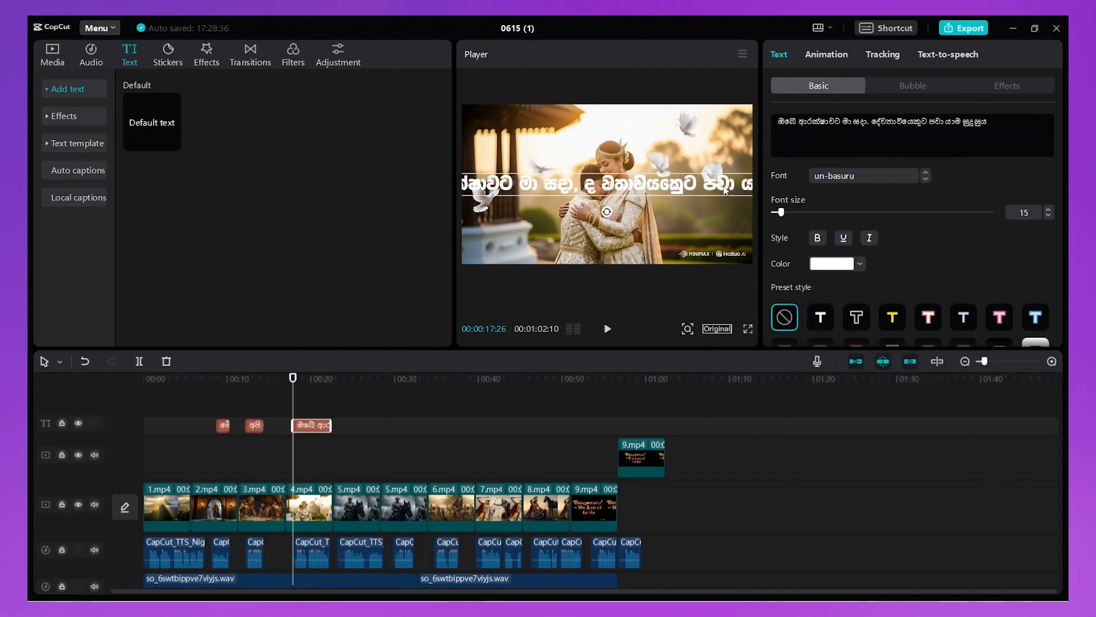
pyautogui.click(863, 175)
pyautogui.click(845, 196)
pyautogui.click(607, 330)
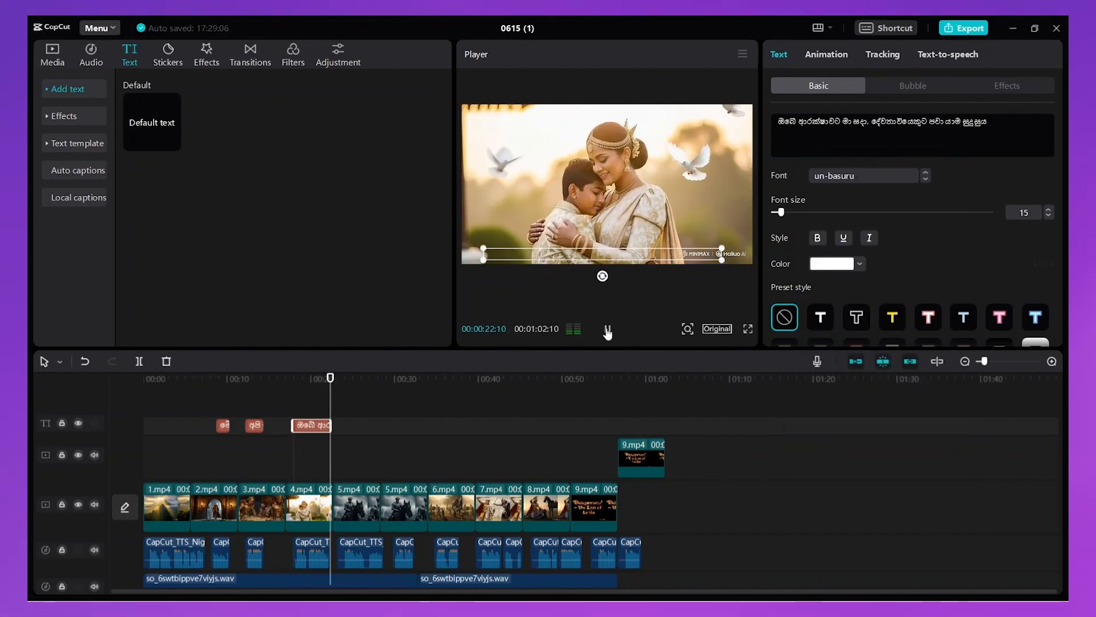
pyautogui.click(607, 329)
# Add a text clip for the second 5.mp4 clip and copy the Sinhala dialogue line following Scene 4 from the ChatGPT script.
pyautogui.click(171, 141)
pyautogui.click(863, 175)
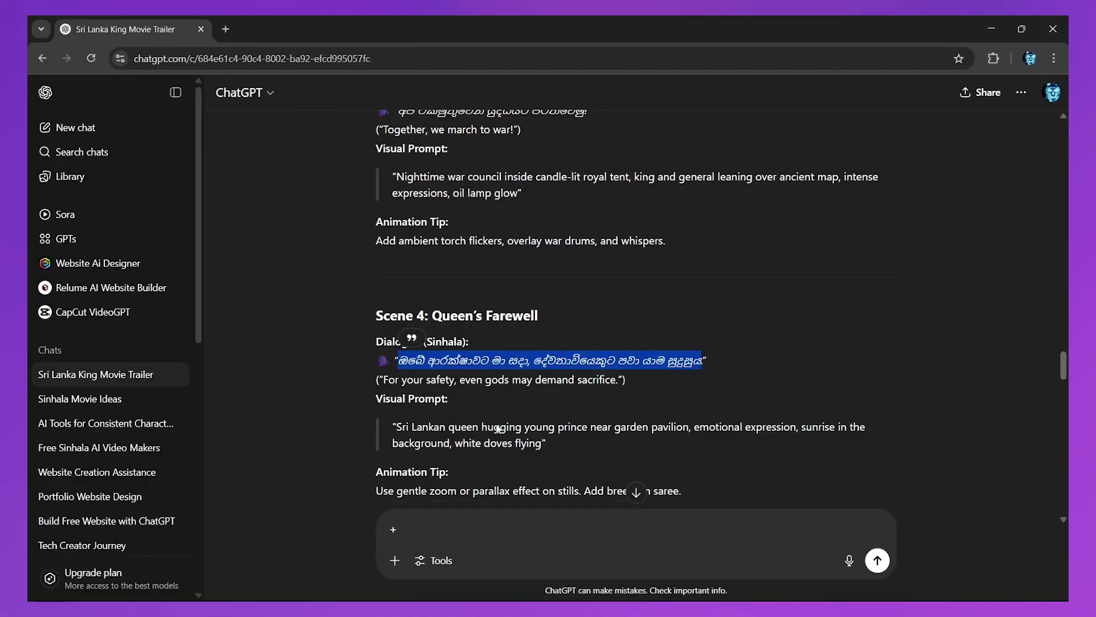
pyautogui.scroll(-5, 595, 374)
pyautogui.moveTo(472, 387); pyautogui.dragTo(666, 387)
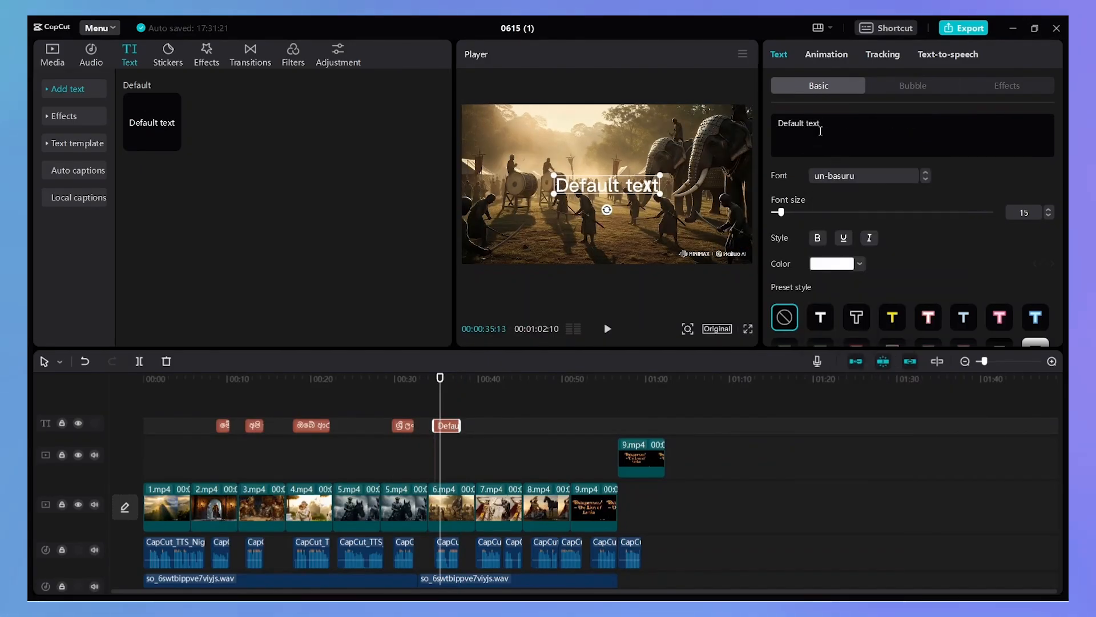
# Set the Sinhala caption over 7.mp4 in un-basuru, shrink it along the bottom of the frame, and play it back.
pyautogui.click(607, 328)
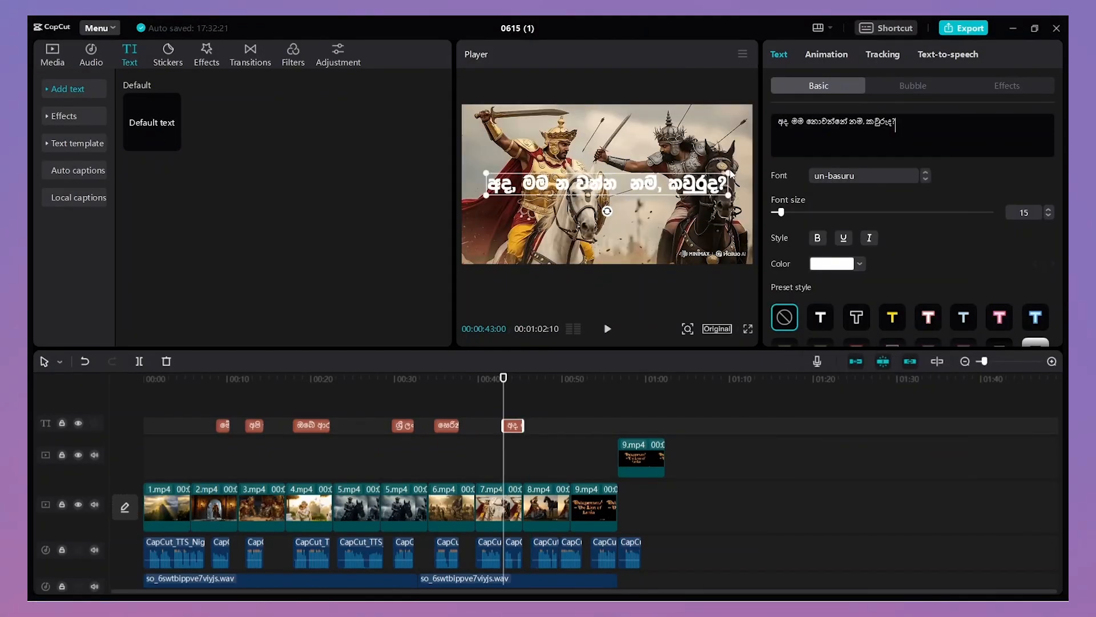
pyautogui.click(876, 177)
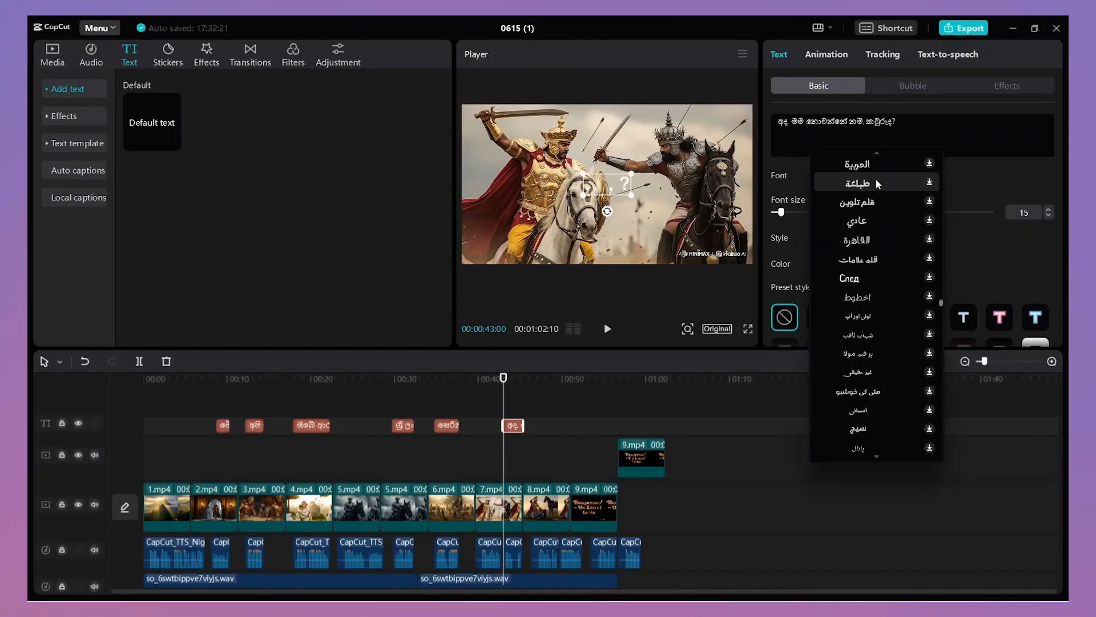
pyautogui.scroll(10, 876, 178)
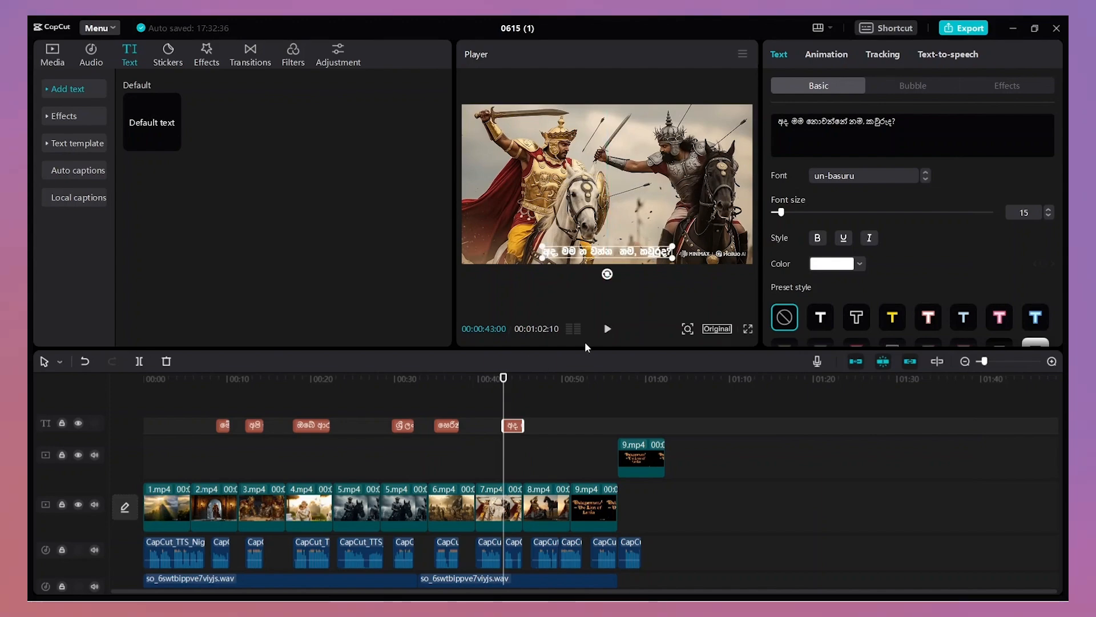
pyautogui.click(608, 330)
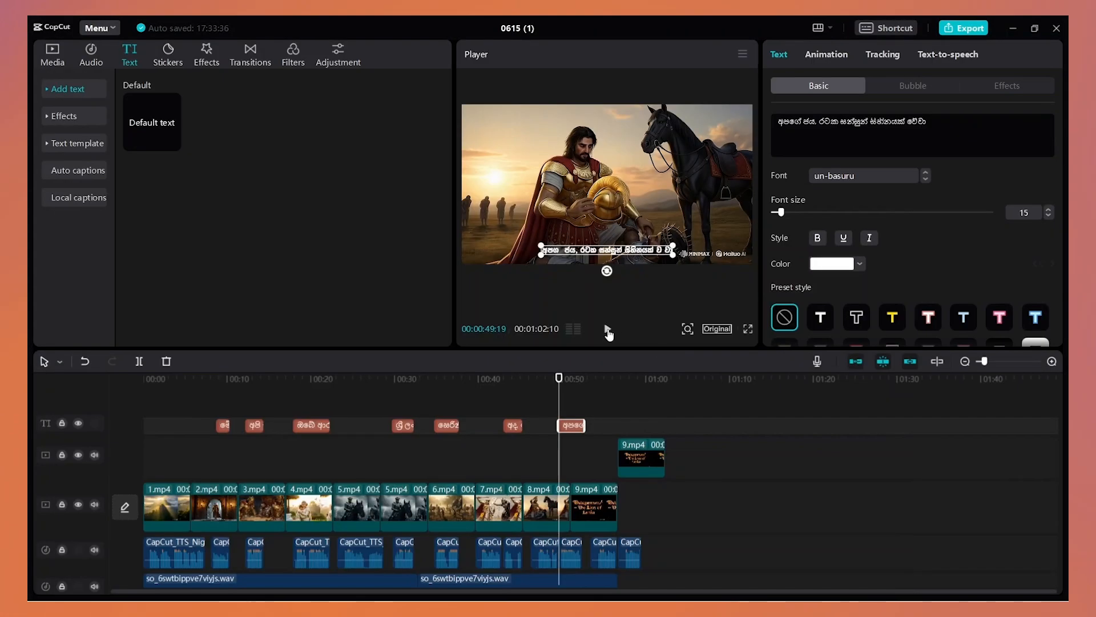
# Trim the Sinhala caption starting over 8.mp4 to its voiceover and scrub through the closing title clips.
pyautogui.click(588, 378)
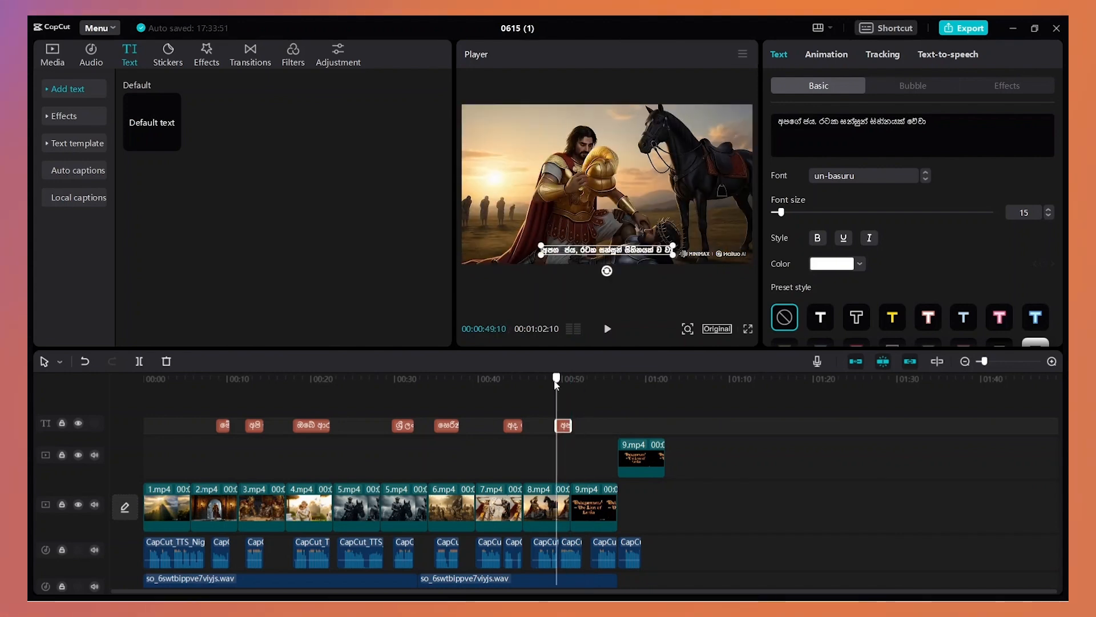
pyautogui.moveTo(555, 378); pyautogui.dragTo(663, 377)
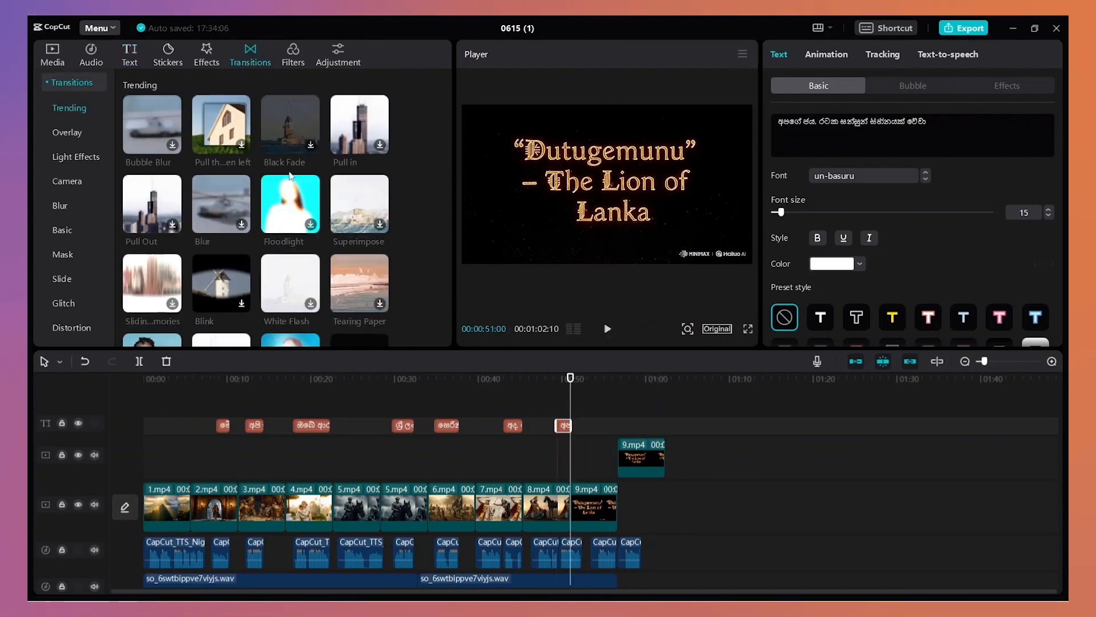
# Apply the Color Glitch transition between 8.mp4 and 9.mp4 and play the trailer through to its end.
pyautogui.click(63, 302)
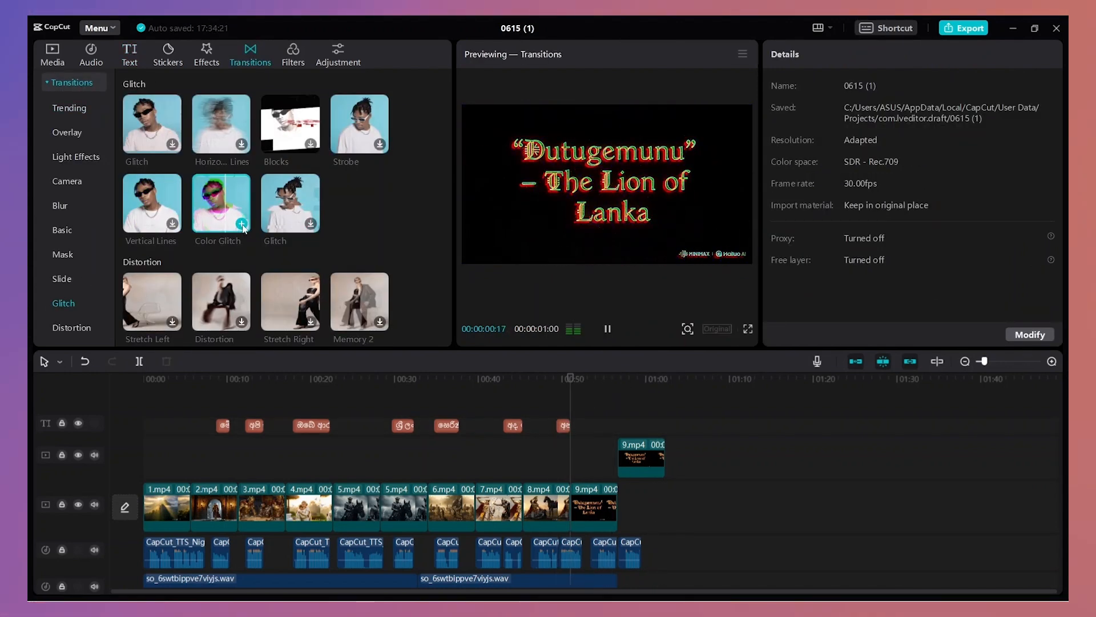
pyautogui.click(243, 225)
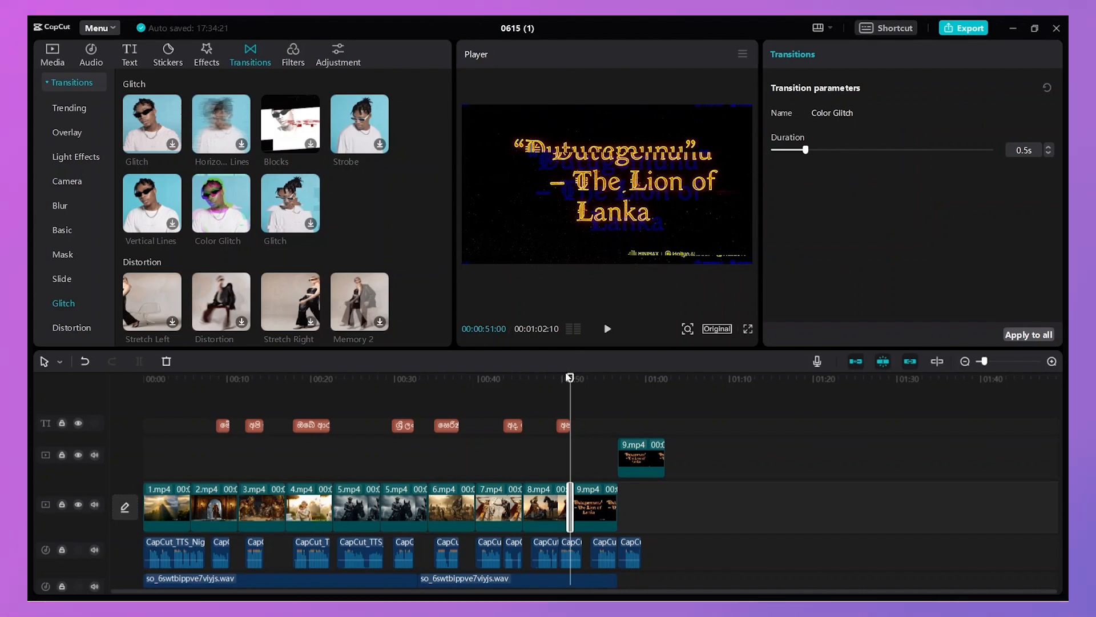
pyautogui.moveTo(569, 379); pyautogui.dragTo(558, 380)
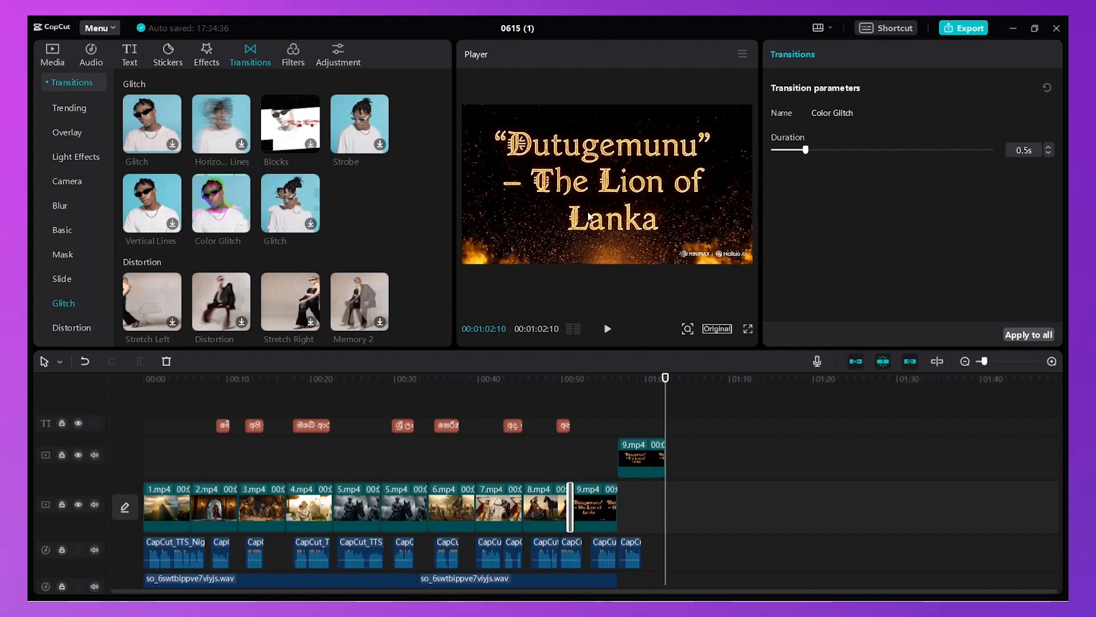
# Open the export settings and set the resolution to 2K with the Recommended bit rate.
pyautogui.click(953, 34)
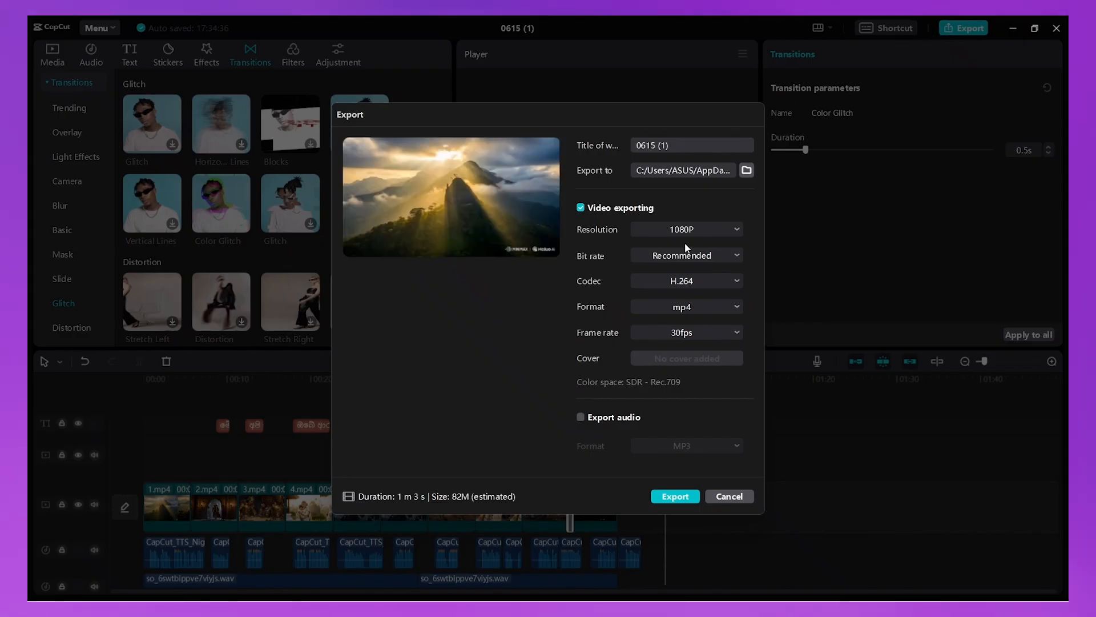
pyautogui.click(688, 230)
pyautogui.click(661, 314)
pyautogui.click(673, 255)
pyautogui.click(662, 297)
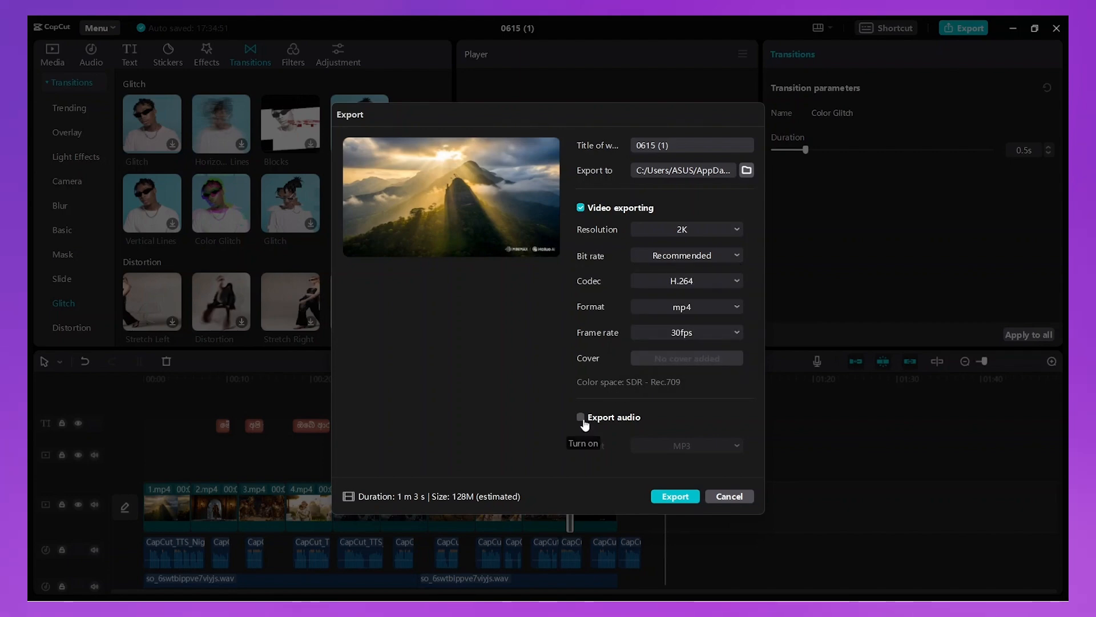
# Title the export "Movie Trailer", choose the Videos folder as its destination, and export the video.
pyautogui.write('Movie Tr')
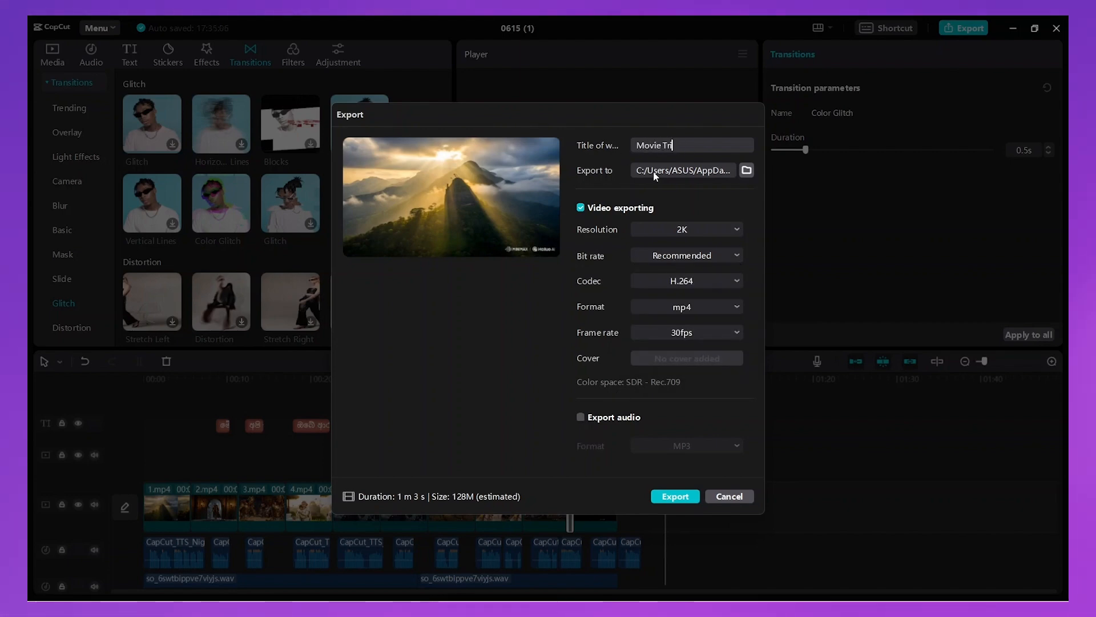
pyautogui.write('ailer')
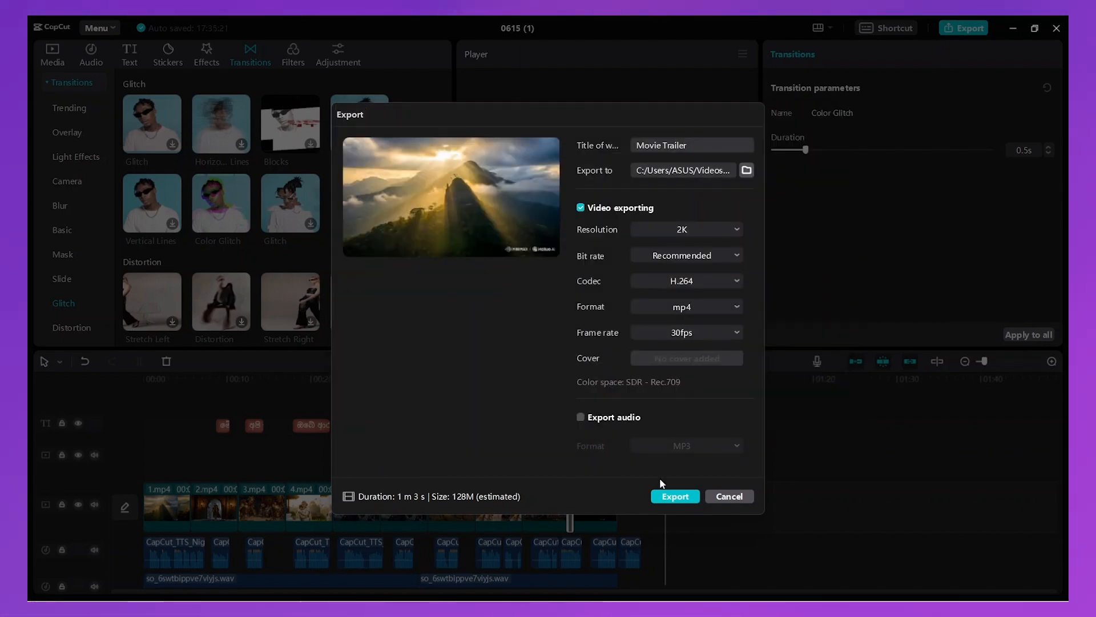
pyautogui.click(664, 495)
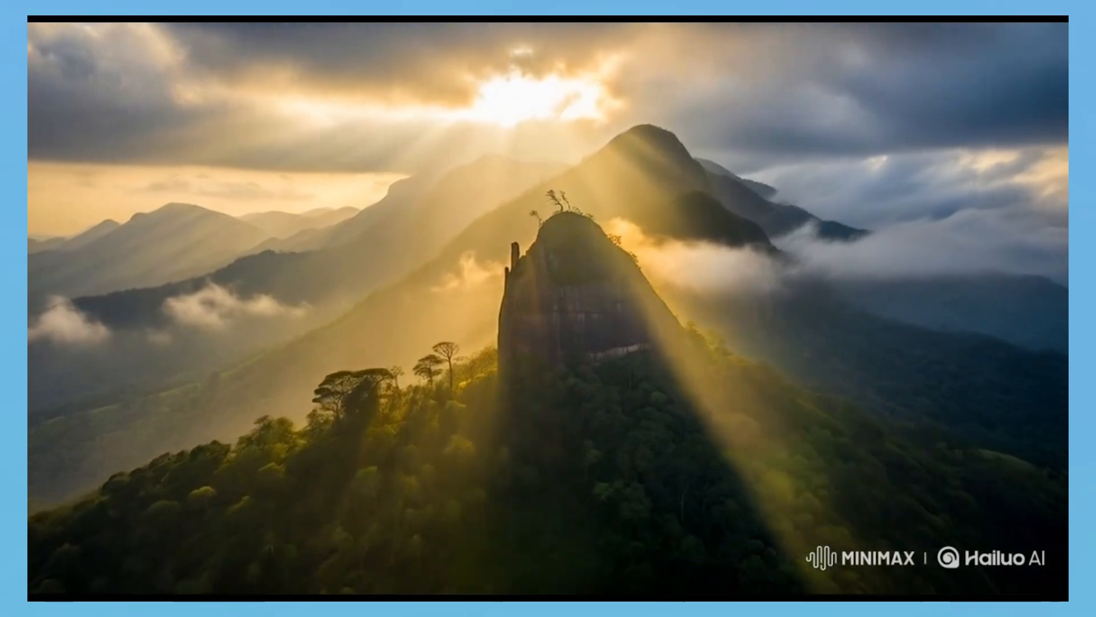